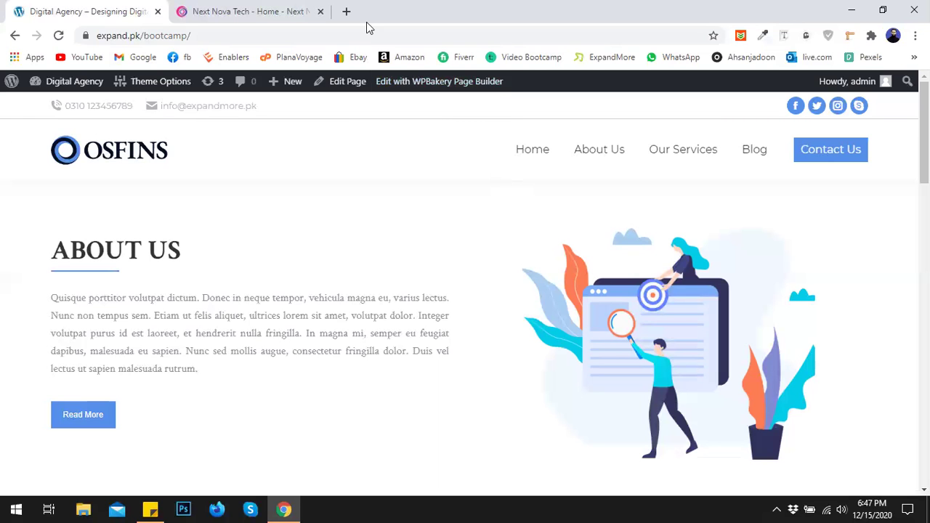
Examine the project and client statistics section on the Next Nova Tech home page as a design reference
{"action": "left_click", "coordinate": [254, 11]}
{"action": "scroll", "coordinate": [536, 262], "scroll_direction": "down", "scroll_amount": 1}
{"action": "scroll", "coordinate": [540, 262], "scroll_direction": "up", "scroll_amount": 2}
{"action": "scroll", "coordinate": [541, 262], "scroll_direction": "down", "scroll_amount": 2}
{"action": "scroll", "coordinate": [541, 263], "scroll_direction": "up", "scroll_amount": 1}
{"action": "scroll", "coordinate": [541, 261], "scroll_direction": "down", "scroll_amount": 1}
{"action": "scroll", "coordinate": [409, 220], "scroll_direction": "up", "scroll_amount": 2}
{"action": "scroll", "coordinate": [326, 235], "scroll_direction": "down", "scroll_amount": 3}
{"action": "scroll", "coordinate": [327, 235], "scroll_direction": "down", "scroll_amount": 1}
{"action": "scroll", "coordinate": [331, 232], "scroll_direction": "up", "scroll_amount": 3}
{"action": "scroll", "coordinate": [358, 234], "scroll_direction": "down", "scroll_amount": 1}
{"action": "scroll", "coordinate": [230, 276], "scroll_direction": "up", "scroll_amount": 1}
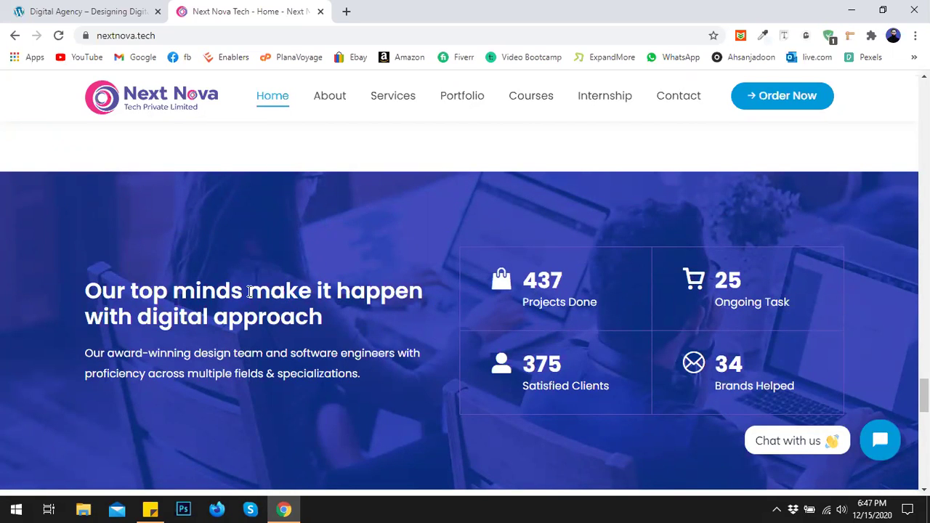
Open the agency site's Home page for editing in a separate browser tab and place that tab first
{"action": "left_click", "coordinate": [69, 11]}
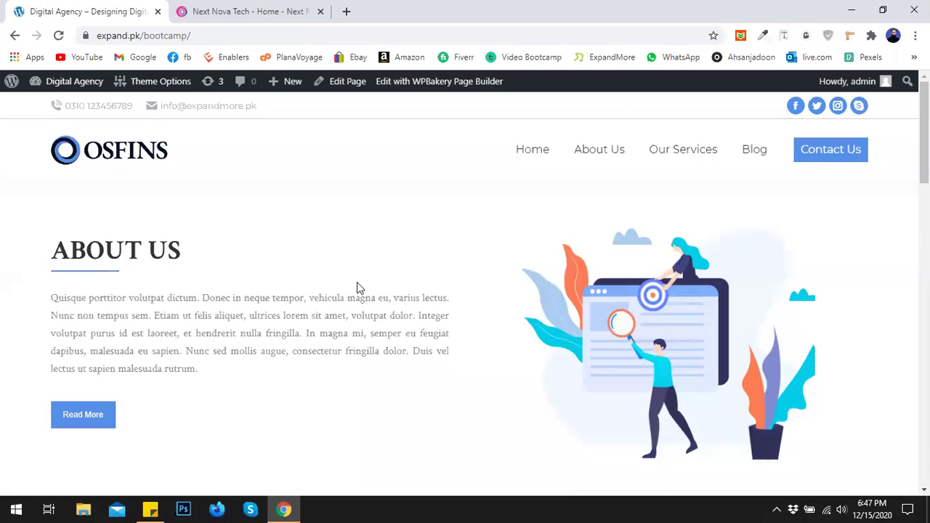
{"action": "scroll", "coordinate": [357, 284], "scroll_direction": "down", "scroll_amount": 3}
{"action": "middle_click", "coordinate": [336, 83]}
{"action": "left_click_drag", "start_coordinate": [206, 8], "coordinate": [88, 9]}
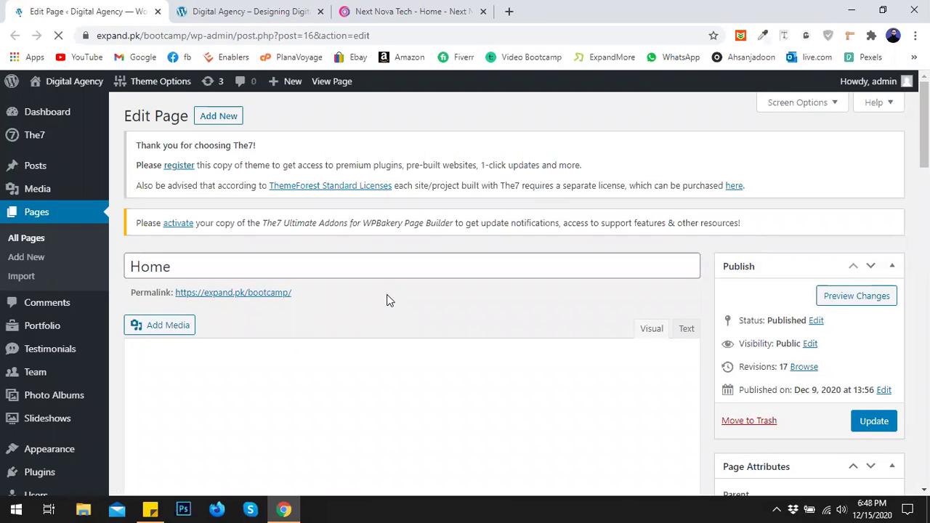
Compare the Home page's builder rows with the live page, focusing on the area between the testimonials and the client logos
{"action": "scroll", "coordinate": [403, 294], "scroll_direction": "down", "scroll_amount": 2}
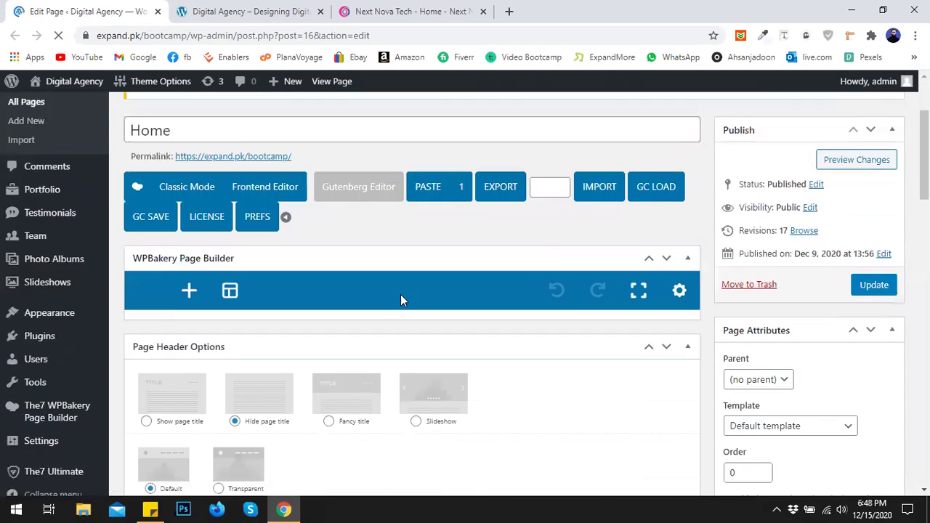
{"action": "scroll", "coordinate": [400, 294], "scroll_direction": "down", "scroll_amount": 1}
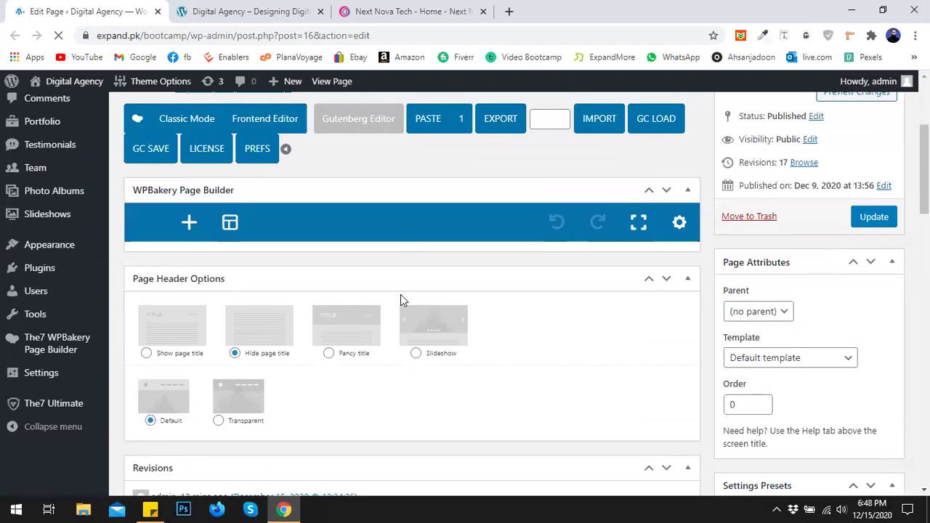
{"action": "scroll", "coordinate": [392, 276], "scroll_direction": "down", "scroll_amount": 7}
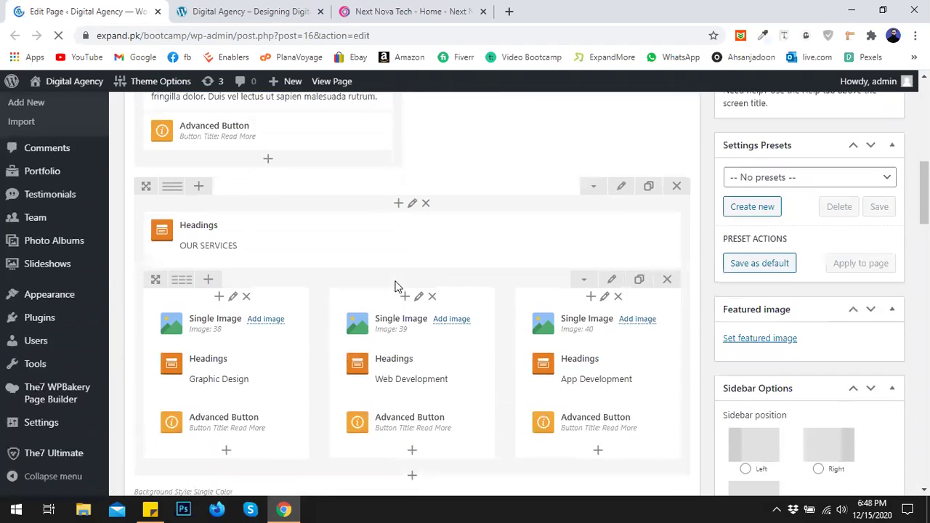
{"action": "scroll", "coordinate": [416, 265], "scroll_direction": "down", "scroll_amount": 3}
{"action": "scroll", "coordinate": [399, 266], "scroll_direction": "up", "scroll_amount": 5}
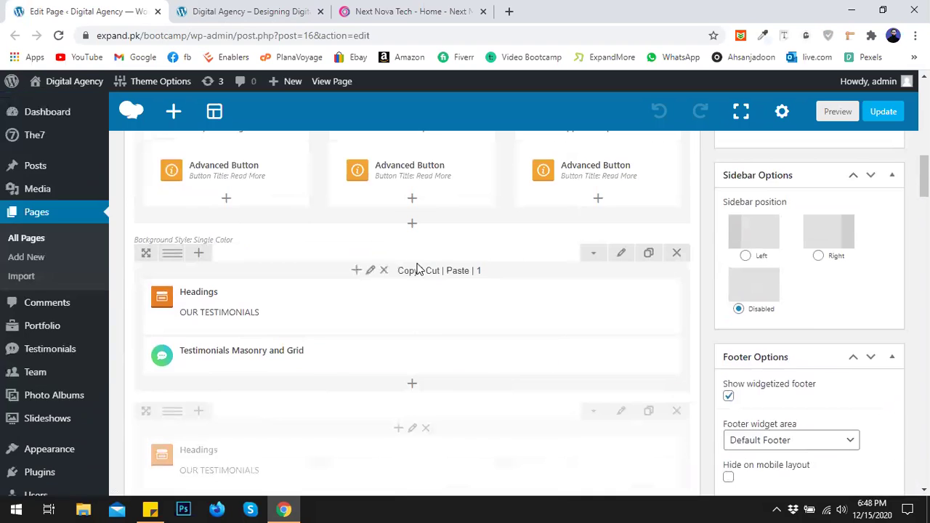
{"action": "left_click", "coordinate": [250, 15]}
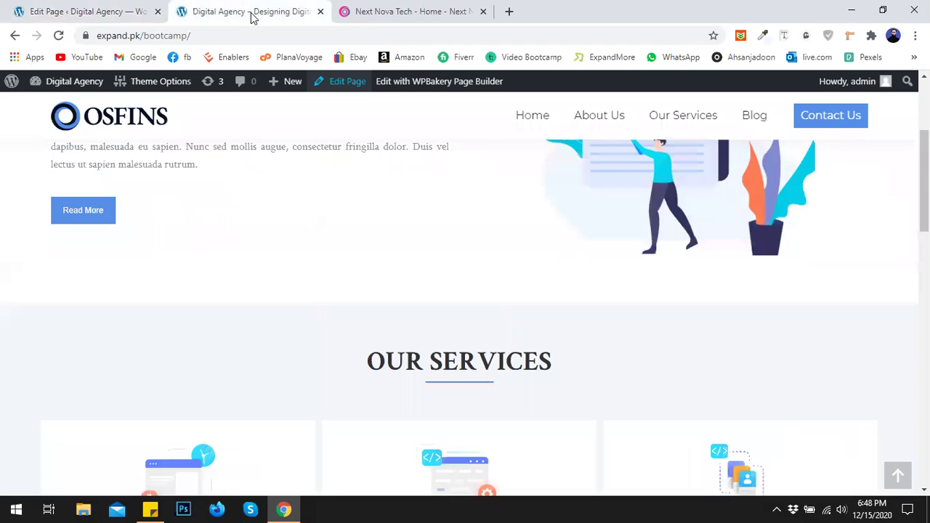
{"action": "scroll", "coordinate": [474, 261], "scroll_direction": "down", "scroll_amount": 10}
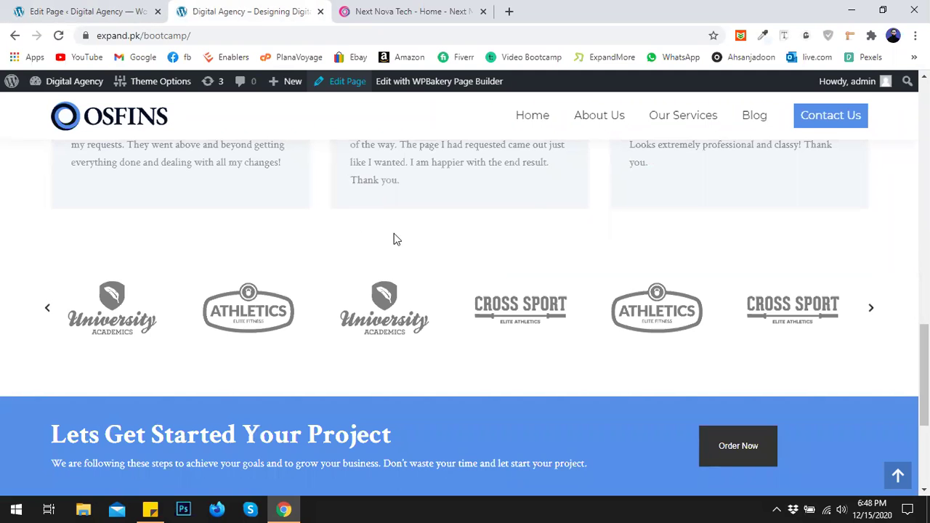
{"action": "scroll", "coordinate": [349, 252], "scroll_direction": "up", "scroll_amount": 1}
{"action": "scroll", "coordinate": [332, 259], "scroll_direction": "down", "scroll_amount": 1}
{"action": "scroll", "coordinate": [313, 242], "scroll_direction": "up", "scroll_amount": 2}
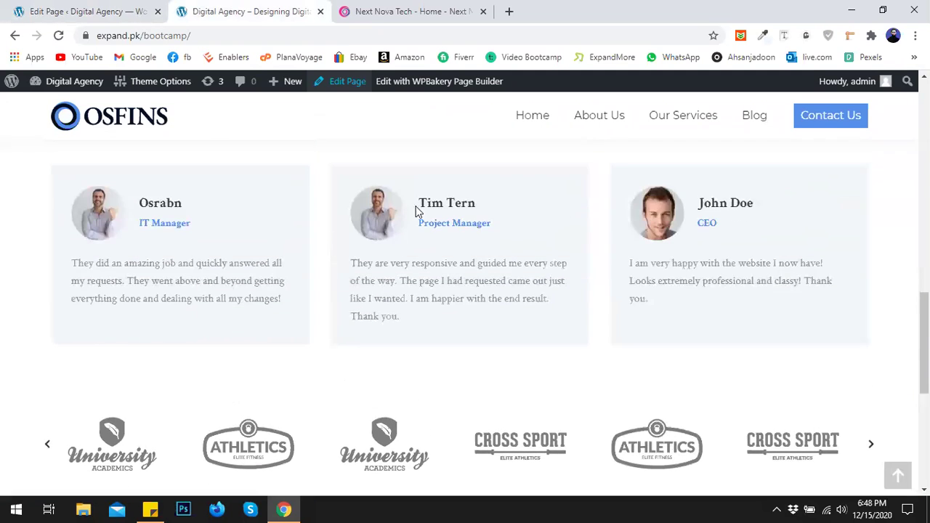
{"action": "scroll", "coordinate": [356, 407], "scroll_direction": "down", "scroll_amount": 2}
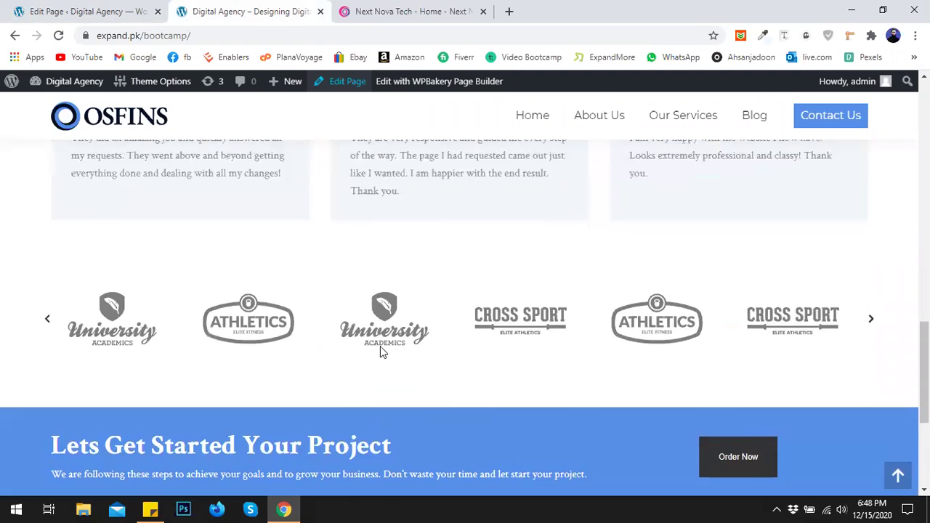
{"action": "scroll", "coordinate": [381, 334], "scroll_direction": "up", "scroll_amount": 1}
{"action": "scroll", "coordinate": [351, 278], "scroll_direction": "down", "scroll_amount": 1}
{"action": "scroll", "coordinate": [337, 257], "scroll_direction": "up", "scroll_amount": 1}
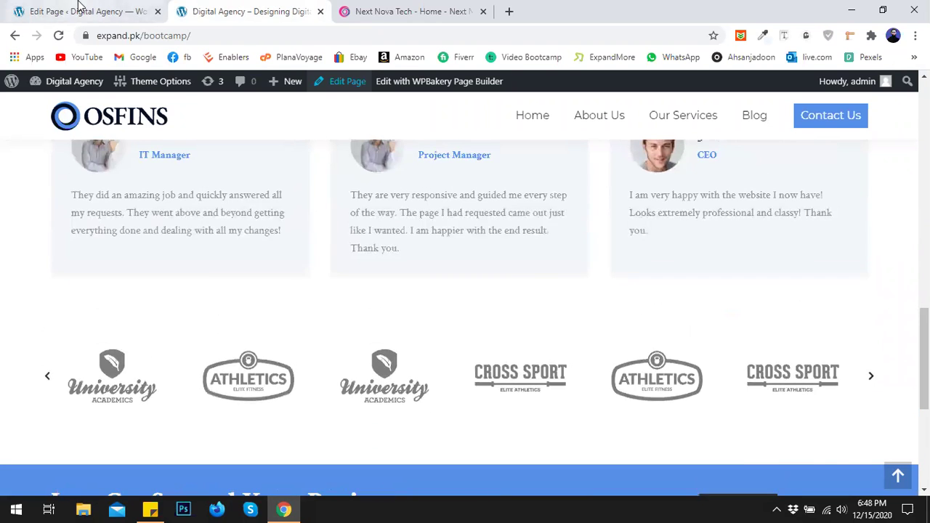
Add an empty row at the end of the Home page, below the "Lets Get Started Your Project" row
{"action": "left_click", "coordinate": [80, 11]}
{"action": "scroll", "coordinate": [362, 298], "scroll_direction": "down", "scroll_amount": 3}
{"action": "scroll", "coordinate": [360, 299], "scroll_direction": "up", "scroll_amount": 2}
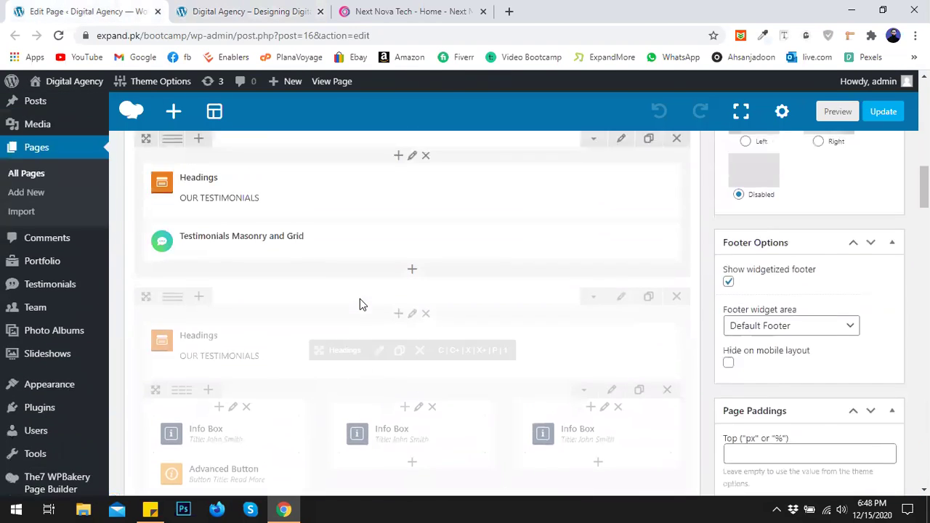
{"action": "scroll", "coordinate": [342, 285], "scroll_direction": "down", "scroll_amount": 2}
{"action": "scroll", "coordinate": [341, 285], "scroll_direction": "down", "scroll_amount": 10}
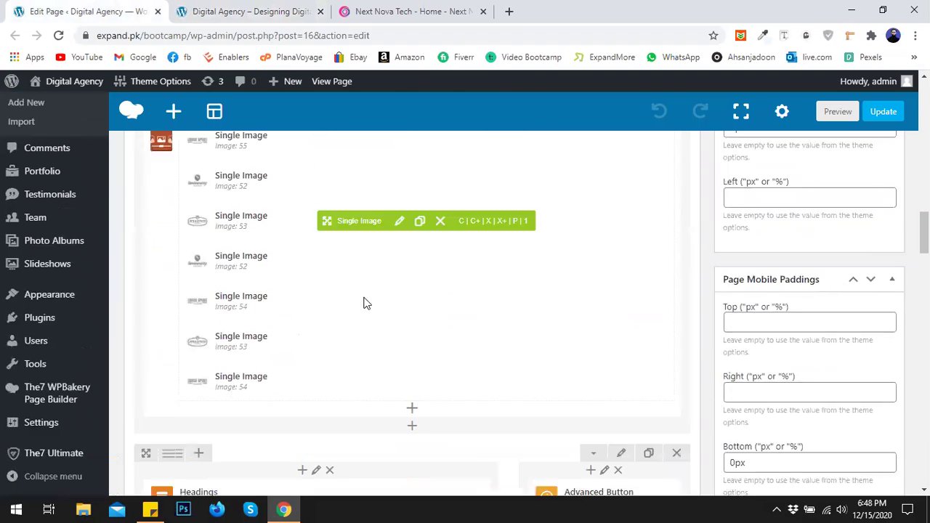
{"action": "left_click", "coordinate": [410, 281]}
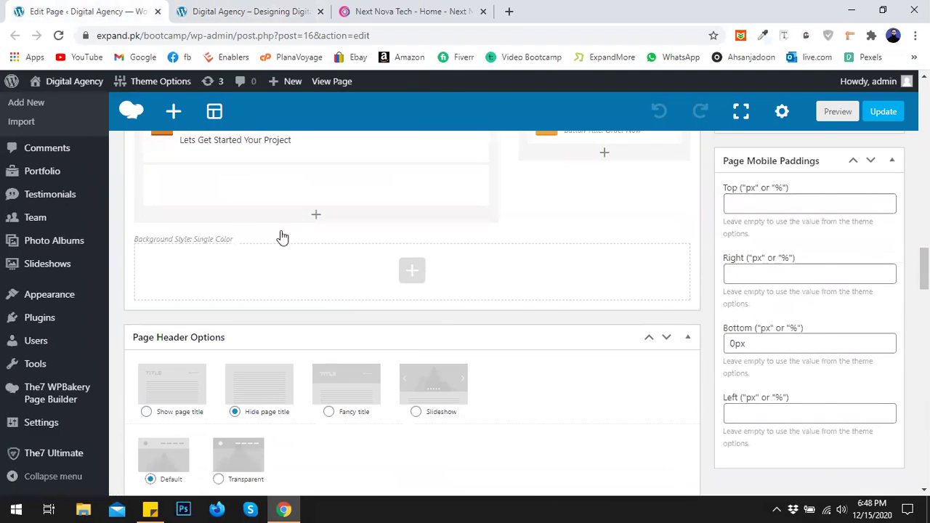
{"action": "left_click", "coordinate": [197, 214]}
{"action": "scroll", "coordinate": [281, 322], "scroll_direction": "up", "scroll_amount": 2}
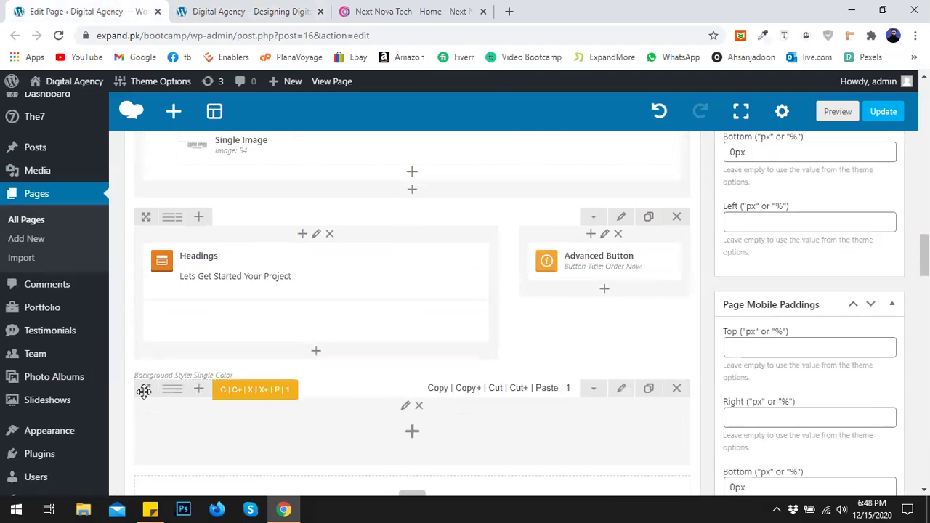
Move the new row directly above the client logo carousel and split it into two equal columns
{"action": "left_click_drag", "start_coordinate": [144, 391], "coordinate": [303, 248]}
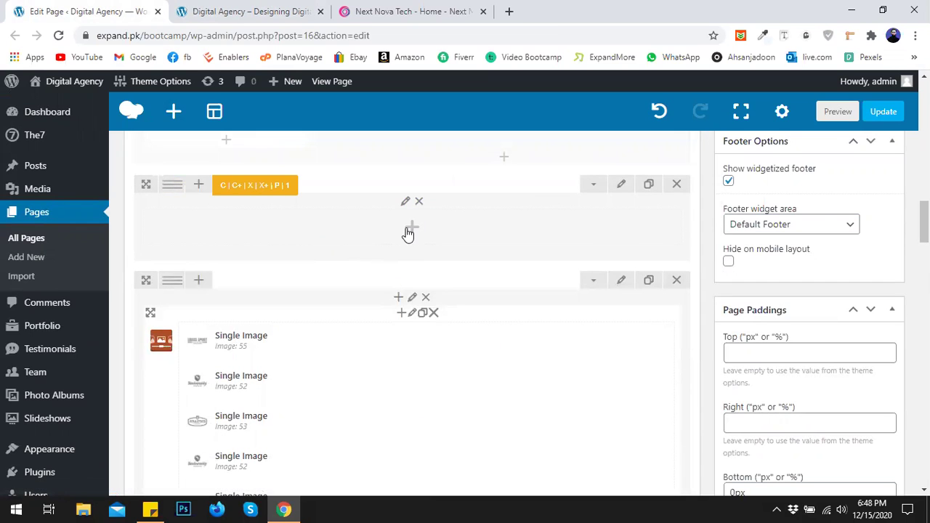
{"action": "left_click", "coordinate": [192, 190]}
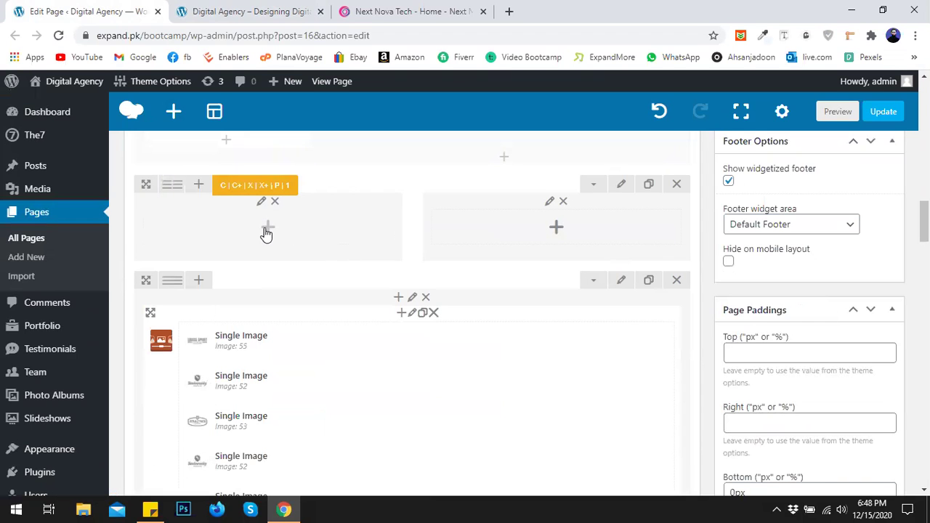
{"action": "left_click", "coordinate": [406, 11]}
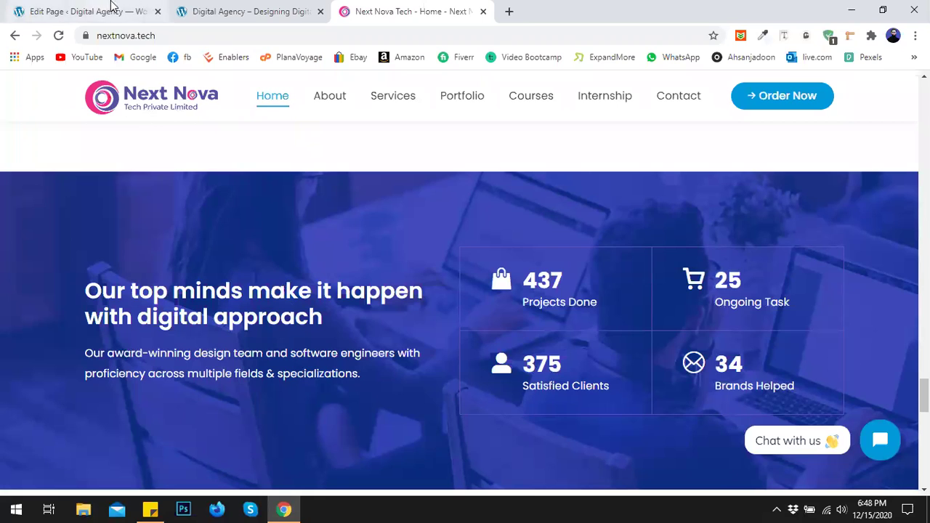
{"action": "left_click", "coordinate": [250, 9]}
{"action": "left_click", "coordinate": [102, 11]}
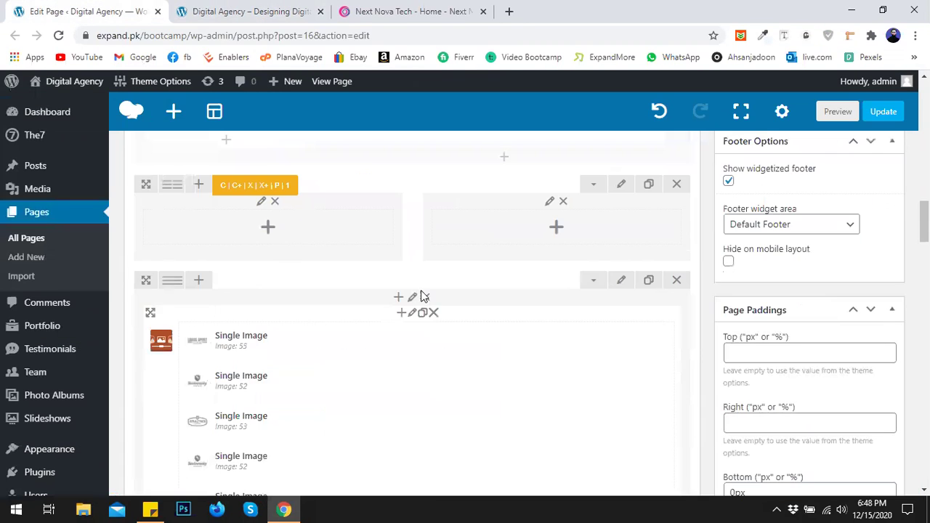
Clear the builder clipboard and copy the "Lets Get Started Your Project" column's contents into the new row's first column
{"action": "scroll", "coordinate": [404, 296], "scroll_direction": "up", "scroll_amount": 10}
{"action": "scroll", "coordinate": [400, 295], "scroll_direction": "up", "scroll_amount": 2}
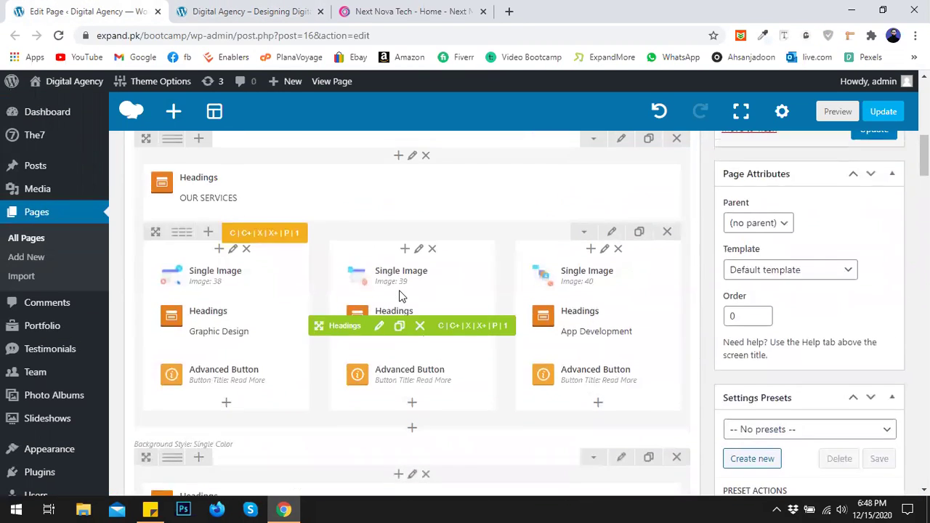
{"action": "scroll", "coordinate": [399, 295], "scroll_direction": "down", "scroll_amount": 7}
{"action": "scroll", "coordinate": [400, 296], "scroll_direction": "down", "scroll_amount": 10}
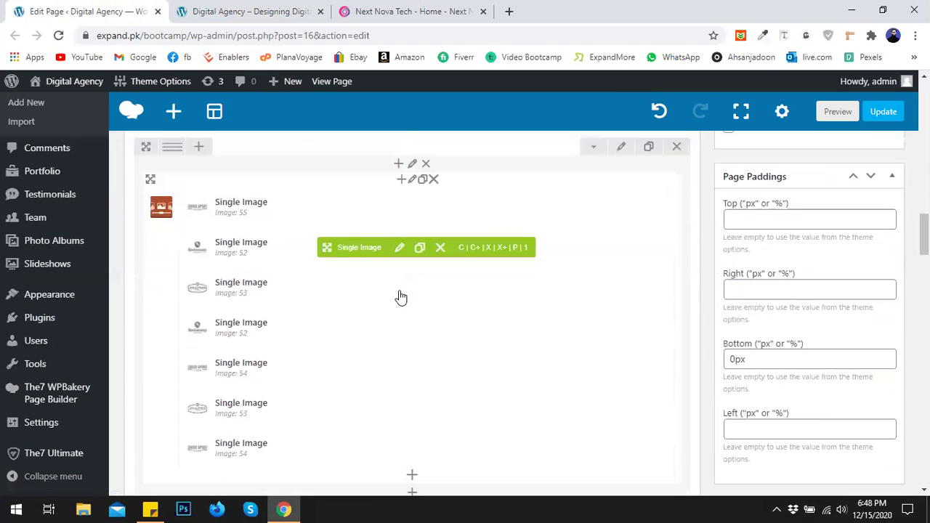
{"action": "scroll", "coordinate": [371, 297], "scroll_direction": "up", "scroll_amount": 1}
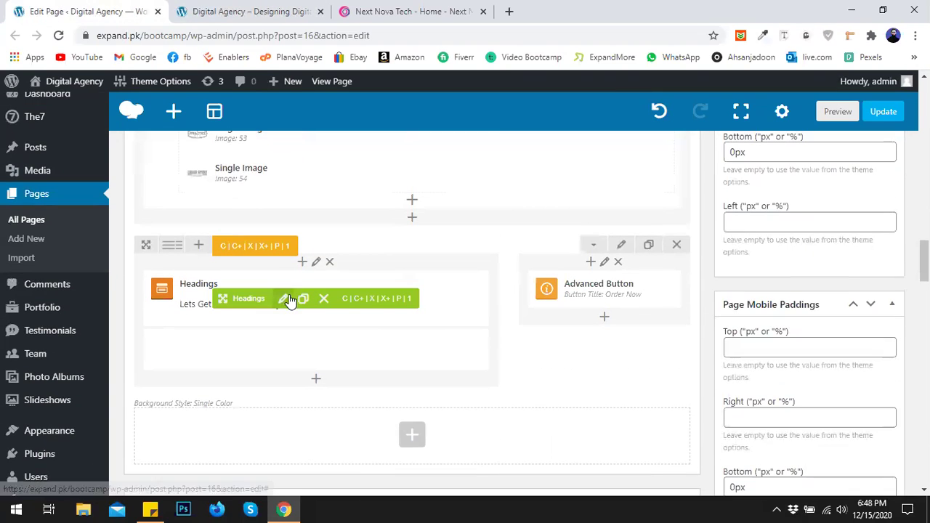
{"action": "left_click", "coordinate": [411, 304]}
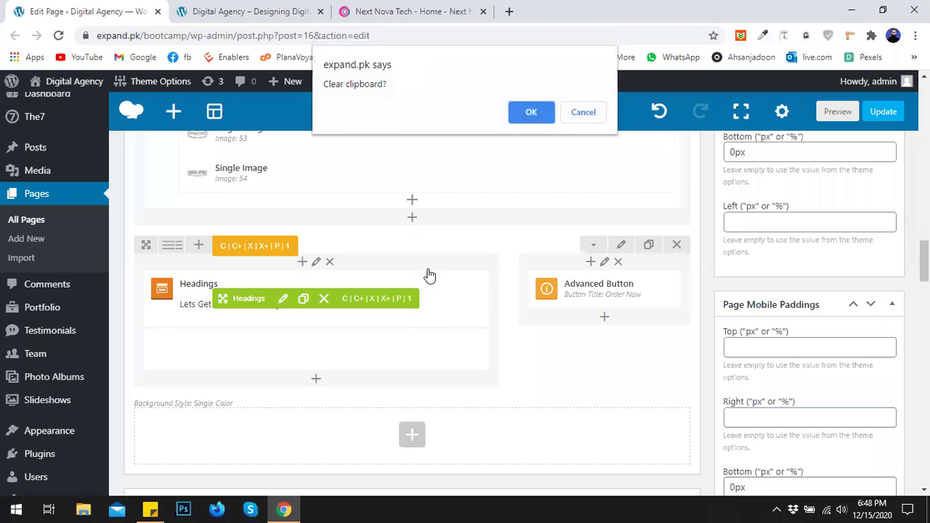
{"action": "left_click", "coordinate": [529, 110]}
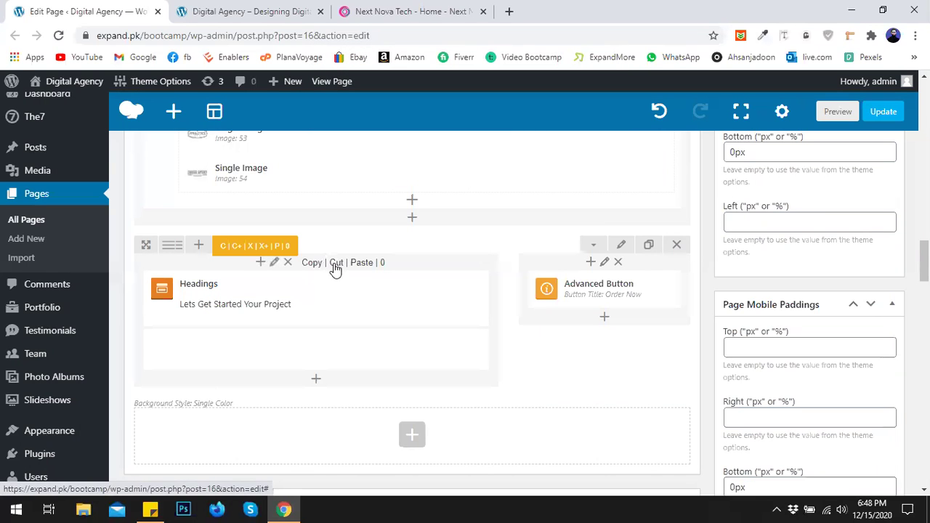
{"action": "left_click", "coordinate": [314, 266]}
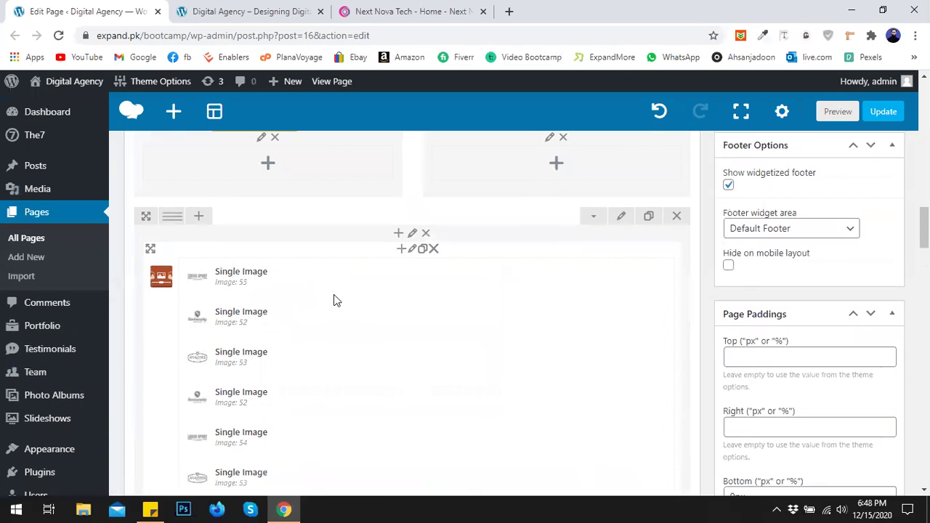
{"action": "left_click", "coordinate": [318, 276]}
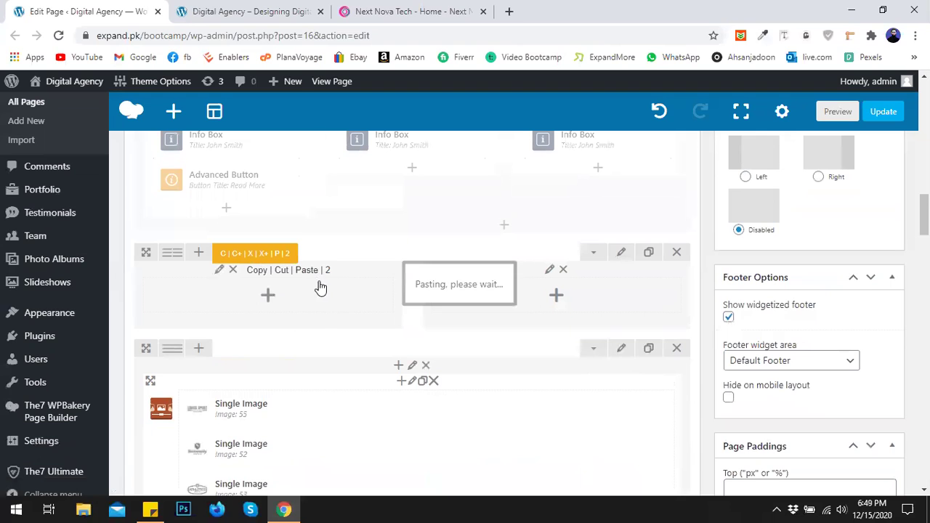
Replace the pasted heading's title with "Our top minds make it happen with digital approach" from the Next Nova Tech page
{"action": "left_click", "coordinate": [237, 309]}
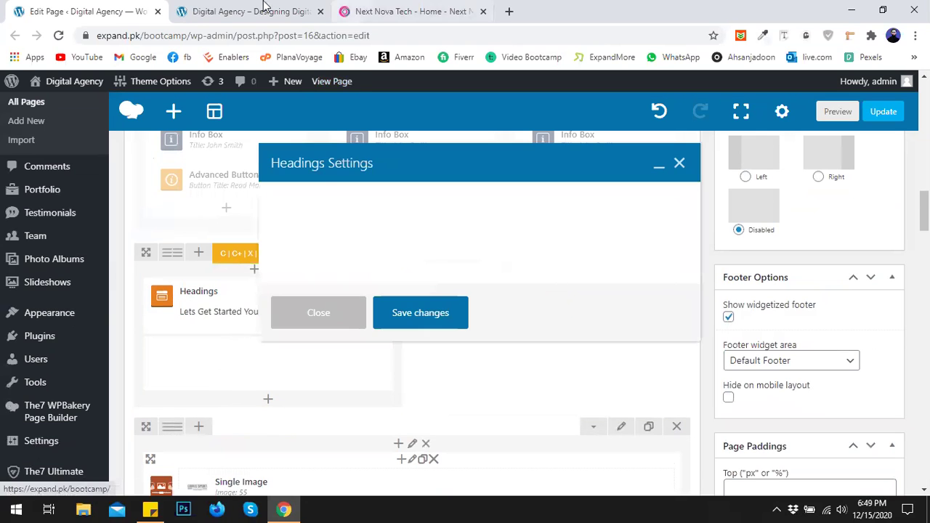
{"action": "left_click", "coordinate": [247, 11]}
{"action": "left_click", "coordinate": [390, 9]}
{"action": "left_click_drag", "start_coordinate": [325, 317], "coordinate": [90, 291]}
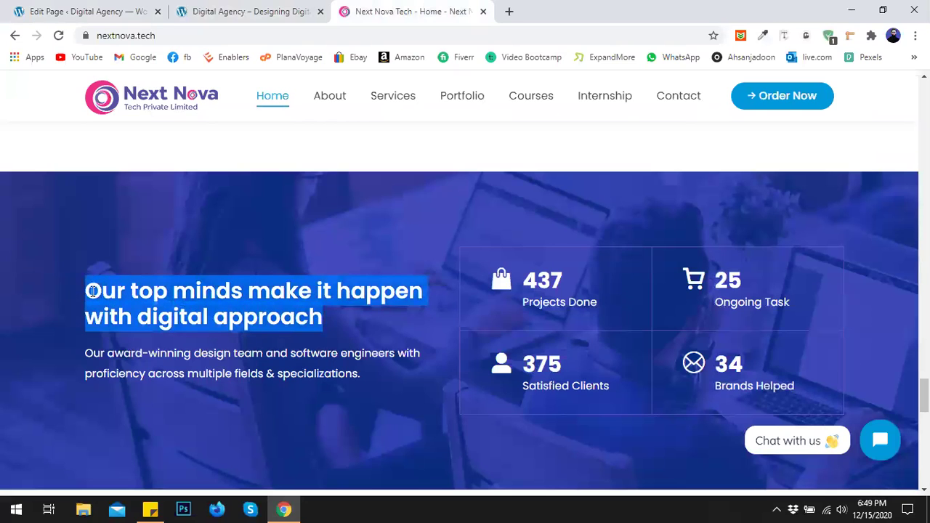
{"action": "left_click", "coordinate": [95, 9]}
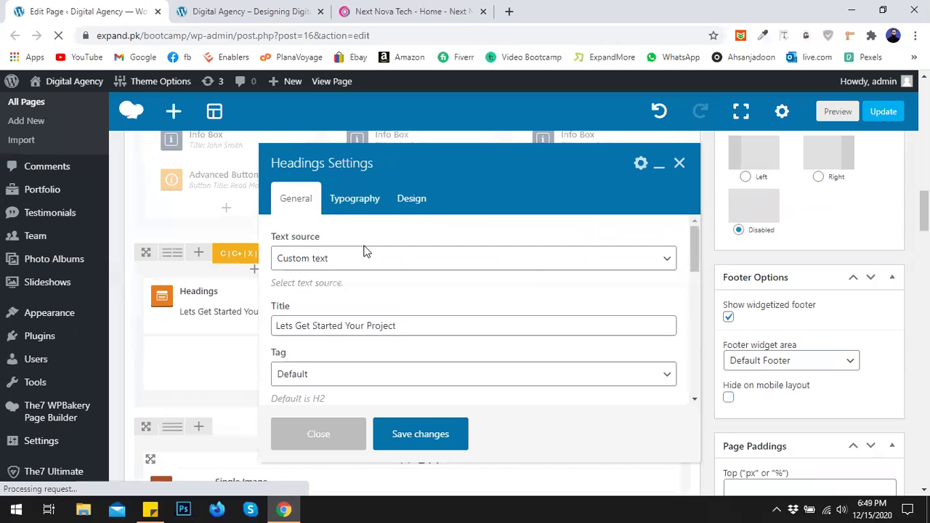
{"action": "scroll", "coordinate": [371, 295], "scroll_direction": "up", "scroll_amount": 5}
{"action": "left_click_drag", "start_coordinate": [405, 316], "coordinate": [275, 316]}
{"action": "key", "text": "ctrl+v"}
{"action": "left_click", "coordinate": [377, 348]}
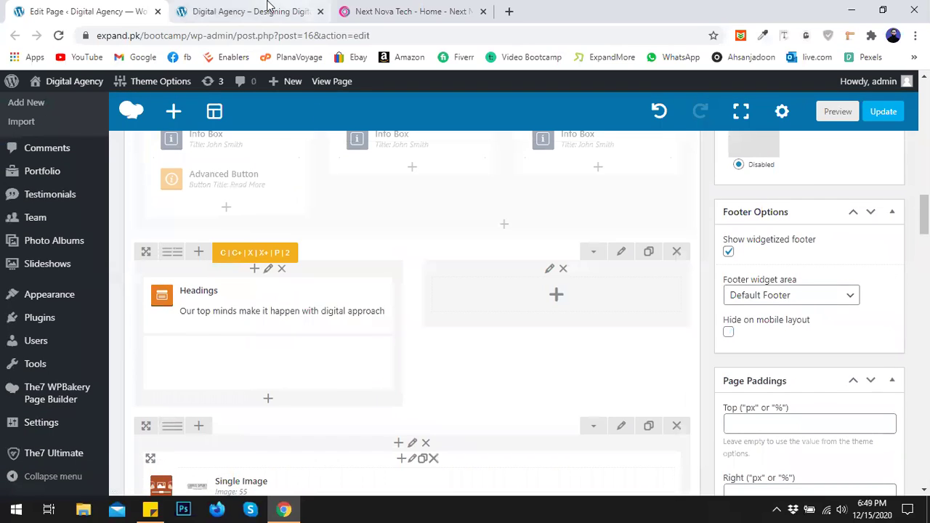
Replace the pasted text block's sentence with Next Nova Tech's "Our award-winning design team and software engineers" description, keeping the white colour span
{"action": "left_click", "coordinate": [273, 10]}
{"action": "left_click", "coordinate": [396, 11]}
{"action": "left_click_drag", "start_coordinate": [361, 375], "coordinate": [85, 354]}
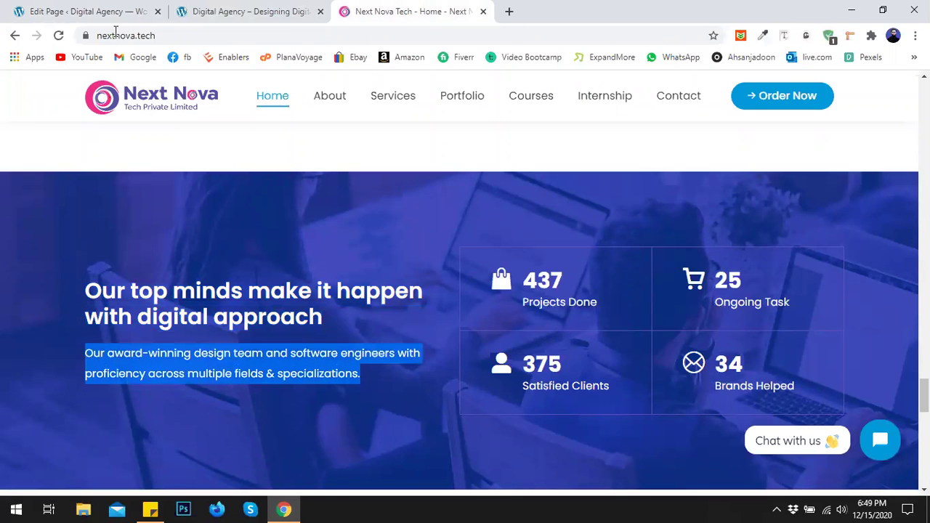
{"action": "left_click", "coordinate": [80, 11]}
{"action": "left_click", "coordinate": [234, 366]}
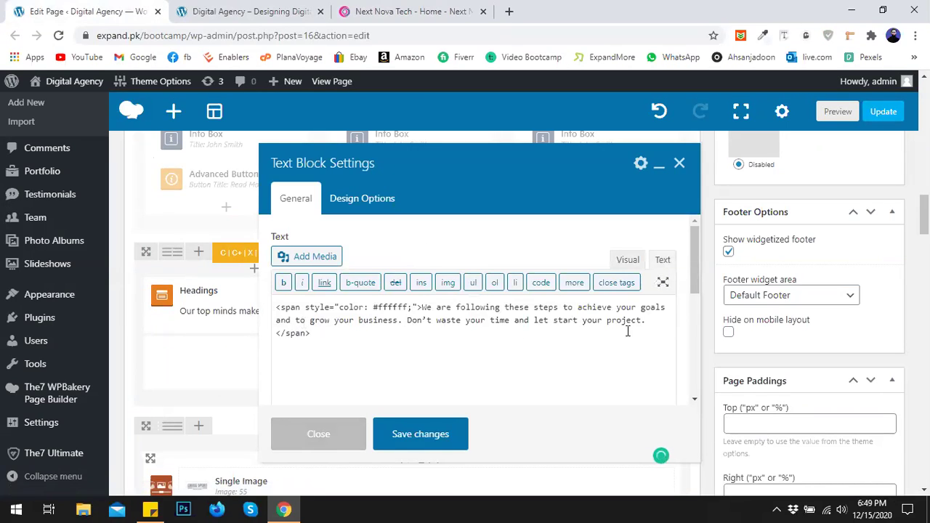
{"action": "left_click_drag", "start_coordinate": [647, 321], "coordinate": [425, 307]}
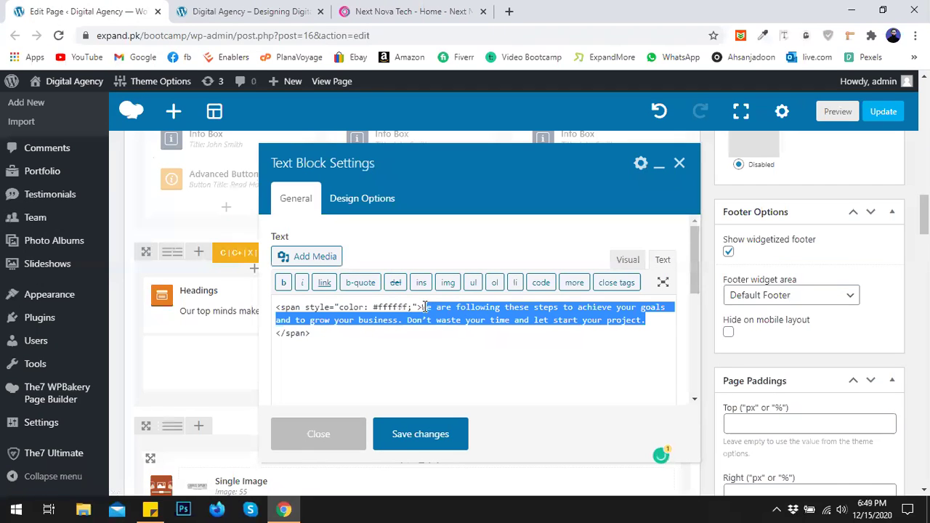
{"action": "key", "text": "ctrl+v"}
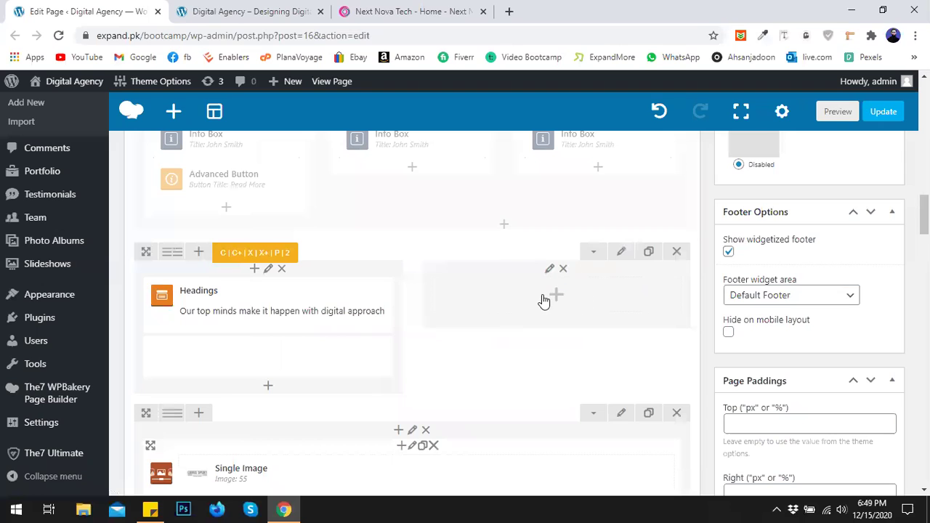
Preview the page changes and check the new heading and description above the client logos by highlighting their white text
{"action": "left_click", "coordinate": [832, 113]}
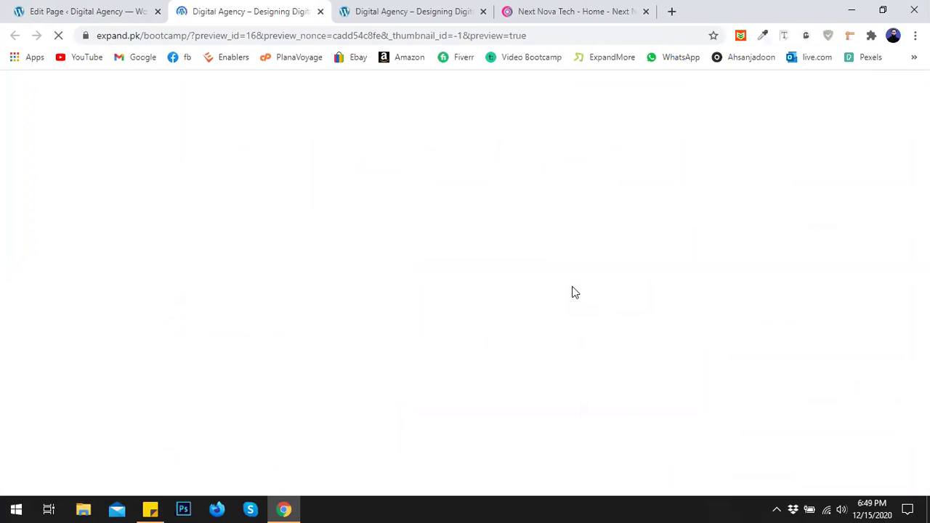
{"action": "scroll", "coordinate": [574, 292], "scroll_direction": "down", "scroll_amount": 10}
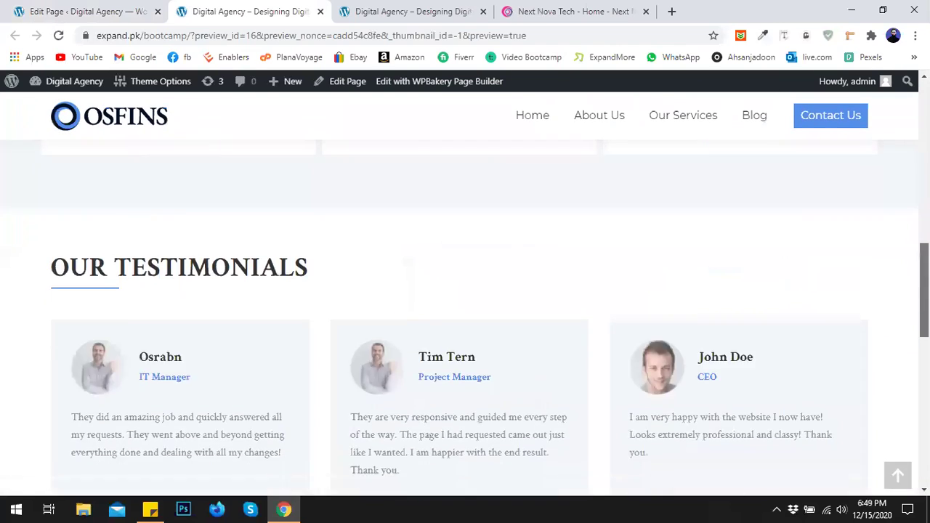
{"action": "scroll", "coordinate": [465, 290], "scroll_direction": "down", "scroll_amount": 6}
{"action": "scroll", "coordinate": [363, 346], "scroll_direction": "up", "scroll_amount": 2}
{"action": "left_click_drag", "start_coordinate": [321, 276], "coordinate": [48, 200]}
{"action": "left_click_drag", "start_coordinate": [51, 289], "coordinate": [172, 218]}
{"action": "left_click", "coordinate": [62, 5]}
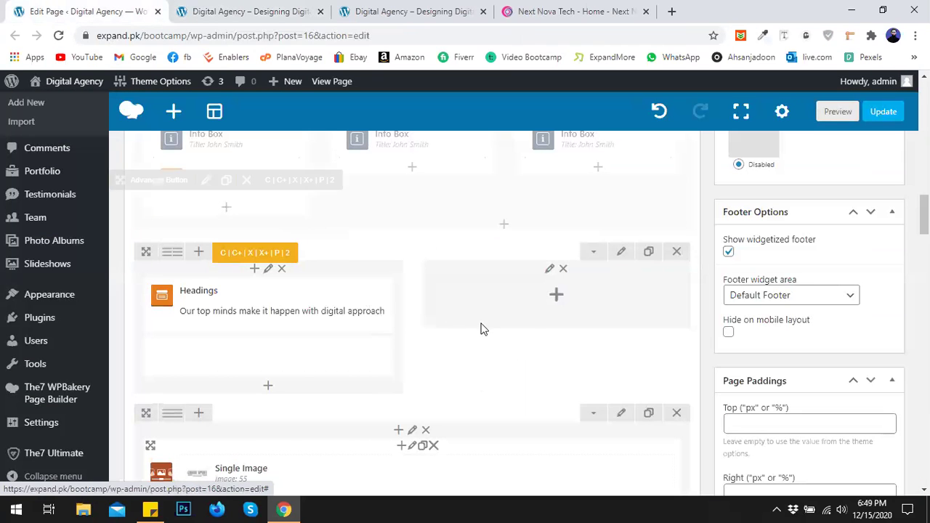
{"action": "left_click", "coordinate": [621, 253]}
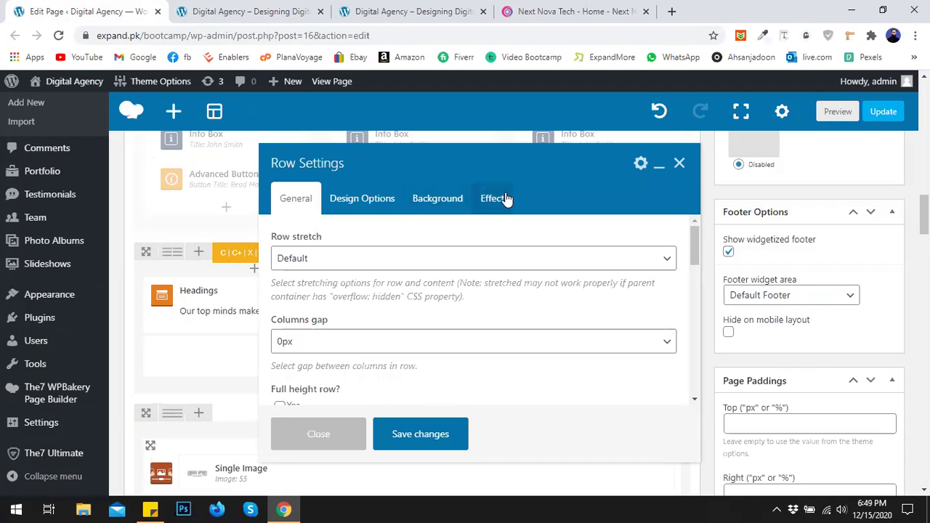
{"action": "left_click", "coordinate": [429, 201]}
{"action": "left_click", "coordinate": [393, 259]}
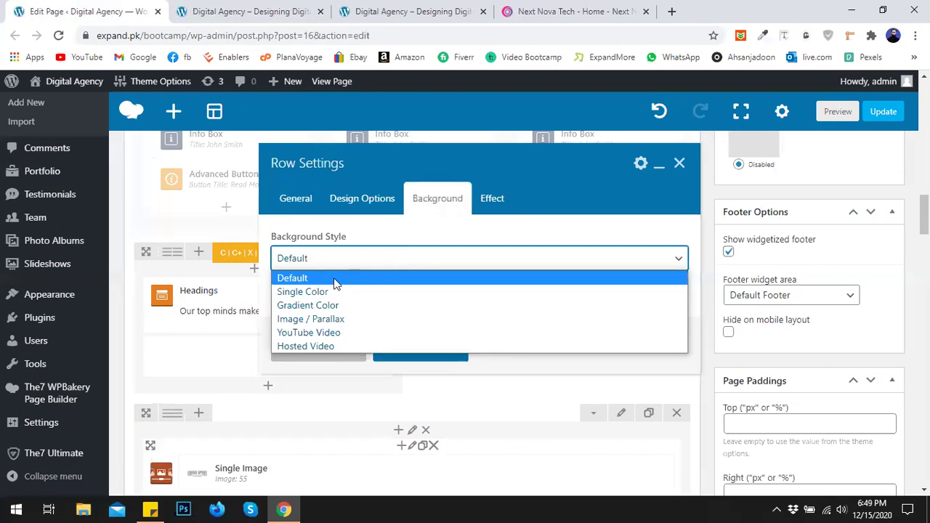
{"action": "left_click", "coordinate": [333, 292]}
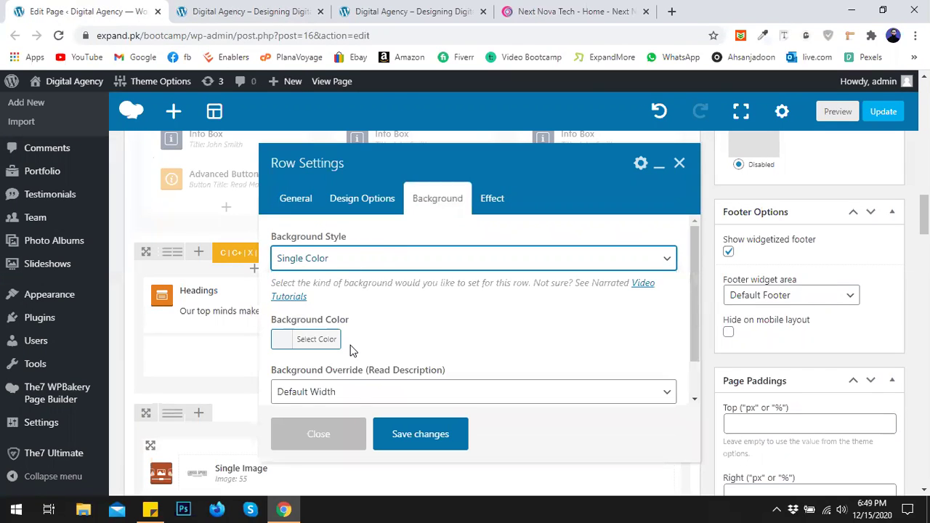
{"action": "scroll", "coordinate": [324, 298], "scroll_direction": "down", "scroll_amount": 2}
{"action": "left_click", "coordinate": [324, 297]}
{"action": "left_click", "coordinate": [347, 338]}
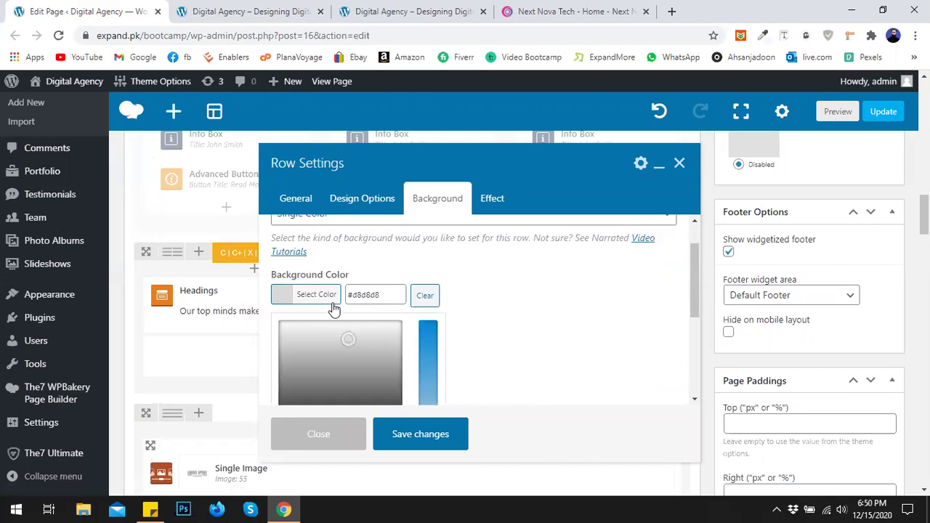
{"action": "left_click", "coordinate": [331, 302]}
{"action": "scroll", "coordinate": [390, 274], "scroll_direction": "down", "scroll_amount": 2}
{"action": "left_click", "coordinate": [363, 345]}
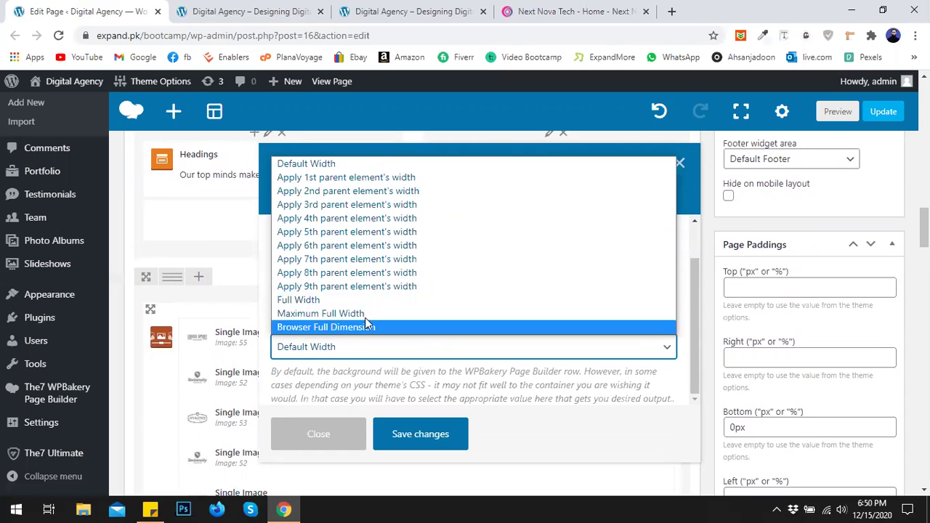
{"action": "left_click", "coordinate": [325, 448]}
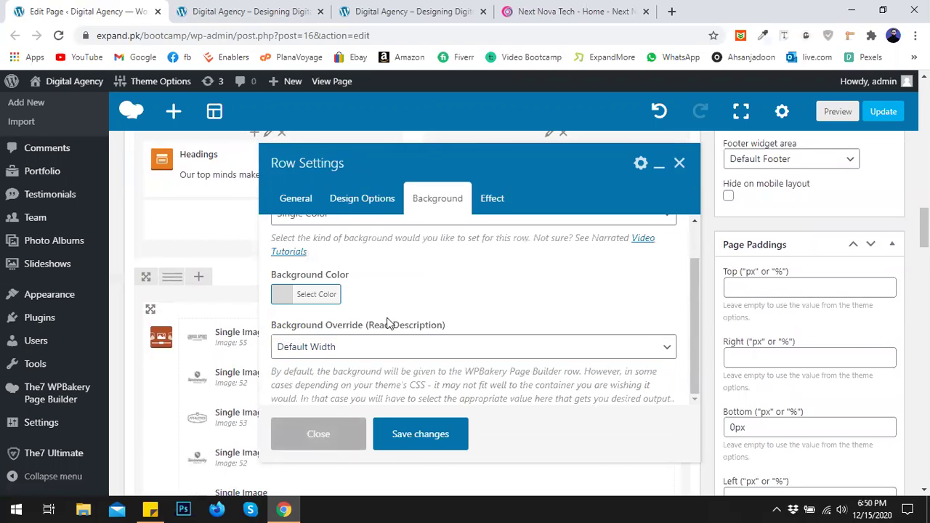
{"action": "scroll", "coordinate": [540, 274], "scroll_direction": "up", "scroll_amount": 2}
{"action": "scroll", "coordinate": [538, 274], "scroll_direction": "up", "scroll_amount": 1}
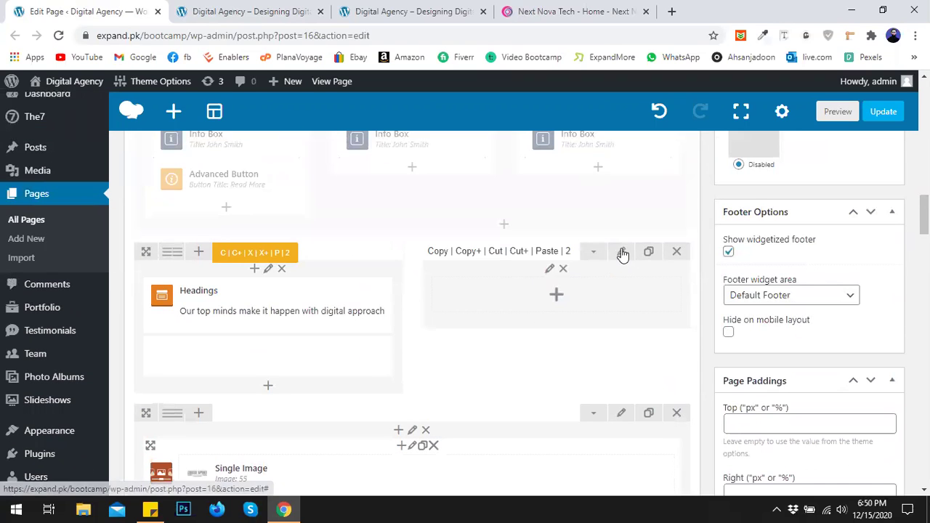
Set the new row's background style to Gradient Color and add a second colour point at 99%
{"action": "left_click", "coordinate": [621, 253]}
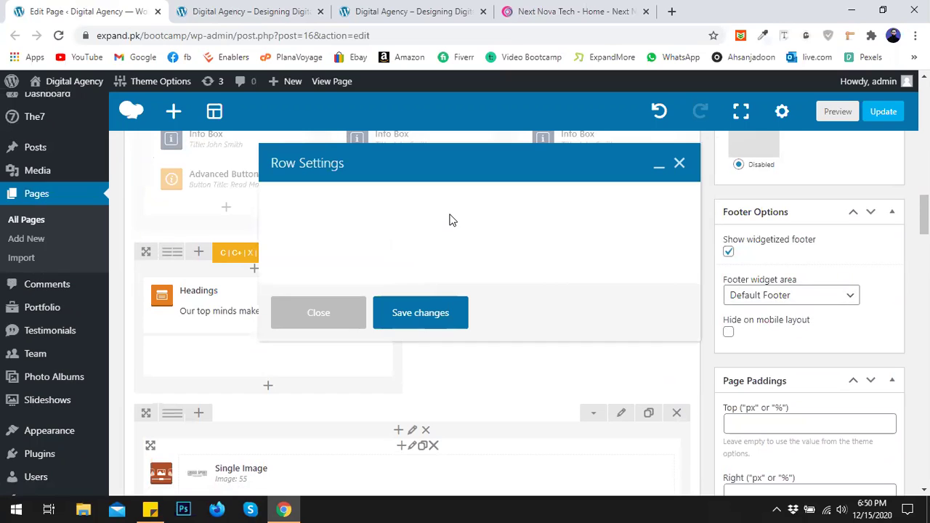
{"action": "left_click", "coordinate": [433, 195]}
{"action": "left_click", "coordinate": [377, 260]}
{"action": "scroll", "coordinate": [334, 297], "scroll_direction": "down", "scroll_amount": 1}
{"action": "left_click", "coordinate": [374, 264]}
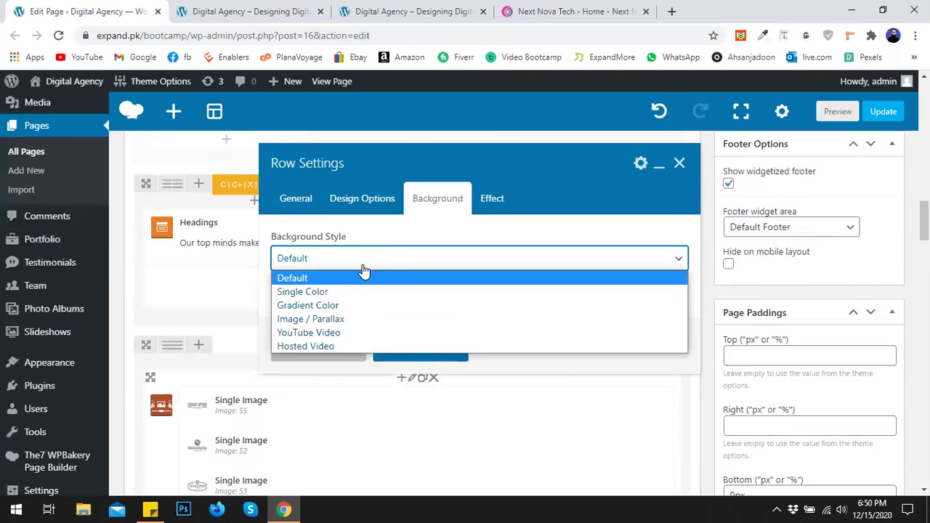
{"action": "left_click", "coordinate": [323, 308]}
{"action": "scroll", "coordinate": [349, 306], "scroll_direction": "down", "scroll_amount": 1}
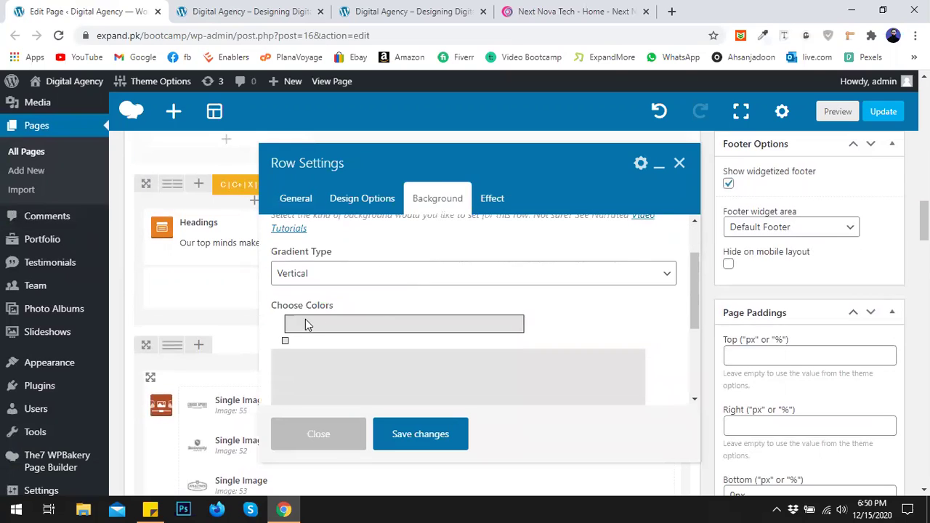
{"action": "left_click", "coordinate": [520, 330]}
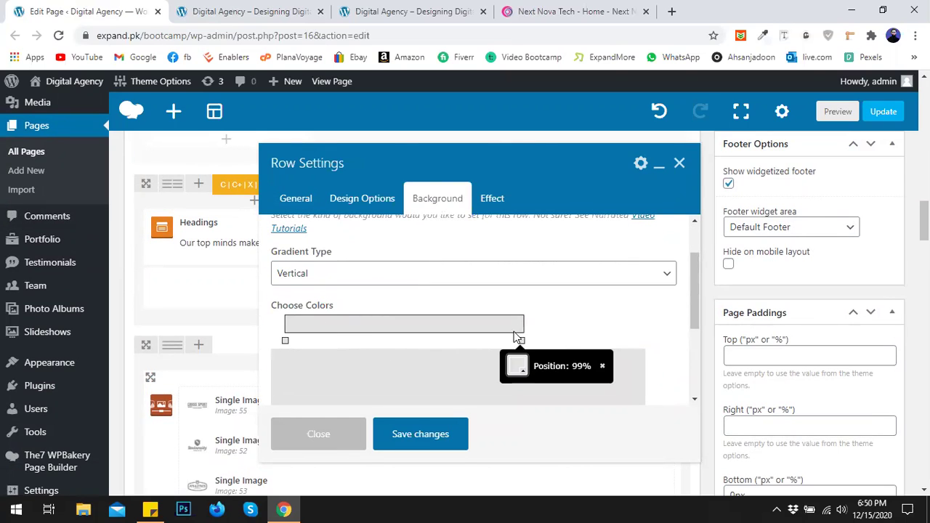
Colour the gradient's 0% point purple (#bd63bd) and its 99% point near-black
{"action": "left_click", "coordinate": [285, 342]}
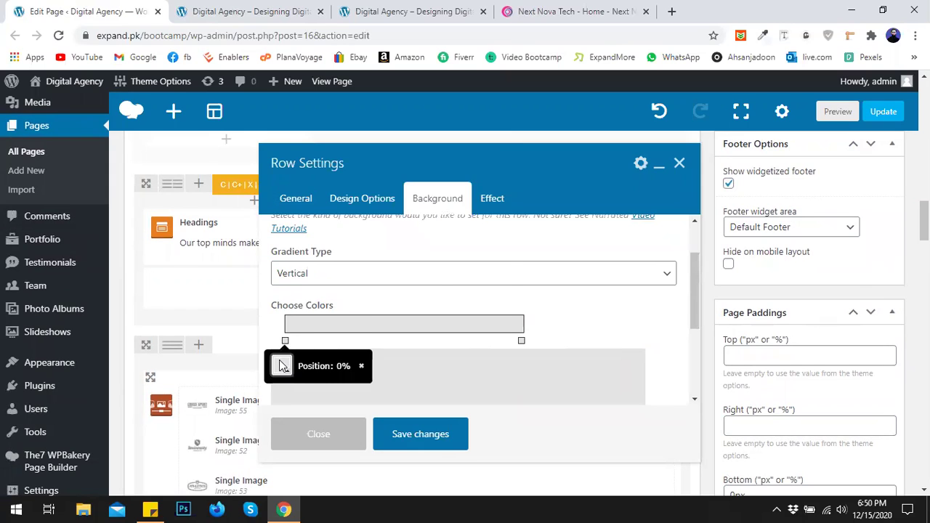
{"action": "left_click", "coordinate": [282, 365]}
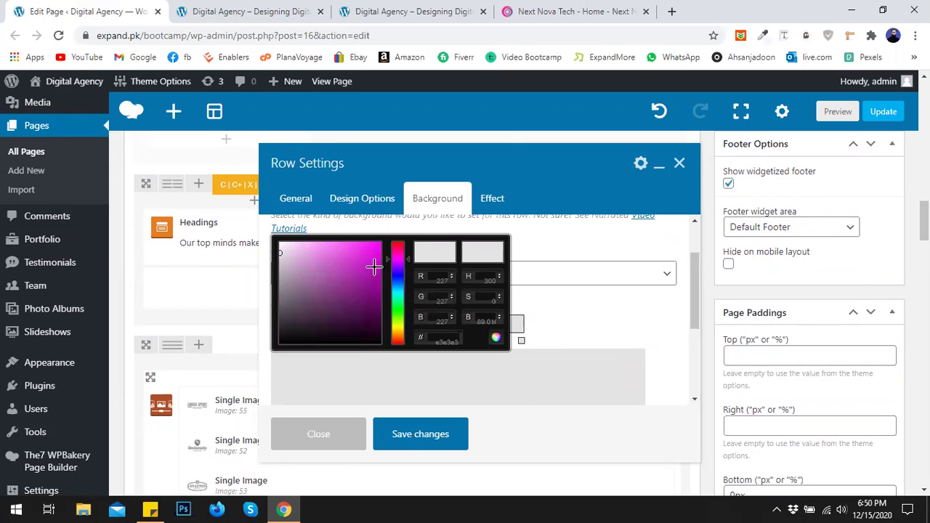
{"action": "left_click", "coordinate": [328, 267]}
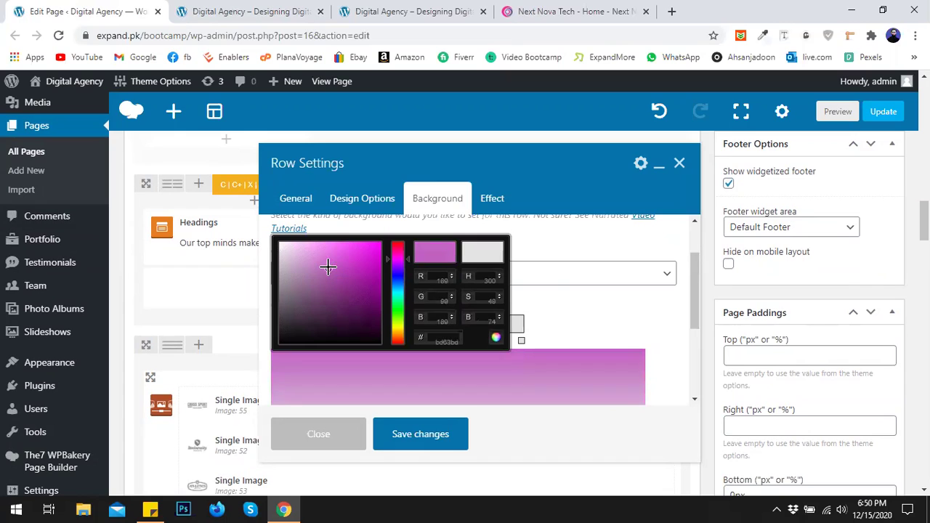
{"action": "left_click", "coordinate": [568, 305]}
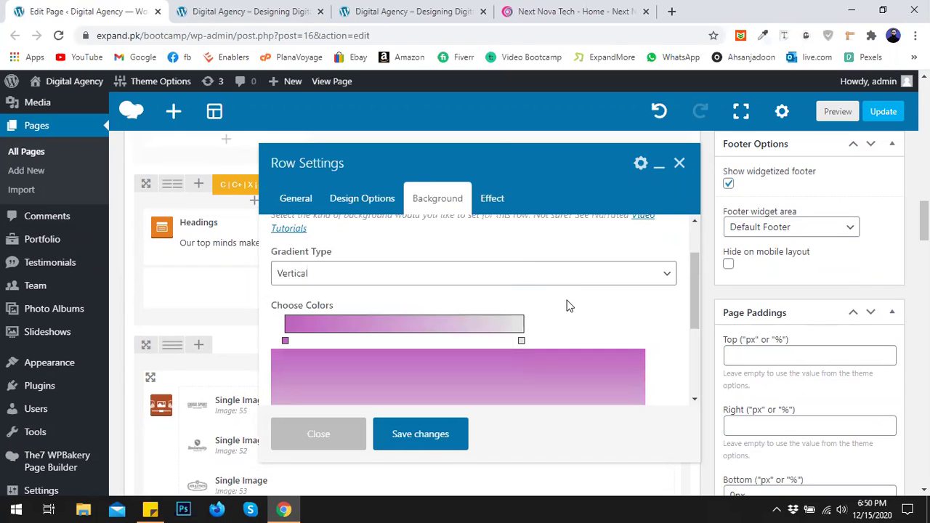
{"action": "left_click", "coordinate": [521, 341]}
{"action": "left_click", "coordinate": [518, 365]}
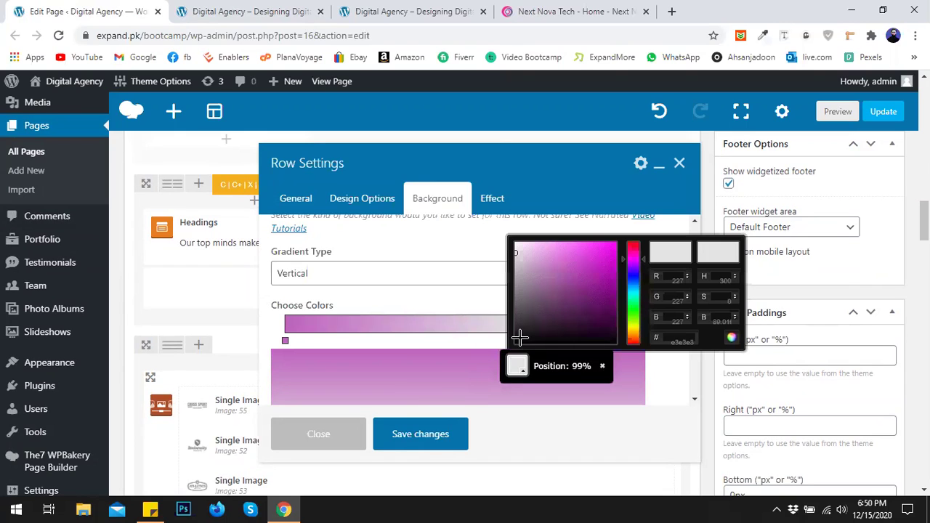
{"action": "mouse_move", "coordinate": [532, 332]}
{"action": "left_mouse_down"}
{"action": "mouse_move", "coordinate": [546, 309]}
{"action": "mouse_move", "coordinate": [540, 333]}
{"action": "left_mouse_up"}
{"action": "left_click", "coordinate": [461, 303]}
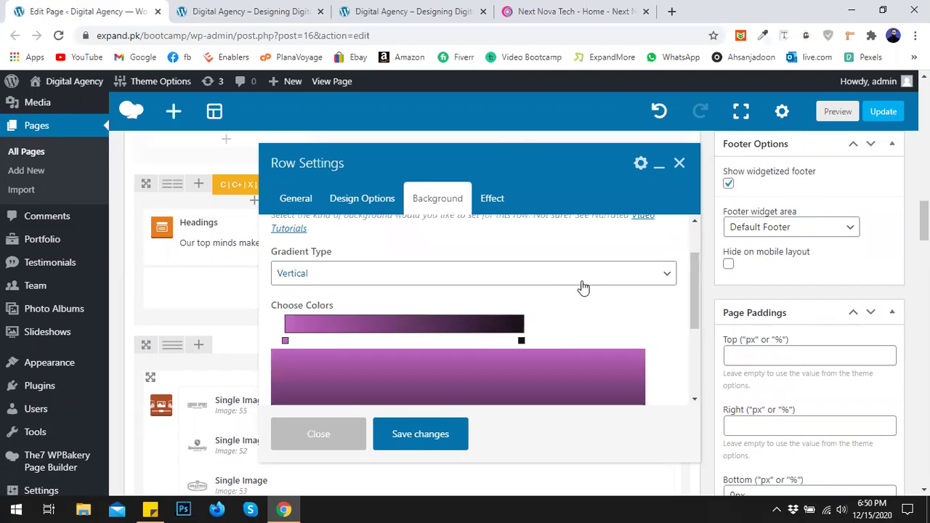
Set the row's background override to Maximum Full Width and save the row settings
{"action": "scroll", "coordinate": [552, 298], "scroll_direction": "down", "scroll_amount": 3}
{"action": "scroll", "coordinate": [525, 305], "scroll_direction": "up", "scroll_amount": 3}
{"action": "scroll", "coordinate": [475, 292], "scroll_direction": "down", "scroll_amount": 3}
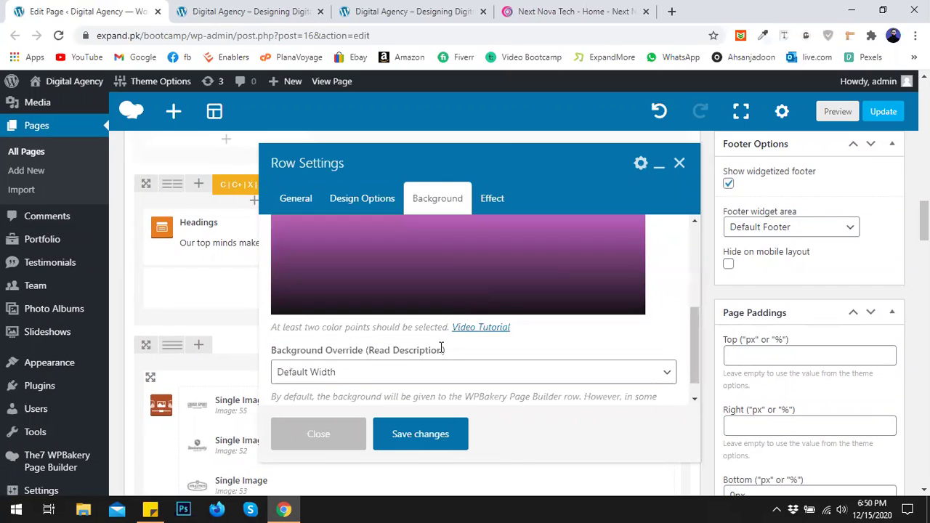
{"action": "scroll", "coordinate": [442, 347], "scroll_direction": "down", "scroll_amount": 1}
{"action": "left_click", "coordinate": [442, 347]}
{"action": "left_click", "coordinate": [343, 303]}
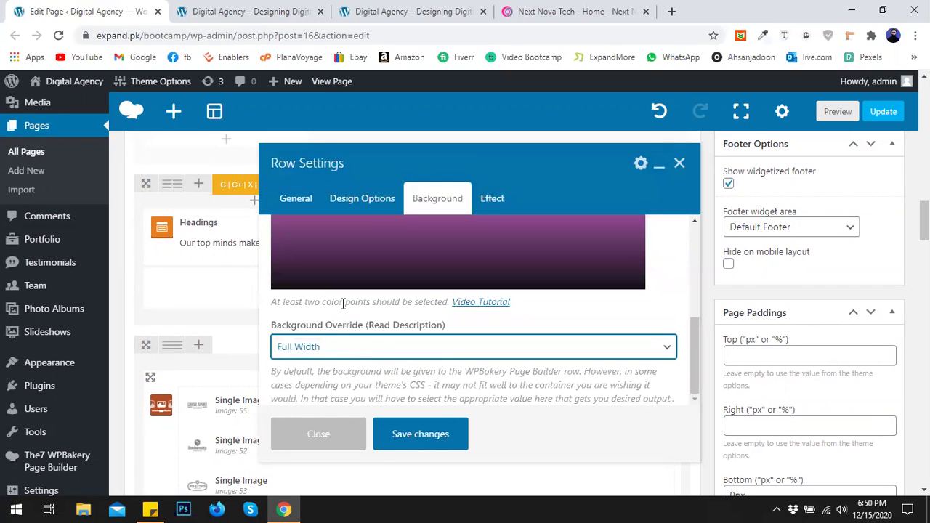
{"action": "left_click", "coordinate": [346, 349]}
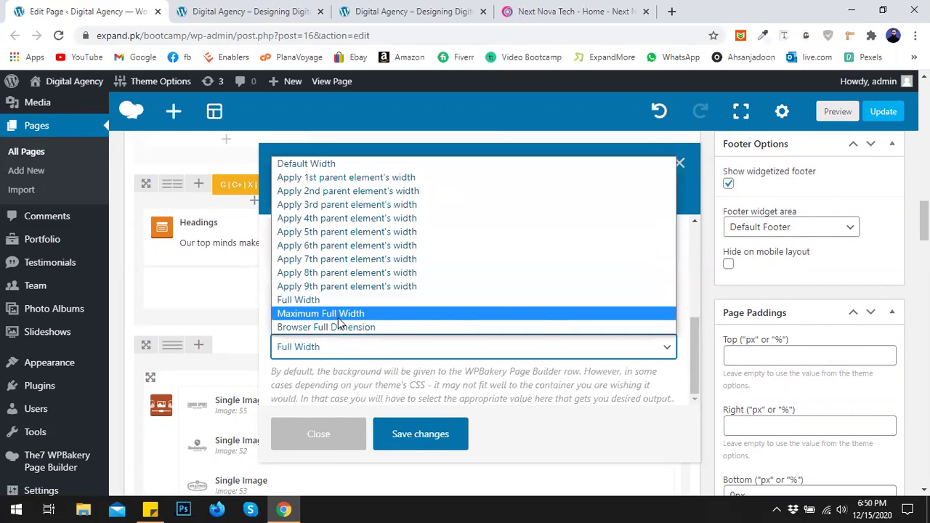
{"action": "left_click", "coordinate": [339, 318]}
{"action": "left_click", "coordinate": [410, 443]}
Preview the page, examine the gradient row above the client logos, and return to the page editor
{"action": "left_click", "coordinate": [832, 113]}
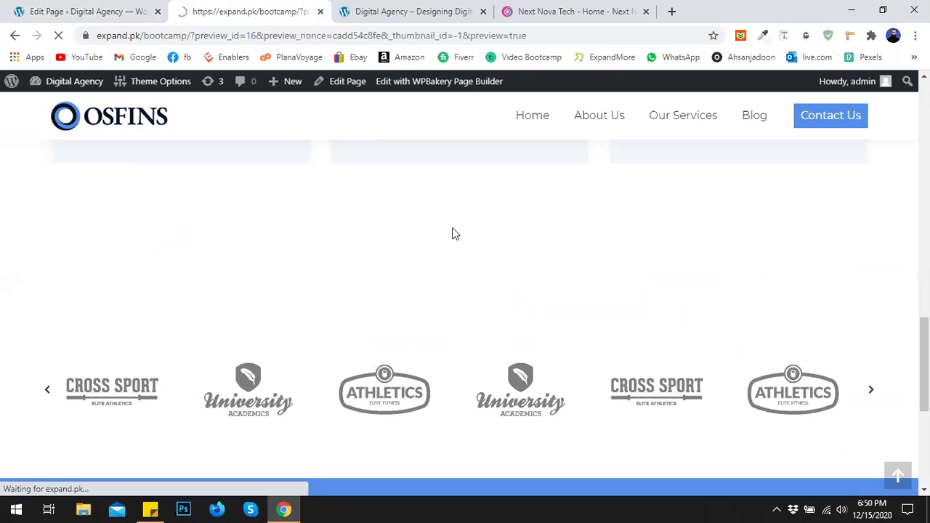
{"action": "left_click_drag", "start_coordinate": [925, 156], "coordinate": [924, 382]}
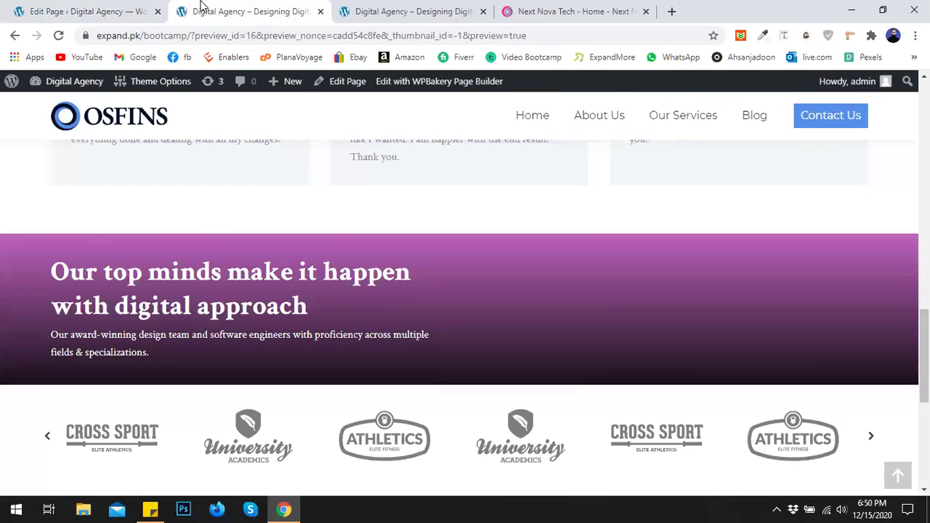
{"action": "left_click", "coordinate": [138, 8]}
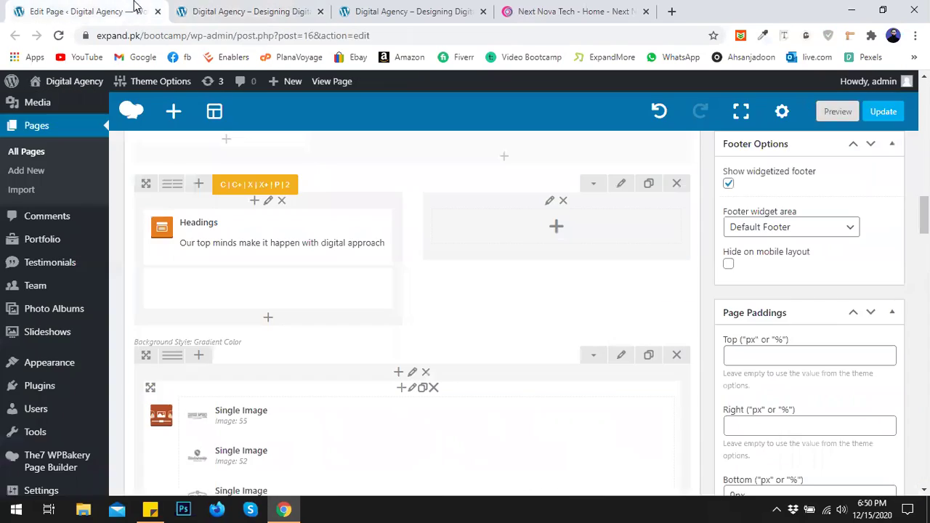
Reopen the gradient row's settings and load smartek.us in a new browser tab, proceeding past the certificate warning
{"action": "left_click", "coordinate": [622, 185]}
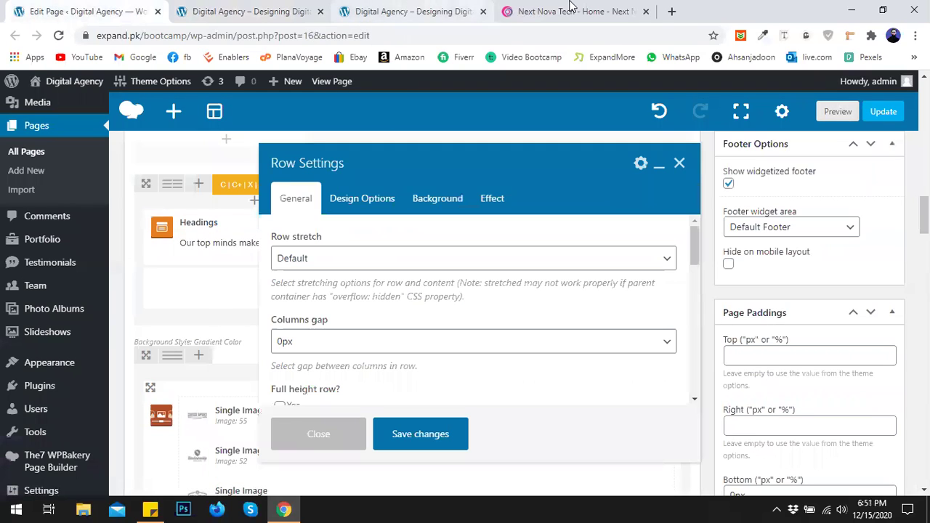
{"action": "left_click", "coordinate": [672, 11]}
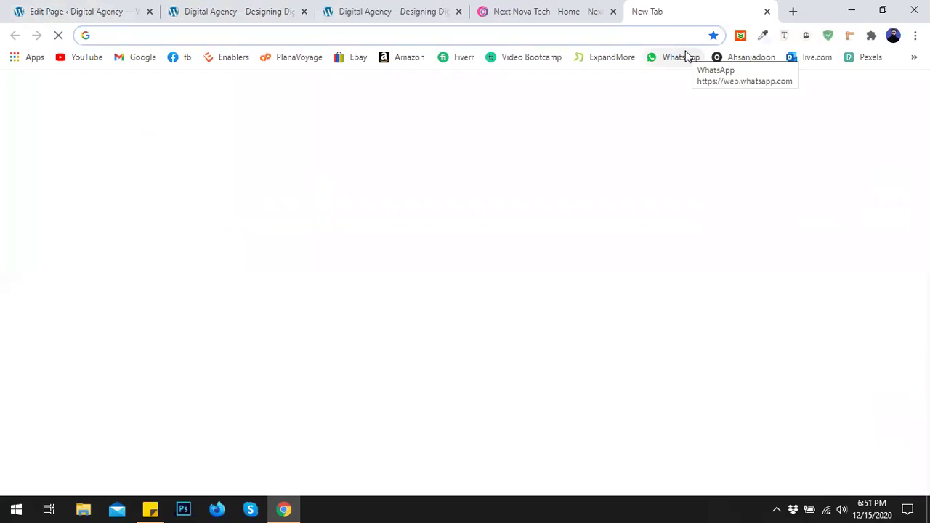
{"action": "type", "text": "smartek.us"}
{"action": "key", "text": "Return"}
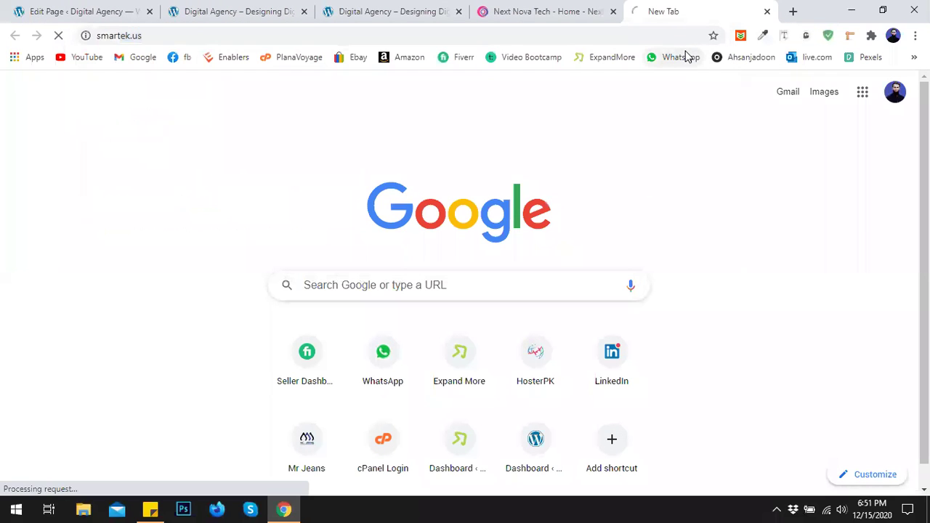
{"action": "left_click", "coordinate": [300, 397]}
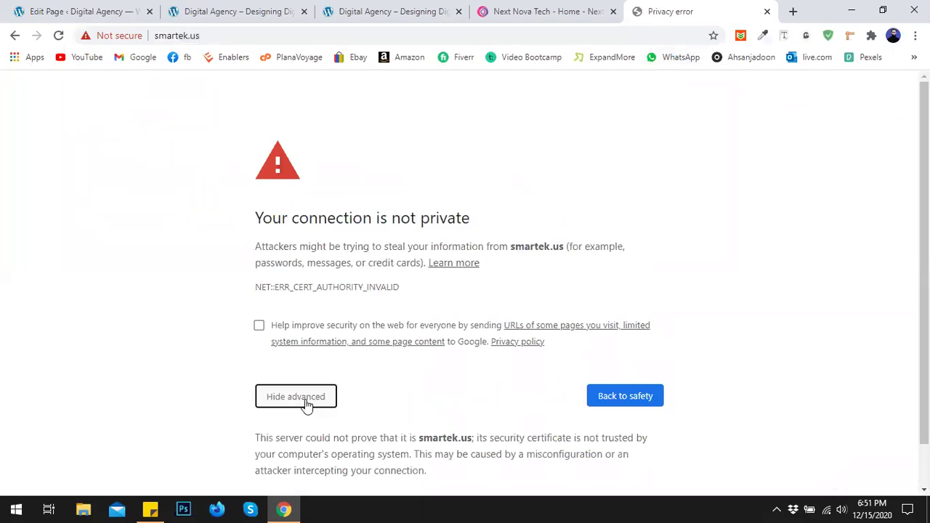
{"action": "left_click", "coordinate": [289, 456]}
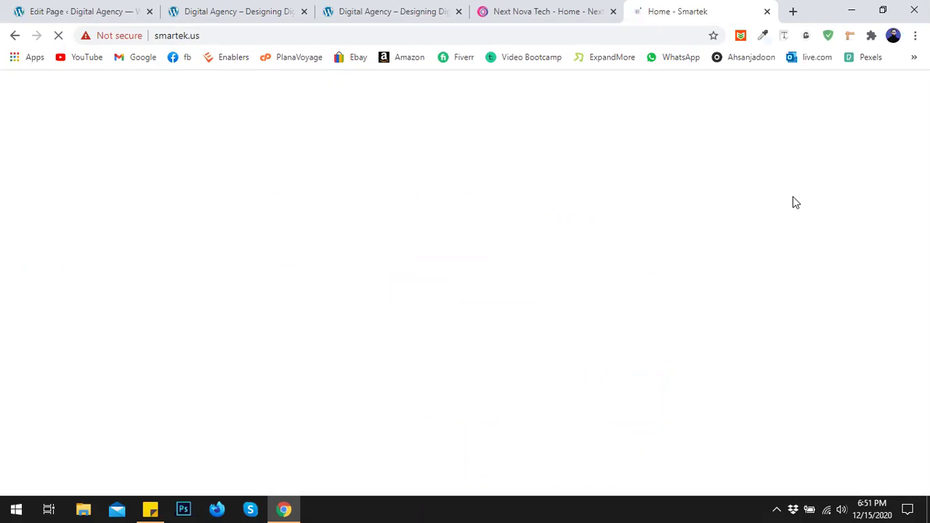
Return to the page editor and review the gradient row's background style, gradient type, colours and background override settings
{"action": "left_click", "coordinate": [523, 9]}
{"action": "left_click", "coordinate": [393, 9]}
{"action": "left_click", "coordinate": [233, 10]}
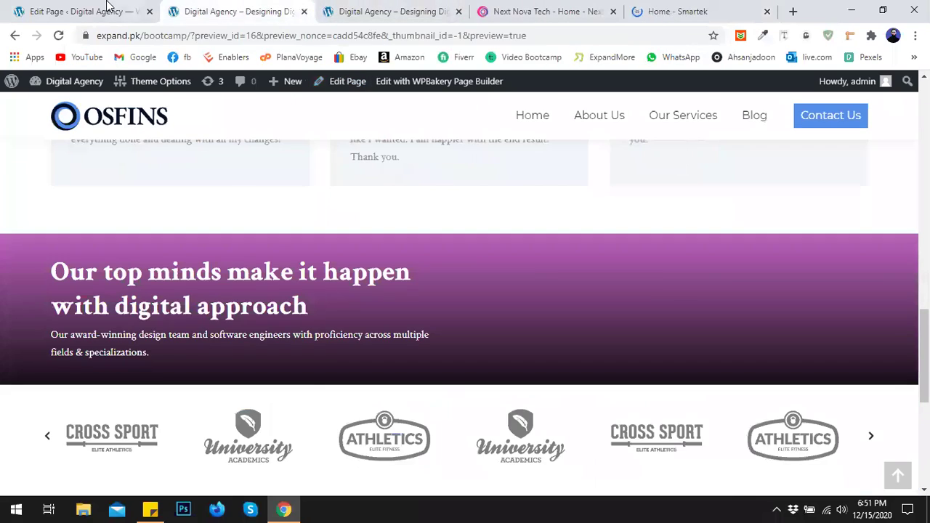
{"action": "left_click", "coordinate": [108, 7]}
{"action": "left_click", "coordinate": [424, 204]}
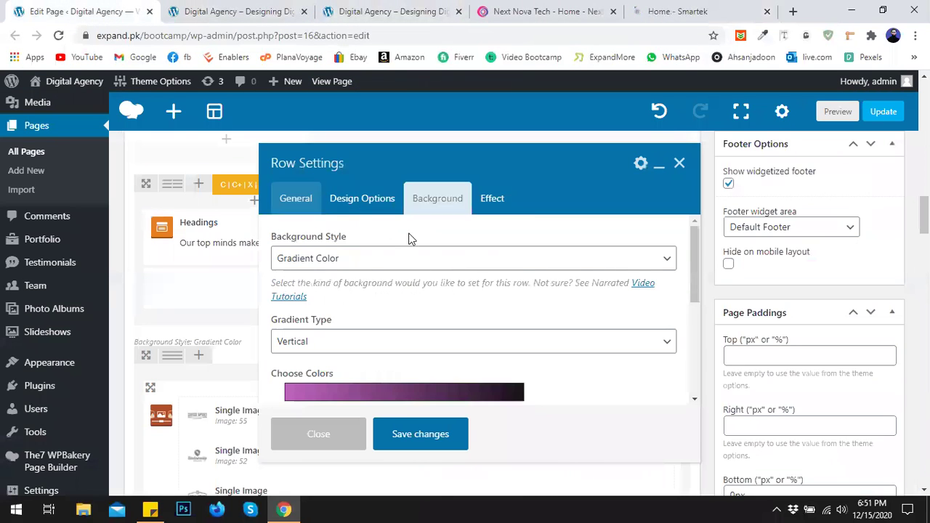
{"action": "scroll", "coordinate": [349, 302], "scroll_direction": "down", "scroll_amount": 2}
{"action": "scroll", "coordinate": [414, 305], "scroll_direction": "up", "scroll_amount": 2}
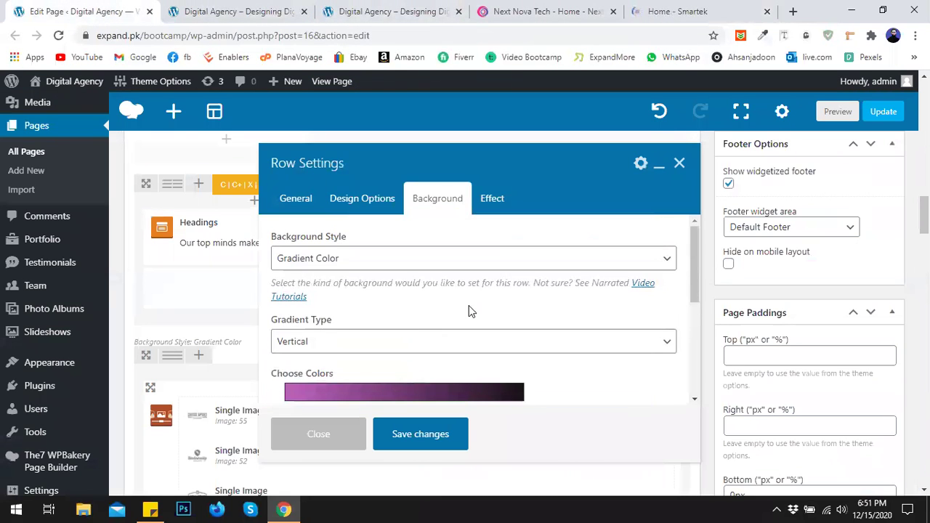
{"action": "left_click", "coordinate": [399, 346]}
{"action": "left_click", "coordinate": [424, 296]}
{"action": "scroll", "coordinate": [423, 296], "scroll_direction": "down", "scroll_amount": 5}
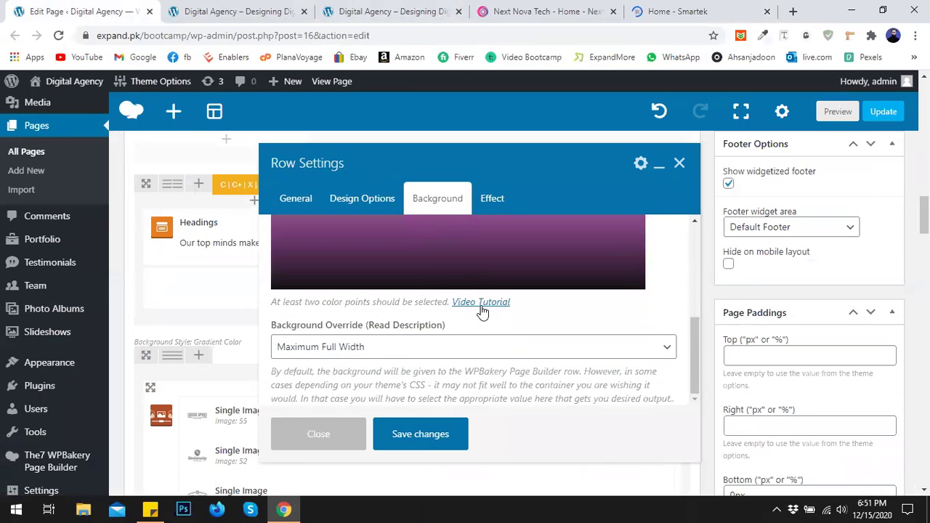
{"action": "scroll", "coordinate": [482, 311], "scroll_direction": "up", "scroll_amount": 5}
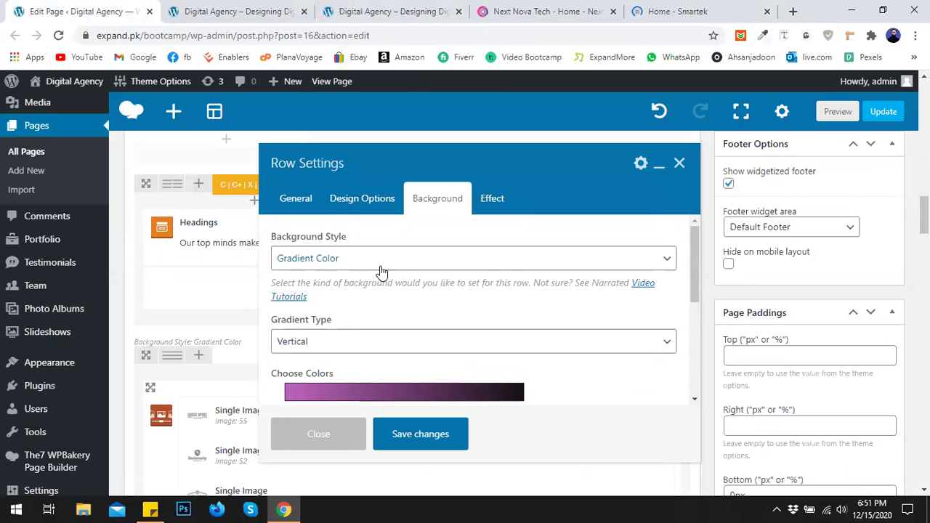
Examine the gradient service cards and testimonial banner on the Smartek home page against the row's gradient settings
{"action": "left_click", "coordinate": [698, 11]}
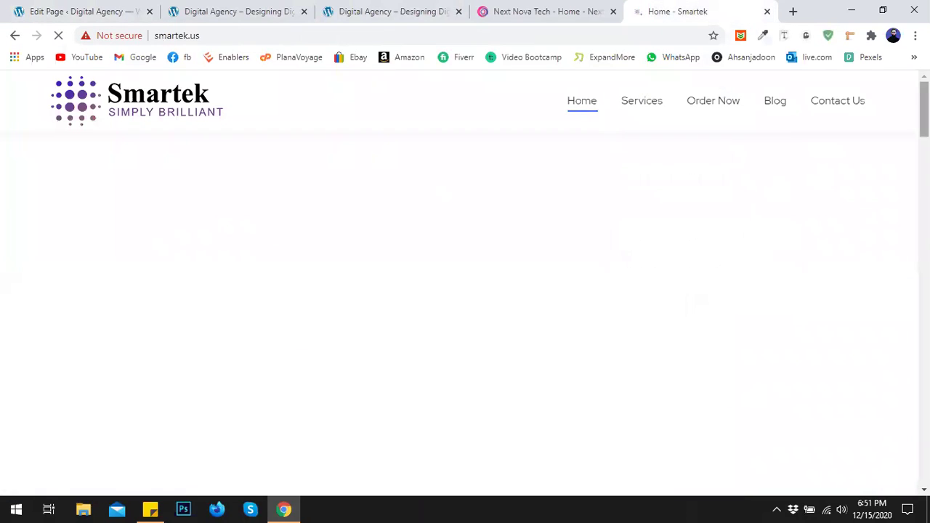
{"action": "scroll", "coordinate": [743, 232], "scroll_direction": "down", "scroll_amount": 10}
{"action": "scroll", "coordinate": [634, 246], "scroll_direction": "down", "scroll_amount": 3}
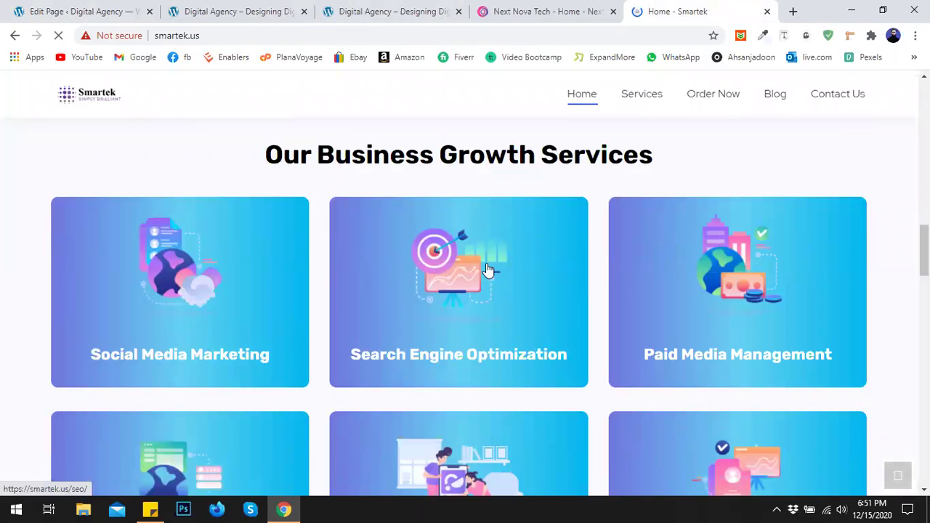
{"action": "left_click", "coordinate": [393, 11]}
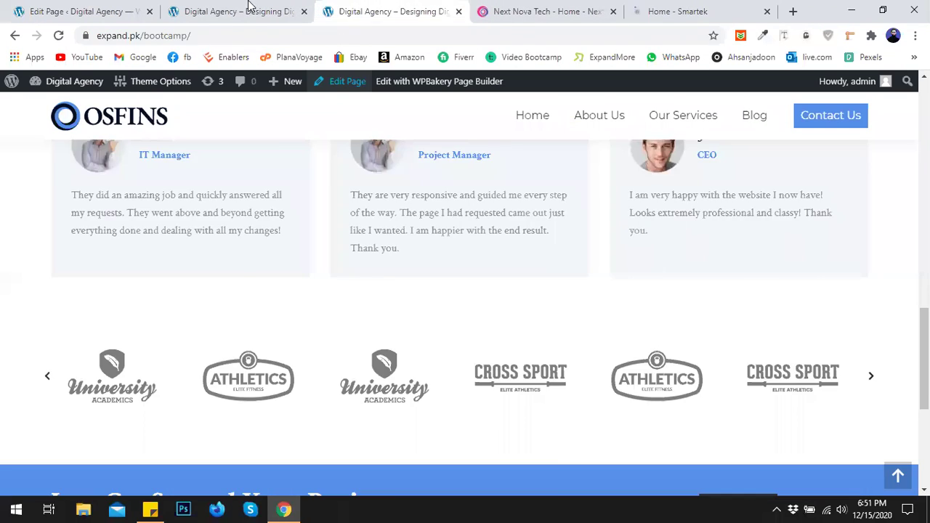
{"action": "left_click", "coordinate": [240, 11]}
{"action": "left_click", "coordinate": [118, 7]}
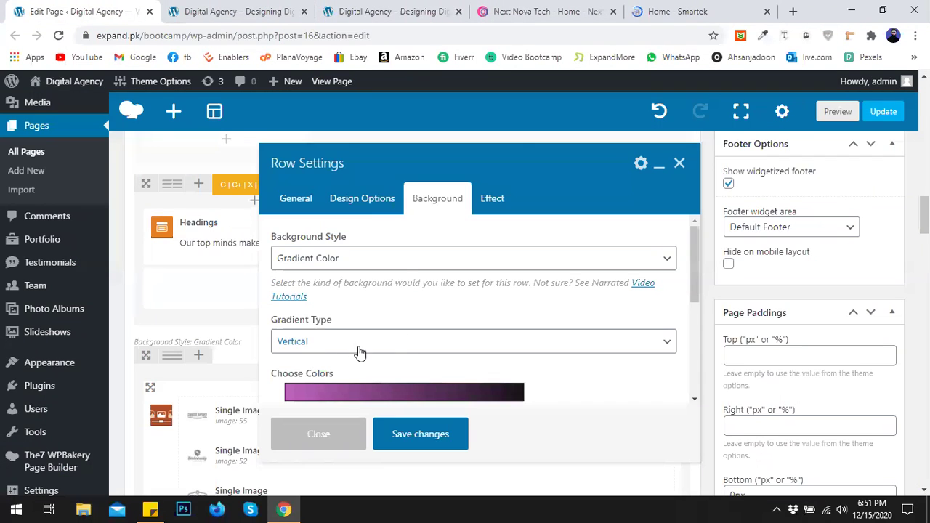
{"action": "left_click", "coordinate": [676, 11]}
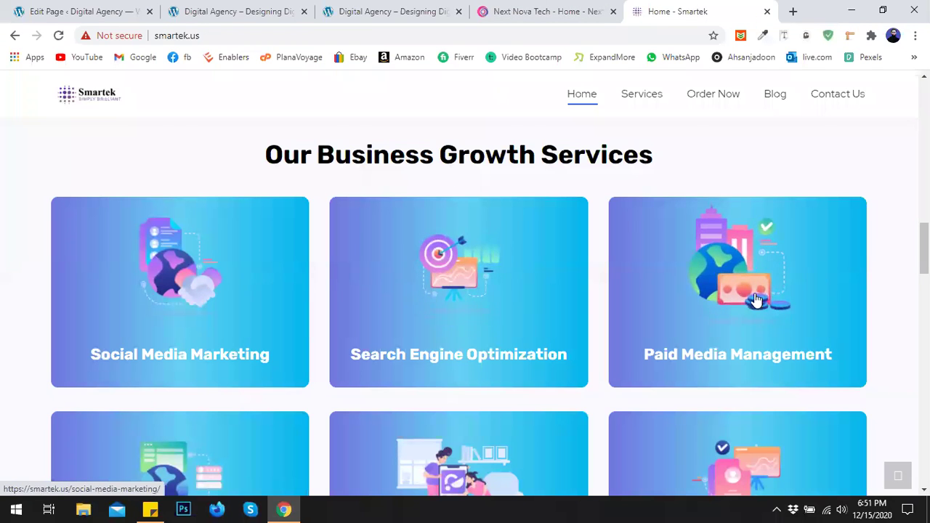
{"action": "scroll", "coordinate": [507, 313], "scroll_direction": "down", "scroll_amount": 10}
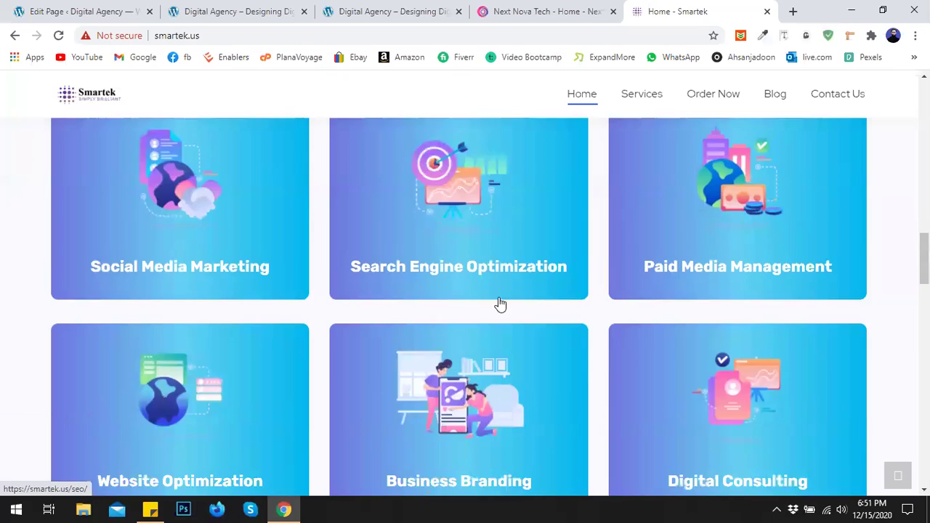
{"action": "scroll", "coordinate": [508, 322], "scroll_direction": "down", "scroll_amount": 8}
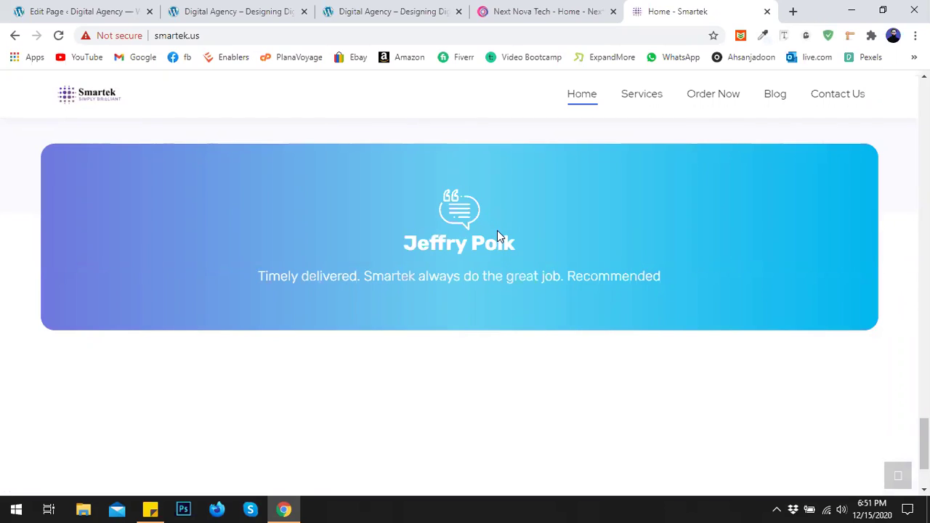
Return to the row settings, add a third gradient colour point at 48%, and colour it white
{"action": "left_click", "coordinate": [194, 8]}
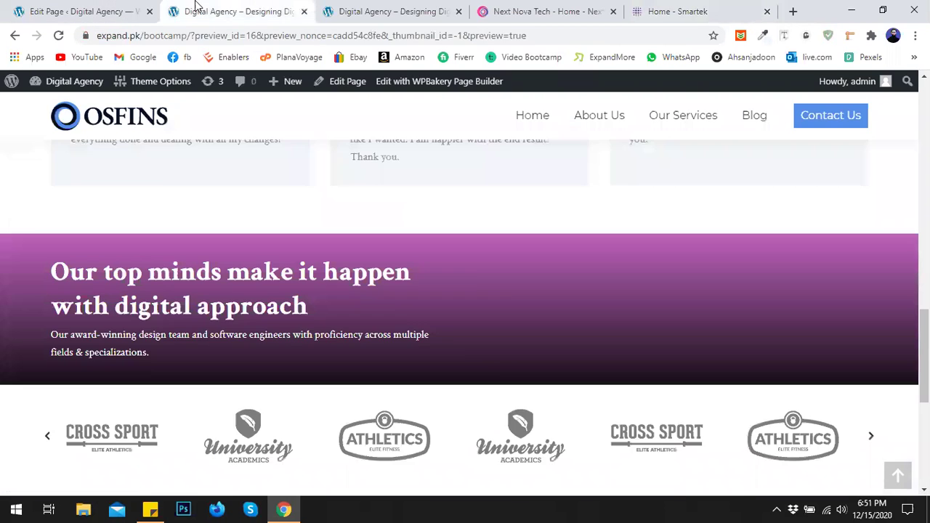
{"action": "left_click", "coordinate": [100, 9]}
{"action": "scroll", "coordinate": [395, 375], "scroll_direction": "down", "scroll_amount": 2}
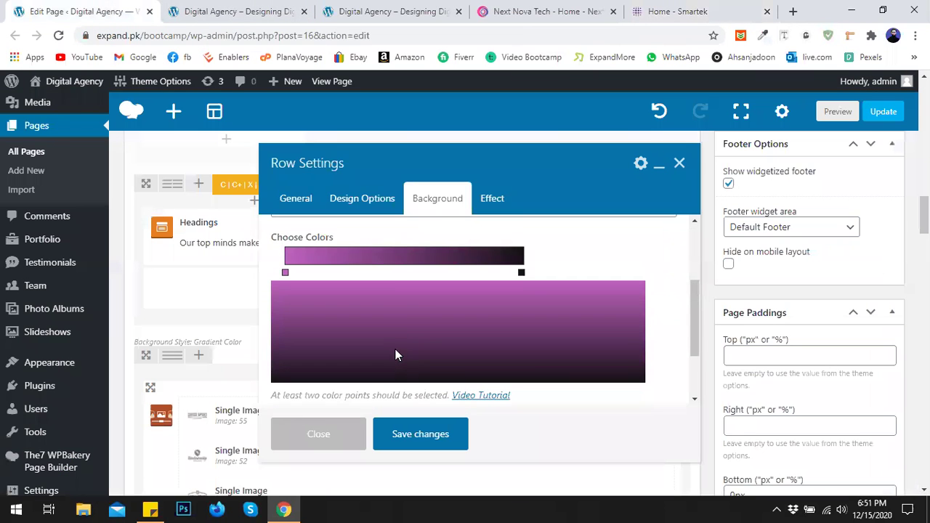
{"action": "left_click", "coordinate": [401, 266]}
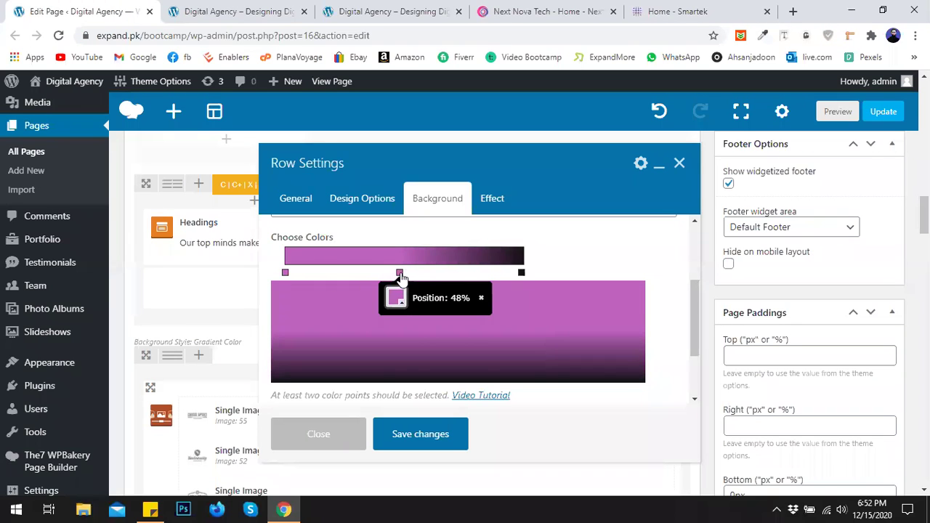
{"action": "left_click", "coordinate": [396, 297]}
{"action": "left_click_drag", "start_coordinate": [444, 346], "coordinate": [395, 320]}
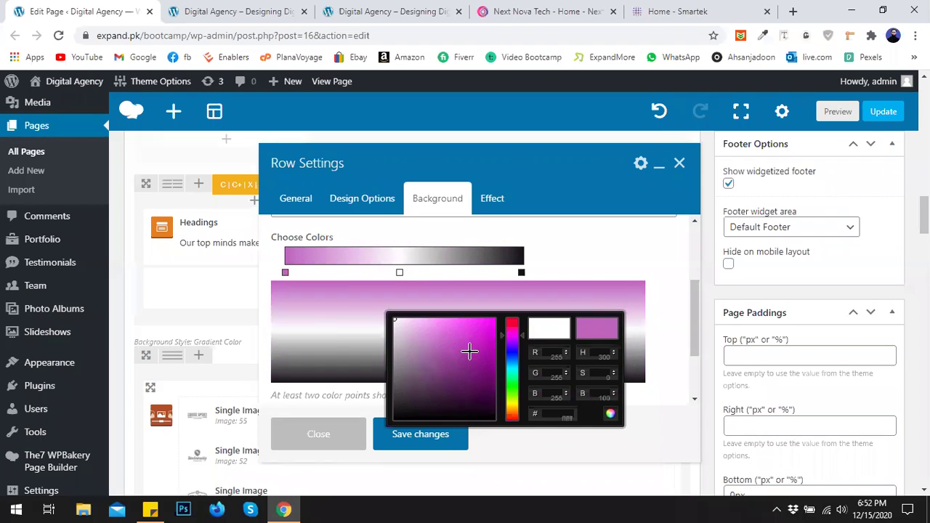
{"action": "left_click", "coordinate": [607, 253]}
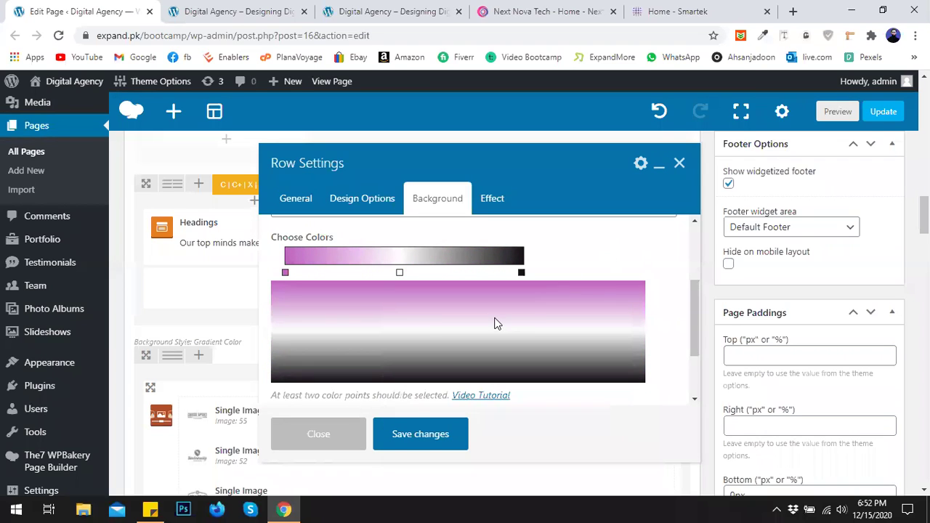
Set the row's gradient type to Horizontal and inspect the gradient preview
{"action": "left_click_drag", "start_coordinate": [691, 312], "coordinate": [690, 279]}
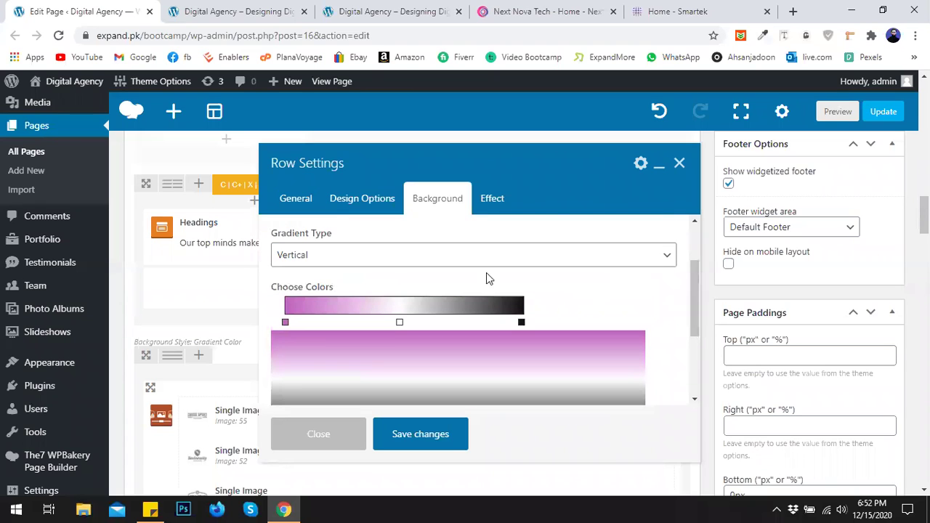
{"action": "left_click", "coordinate": [486, 261]}
{"action": "left_click", "coordinate": [445, 291]}
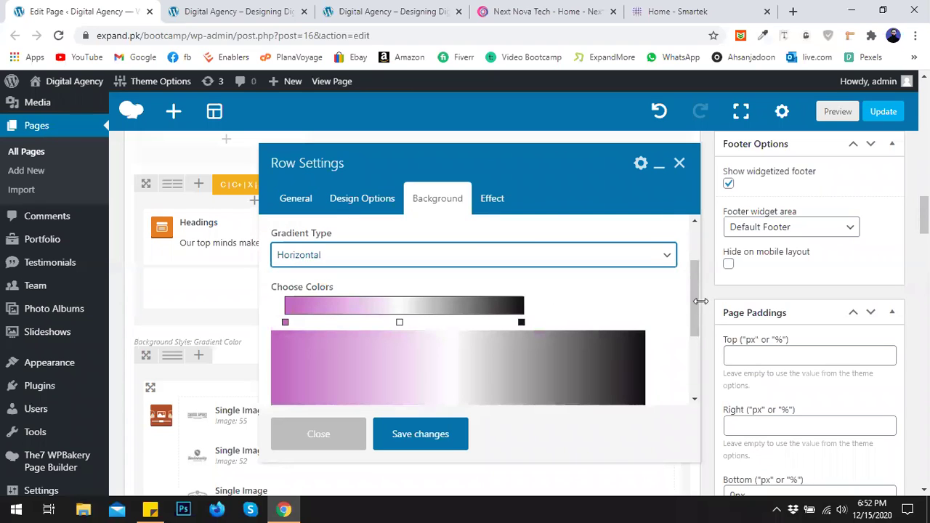
{"action": "scroll", "coordinate": [596, 305], "scroll_direction": "down", "scroll_amount": 2}
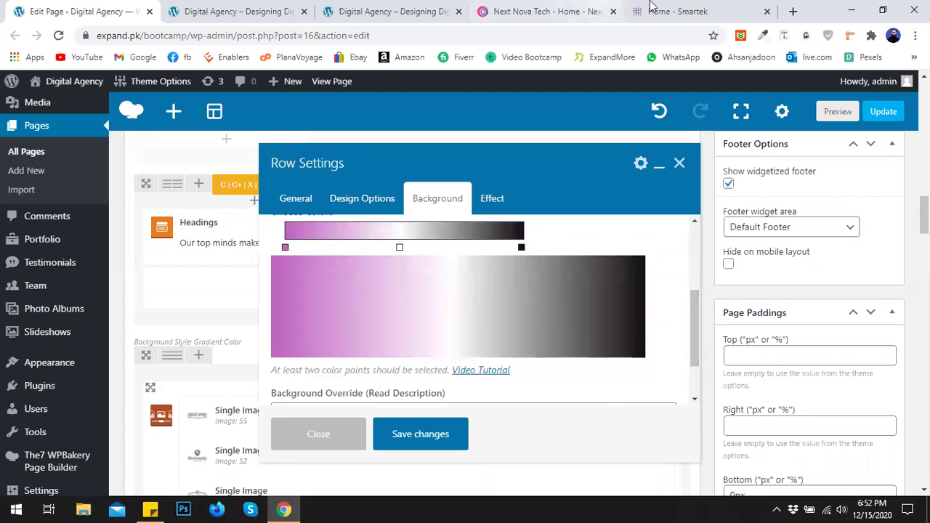
Compare Smartek's service card gradients with the row's horizontal gradient preview in the page editor
{"action": "left_click", "coordinate": [652, 9]}
{"action": "scroll", "coordinate": [465, 290], "scroll_direction": "up", "scroll_amount": 15}
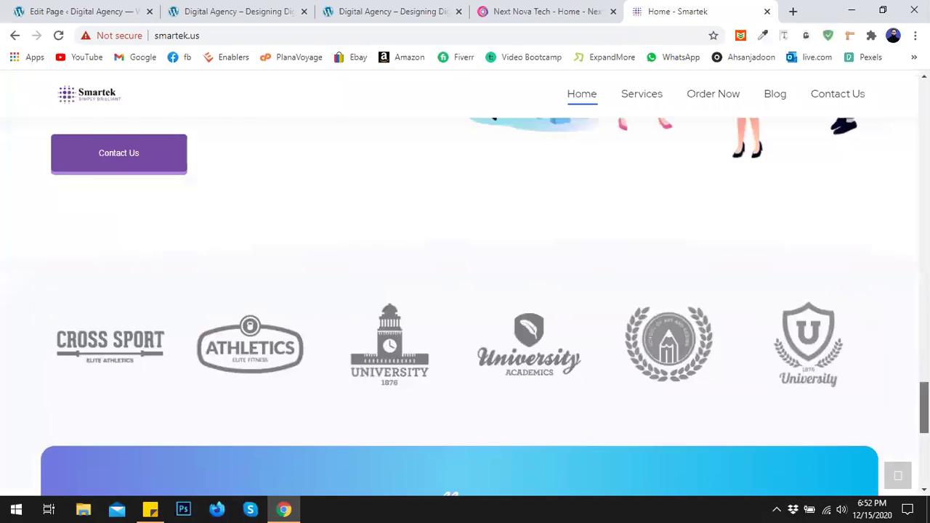
{"action": "scroll", "coordinate": [879, 263], "scroll_direction": "up", "scroll_amount": 3}
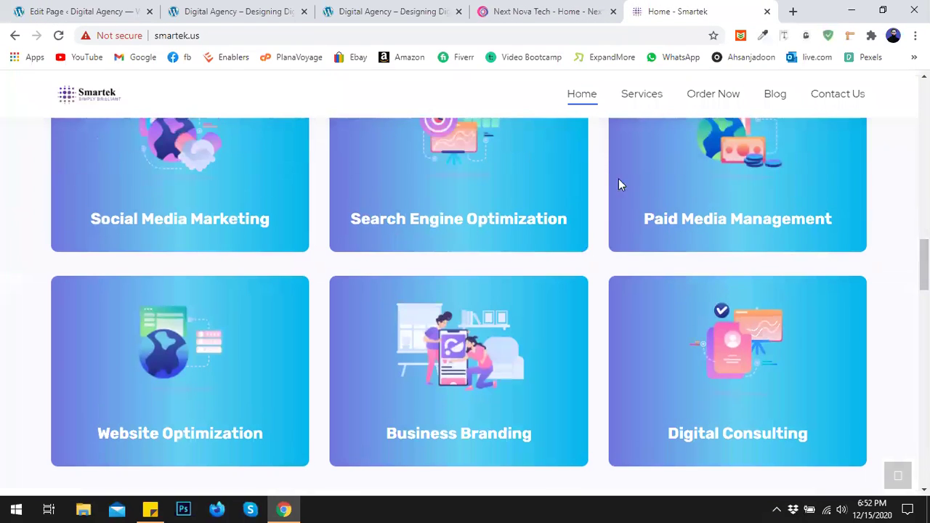
{"action": "left_click", "coordinate": [271, 6]}
{"action": "left_click", "coordinate": [135, 9]}
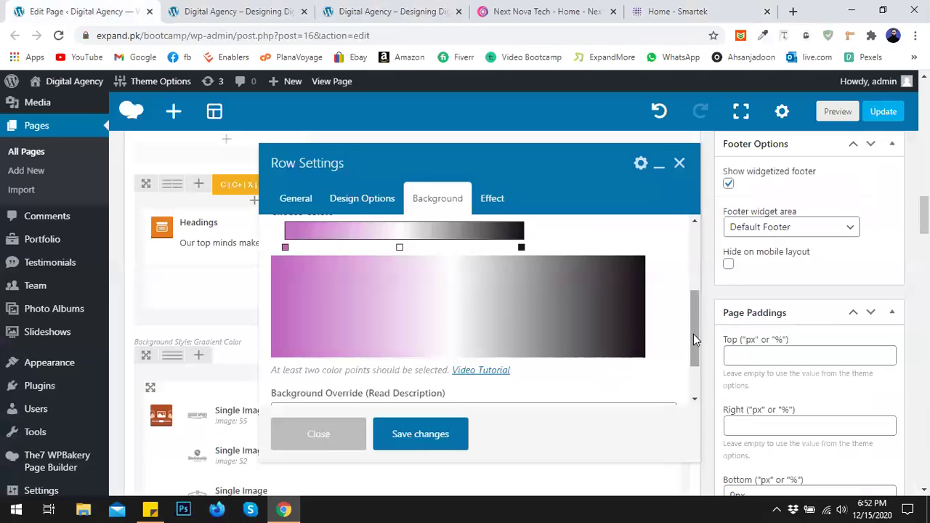
{"action": "left_click_drag", "start_coordinate": [693, 333], "coordinate": [695, 295]}
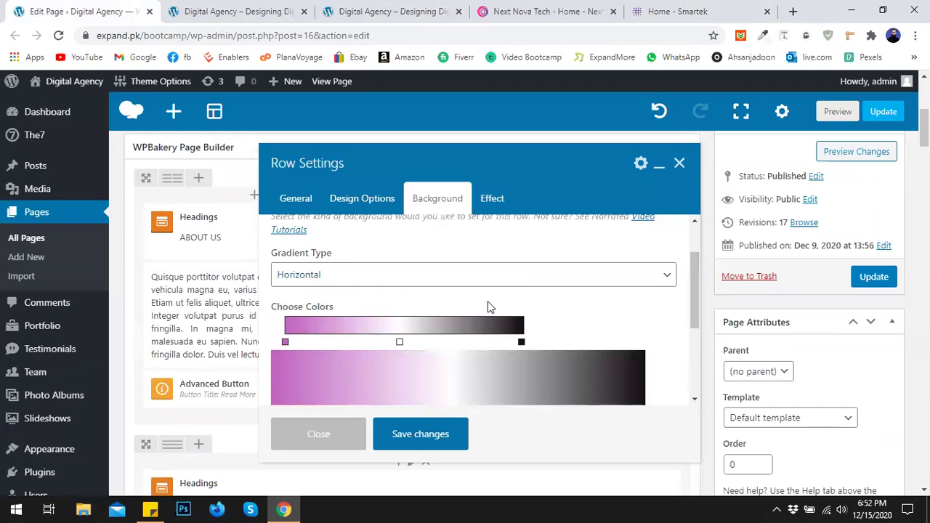
{"action": "scroll", "coordinate": [489, 307], "scroll_direction": "up", "scroll_amount": 1}
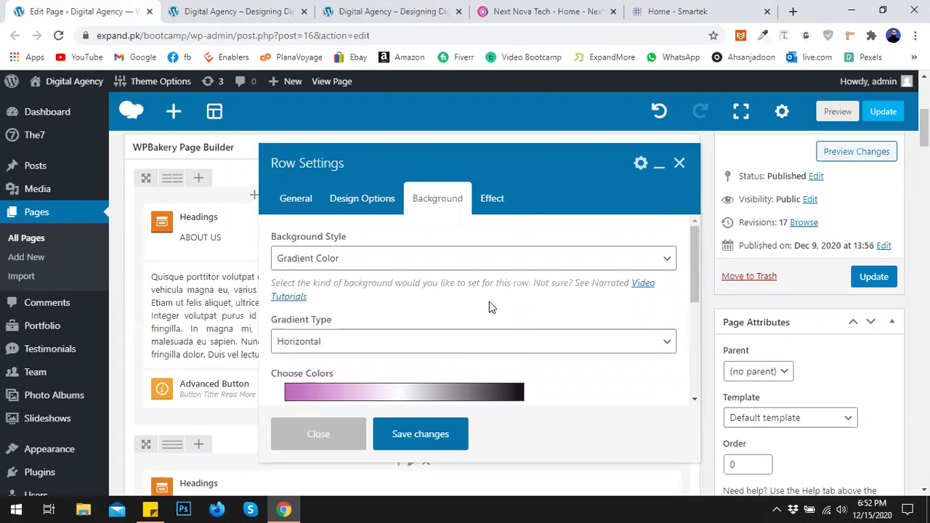
Close the Smartek tab and set the row's background style to YouTube Video
{"action": "left_click", "coordinate": [766, 11]}
{"action": "left_click", "coordinate": [349, 258]}
{"action": "left_click", "coordinate": [349, 258]}
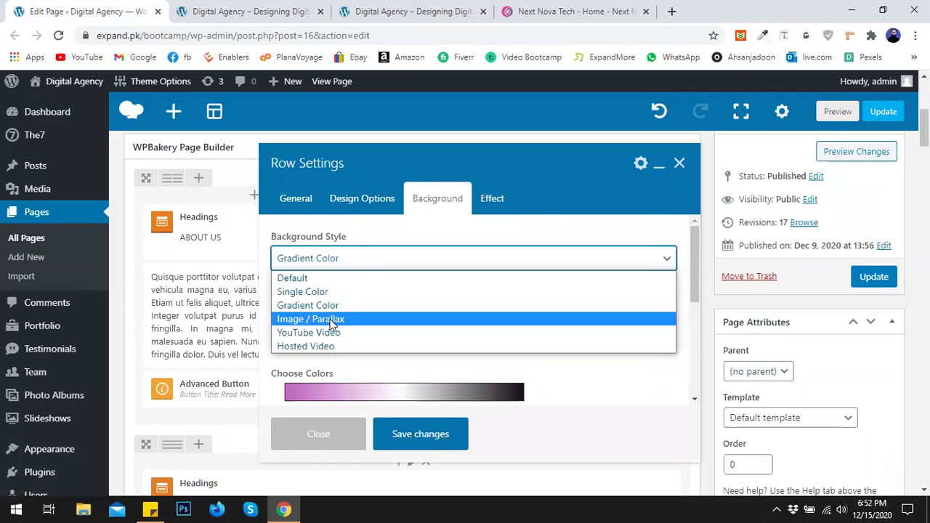
{"action": "left_click", "coordinate": [324, 332]}
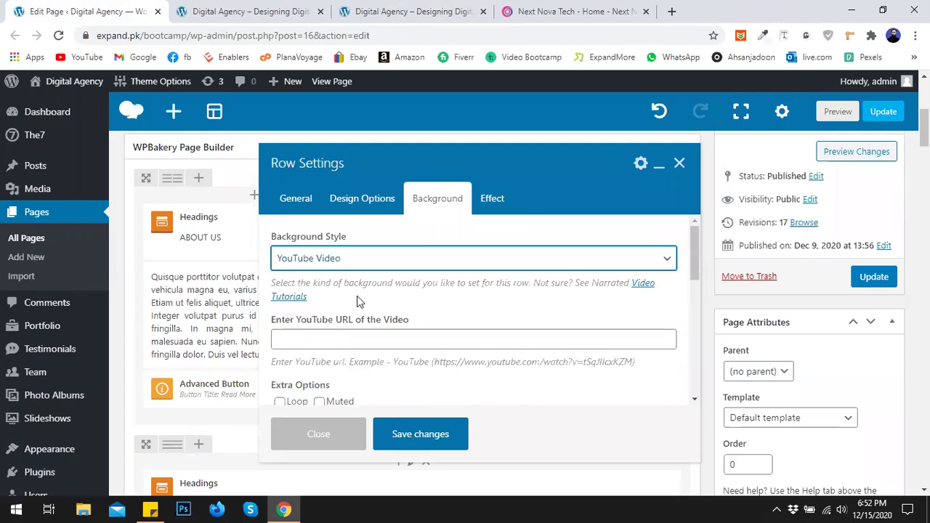
{"action": "scroll", "coordinate": [362, 335], "scroll_direction": "down", "scroll_amount": 1}
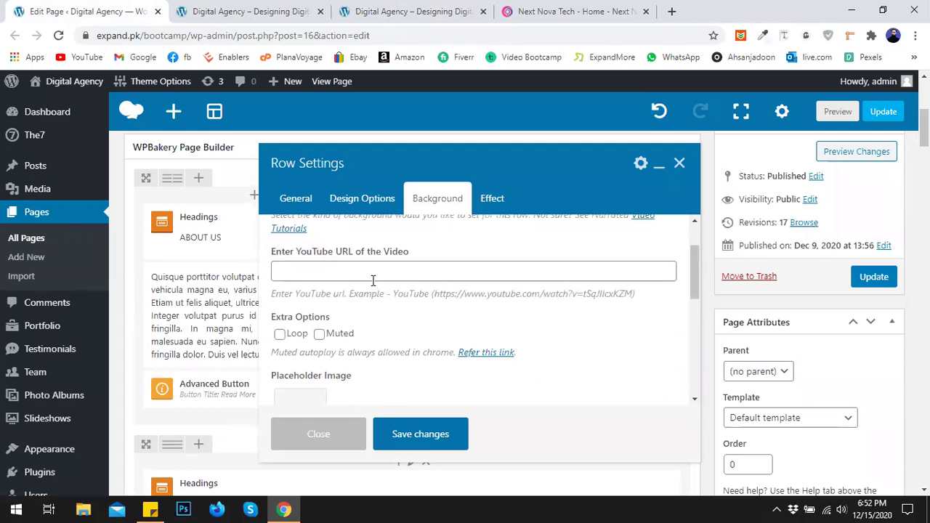
{"action": "left_click", "coordinate": [372, 268]}
{"action": "left_click", "coordinate": [367, 299]}
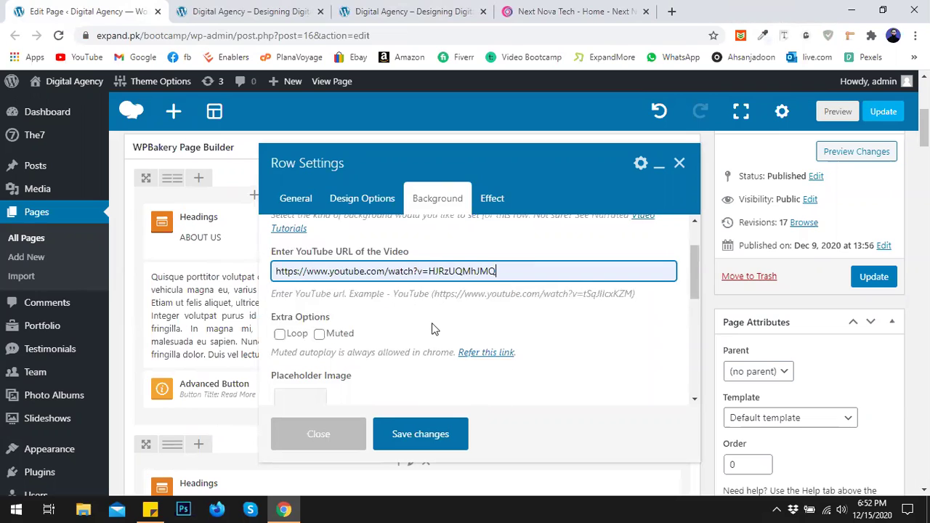
{"action": "left_click_drag", "start_coordinate": [497, 271], "coordinate": [273, 275]}
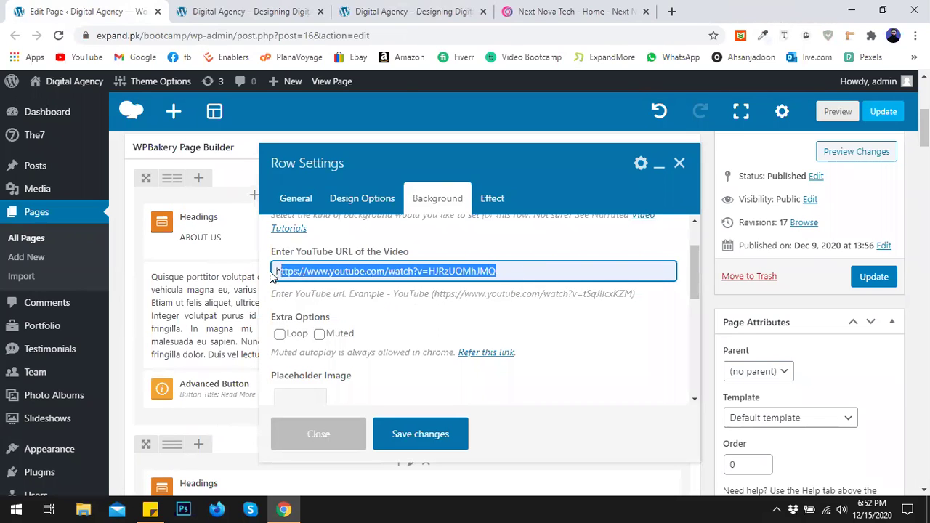
{"action": "key", "text": "BackSpace"}
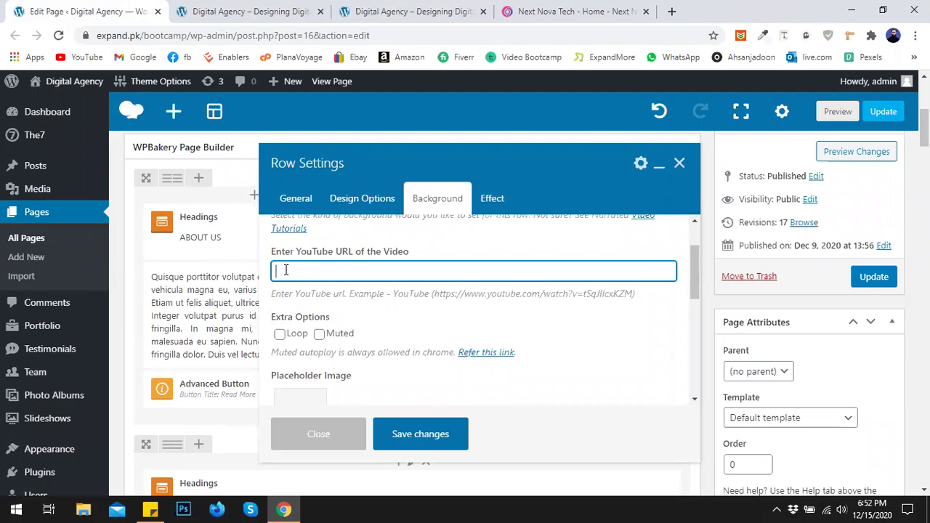
Open YouTube in a new browser tab and search it for "software engineering"
{"action": "key", "text": "ctrl+t"}
{"action": "type", "text": "you"}
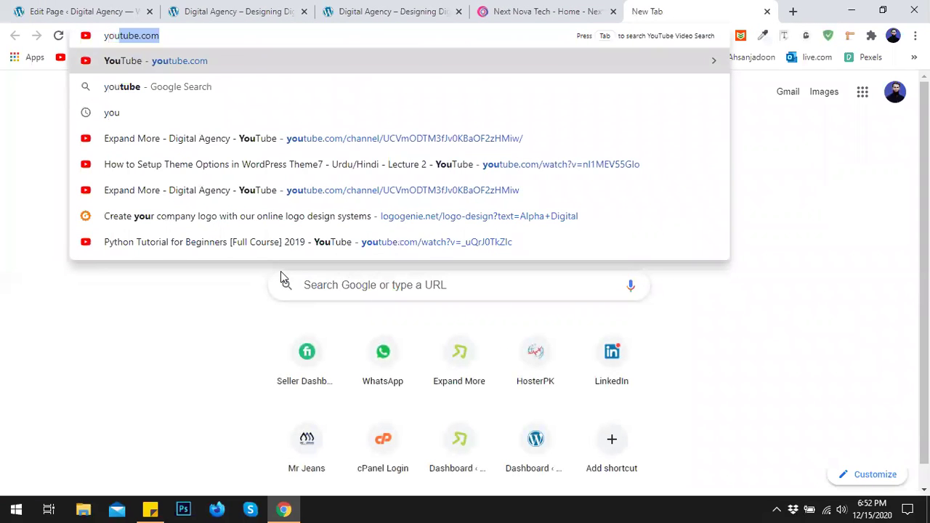
{"action": "key", "text": "Return"}
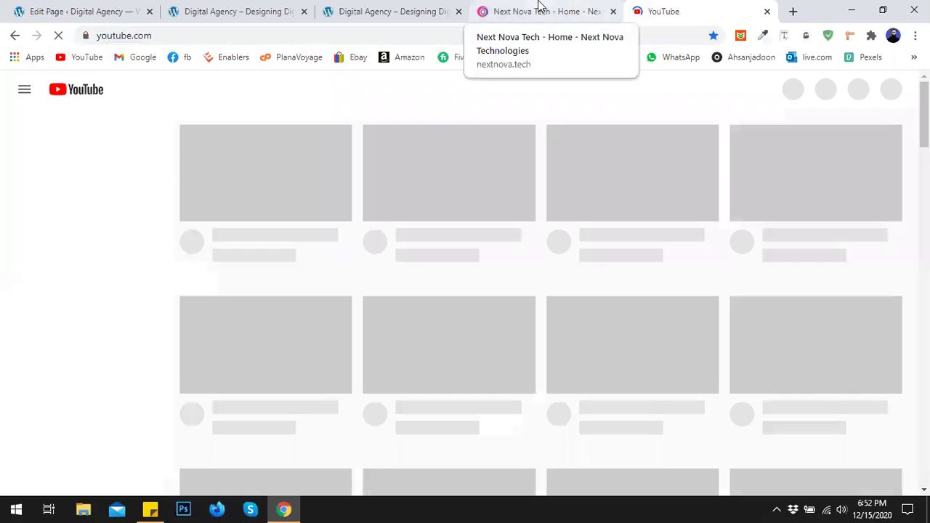
{"action": "left_click", "coordinate": [539, 5]}
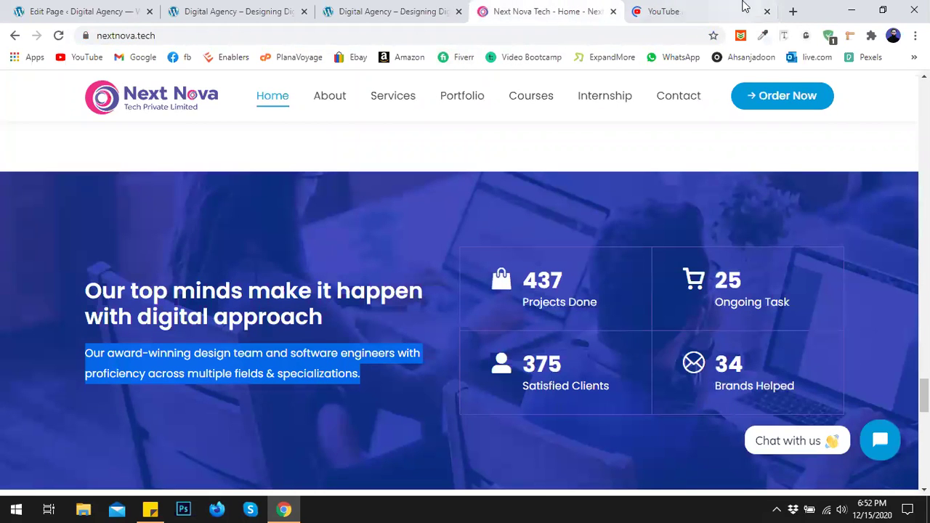
{"action": "left_click", "coordinate": [790, 10]}
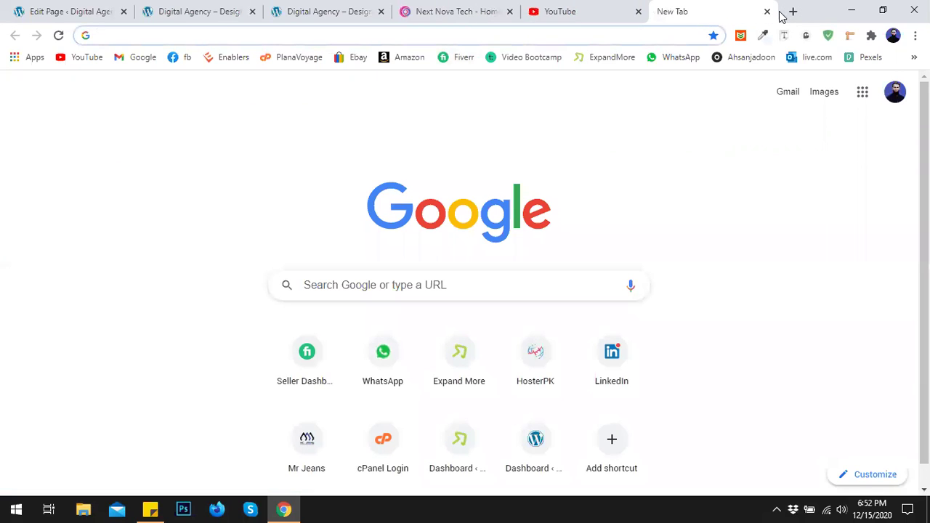
{"action": "left_click", "coordinate": [595, 8]}
{"action": "left_click", "coordinate": [392, 87]}
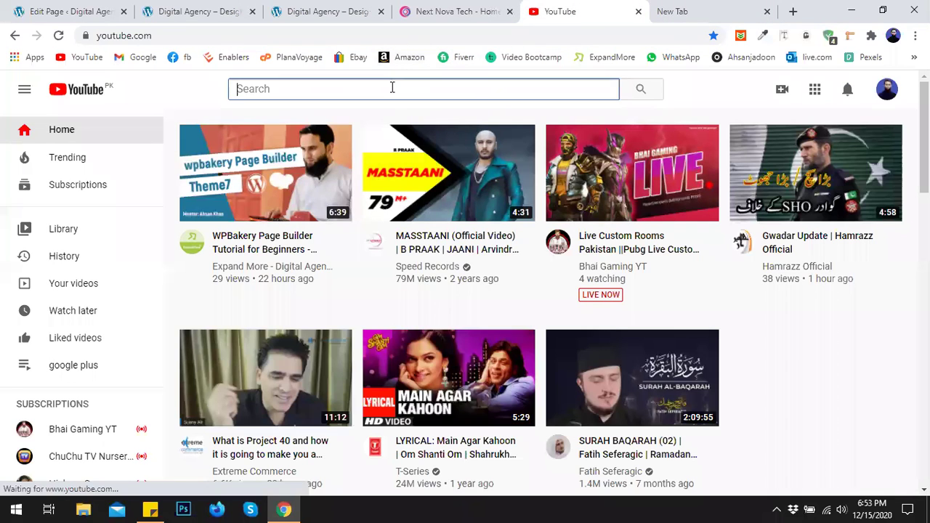
{"action": "type", "text": "softwARE"}
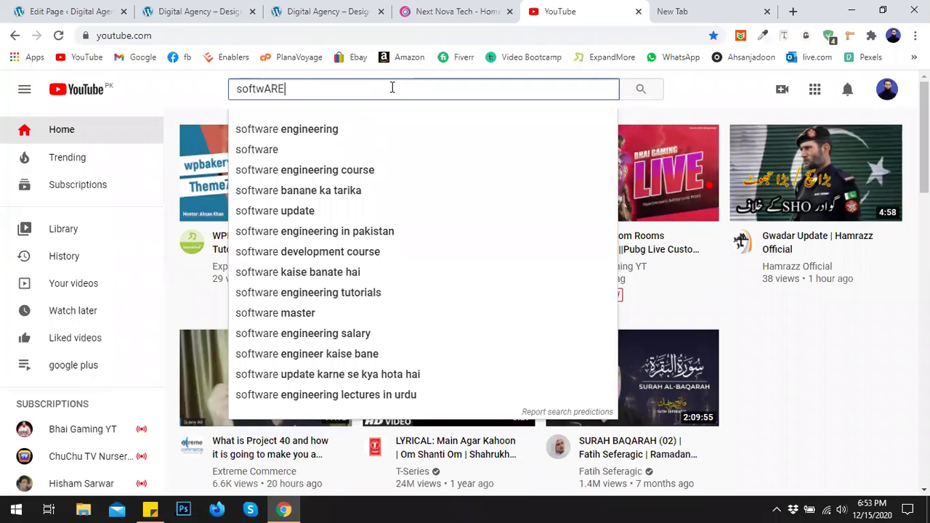
{"action": "key", "text": "Down"}
{"action": "key", "text": "Return"}
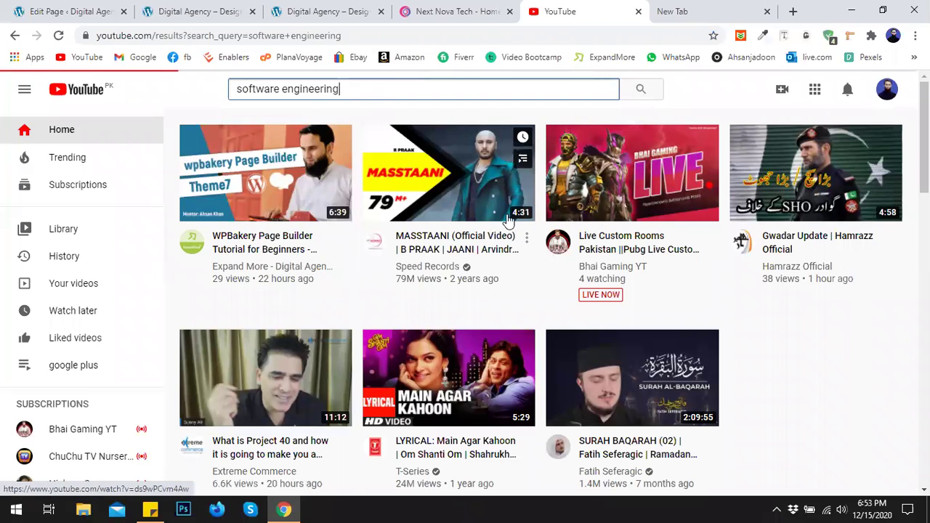
Open the video "What is Software Engineering | Scope of BS Software Engineering" from the search results and copy its address
{"action": "scroll", "coordinate": [520, 244], "scroll_direction": "down", "scroll_amount": 3}
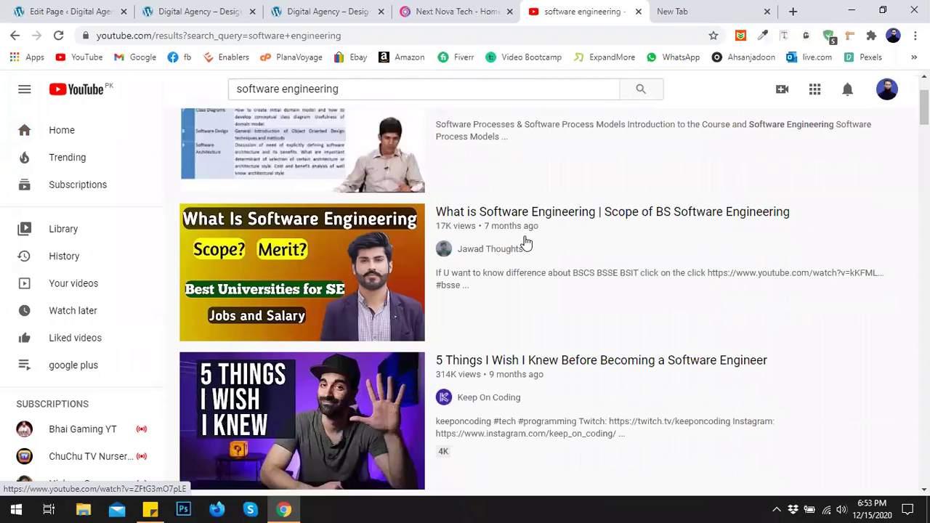
{"action": "scroll", "coordinate": [552, 251], "scroll_direction": "up", "scroll_amount": 1}
{"action": "mouse_move", "coordinate": [344, 203]}
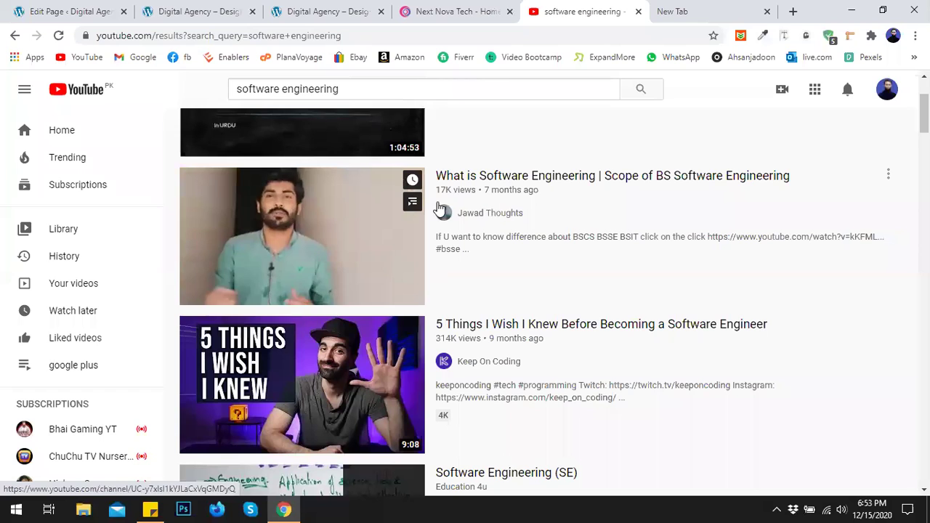
{"action": "left_click", "coordinate": [331, 238]}
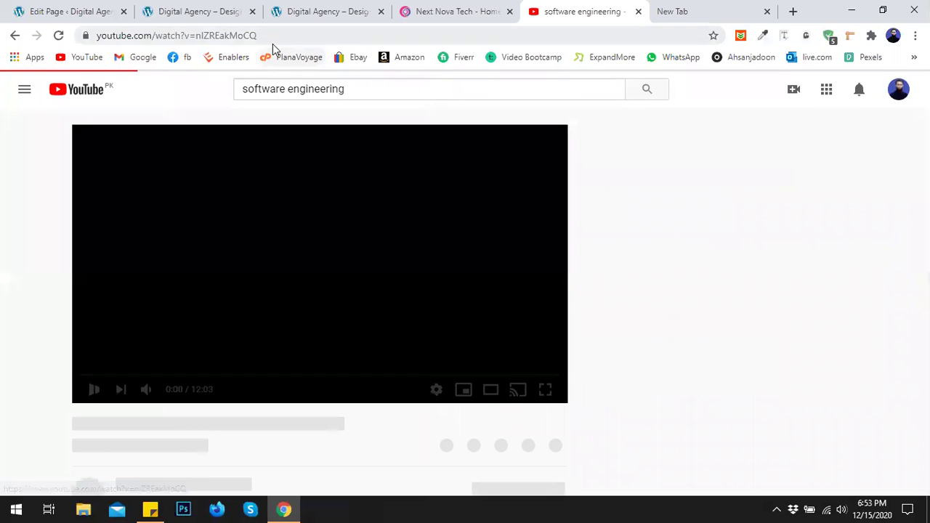
{"action": "left_click", "coordinate": [270, 35]}
{"action": "left_click", "coordinate": [349, 10]}
{"action": "left_click", "coordinate": [429, 10]}
{"action": "left_click", "coordinate": [149, 11]}
{"action": "left_click", "coordinate": [80, 11]}
{"action": "left_click", "coordinate": [349, 271]}
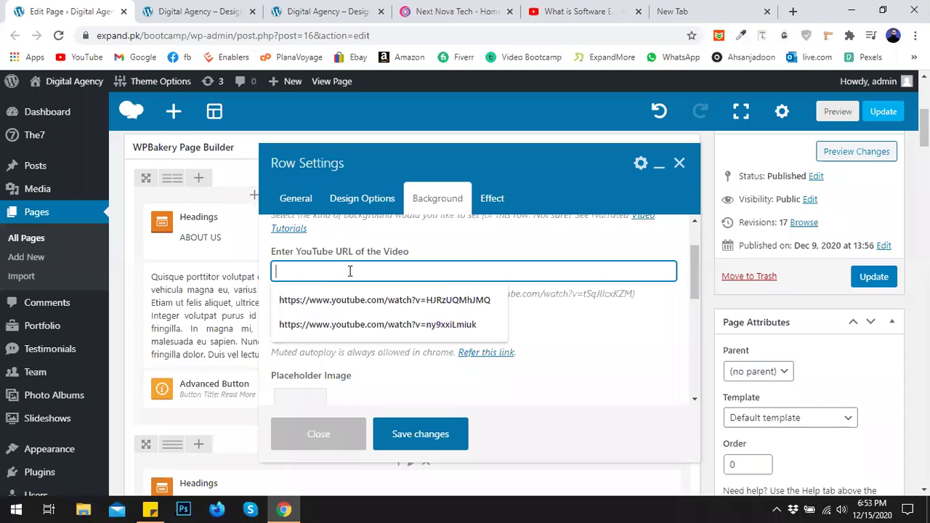
{"action": "type", "text": "https://www.youtube.com/watch?v=nIZREakMoCQ"}
Close the YouTube video tab and return to the row settings in the page editor
{"action": "left_click", "coordinate": [577, 10]}
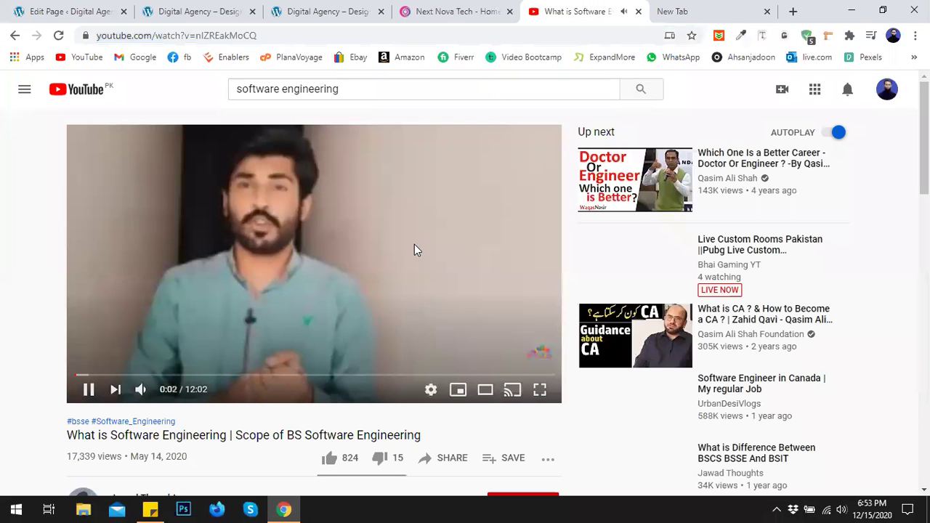
{"action": "left_click", "coordinate": [638, 11]}
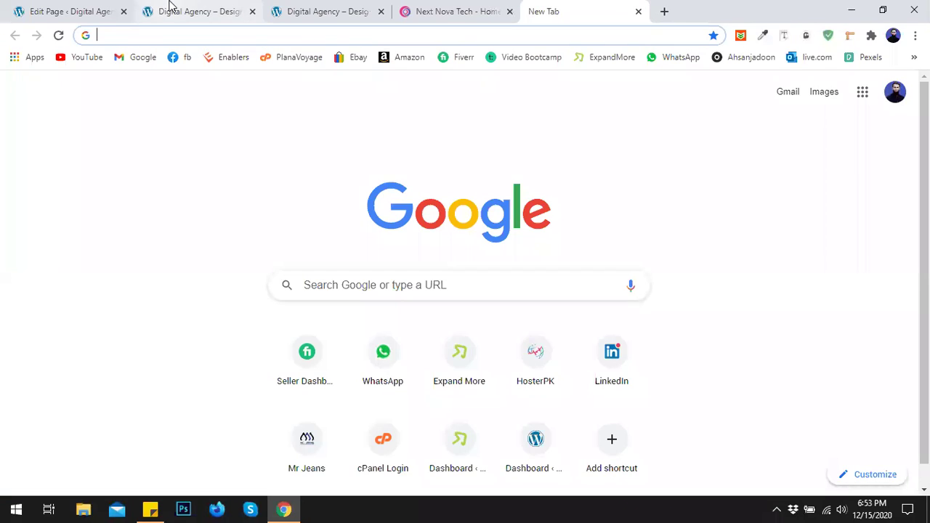
{"action": "left_click", "coordinate": [174, 10]}
{"action": "left_click", "coordinate": [64, 7]}
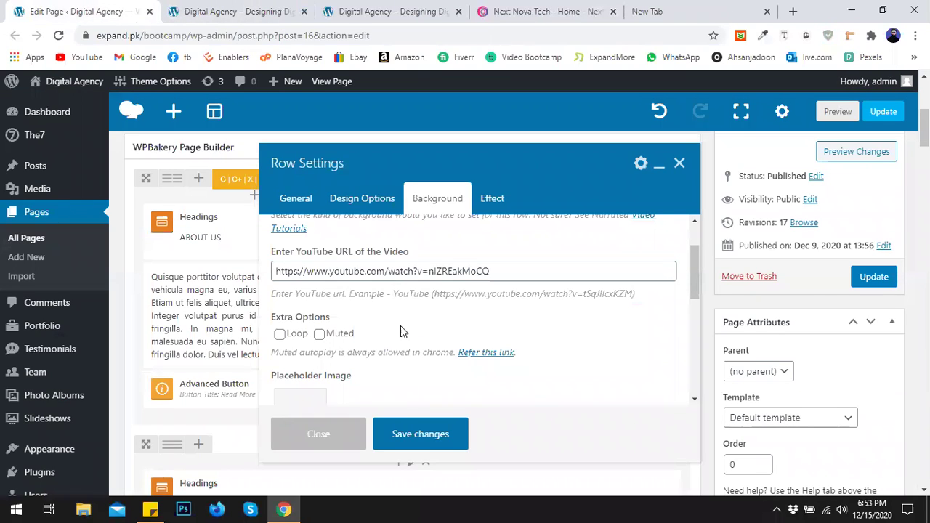
Examine the placeholder image, start and stop time, viewport playback and background override options, and save the row settings
{"action": "scroll", "coordinate": [387, 327], "scroll_direction": "down", "scroll_amount": 2}
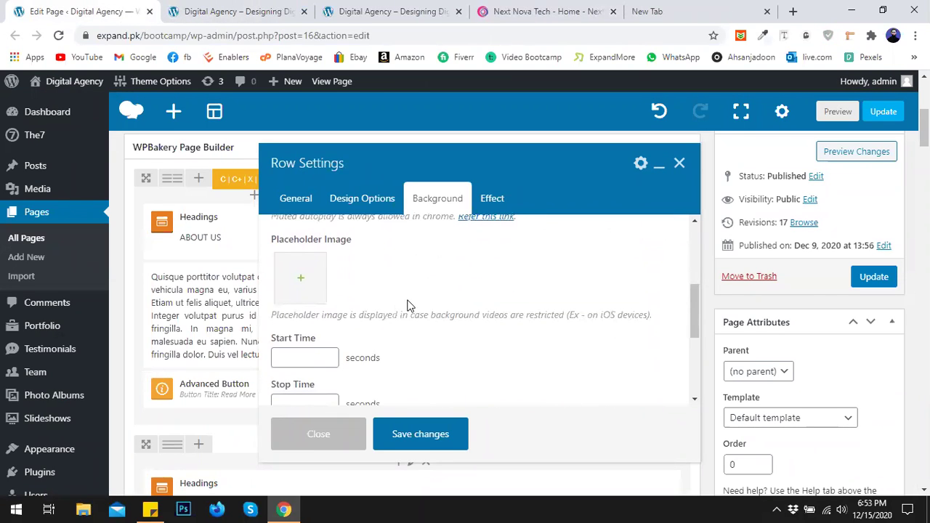
{"action": "scroll", "coordinate": [438, 340], "scroll_direction": "down", "scroll_amount": 2}
{"action": "scroll", "coordinate": [436, 337], "scroll_direction": "up", "scroll_amount": 2}
{"action": "scroll", "coordinate": [432, 299], "scroll_direction": "down", "scroll_amount": 2}
{"action": "scroll", "coordinate": [393, 305], "scroll_direction": "up", "scroll_amount": 1}
{"action": "scroll", "coordinate": [384, 309], "scroll_direction": "down", "scroll_amount": 1}
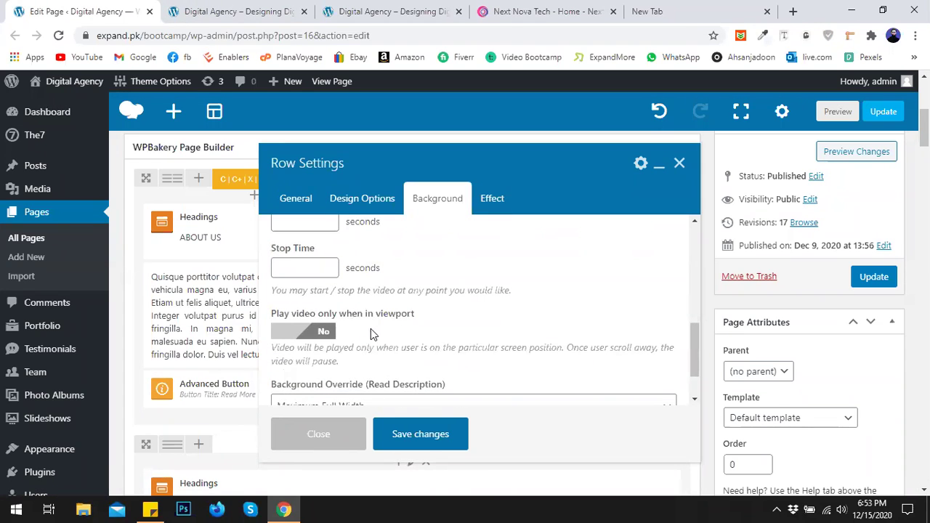
{"action": "scroll", "coordinate": [430, 322], "scroll_direction": "down", "scroll_amount": 1}
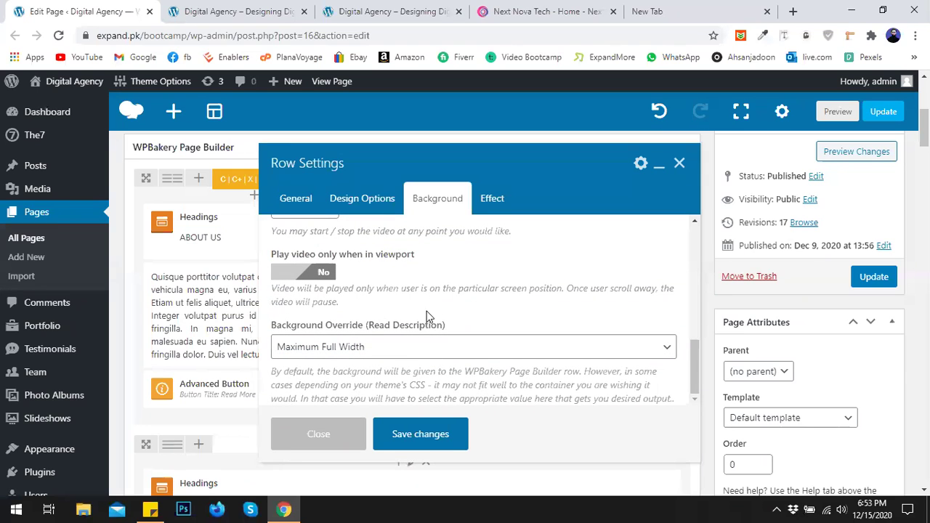
{"action": "left_click", "coordinate": [336, 430]}
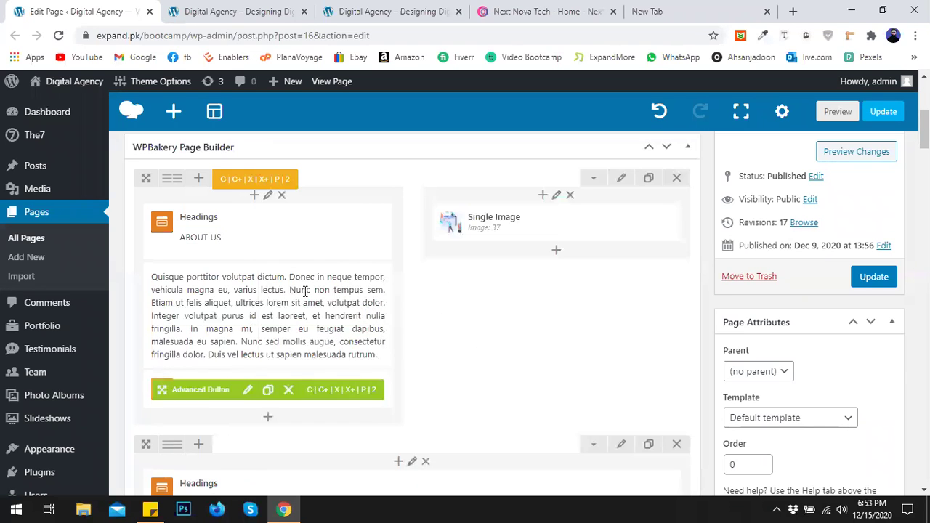
Reopen the settings of the "Our top minds make it happen" row, mute its background video and save the changes
{"action": "scroll", "coordinate": [493, 322], "scroll_direction": "down", "scroll_amount": 15}
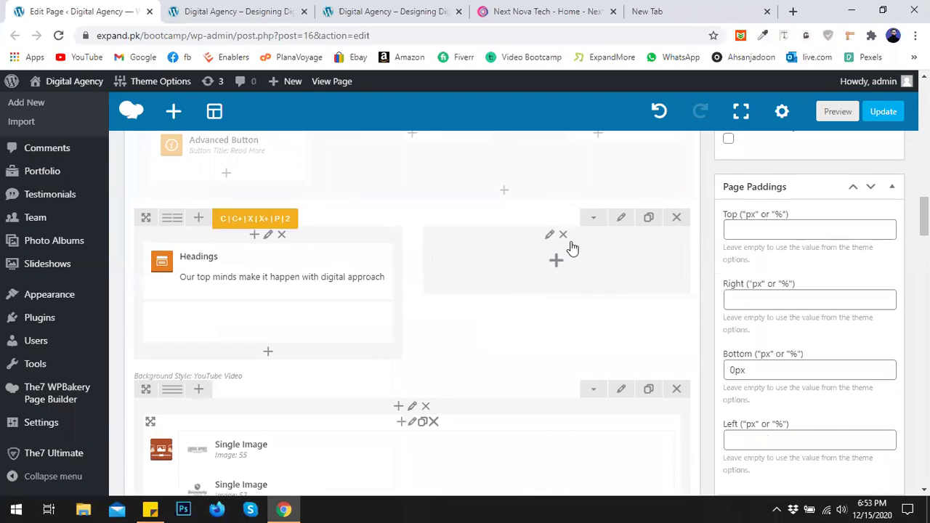
{"action": "left_click", "coordinate": [620, 217]}
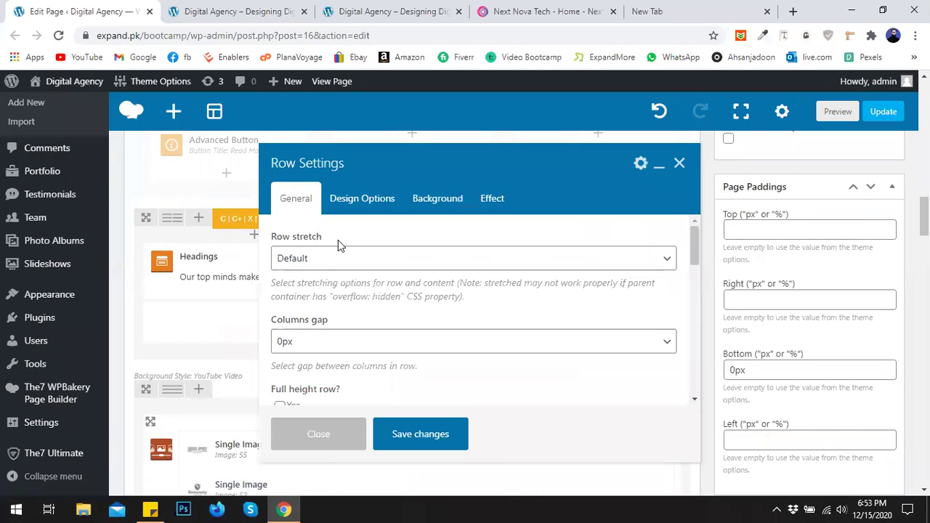
{"action": "scroll", "coordinate": [366, 290], "scroll_direction": "down", "scroll_amount": 3}
{"action": "scroll", "coordinate": [366, 299], "scroll_direction": "down", "scroll_amount": 2}
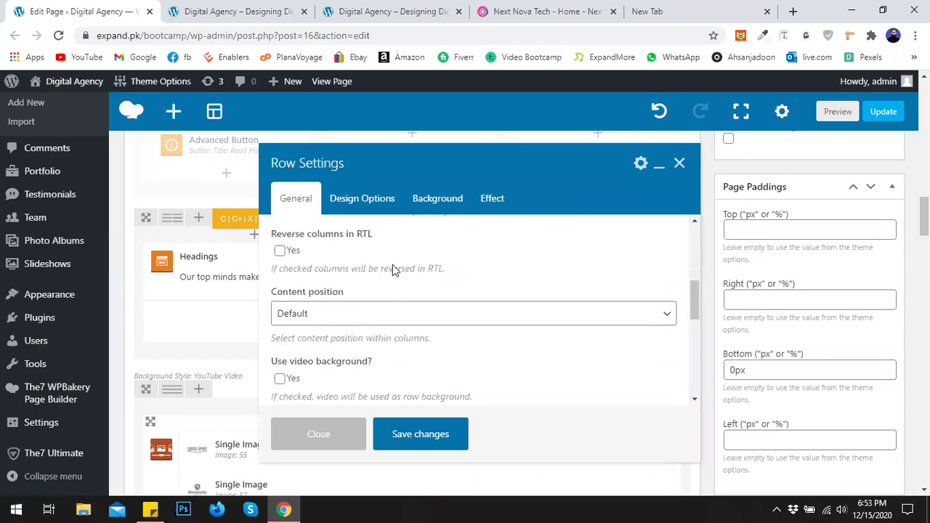
{"action": "left_click", "coordinate": [425, 207]}
{"action": "scroll", "coordinate": [363, 305], "scroll_direction": "down", "scroll_amount": 3}
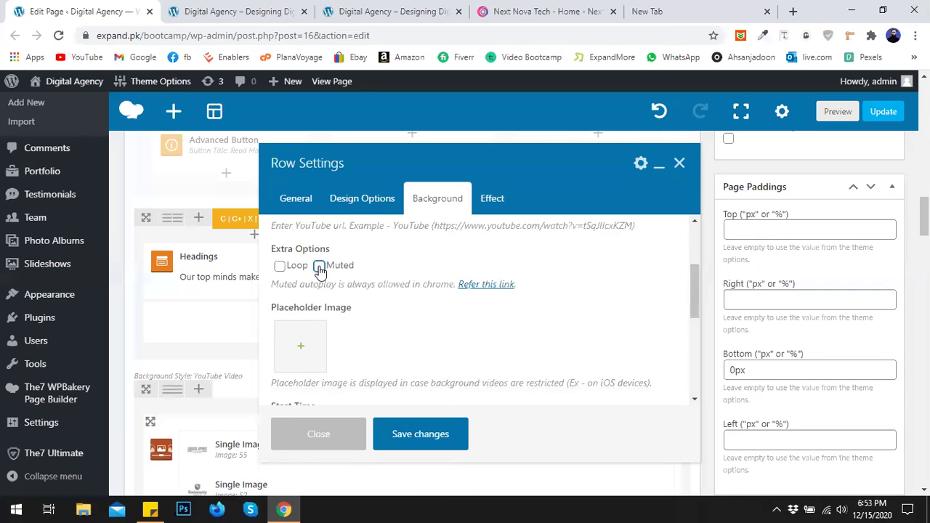
{"action": "scroll", "coordinate": [370, 311], "scroll_direction": "down", "scroll_amount": 4}
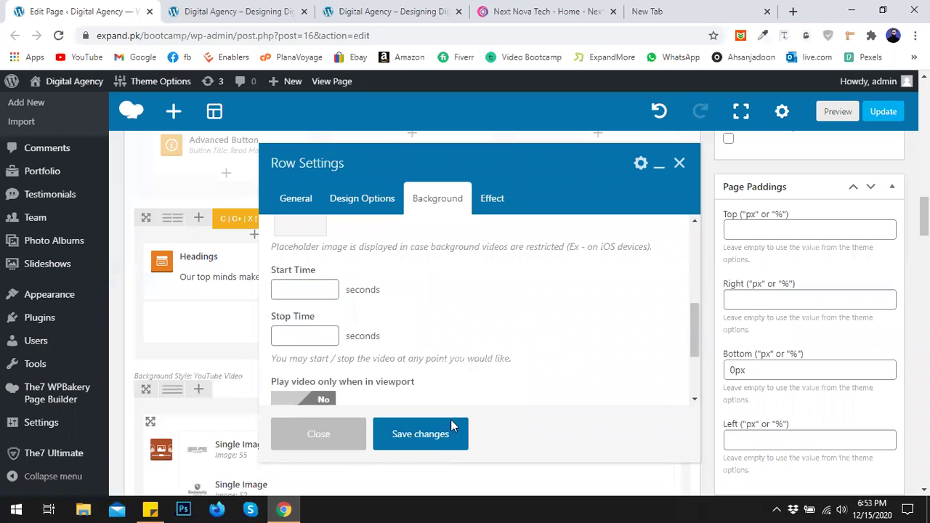
{"action": "left_click", "coordinate": [411, 432]}
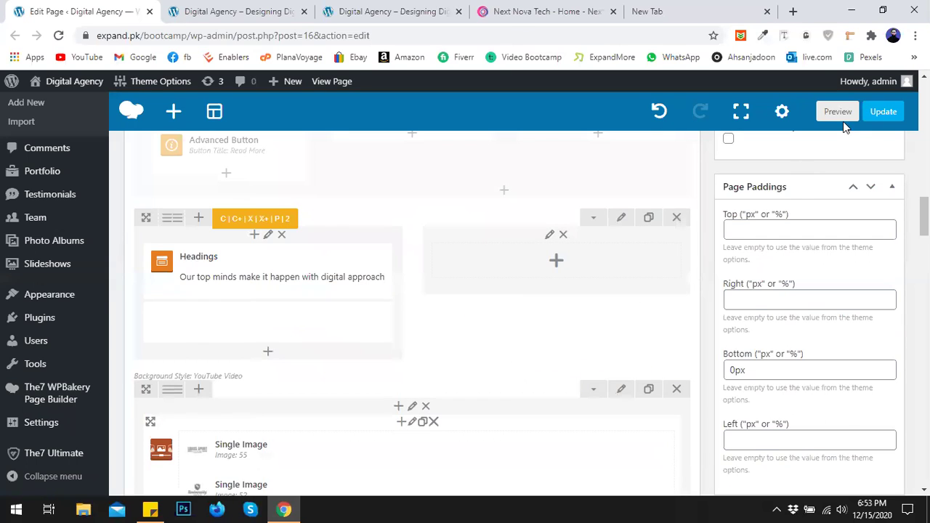
Preview the page and examine the video background behind the "Our top minds make it happen" section
{"action": "left_click", "coordinate": [837, 112]}
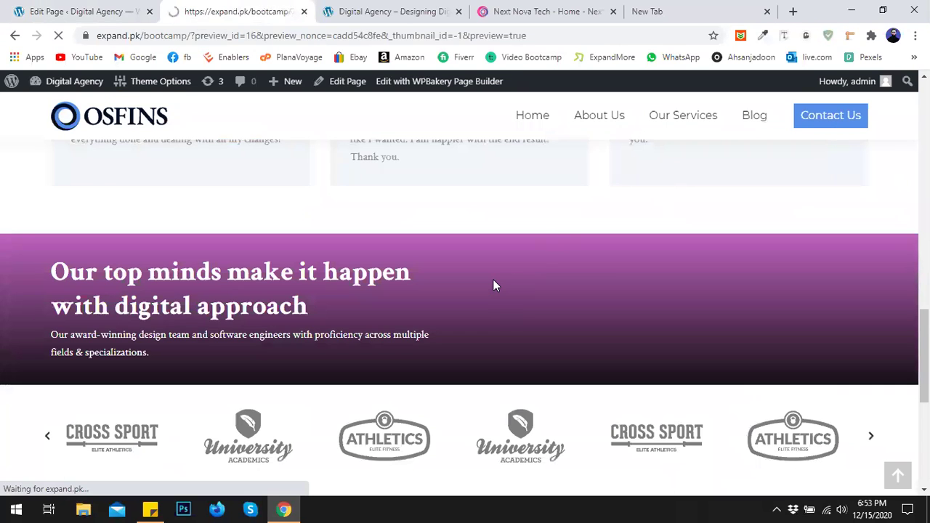
{"action": "left_click_drag", "start_coordinate": [928, 157], "coordinate": [927, 386]}
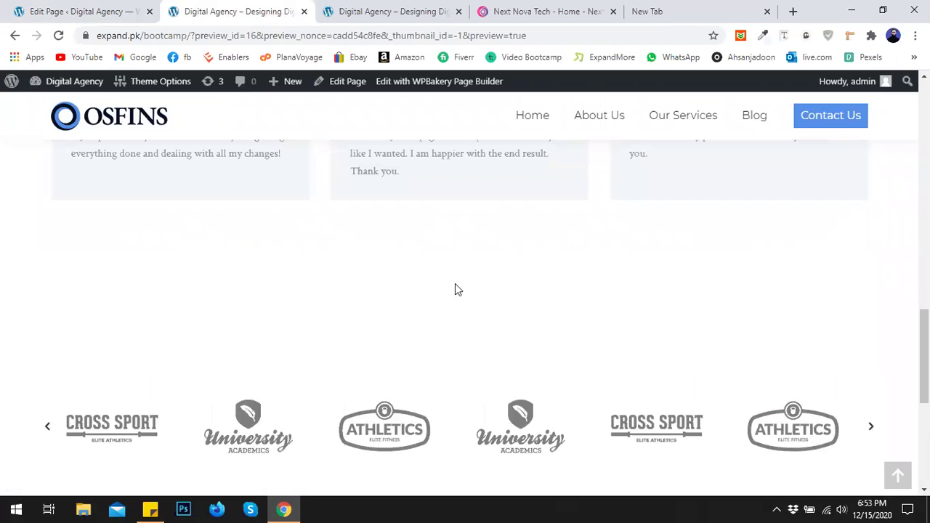
{"action": "left_click_drag", "start_coordinate": [389, 276], "coordinate": [282, 264]}
{"action": "left_click", "coordinate": [227, 209]}
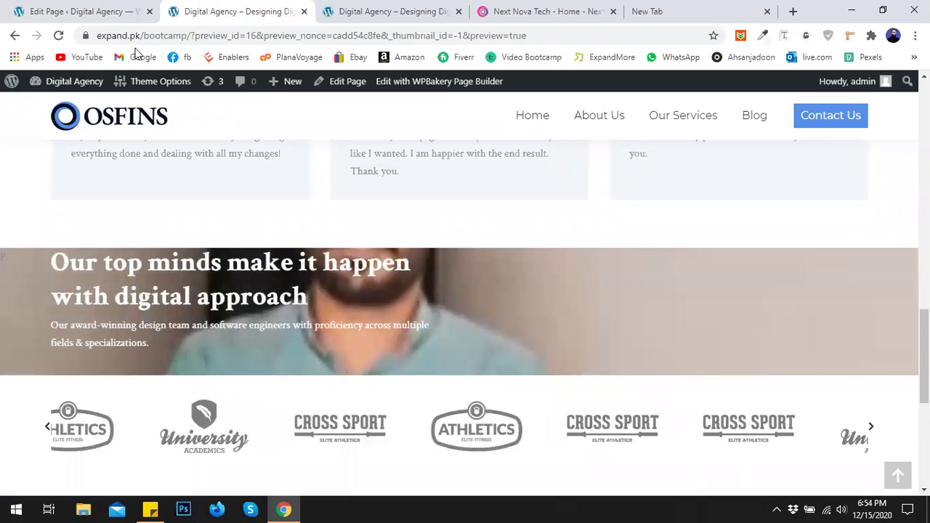
Return to the page editor and reopen the background settings of the "Our top minds make it happen" row
{"action": "left_click", "coordinate": [85, 11]}
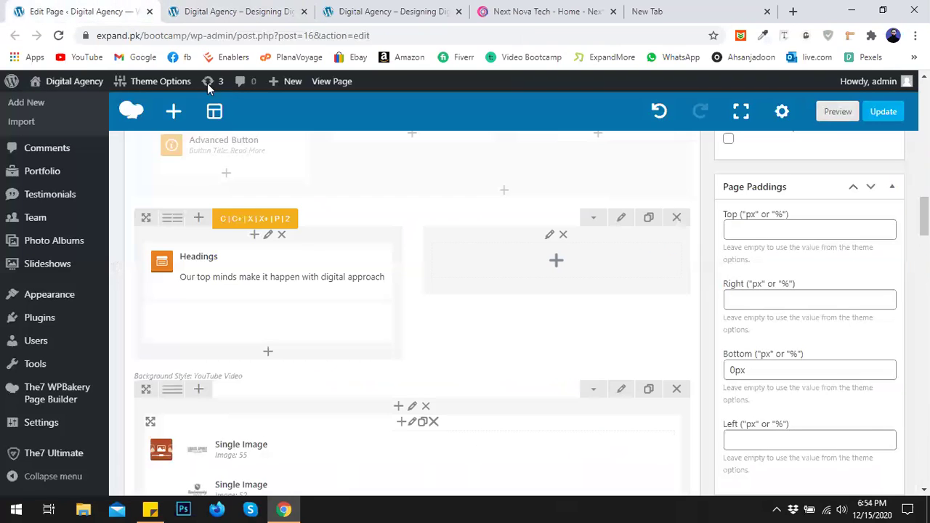
{"action": "left_click", "coordinate": [619, 218]}
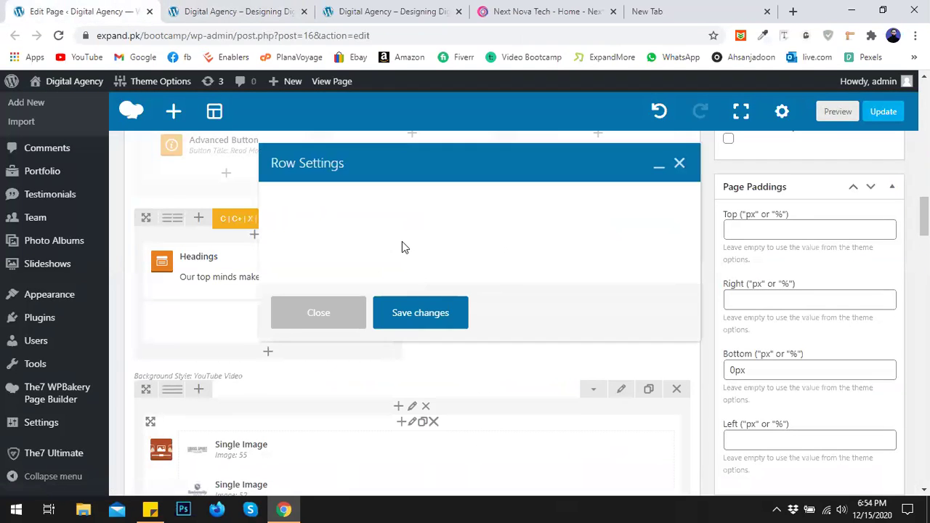
{"action": "left_click", "coordinate": [439, 199]}
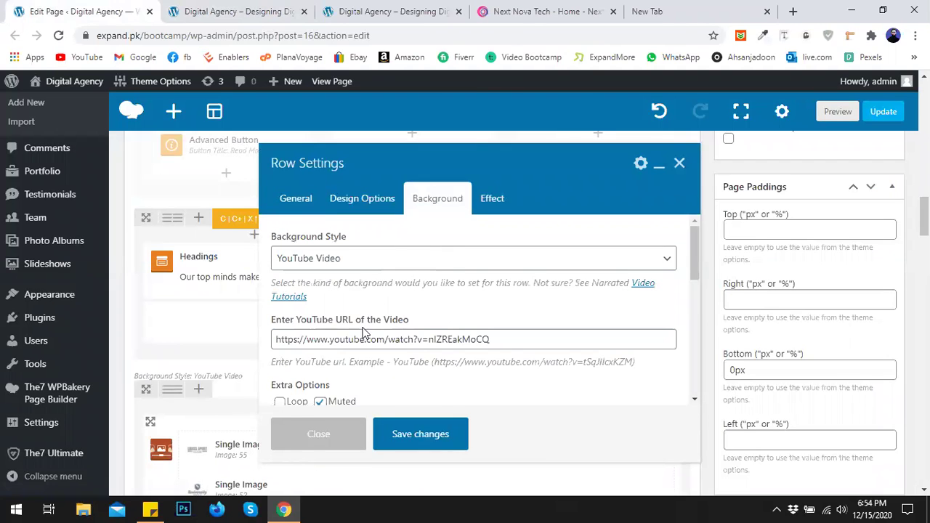
{"action": "scroll", "coordinate": [370, 330], "scroll_direction": "down", "scroll_amount": 2}
{"action": "scroll", "coordinate": [376, 333], "scroll_direction": "up", "scroll_amount": 1}
{"action": "scroll", "coordinate": [376, 333], "scroll_direction": "up", "scroll_amount": 1}
Set the row's background style to Hosted Video and examine its video link options
{"action": "left_click", "coordinate": [356, 263]}
{"action": "left_click", "coordinate": [322, 347]}
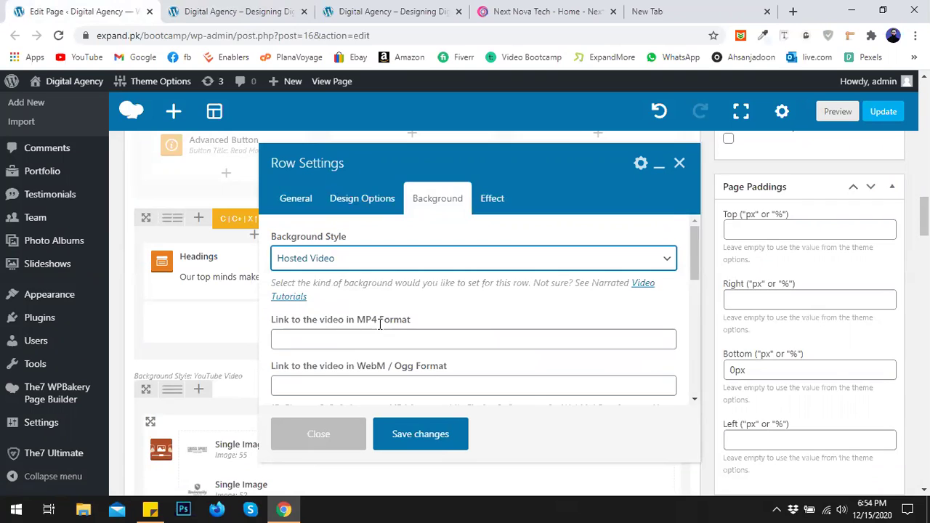
{"action": "scroll", "coordinate": [363, 336], "scroll_direction": "down", "scroll_amount": 2}
{"action": "scroll", "coordinate": [366, 336], "scroll_direction": "down", "scroll_amount": 1}
{"action": "scroll", "coordinate": [366, 337], "scroll_direction": "up", "scroll_amount": 3}
Set the row's background style to Image / Parallax and inspect the available parallax styles
{"action": "left_click", "coordinate": [364, 261]}
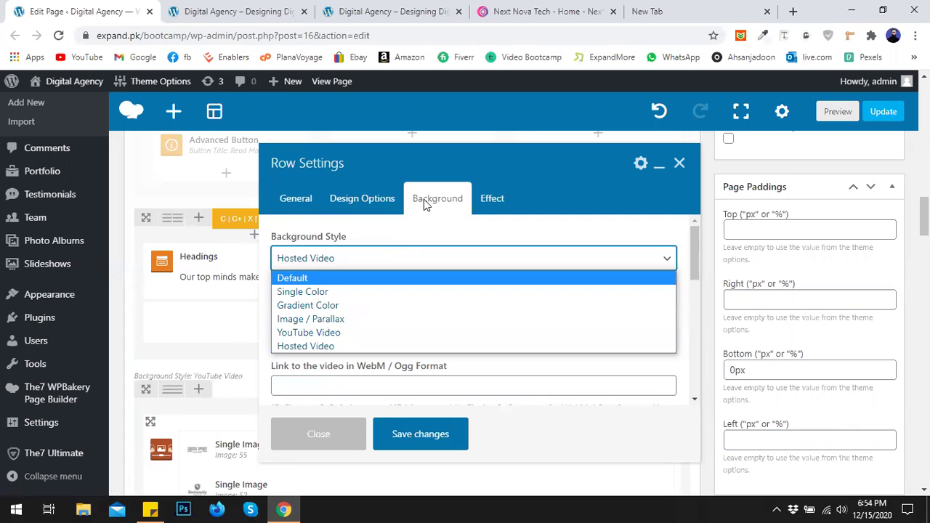
{"action": "left_click", "coordinate": [324, 320]}
{"action": "scroll", "coordinate": [378, 297], "scroll_direction": "down", "scroll_amount": 1}
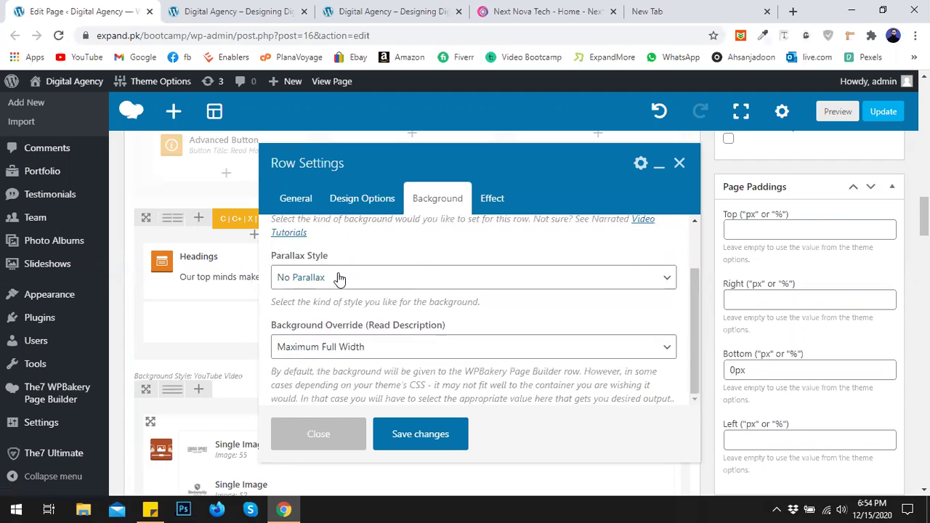
{"action": "left_click", "coordinate": [340, 282]}
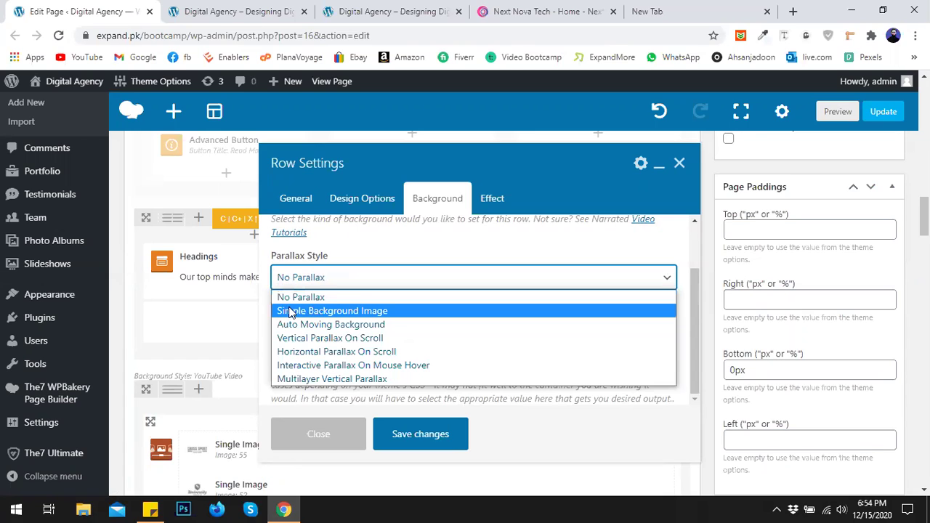
{"action": "left_click", "coordinate": [371, 258]}
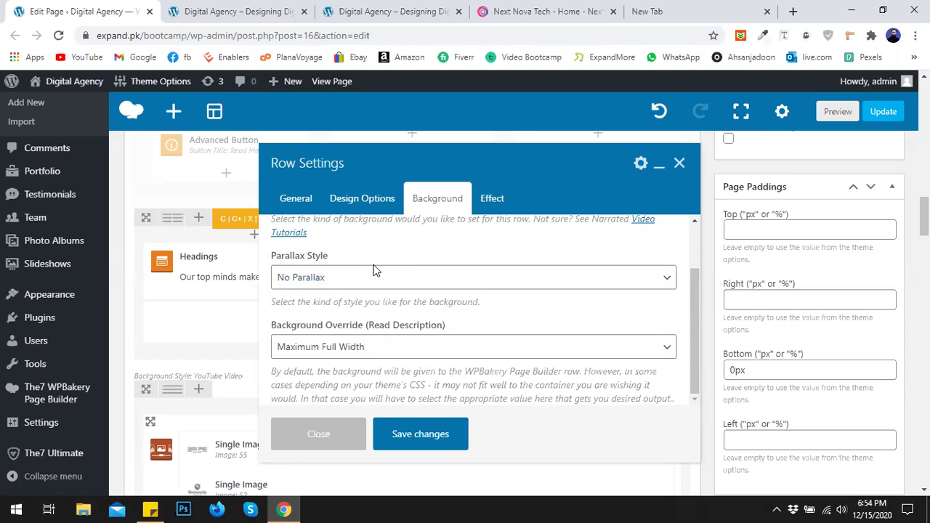
Set the row's parallax style to Simple Background Image
{"action": "left_click", "coordinate": [360, 279]}
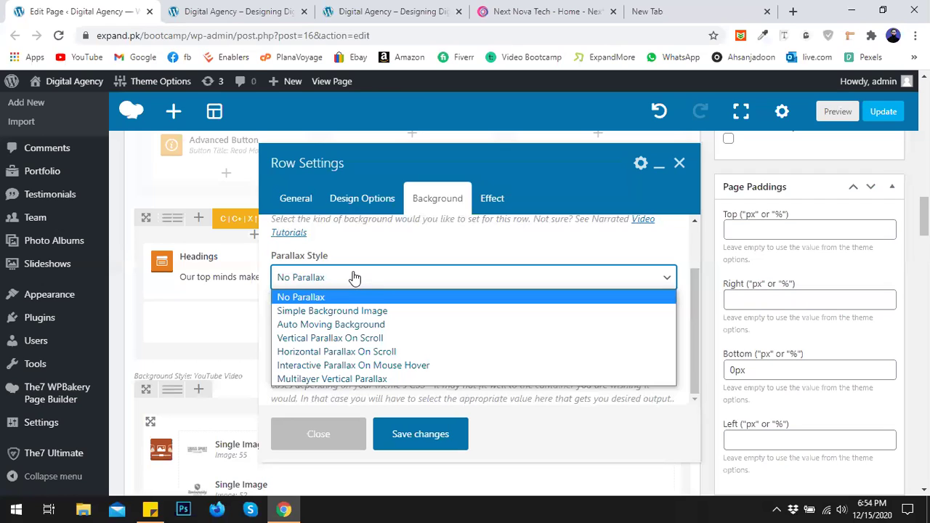
{"action": "left_click", "coordinate": [371, 258]}
{"action": "left_click", "coordinate": [352, 286]}
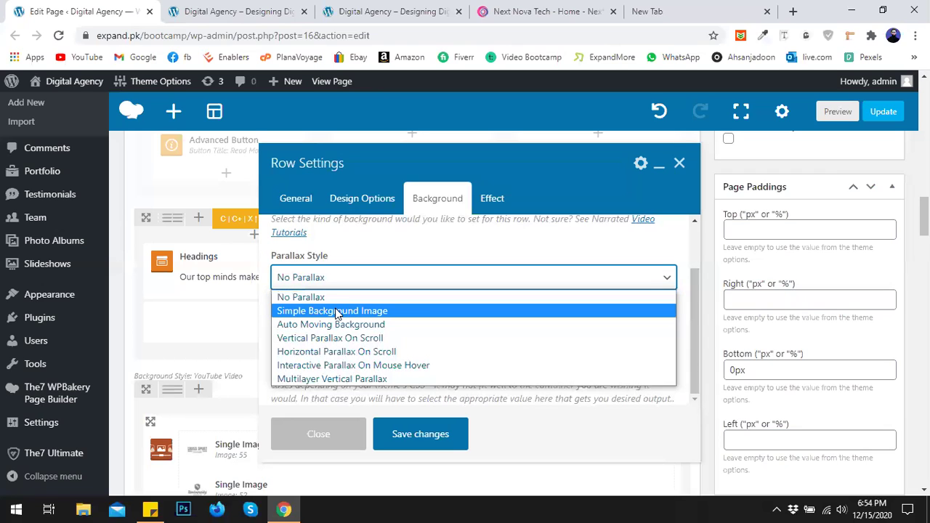
{"action": "left_click", "coordinate": [338, 311]}
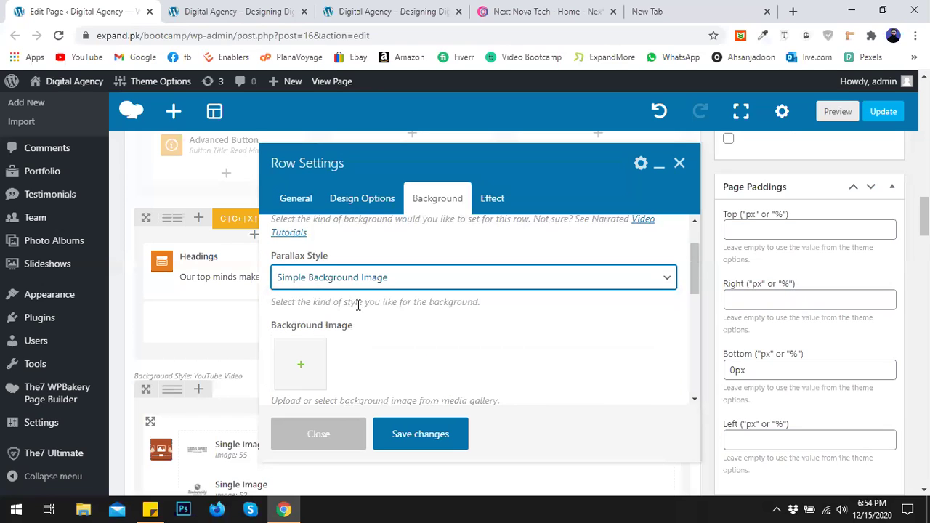
Upload the bg-b image from the Desktop and use it as the row's background image
{"action": "left_click", "coordinate": [294, 363]}
{"action": "left_click", "coordinate": [76, 139]}
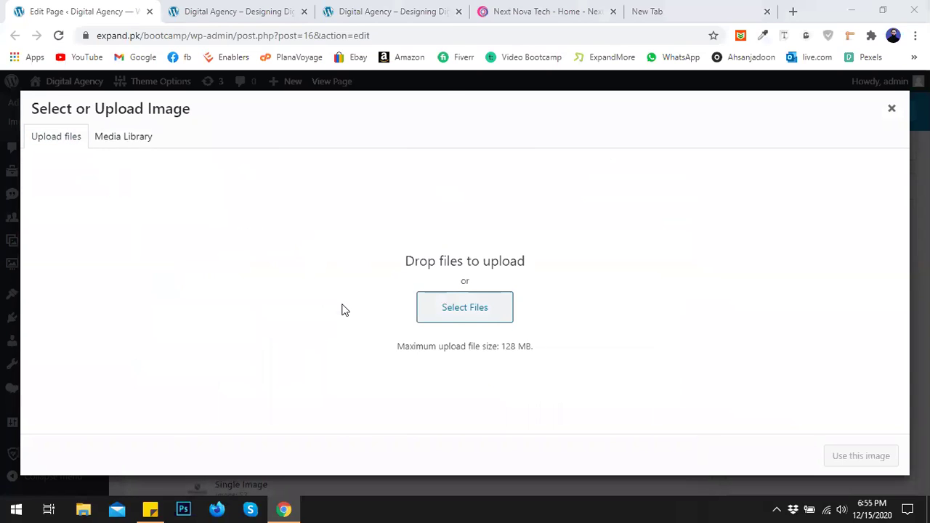
{"action": "left_click", "coordinate": [459, 307]}
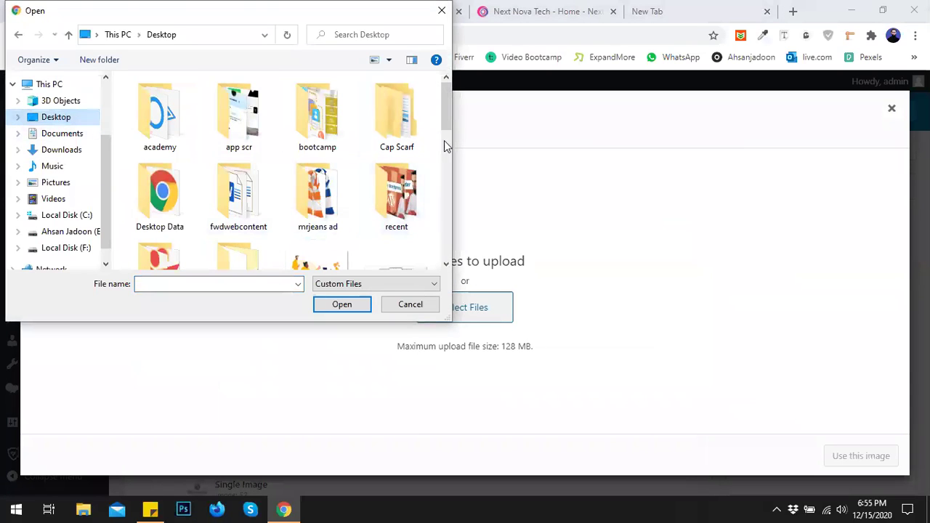
{"action": "left_click_drag", "start_coordinate": [447, 117], "coordinate": [443, 184]}
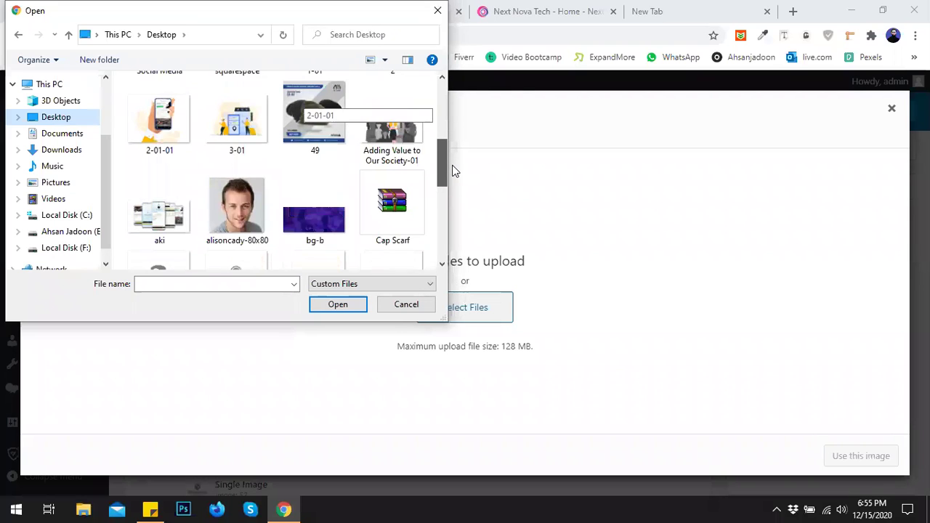
{"action": "left_click", "coordinate": [304, 178]}
{"action": "left_click", "coordinate": [337, 305]}
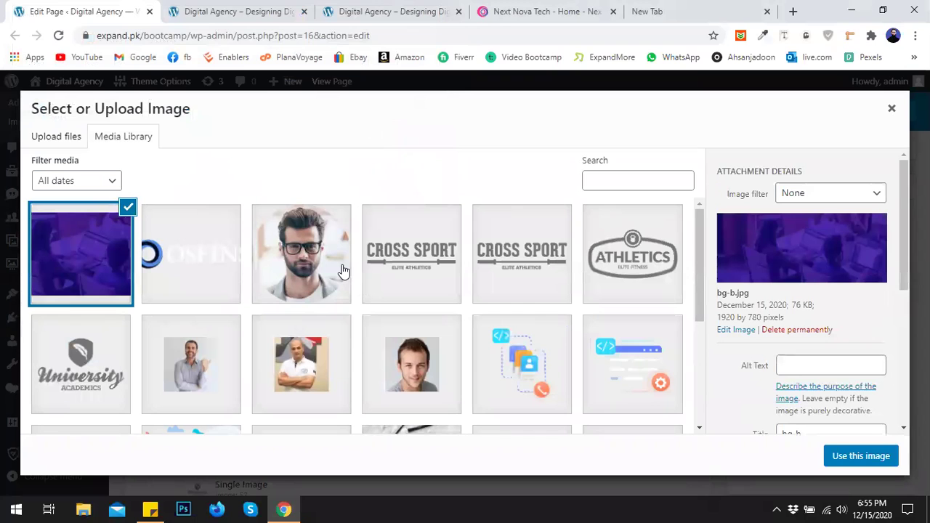
{"action": "left_click", "coordinate": [855, 456]}
Set the background image's repeat to No Repeat and its scroll effect to Fixed at its position, keeping the Cover size
{"action": "scroll", "coordinate": [461, 322], "scroll_direction": "down", "scroll_amount": 4}
{"action": "scroll", "coordinate": [412, 308], "scroll_direction": "up", "scroll_amount": 1}
{"action": "left_click", "coordinate": [411, 308]}
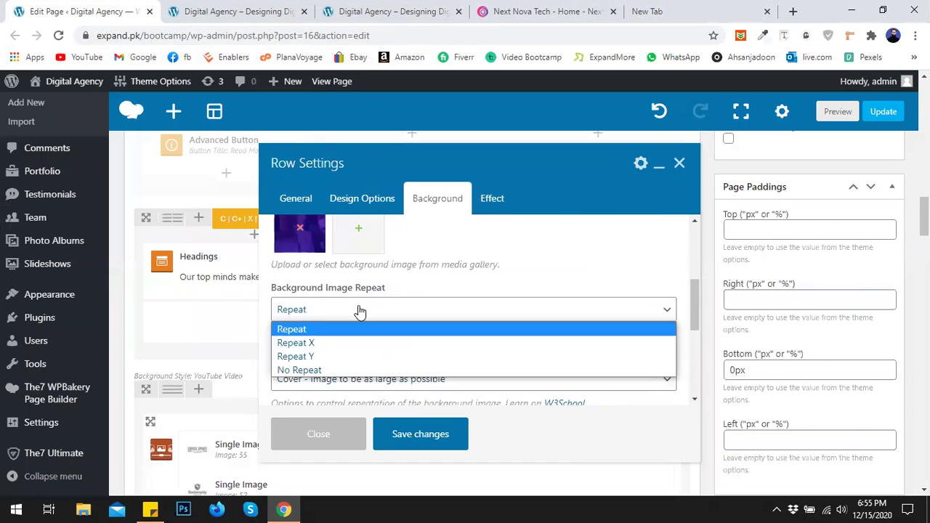
{"action": "left_click", "coordinate": [342, 369]}
{"action": "scroll", "coordinate": [363, 331], "scroll_direction": "down", "scroll_amount": 1}
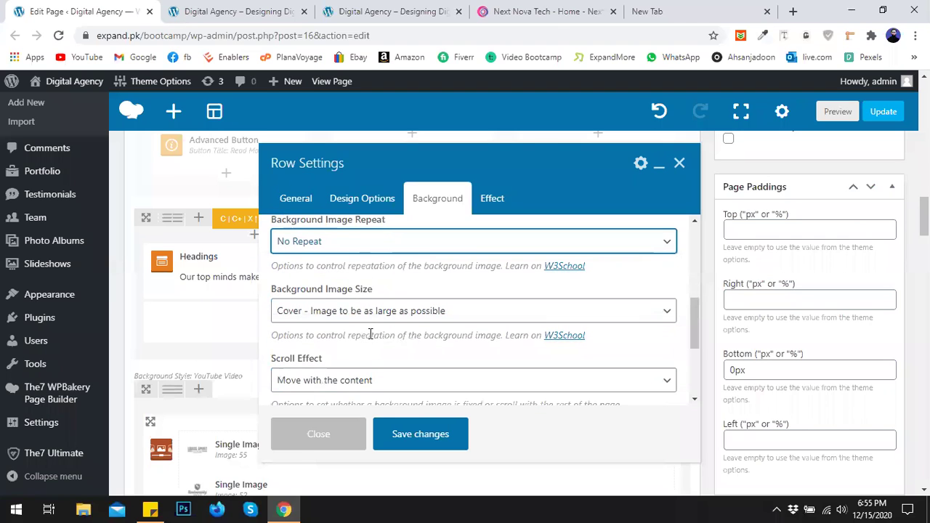
{"action": "left_click", "coordinate": [366, 312]}
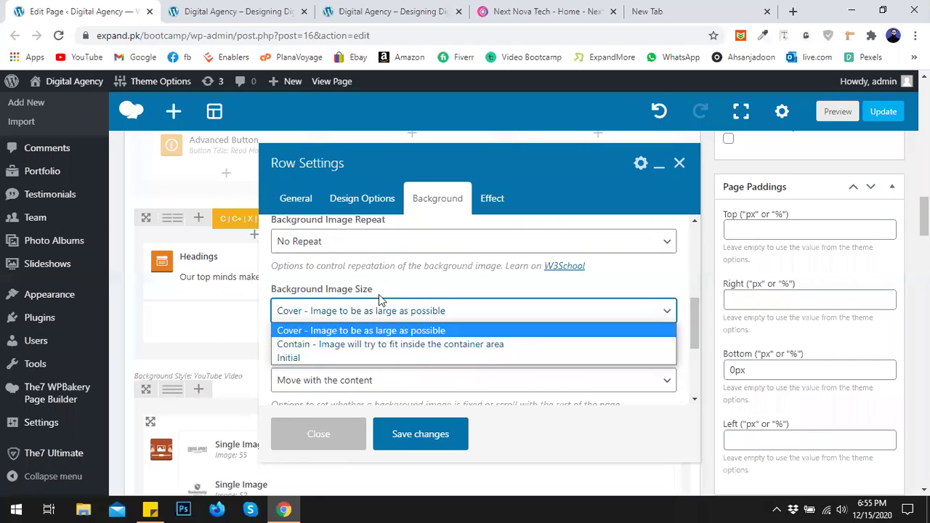
{"action": "left_click", "coordinate": [386, 286]}
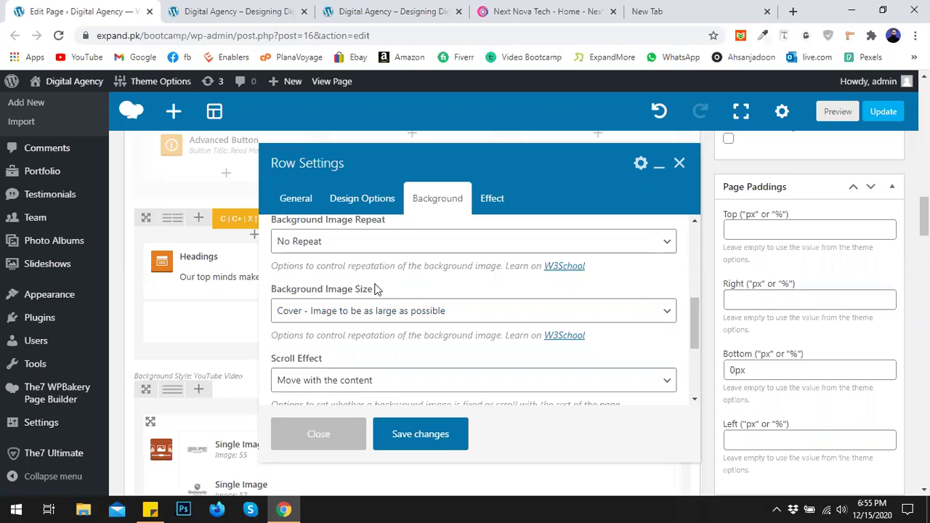
{"action": "scroll", "coordinate": [426, 288], "scroll_direction": "down", "scroll_amount": 1}
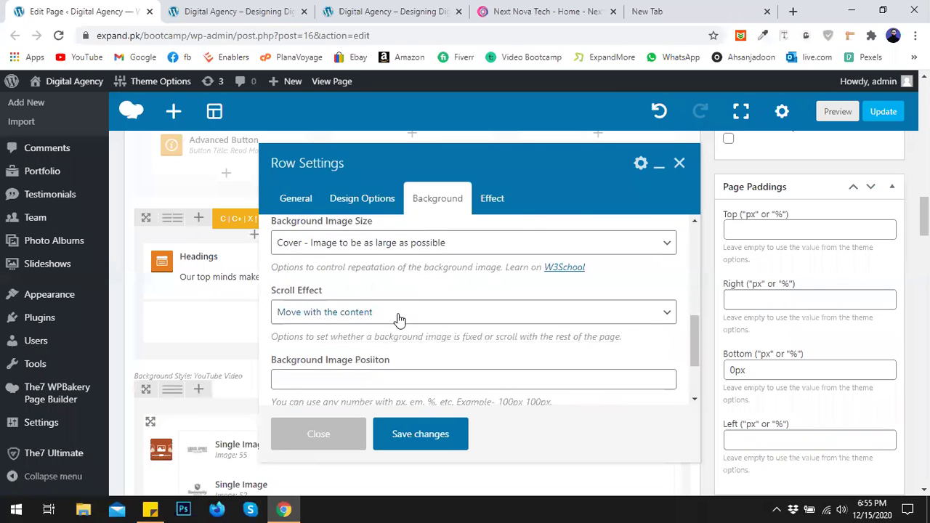
{"action": "left_click", "coordinate": [399, 317]}
{"action": "left_click", "coordinate": [381, 346]}
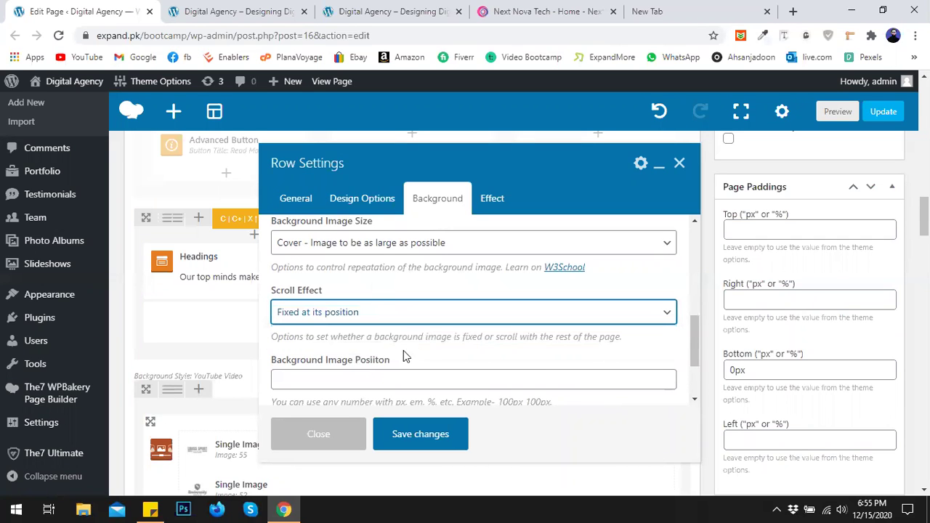
Examine how the statistics section's background behaves while scrolling on the Next Nova Tech site, and return to the page editor
{"action": "left_click", "coordinate": [545, 11]}
{"action": "scroll", "coordinate": [597, 312], "scroll_direction": "down", "scroll_amount": 3}
{"action": "scroll", "coordinate": [597, 312], "scroll_direction": "up", "scroll_amount": 3}
{"action": "left_click", "coordinate": [444, 321]}
{"action": "scroll", "coordinate": [444, 321], "scroll_direction": "up", "scroll_amount": 3}
{"action": "scroll", "coordinate": [444, 321], "scroll_direction": "down", "scroll_amount": 4}
{"action": "scroll", "coordinate": [444, 321], "scroll_direction": "up", "scroll_amount": 3}
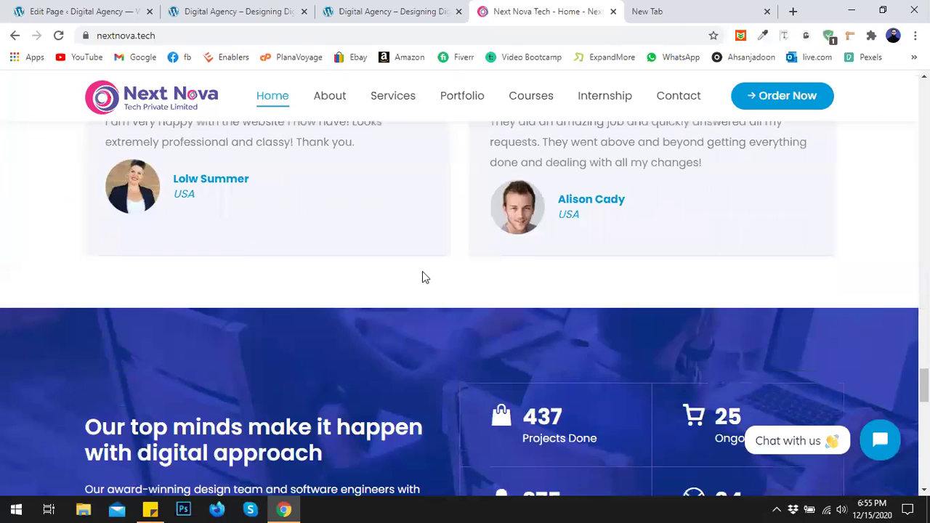
{"action": "left_click", "coordinate": [204, 11]}
{"action": "left_click", "coordinate": [80, 11]}
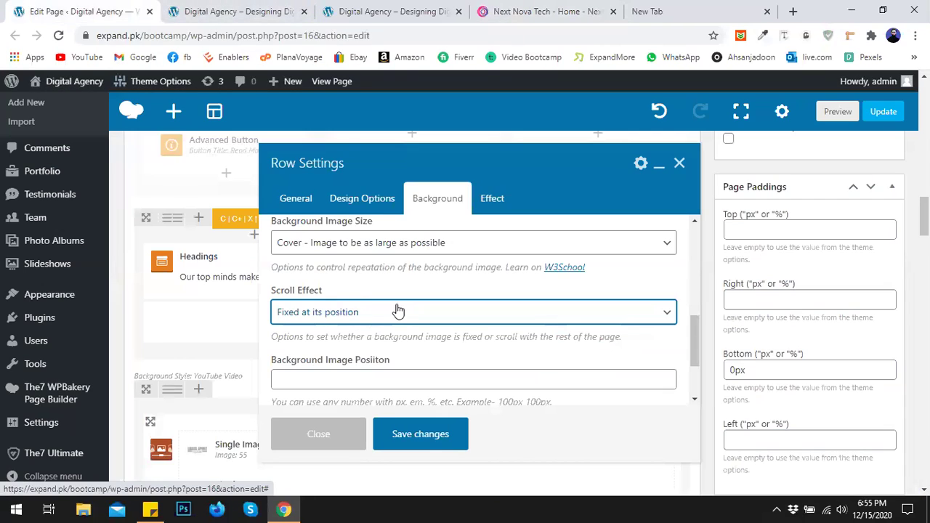
Keep the background override at Maximum Full Width and save the row settings
{"action": "scroll", "coordinate": [398, 311], "scroll_direction": "down", "scroll_amount": 3}
{"action": "left_click", "coordinate": [360, 349]}
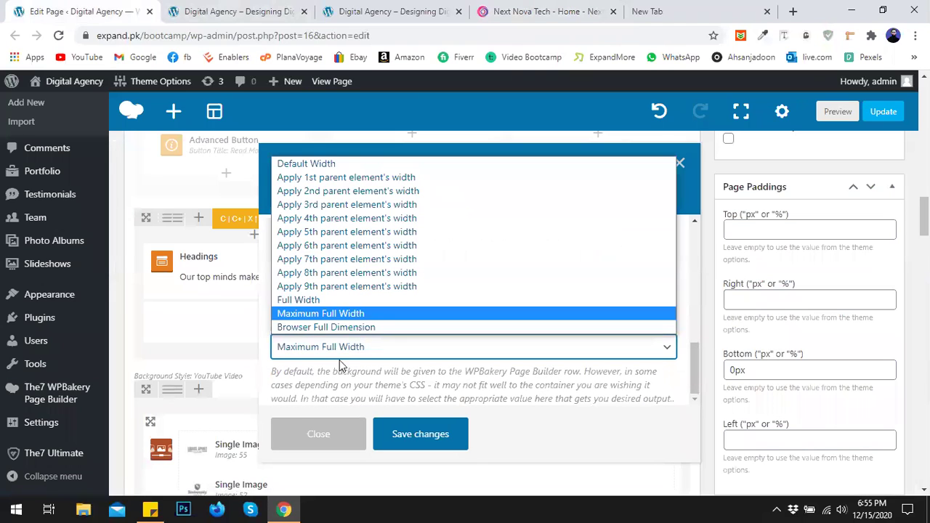
{"action": "left_click", "coordinate": [332, 314]}
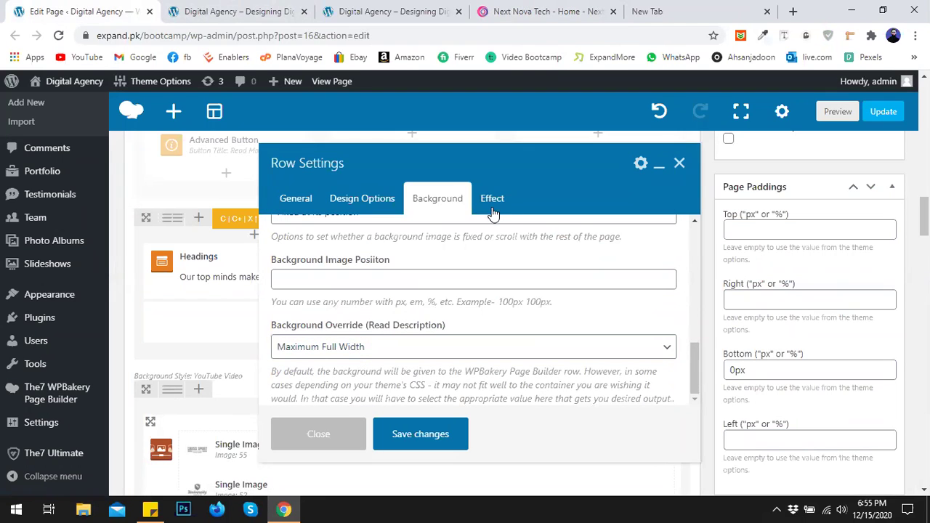
{"action": "left_click", "coordinate": [442, 433]}
Preview the page and examine the image background behind the "Our top minds make it happen" section while scrolling
{"action": "left_click", "coordinate": [838, 111]}
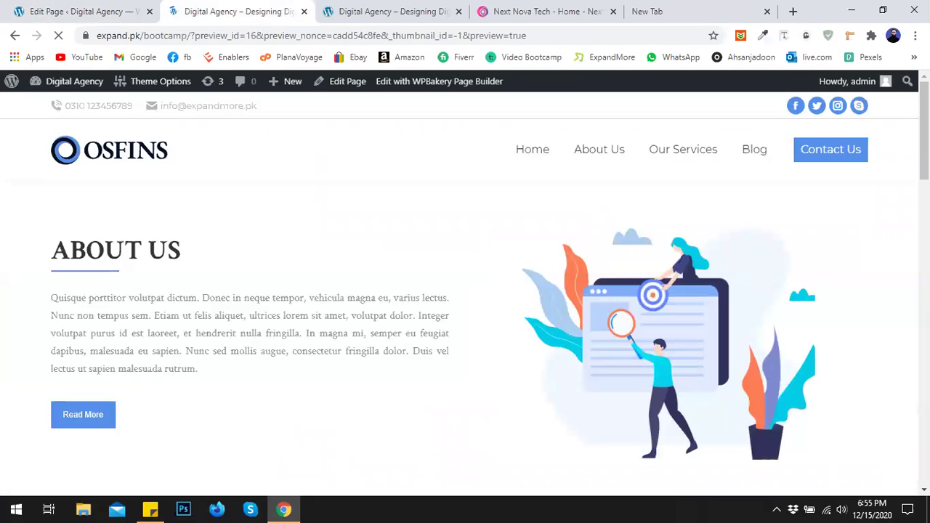
{"action": "scroll", "coordinate": [460, 291], "scroll_direction": "down", "scroll_amount": 10}
{"action": "scroll", "coordinate": [460, 291], "scroll_direction": "down", "scroll_amount": 3}
{"action": "scroll", "coordinate": [459, 291], "scroll_direction": "up", "scroll_amount": 3}
{"action": "scroll", "coordinate": [459, 290], "scroll_direction": "down", "scroll_amount": 3}
{"action": "scroll", "coordinate": [623, 332], "scroll_direction": "down", "scroll_amount": 1}
{"action": "scroll", "coordinate": [623, 332], "scroll_direction": "up", "scroll_amount": 2}
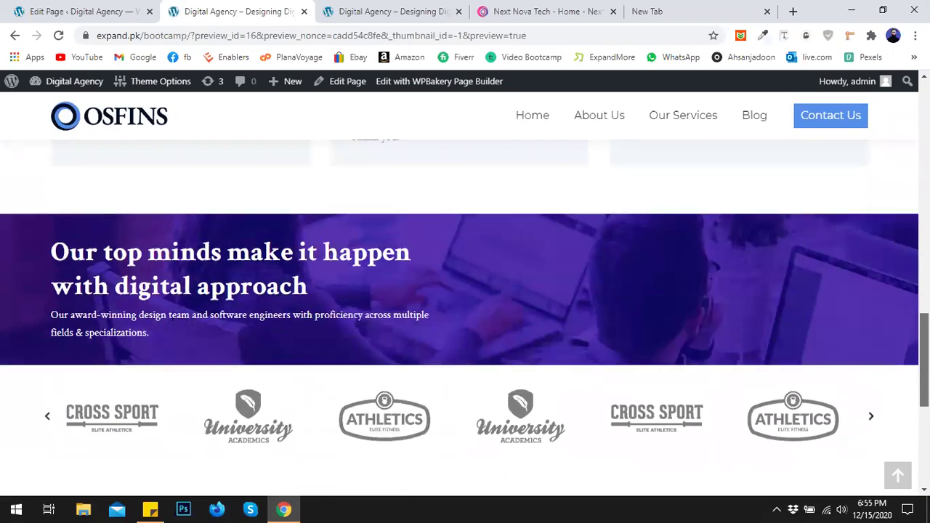
{"action": "scroll", "coordinate": [622, 332], "scroll_direction": "down", "scroll_amount": 1}
{"action": "scroll", "coordinate": [622, 332], "scroll_direction": "up", "scroll_amount": 1}
{"action": "scroll", "coordinate": [577, 326], "scroll_direction": "down", "scroll_amount": 1}
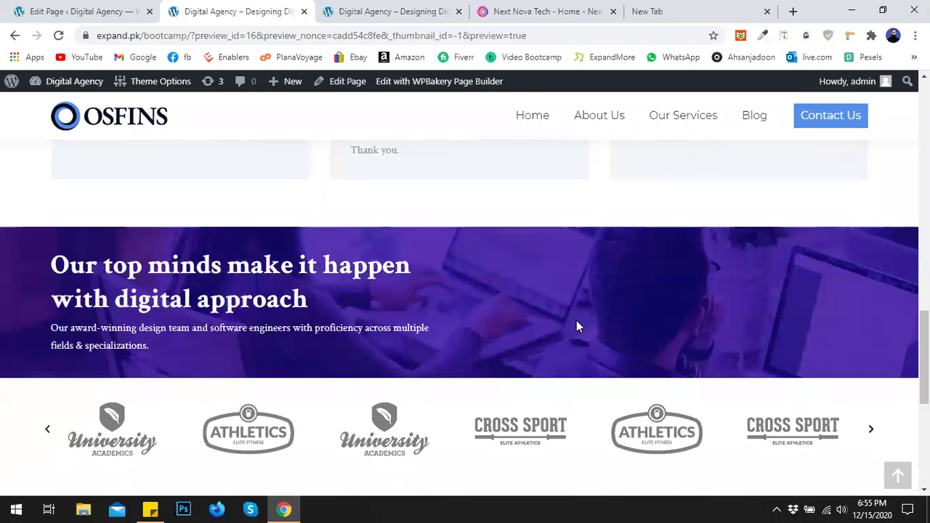
Return to the page editor and set the "Our top minds make it happen" row's top and bottom padding to 100, saving the changes
{"action": "left_click", "coordinate": [106, 9]}
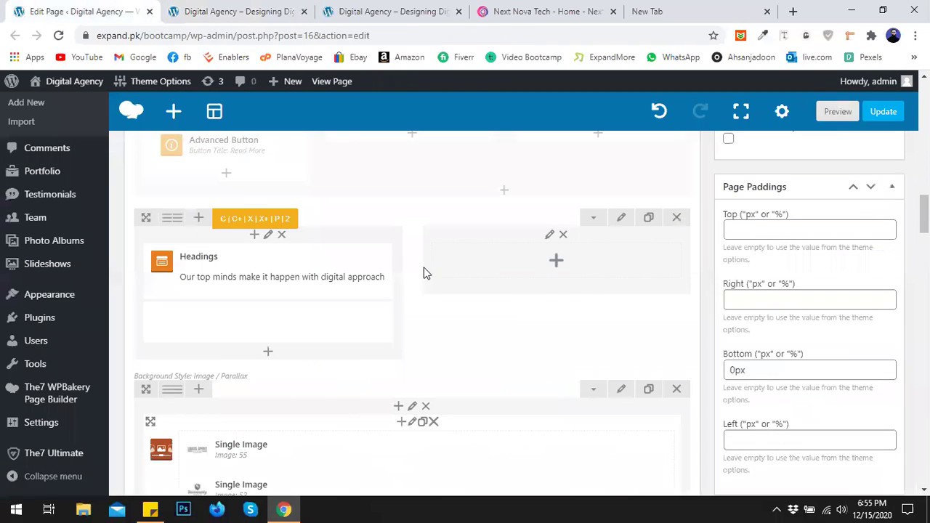
{"action": "left_click", "coordinate": [622, 218]}
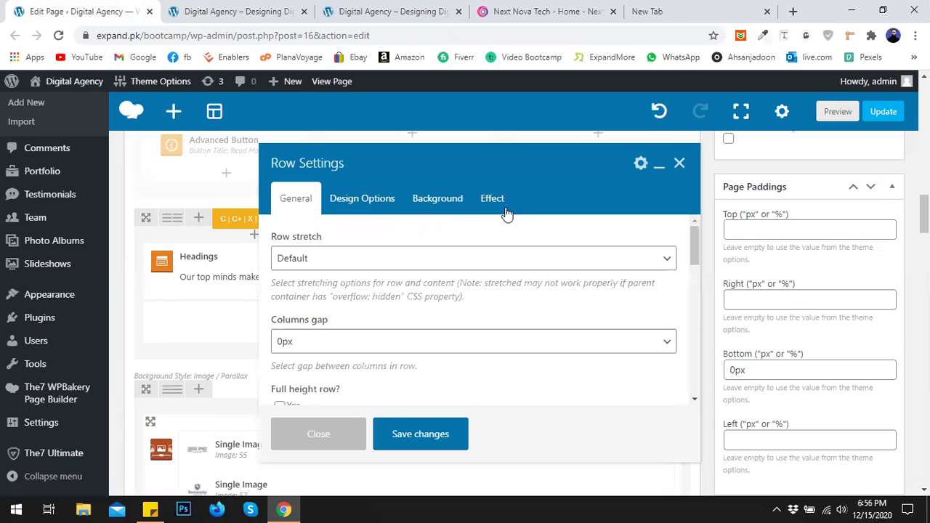
{"action": "left_click", "coordinate": [371, 204]}
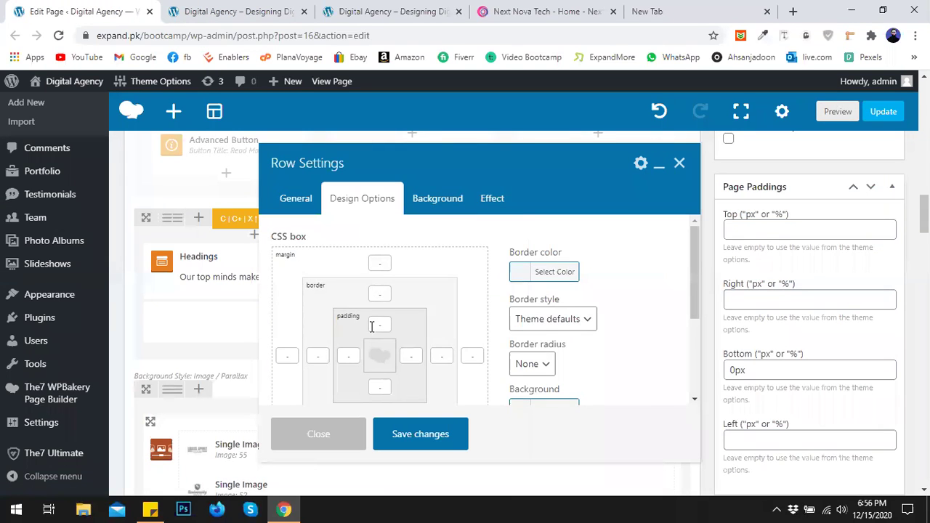
{"action": "left_click", "coordinate": [375, 325]}
{"action": "type", "text": "100"}
{"action": "left_click", "coordinate": [379, 386]}
{"action": "type", "text": "100"}
{"action": "left_click", "coordinate": [425, 439]}
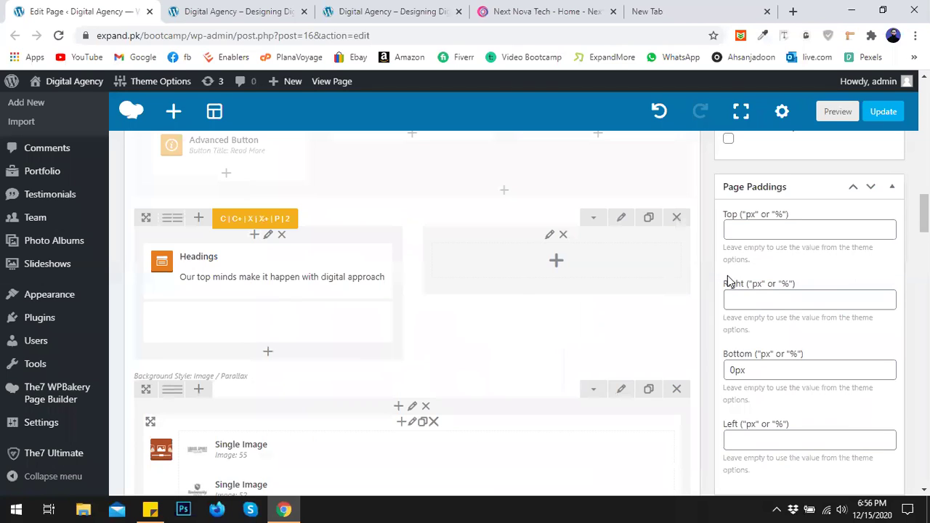
Set the row's top and bottom padding to 10% and save the row settings
{"action": "left_click", "coordinate": [619, 216]}
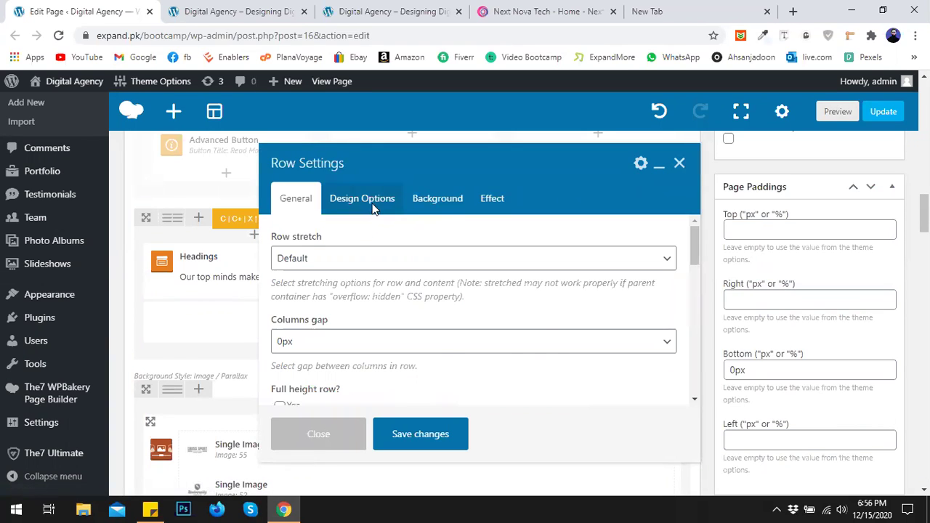
{"action": "left_click", "coordinate": [371, 207]}
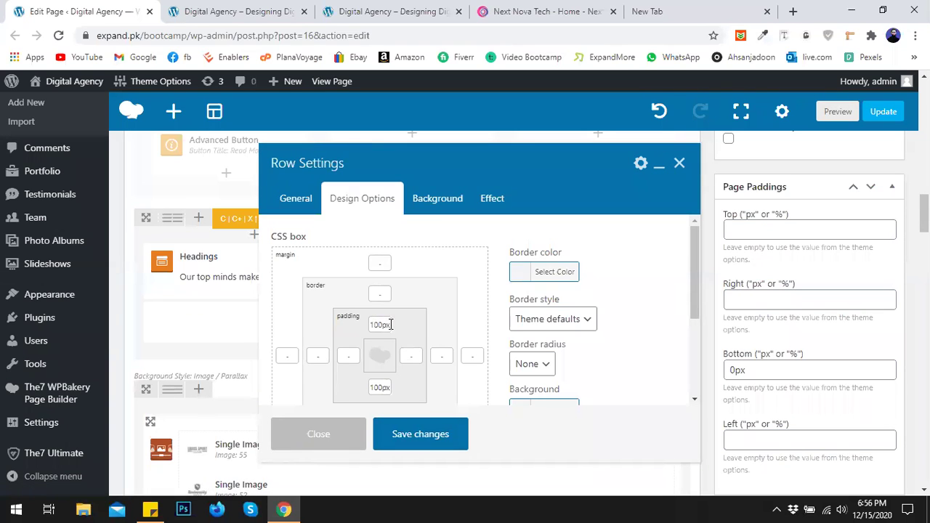
{"action": "left_click_drag", "start_coordinate": [390, 324], "coordinate": [364, 326]}
{"action": "type", "text": "10%"}
{"action": "double_click", "coordinate": [380, 388]}
{"action": "type", "text": "10%"}
{"action": "left_click", "coordinate": [422, 433]}
Preview the page to check the padding around the "Our top minds make it happen" section, and return to the page editor
{"action": "left_click", "coordinate": [821, 114]}
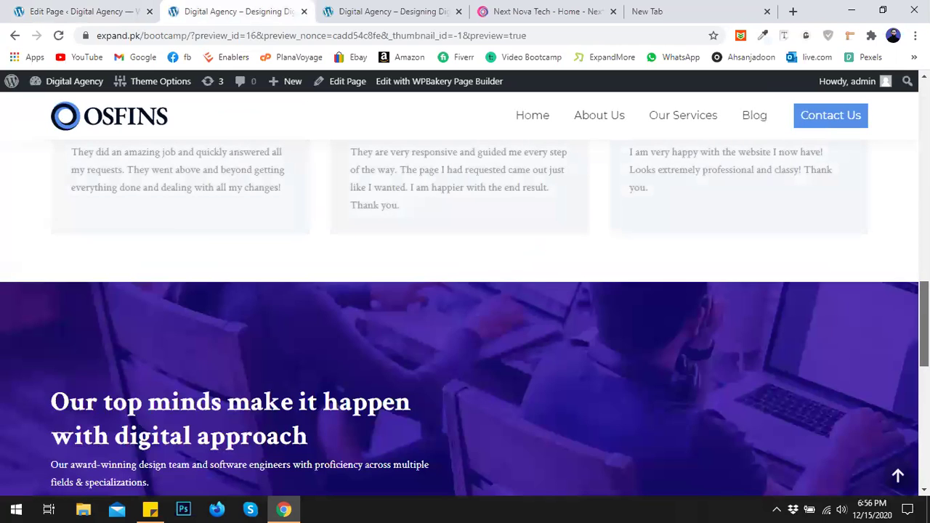
{"action": "left_click_drag", "start_coordinate": [924, 324], "coordinate": [924, 349]}
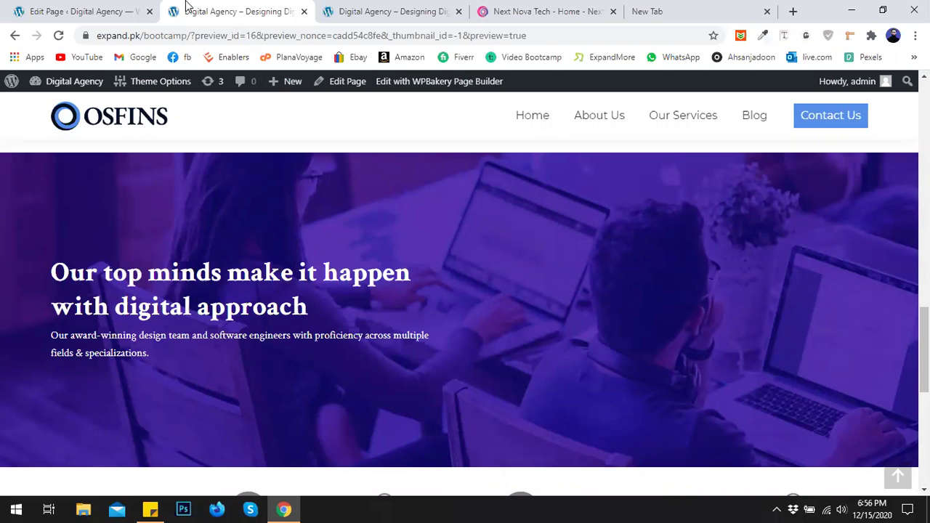
{"action": "left_click", "coordinate": [110, 8]}
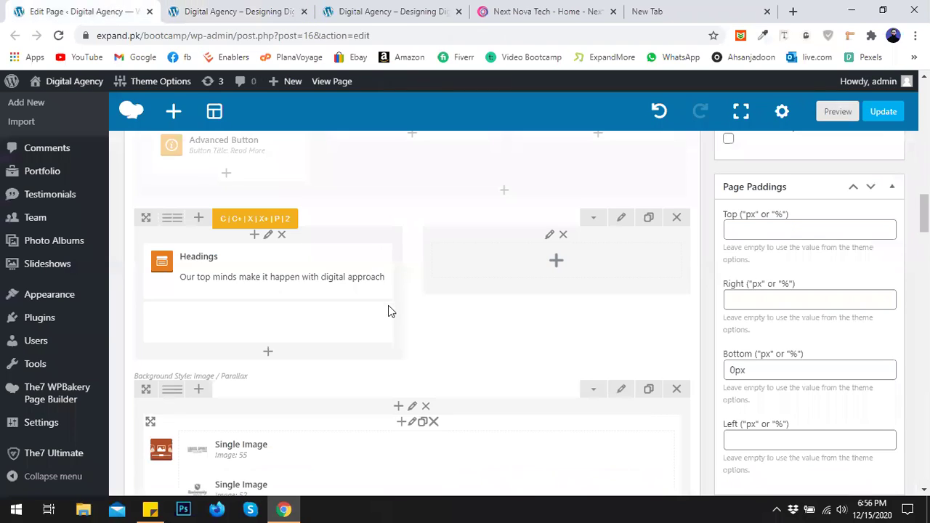
{"action": "left_click", "coordinate": [556, 260]}
{"action": "type", "text": "cou"}
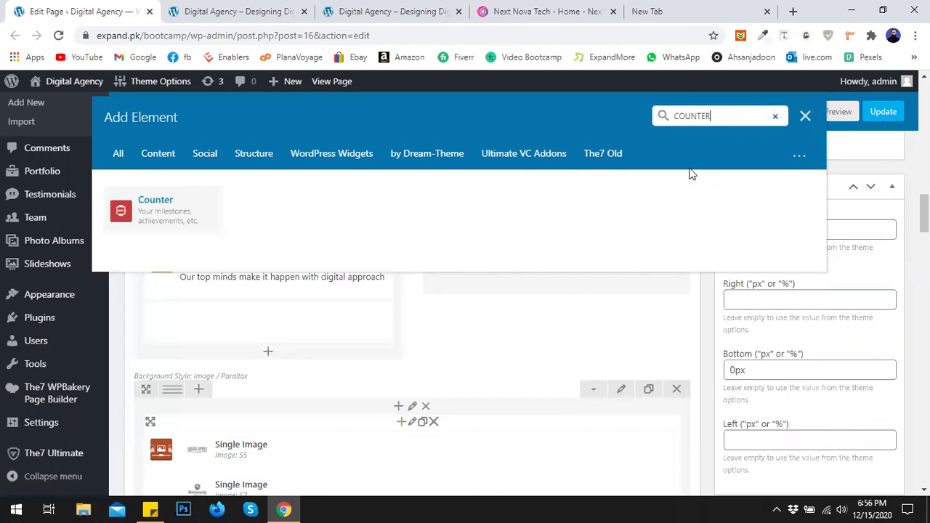
{"action": "left_click", "coordinate": [522, 154]}
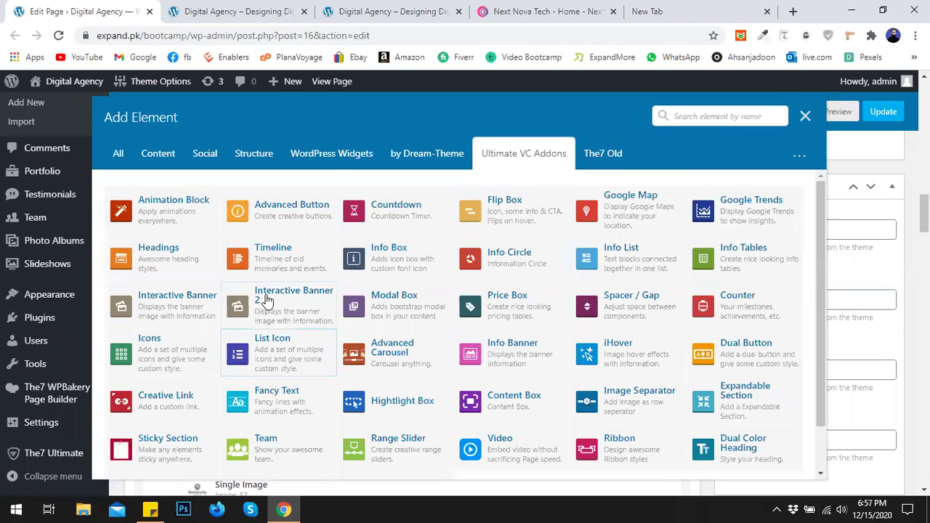
{"action": "left_click", "coordinate": [385, 215]}
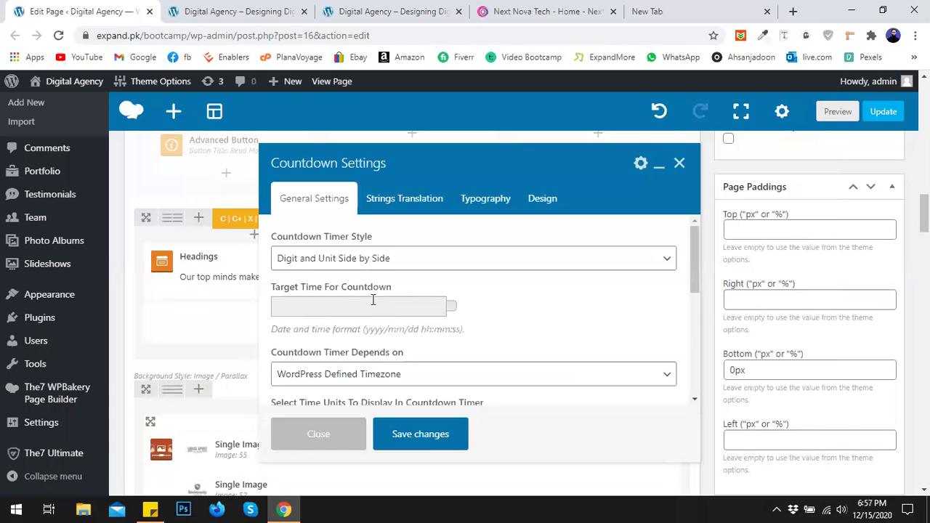
{"action": "left_click", "coordinate": [318, 436]}
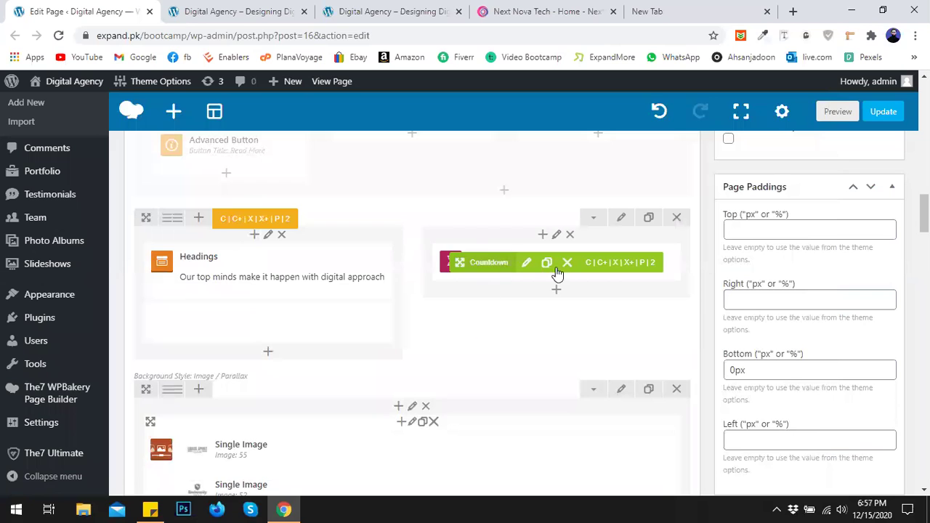
{"action": "left_click", "coordinate": [565, 270]}
Replace the Countdown element beside the "Our top minds make it happen" heading with a Counter element
{"action": "left_click", "coordinate": [558, 270]}
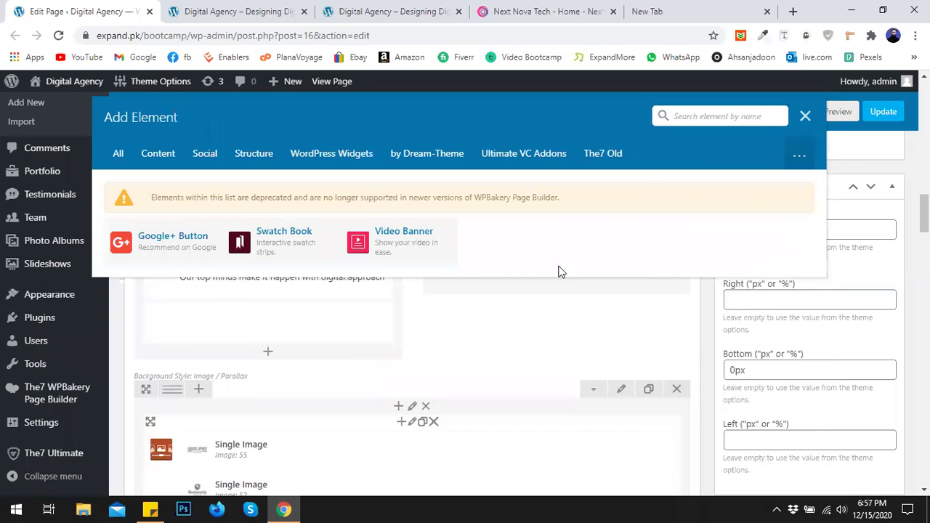
{"action": "left_click", "coordinate": [120, 153]}
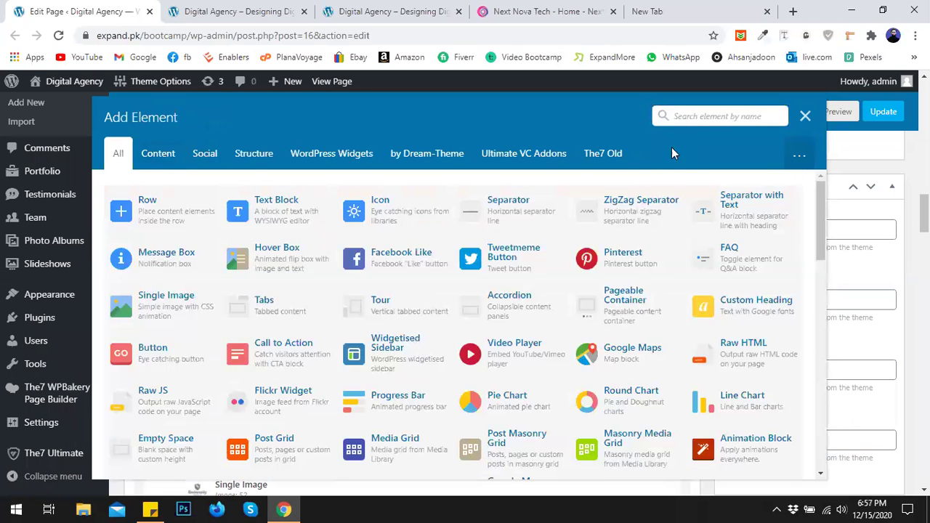
{"action": "left_click", "coordinate": [691, 115]}
{"action": "type", "text": "unter"}
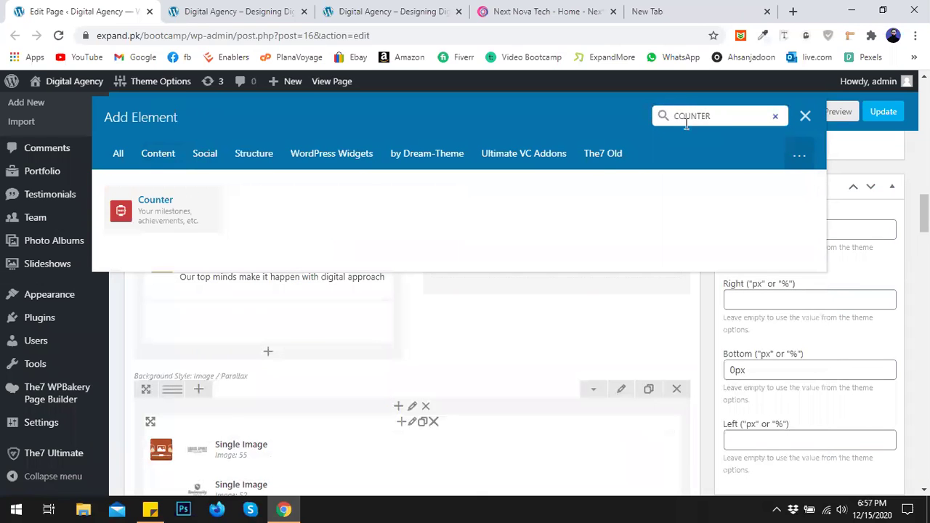
{"action": "left_click", "coordinate": [152, 224]}
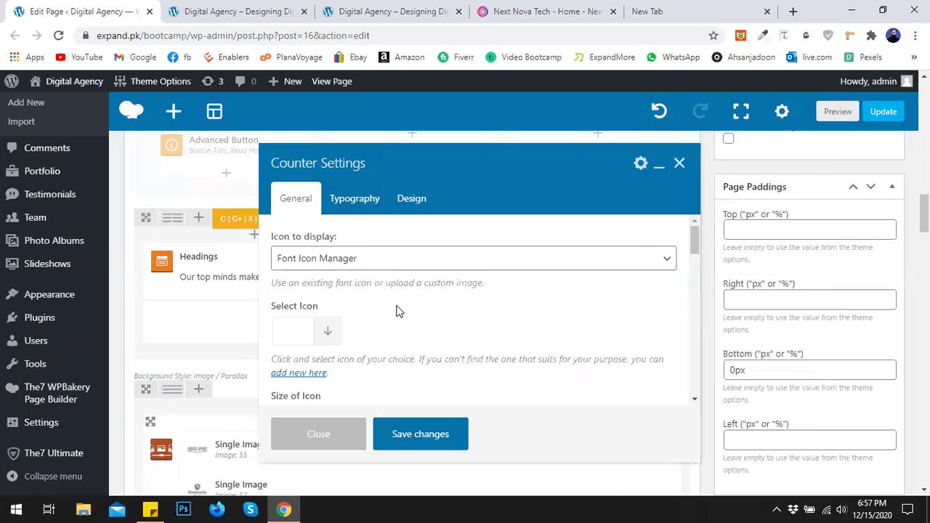
Choose the outlined person icon from The7 Icons as the counter's icon
{"action": "left_click", "coordinate": [330, 332]}
{"action": "scroll", "coordinate": [407, 287], "scroll_direction": "down", "scroll_amount": 2}
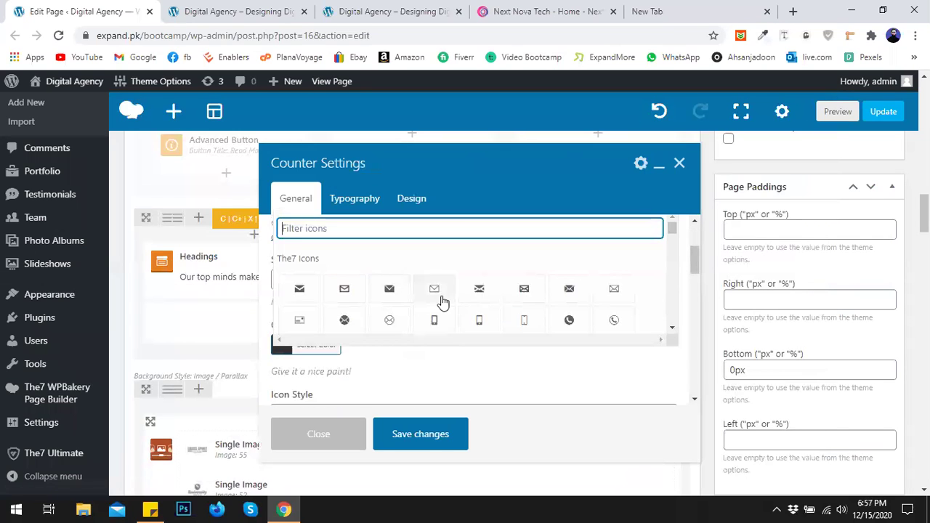
{"action": "scroll", "coordinate": [561, 305], "scroll_direction": "down", "scroll_amount": 5}
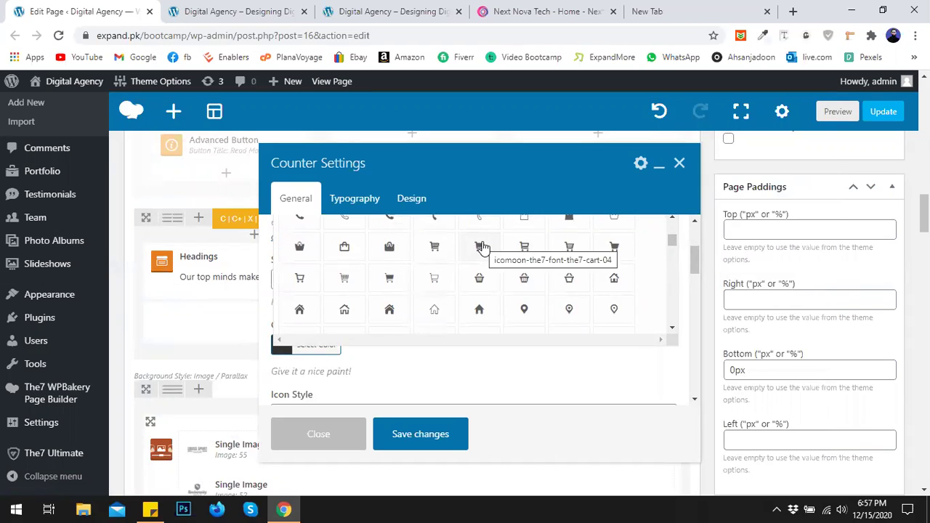
{"action": "scroll", "coordinate": [493, 271], "scroll_direction": "down", "scroll_amount": 1}
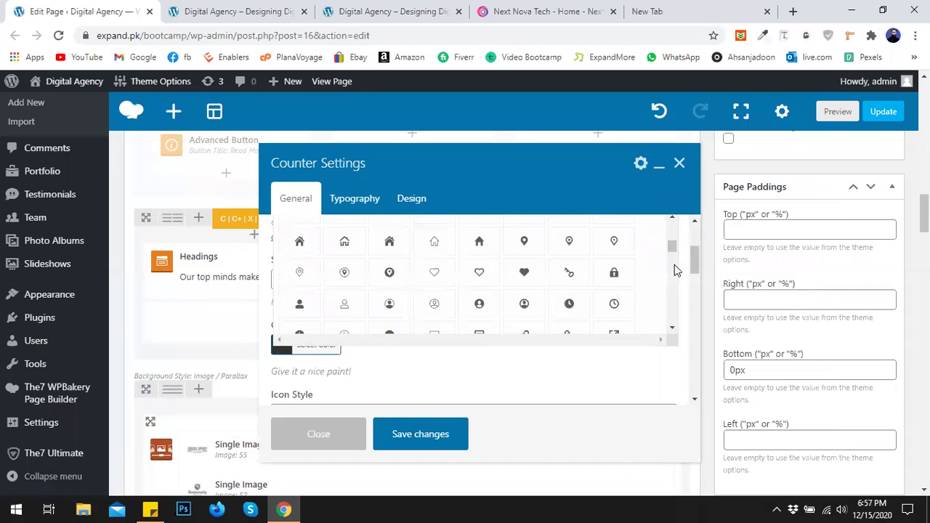
{"action": "left_click_drag", "start_coordinate": [673, 251], "coordinate": [675, 258]}
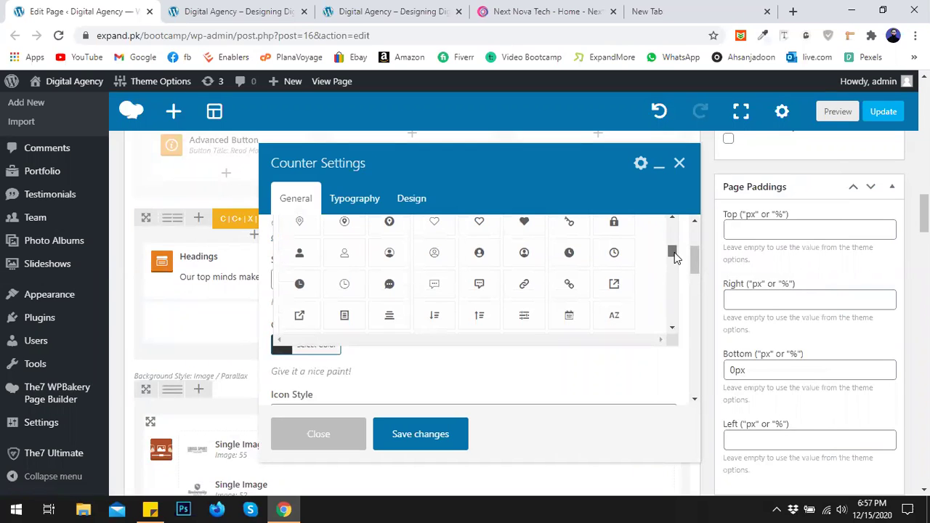
{"action": "left_click", "coordinate": [344, 263]}
{"action": "scroll", "coordinate": [398, 333], "scroll_direction": "up", "scroll_amount": 3}
{"action": "scroll", "coordinate": [398, 332], "scroll_direction": "down", "scroll_amount": 2}
{"action": "scroll", "coordinate": [407, 334], "scroll_direction": "down", "scroll_amount": 1}
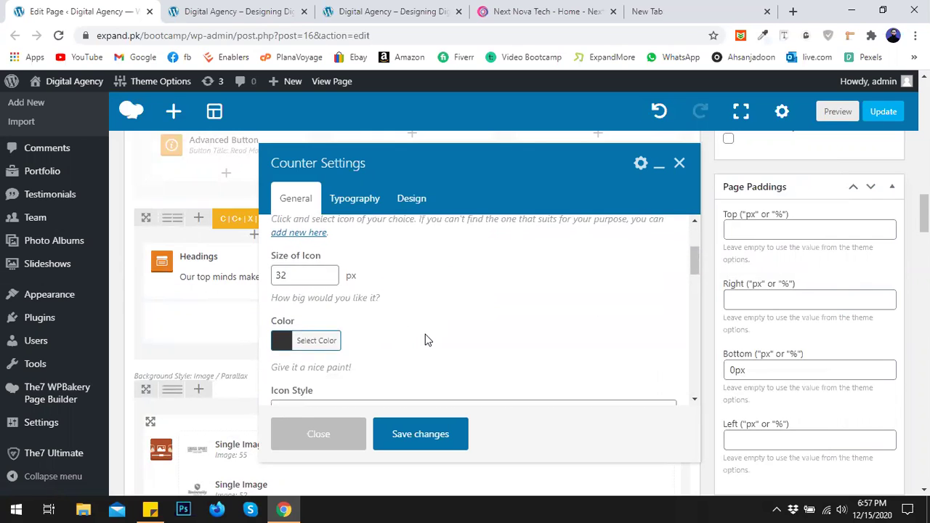
Set the counter's icon color to white
{"action": "scroll", "coordinate": [426, 339], "scroll_direction": "down", "scroll_amount": 2}
{"action": "left_click", "coordinate": [329, 284]}
{"action": "scroll", "coordinate": [309, 378], "scroll_direction": "down", "scroll_amount": 2}
{"action": "left_click", "coordinate": [300, 366]}
{"action": "scroll", "coordinate": [335, 338], "scroll_direction": "up", "scroll_amount": 2}
{"action": "left_click", "coordinate": [338, 285]}
{"action": "scroll", "coordinate": [378, 283], "scroll_direction": "down", "scroll_amount": 7}
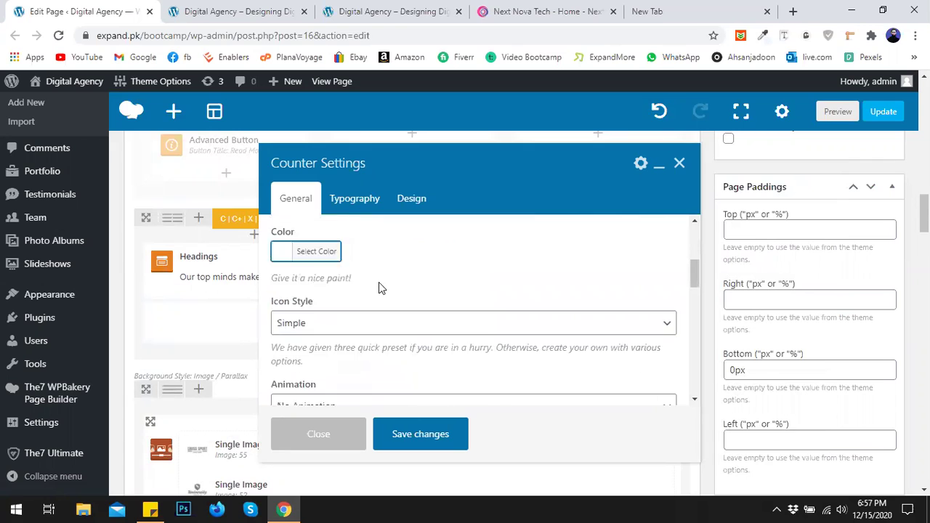
Set the counter's icon position to Left
{"action": "scroll", "coordinate": [343, 317], "scroll_direction": "down", "scroll_amount": 1}
{"action": "scroll", "coordinate": [338, 318], "scroll_direction": "up", "scroll_amount": 1}
{"action": "scroll", "coordinate": [339, 317], "scroll_direction": "down", "scroll_amount": 1}
{"action": "left_click", "coordinate": [327, 230]}
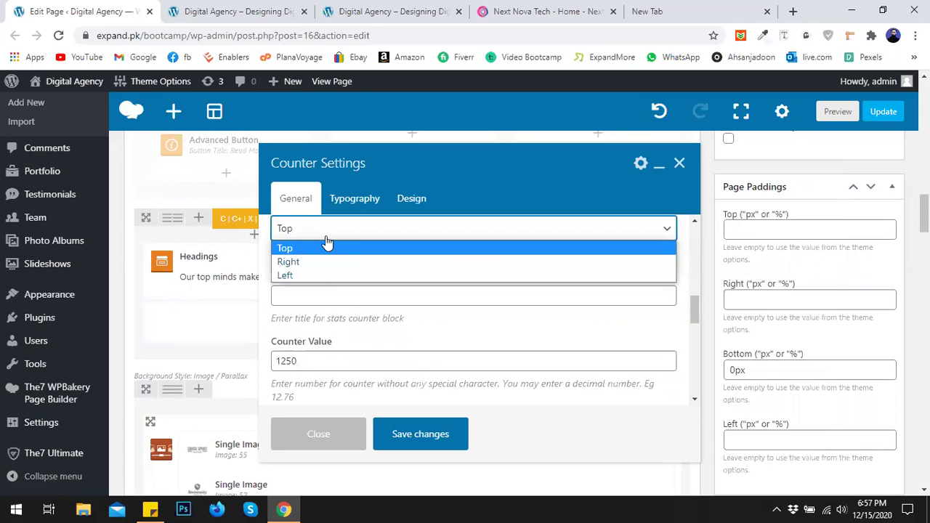
{"action": "left_click", "coordinate": [319, 274]}
Title the counter "Customer Satisfaction" and set its counter value to 95
{"action": "left_click", "coordinate": [331, 294]}
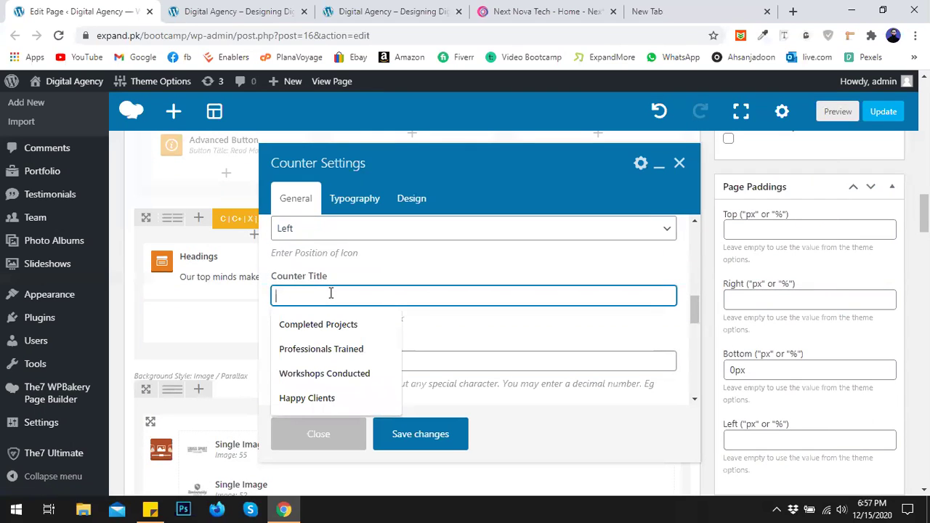
{"action": "type", "text": "cUSTIOM"}
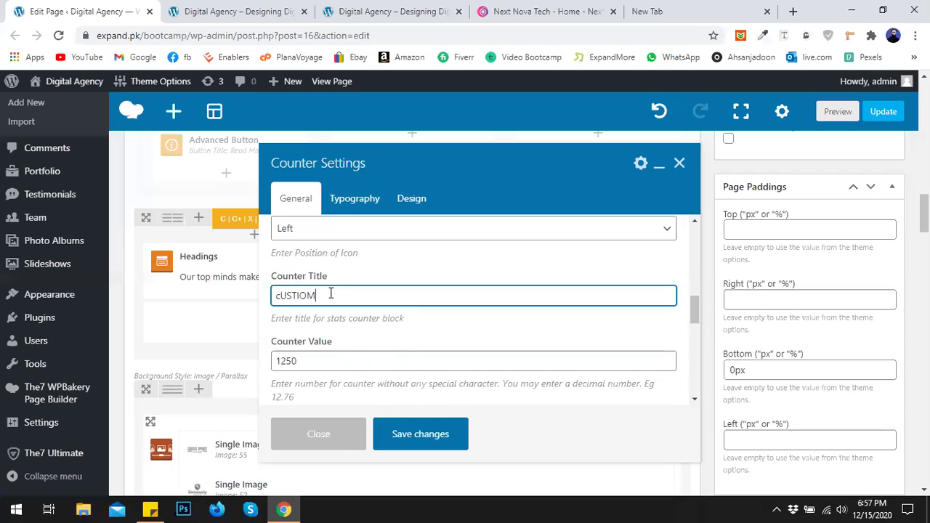
{"action": "type", "text": "Customer Satisfaction"}
{"action": "left_click_drag", "start_coordinate": [298, 365], "coordinate": [280, 355]}
{"action": "type", "text": "95"}
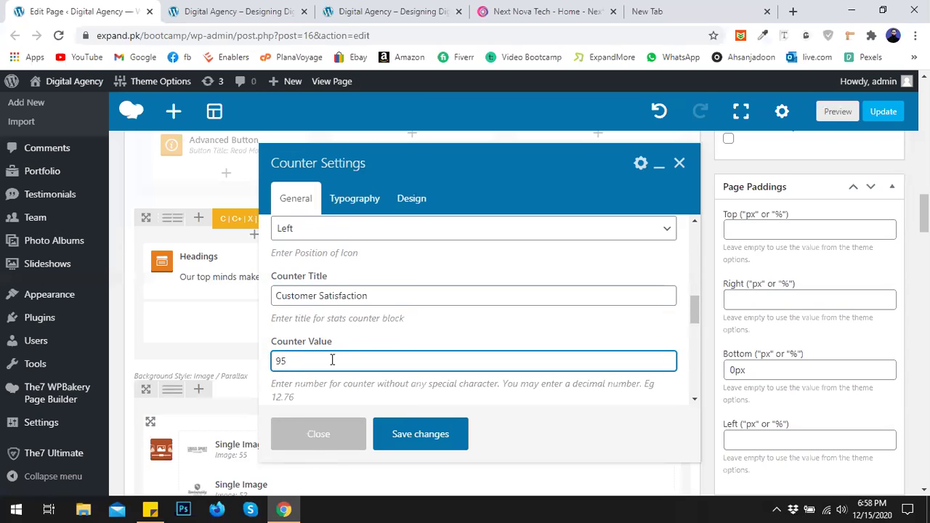
Set the counter value suffix to "+"
{"action": "scroll", "coordinate": [352, 336], "scroll_direction": "down", "scroll_amount": 3}
{"action": "scroll", "coordinate": [390, 329], "scroll_direction": "down", "scroll_amount": 2}
{"action": "scroll", "coordinate": [376, 300], "scroll_direction": "up", "scroll_amount": 1}
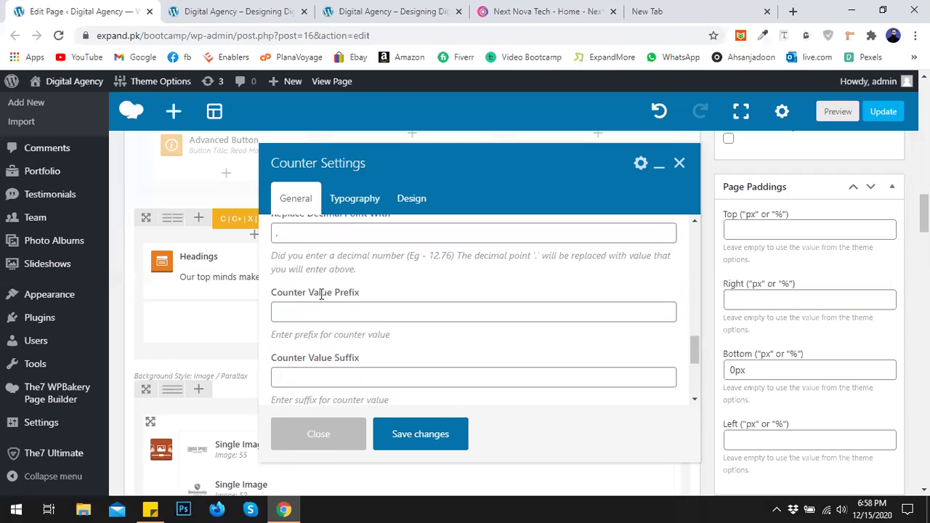
{"action": "scroll", "coordinate": [362, 330], "scroll_direction": "down", "scroll_amount": 1}
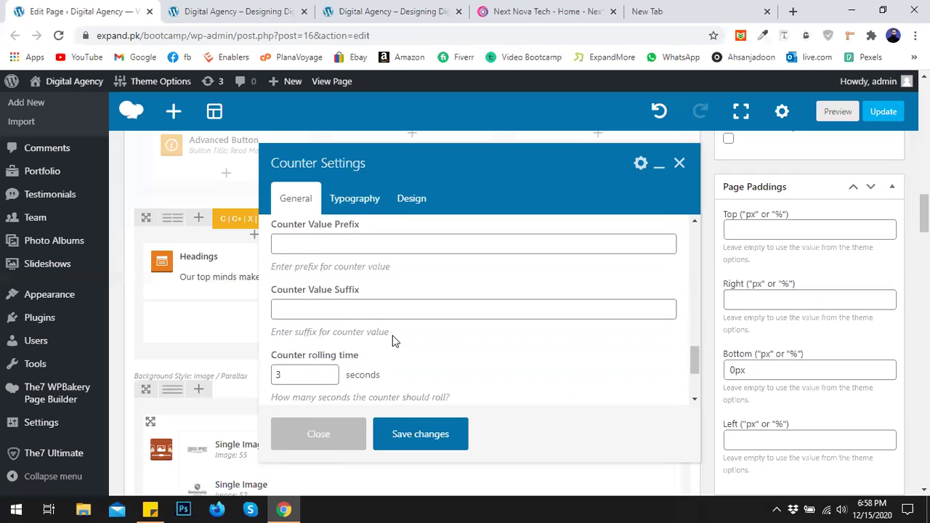
{"action": "scroll", "coordinate": [392, 340], "scroll_direction": "down", "scroll_amount": 2}
{"action": "scroll", "coordinate": [395, 339], "scroll_direction": "up", "scroll_amount": 2}
{"action": "left_click", "coordinate": [373, 305]}
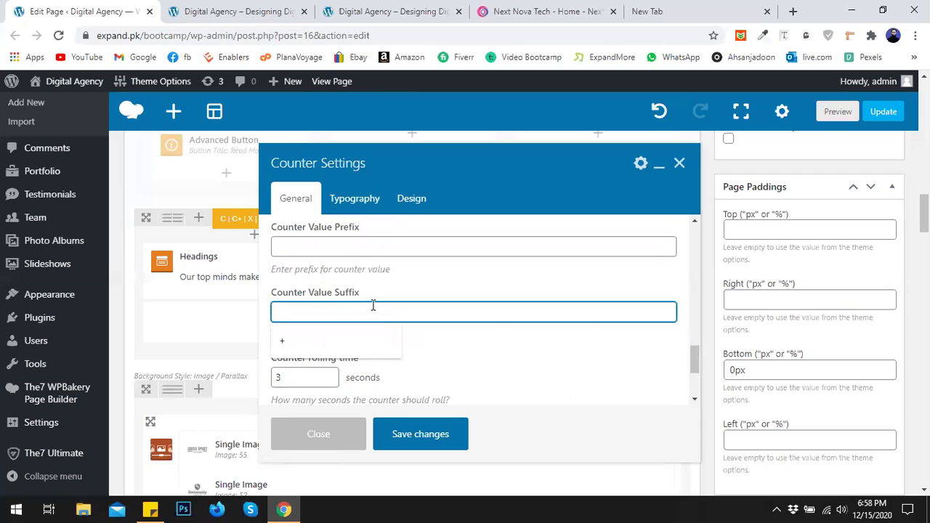
{"action": "left_click", "coordinate": [356, 338]}
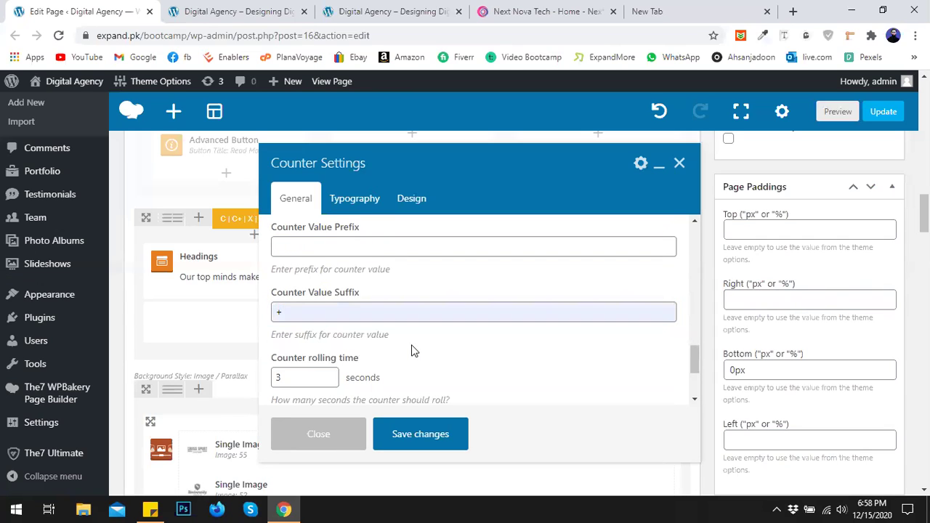
{"action": "scroll", "coordinate": [411, 335], "scroll_direction": "up", "scroll_amount": 4}
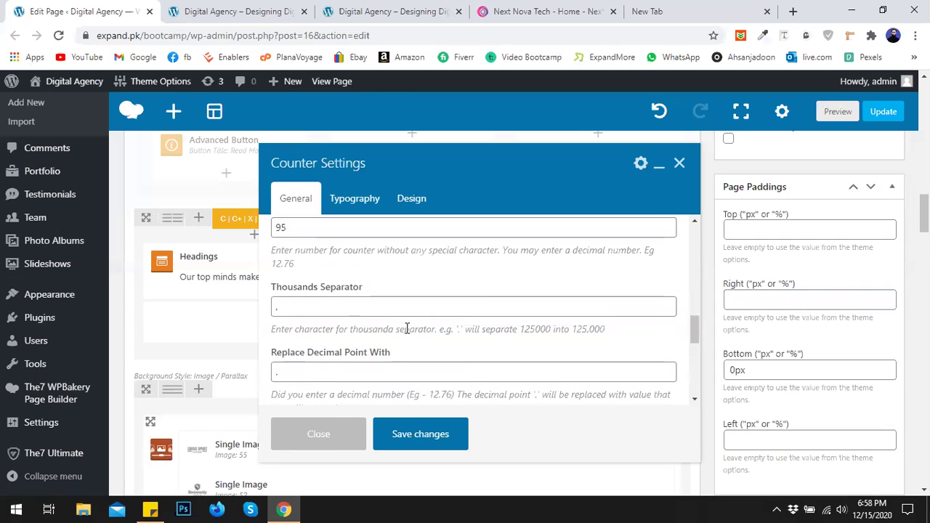
{"action": "scroll", "coordinate": [407, 325], "scroll_direction": "down", "scroll_amount": 4}
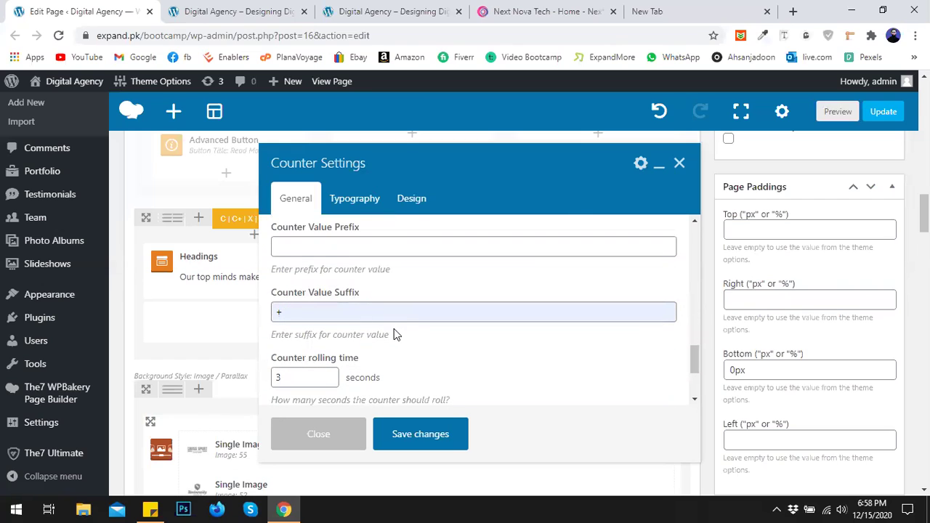
Look through the counter's typography and design settings and save the counter
{"action": "left_click", "coordinate": [361, 204]}
{"action": "scroll", "coordinate": [403, 303], "scroll_direction": "down", "scroll_amount": 5}
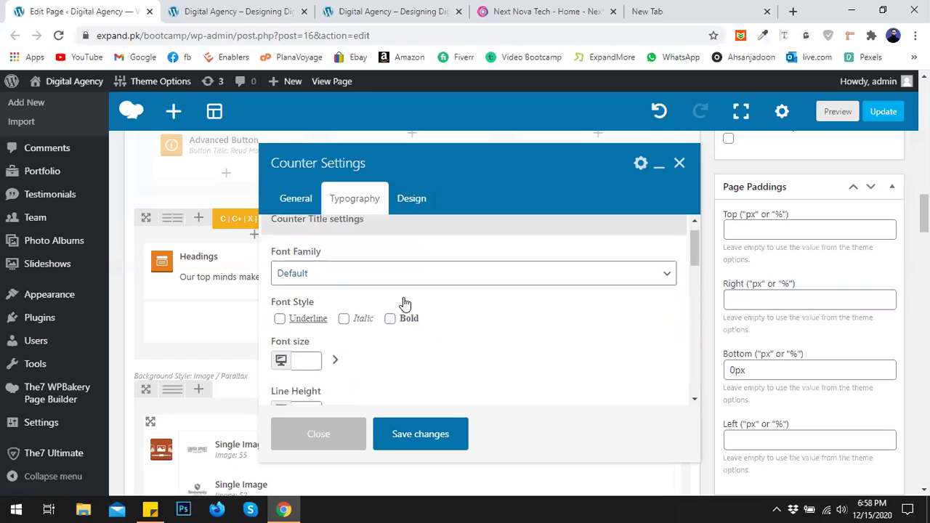
{"action": "left_click", "coordinate": [409, 201]}
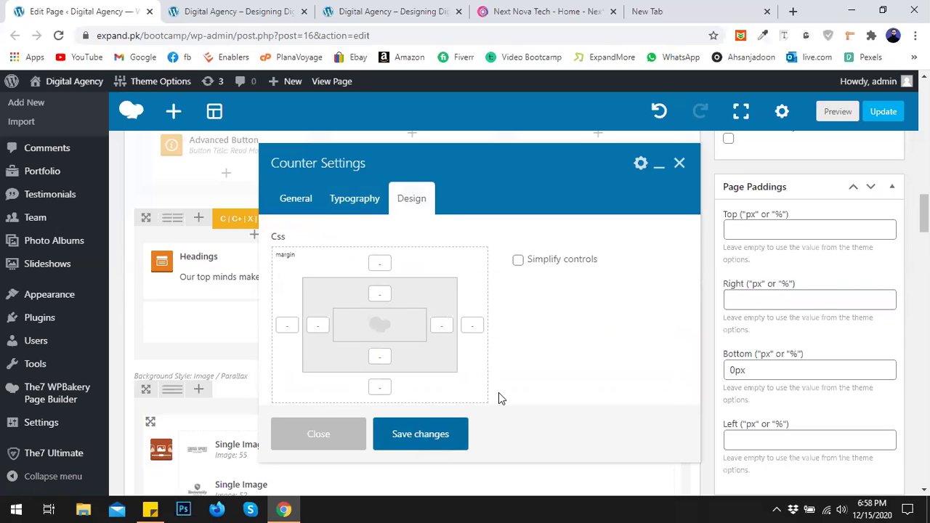
Preview the page to check the Customer Satisfaction counter over the image background, and return to the page editor
{"action": "left_click", "coordinate": [838, 111]}
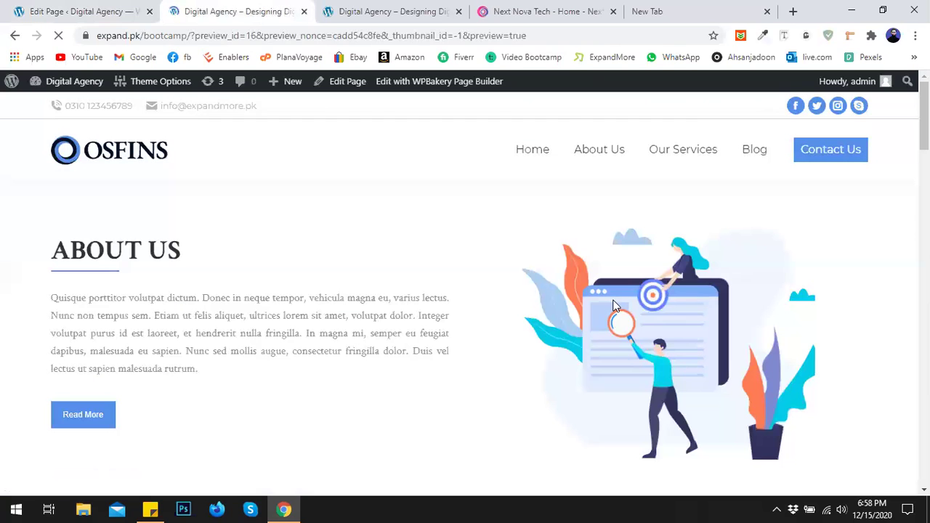
{"action": "scroll", "coordinate": [901, 396], "scroll_direction": "down", "scroll_amount": 15}
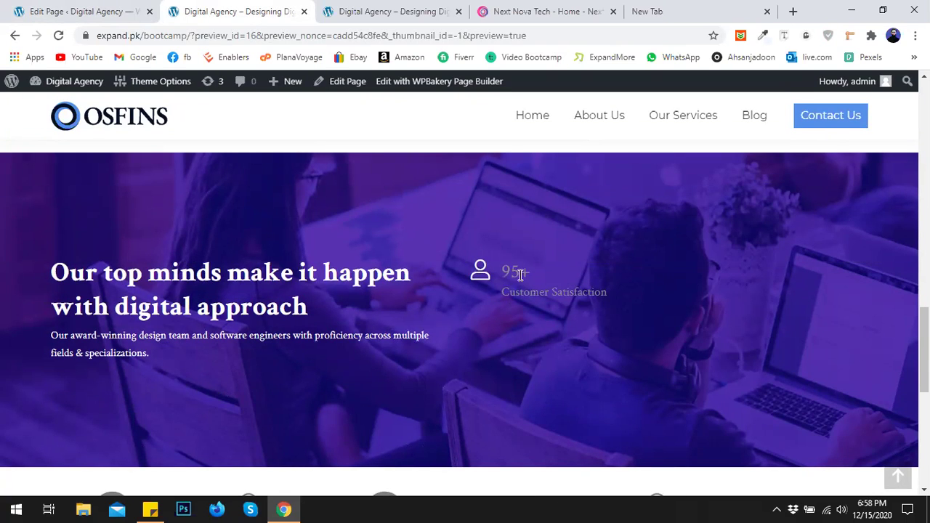
{"action": "left_click", "coordinate": [136, 6]}
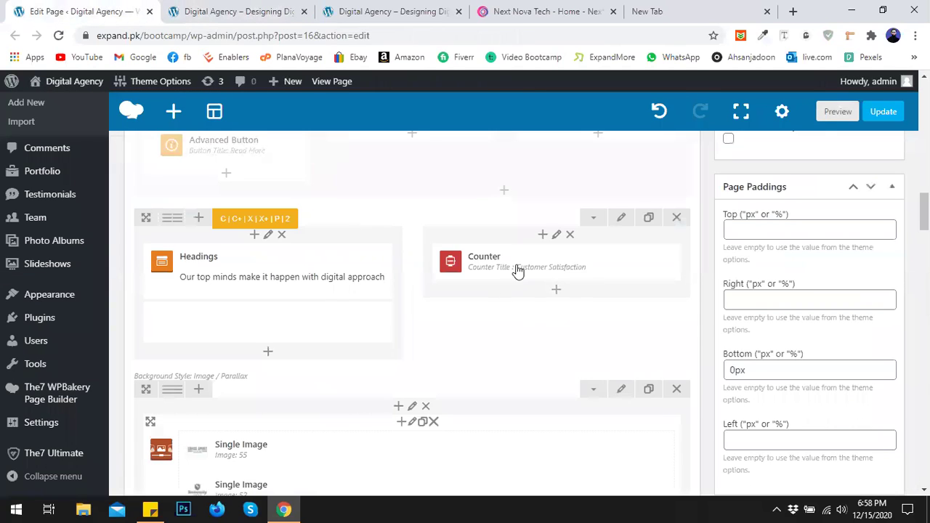
Add two inner rows with two columns each below the Customer Satisfaction counter
{"action": "left_click", "coordinate": [557, 290]}
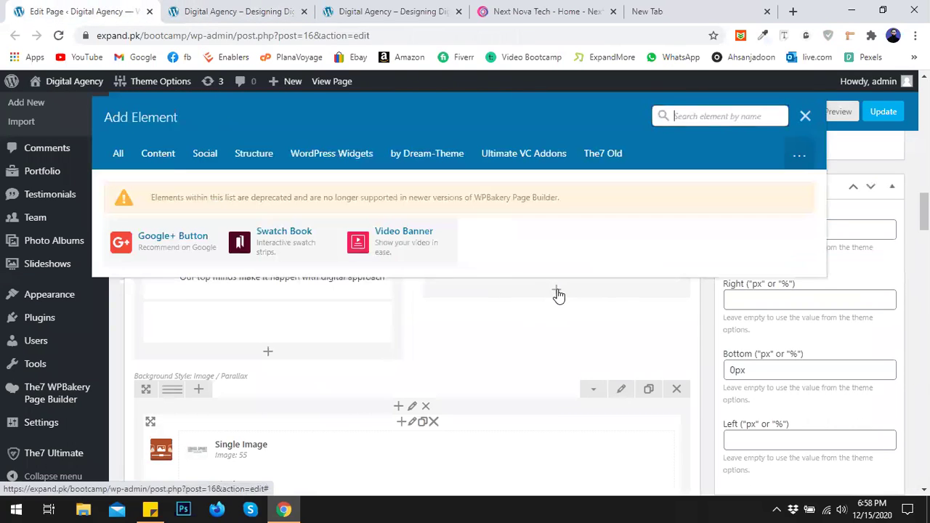
{"action": "left_click", "coordinate": [123, 152]}
{"action": "left_click", "coordinate": [478, 309]}
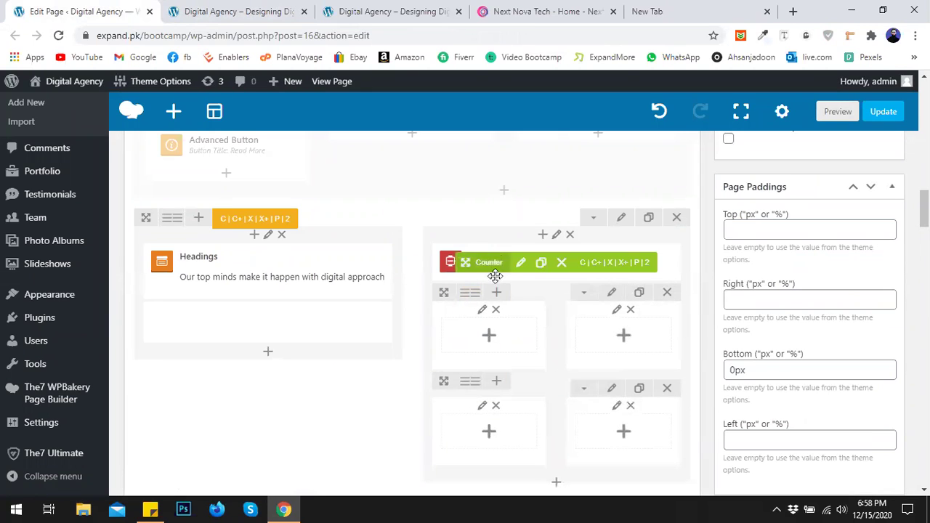
Move the Customer Satisfaction counter into the first column of the upper inner row and clear the element clipboard
{"action": "left_click_drag", "start_coordinate": [489, 334], "coordinate": [501, 309]}
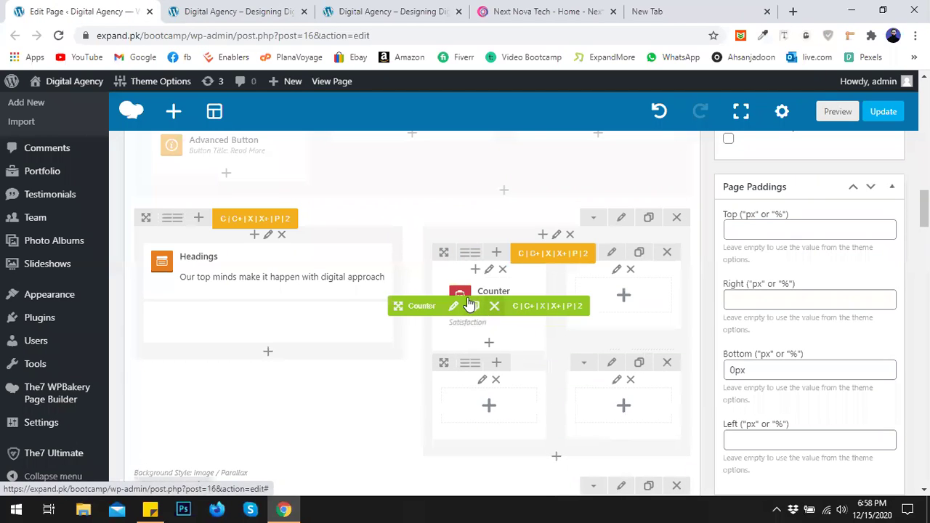
{"action": "left_click", "coordinate": [582, 308]}
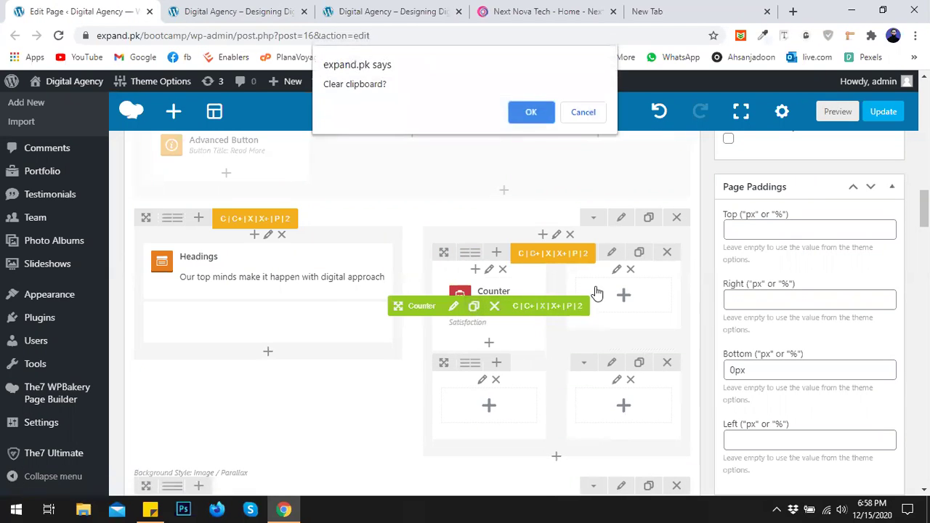
{"action": "left_click", "coordinate": [539, 118]}
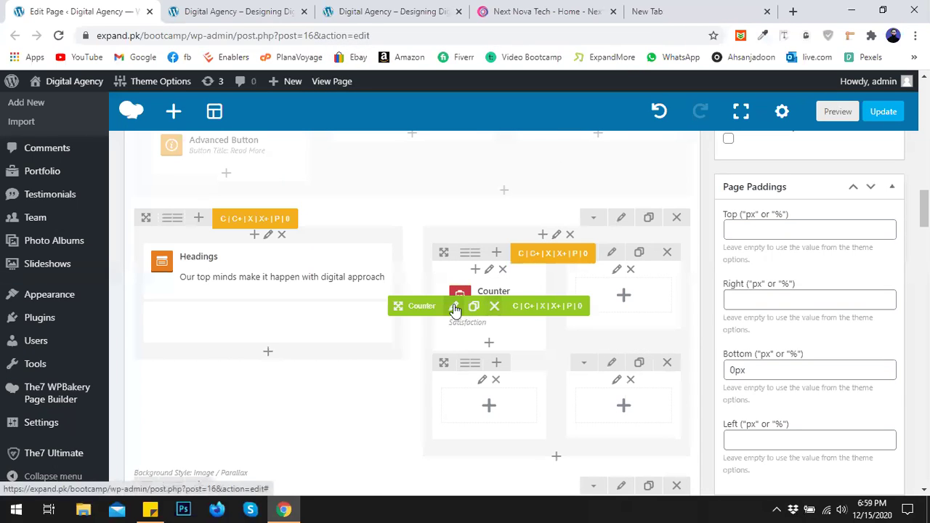
Set the Customer Satisfaction counter's title text color to white
{"action": "left_click", "coordinate": [454, 309]}
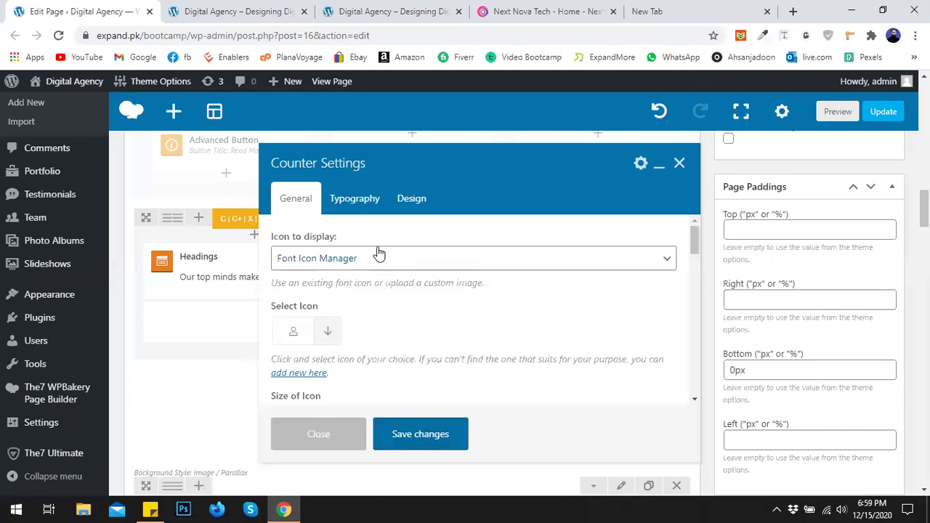
{"action": "left_click", "coordinate": [353, 198]}
{"action": "scroll", "coordinate": [428, 312], "scroll_direction": "down", "scroll_amount": 2}
{"action": "left_click", "coordinate": [332, 280]}
{"action": "scroll", "coordinate": [347, 305], "scroll_direction": "down", "scroll_amount": 2}
{"action": "left_click", "coordinate": [300, 306]}
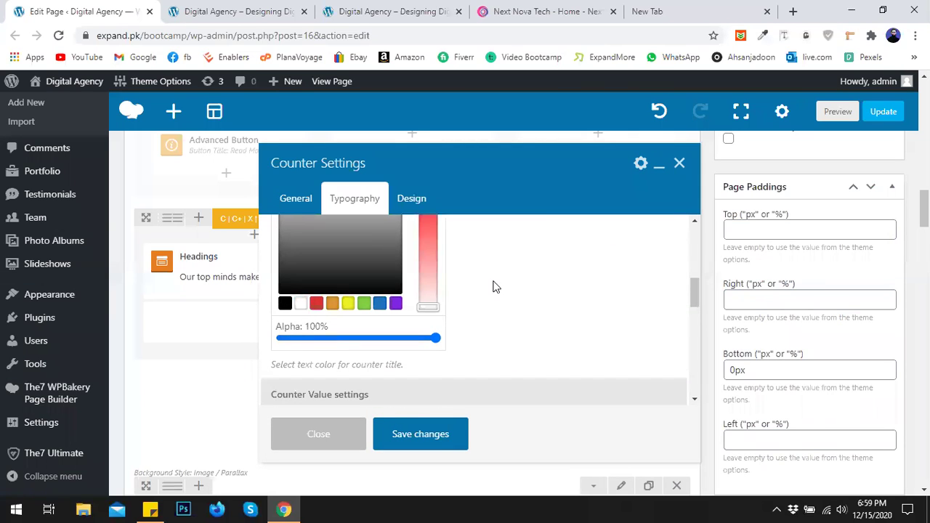
{"action": "scroll", "coordinate": [414, 306], "scroll_direction": "down", "scroll_amount": 5}
{"action": "scroll", "coordinate": [335, 316], "scroll_direction": "up", "scroll_amount": 2}
{"action": "scroll", "coordinate": [335, 316], "scroll_direction": "up", "scroll_amount": 1}
{"action": "scroll", "coordinate": [360, 311], "scroll_direction": "down", "scroll_amount": 1}
{"action": "scroll", "coordinate": [364, 311], "scroll_direction": "up", "scroll_amount": 4}
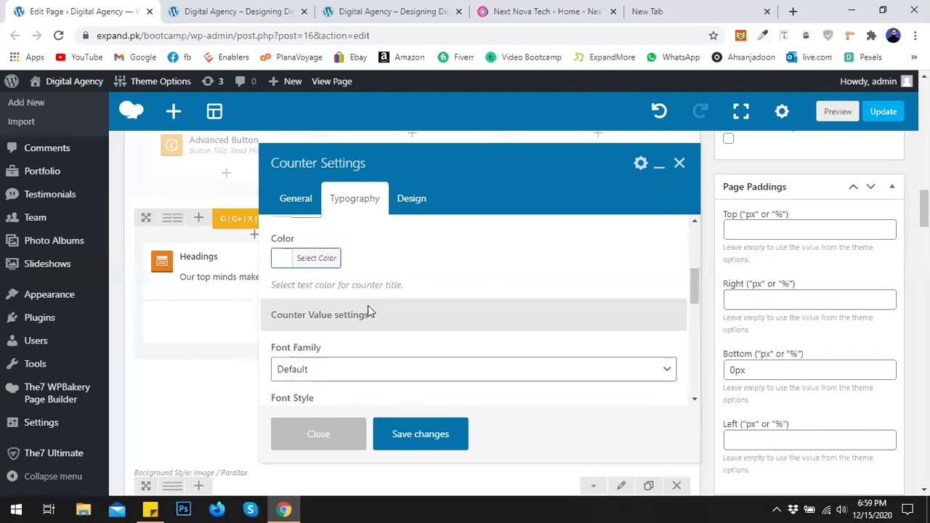
Set the counter value's text color to white
{"action": "scroll", "coordinate": [367, 306], "scroll_direction": "down", "scroll_amount": 4}
{"action": "left_click", "coordinate": [320, 312]}
{"action": "scroll", "coordinate": [320, 312], "scroll_direction": "down", "scroll_amount": 2}
{"action": "scroll", "coordinate": [322, 317], "scroll_direction": "down", "scroll_amount": 2}
{"action": "left_click", "coordinate": [300, 264]}
Set the text color of the typography group following the Counter Value settings to white, and return to the general counter settings
{"action": "scroll", "coordinate": [453, 312], "scroll_direction": "down", "scroll_amount": 5}
{"action": "left_click", "coordinate": [328, 368]}
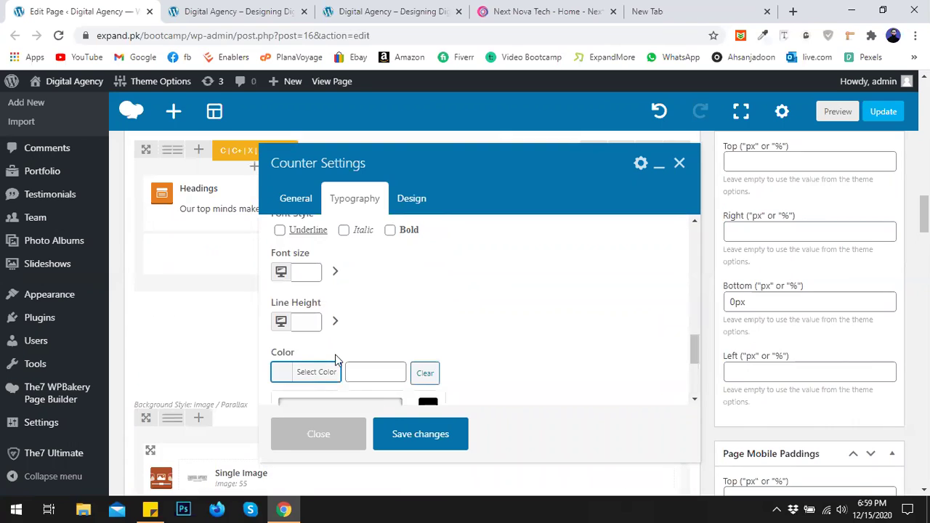
{"action": "scroll", "coordinate": [333, 371], "scroll_direction": "down", "scroll_amount": 2}
{"action": "left_click", "coordinate": [300, 394]}
{"action": "scroll", "coordinate": [394, 257], "scroll_direction": "up", "scroll_amount": 2}
{"action": "left_click", "coordinate": [413, 199]}
{"action": "left_click", "coordinate": [303, 209]}
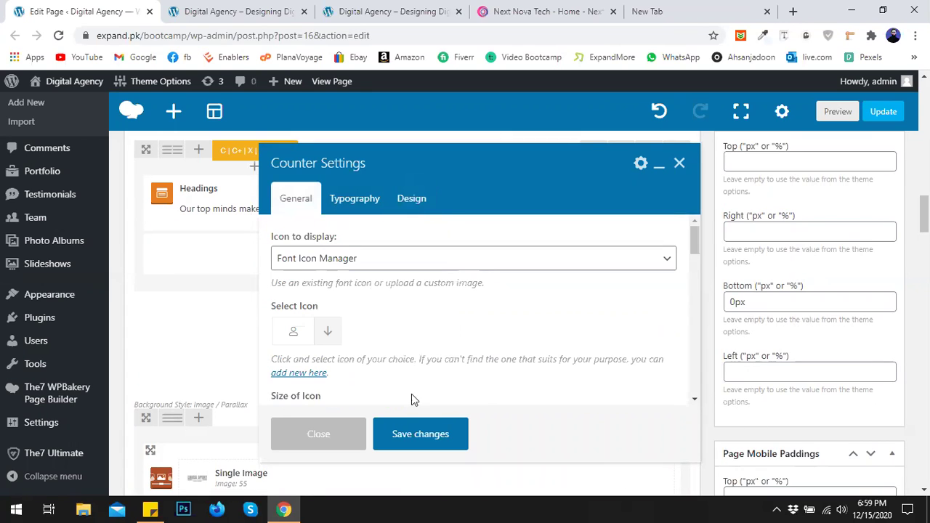
Save the edited Customer Satisfaction counter, paste copies into the three empty inner-row columns, and preview the statistics section
{"action": "left_click", "coordinate": [418, 434]}
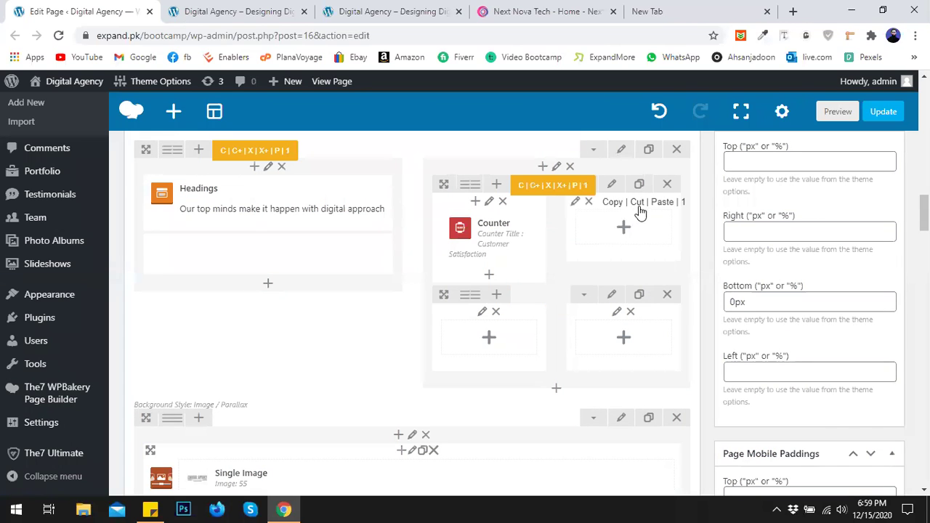
{"action": "left_click", "coordinate": [654, 204]}
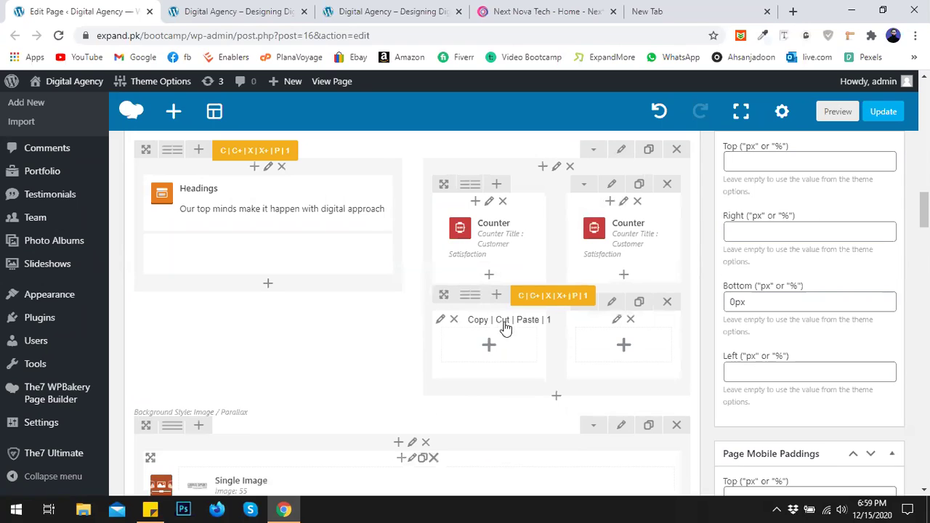
{"action": "left_click", "coordinate": [647, 207]}
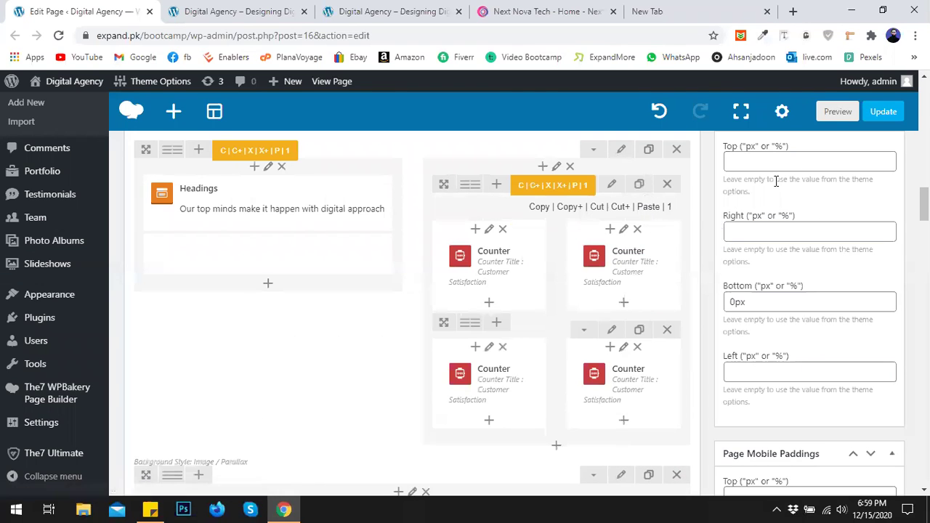
{"action": "left_click", "coordinate": [834, 113]}
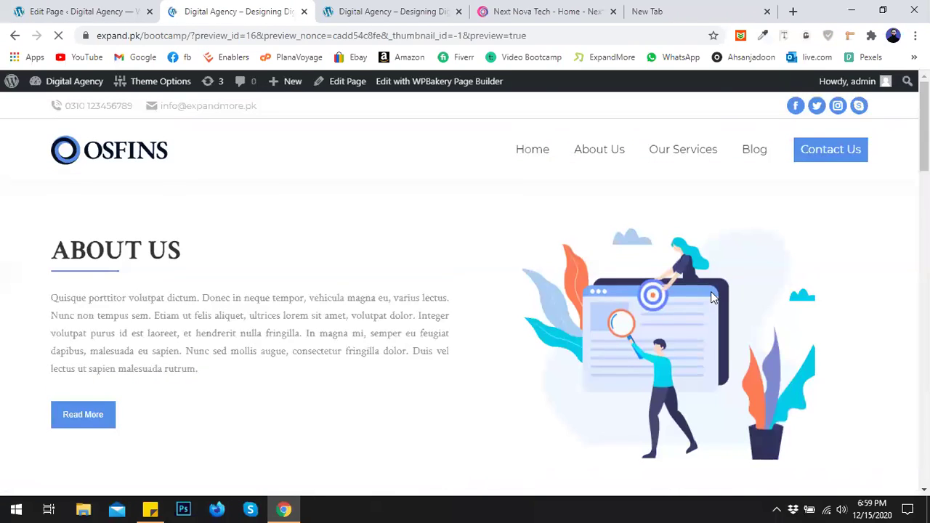
{"action": "scroll", "coordinate": [710, 298], "scroll_direction": "down", "scroll_amount": 10}
{"action": "scroll", "coordinate": [710, 297], "scroll_direction": "down", "scroll_amount": 6}
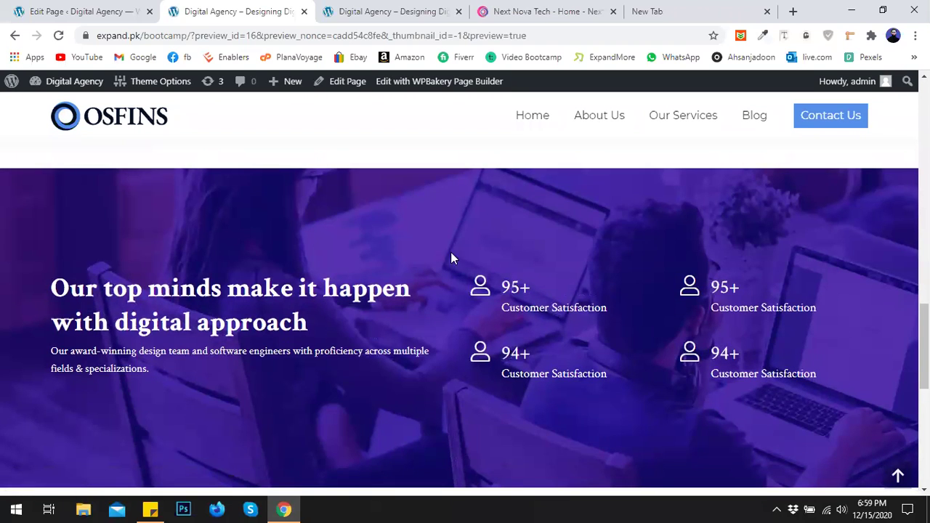
Enable equal height columns and set the content position to Middle for the statistics row, and preview the section
{"action": "left_click", "coordinate": [102, 11]}
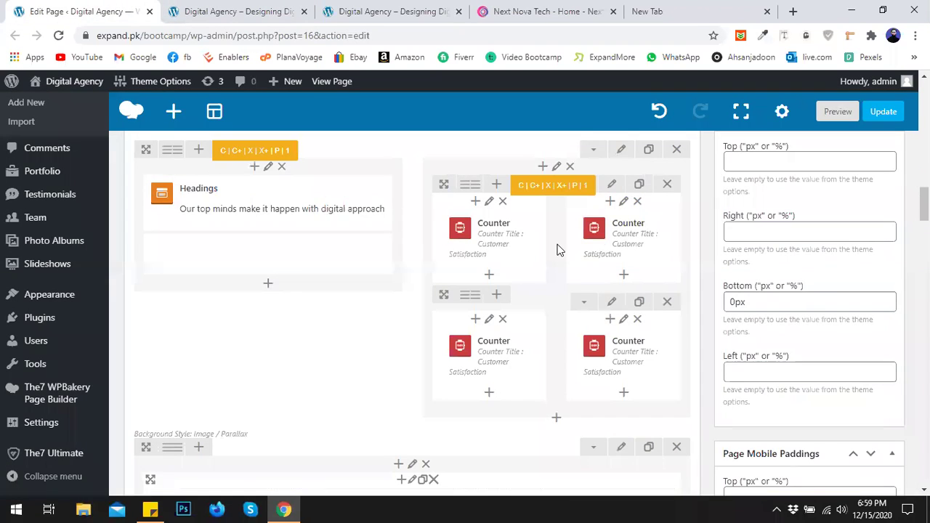
{"action": "left_click", "coordinate": [621, 150]}
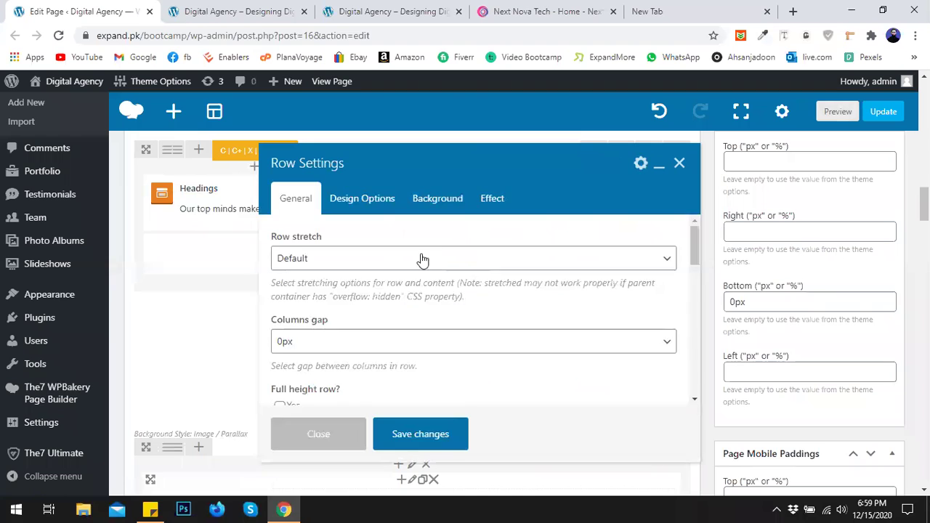
{"action": "scroll", "coordinate": [356, 288], "scroll_direction": "down", "scroll_amount": 1}
{"action": "scroll", "coordinate": [355, 288], "scroll_direction": "down", "scroll_amount": 1}
{"action": "left_click", "coordinate": [280, 329]}
{"action": "scroll", "coordinate": [293, 329], "scroll_direction": "down", "scroll_amount": 2}
{"action": "left_click", "coordinate": [317, 315]}
{"action": "left_click", "coordinate": [307, 361]}
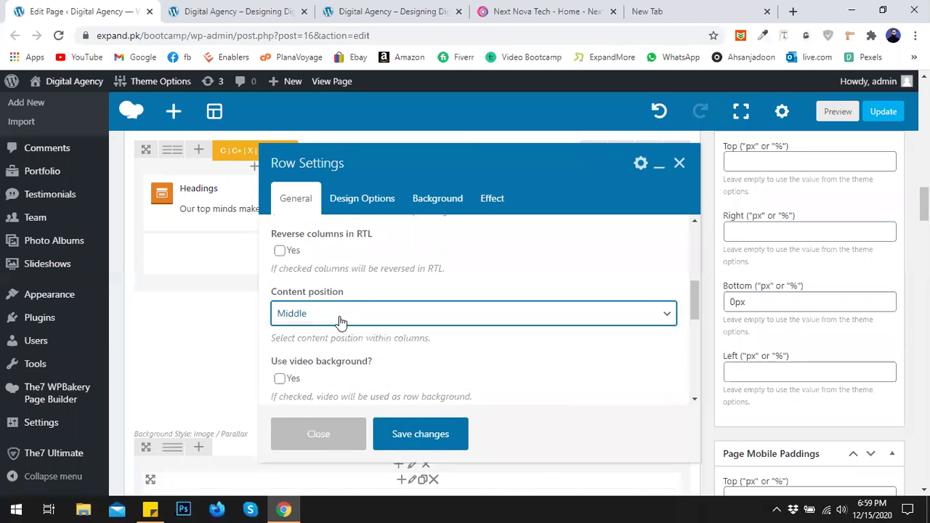
{"action": "key", "text": "Escape"}
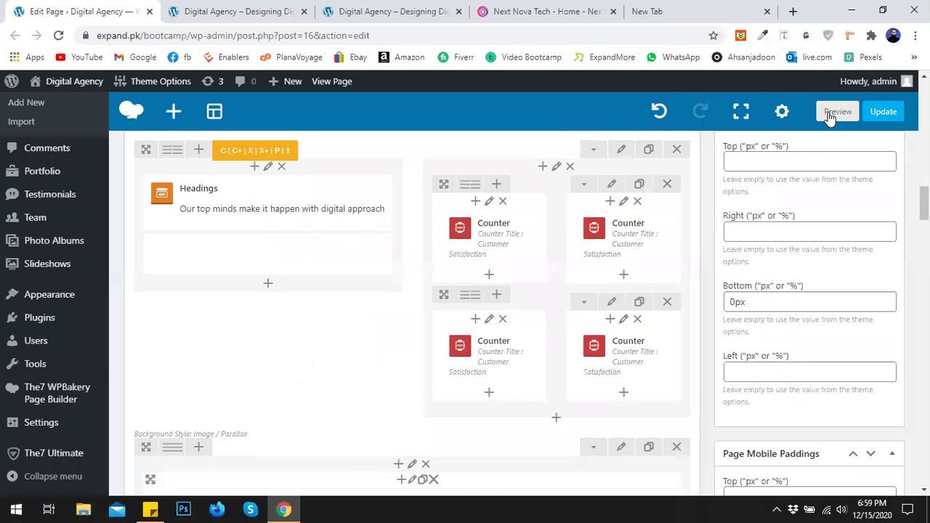
{"action": "left_click", "coordinate": [830, 114]}
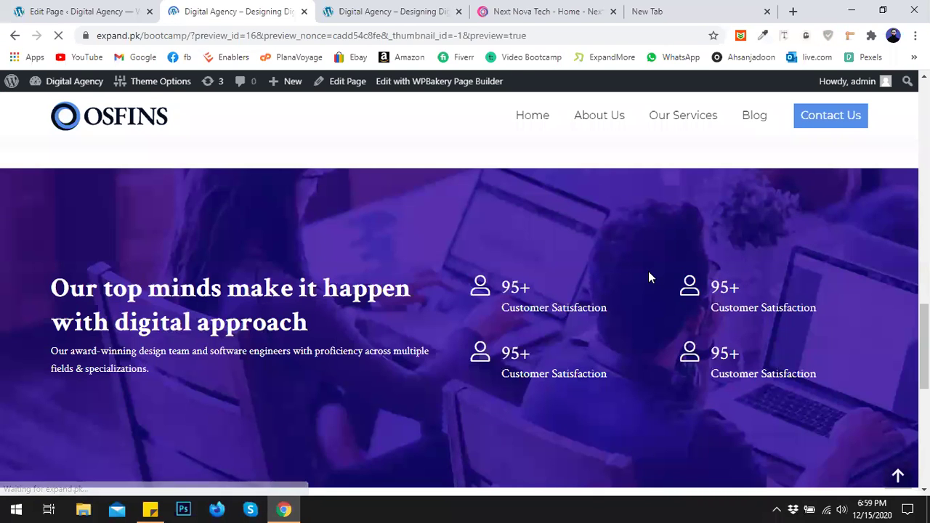
{"action": "scroll", "coordinate": [802, 275], "scroll_direction": "down", "scroll_amount": 10}
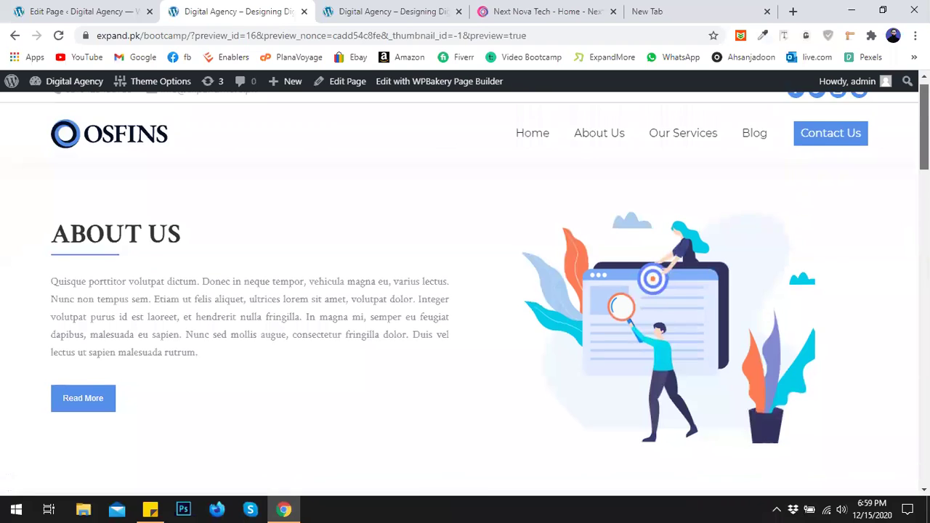
{"action": "scroll", "coordinate": [516, 329], "scroll_direction": "down", "scroll_amount": 1}
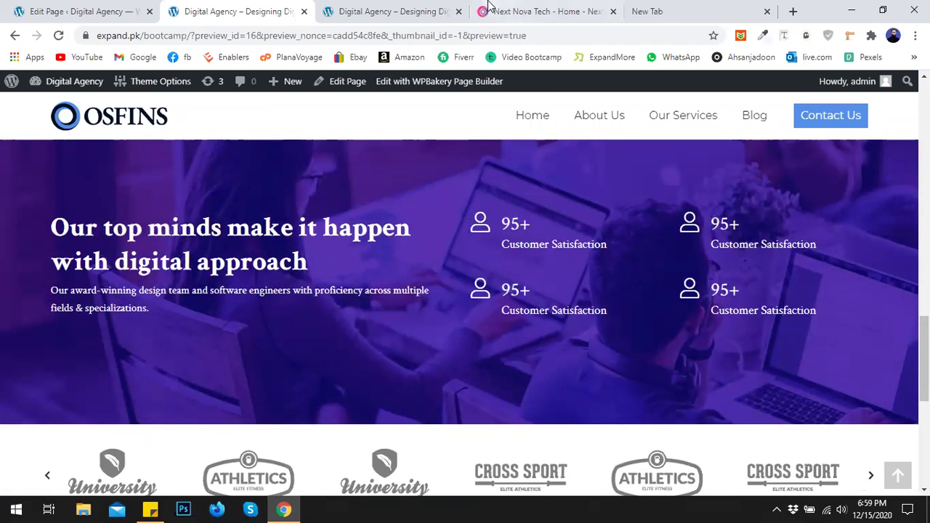
Set the border width around the lower inner row of counters to 1 in its design options
{"action": "left_click", "coordinate": [56, 10]}
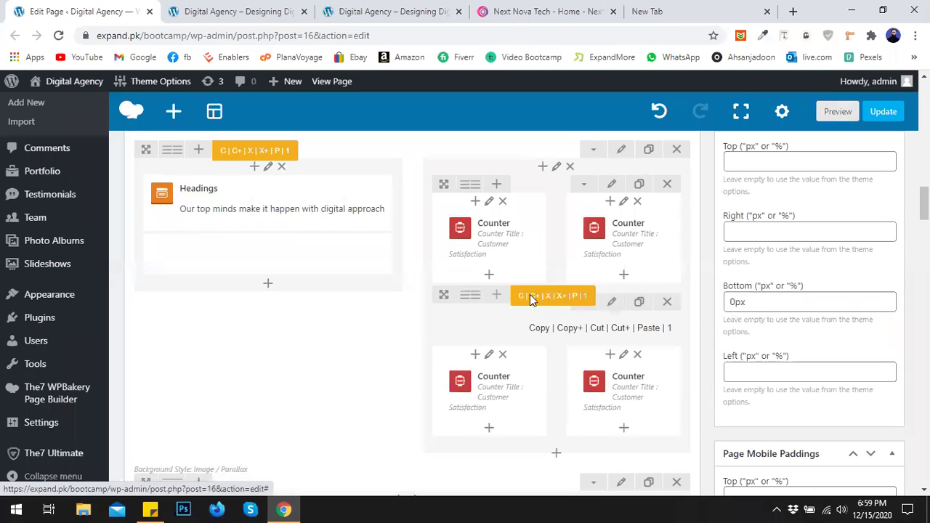
{"action": "left_click", "coordinate": [613, 304]}
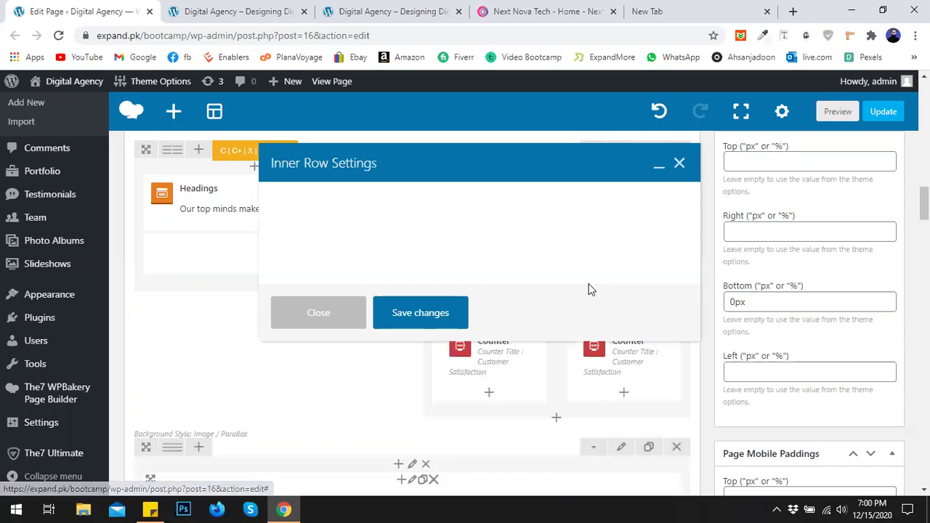
{"action": "left_click", "coordinate": [359, 211]}
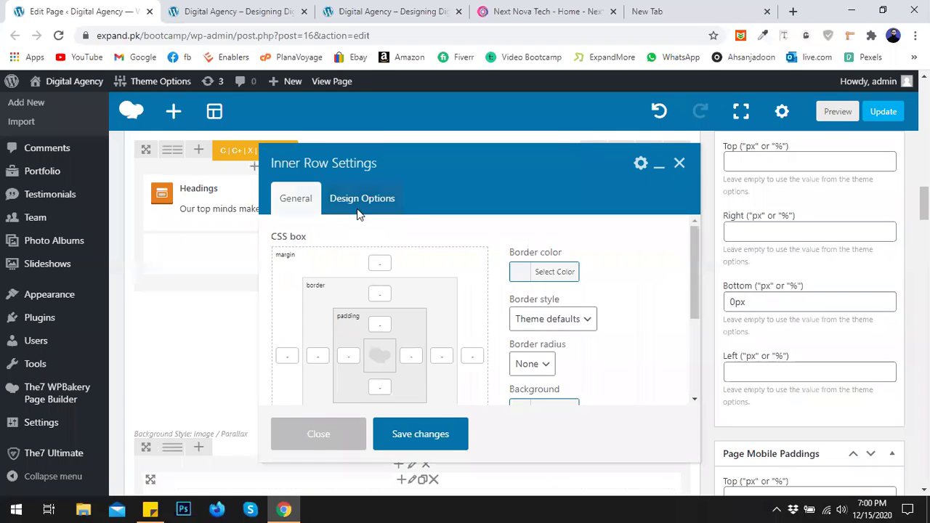
{"action": "scroll", "coordinate": [436, 276], "scroll_direction": "down", "scroll_amount": 1}
{"action": "left_click", "coordinate": [442, 288]}
{"action": "type", "text": "1"}
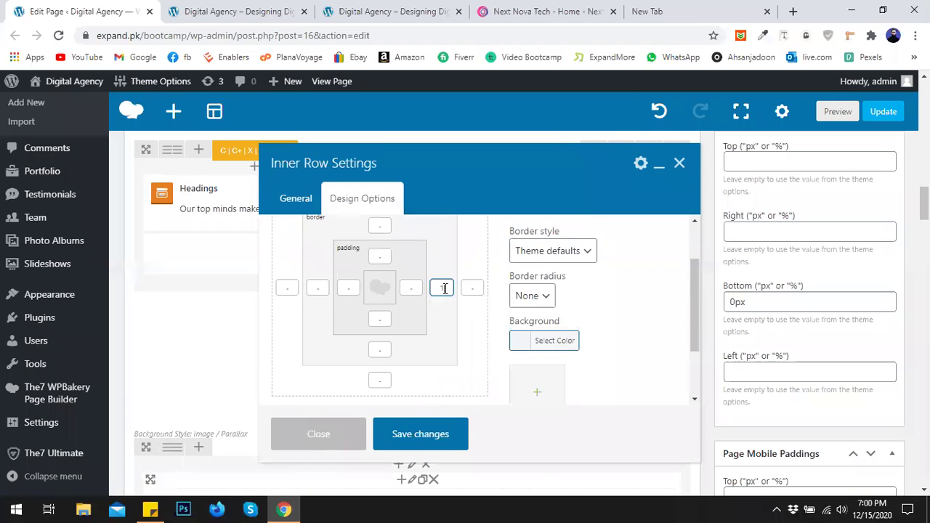
{"action": "scroll", "coordinate": [390, 297], "scroll_direction": "up", "scroll_amount": 1}
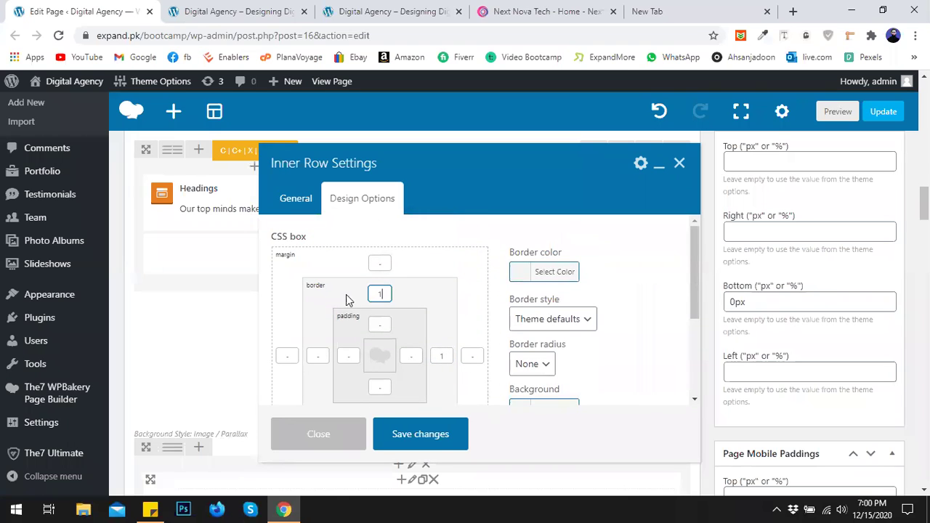
{"action": "scroll", "coordinate": [341, 343], "scroll_direction": "down", "scroll_amount": 1}
{"action": "left_click", "coordinate": [379, 351]}
{"action": "scroll", "coordinate": [557, 332], "scroll_direction": "up", "scroll_amount": 1}
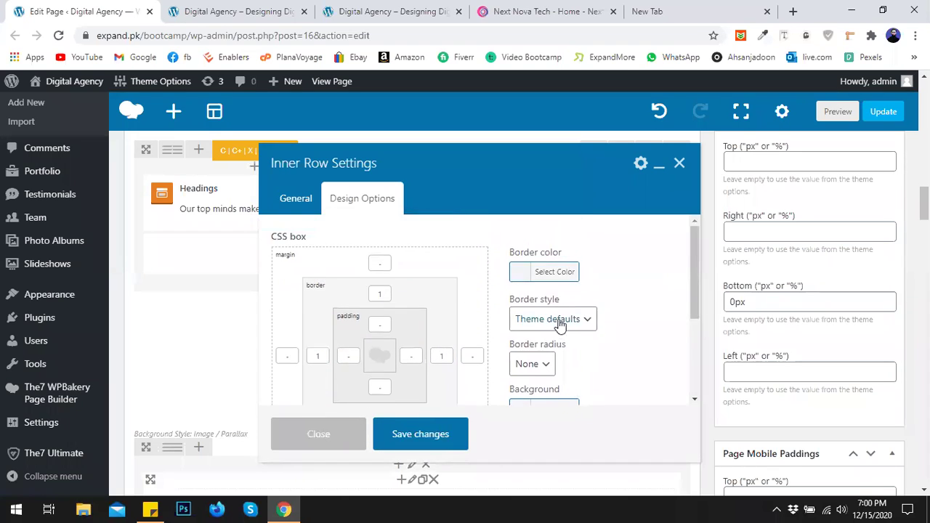
Set the border color of the lower counters' inner row to white
{"action": "left_click", "coordinate": [566, 279]}
{"action": "scroll", "coordinate": [538, 319], "scroll_direction": "down", "scroll_amount": 1}
{"action": "left_click", "coordinate": [507, 300]}
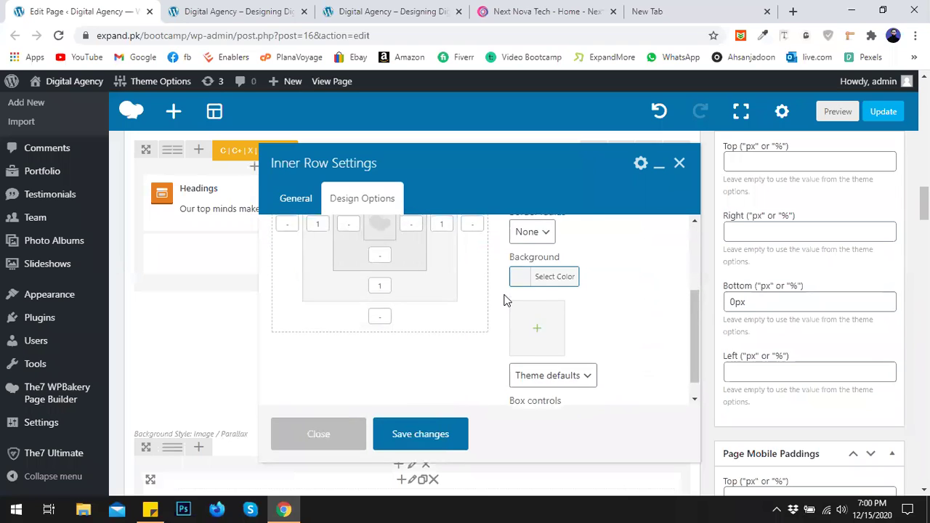
{"action": "scroll", "coordinate": [524, 300], "scroll_direction": "up", "scroll_amount": 1}
{"action": "left_click", "coordinate": [540, 304]}
{"action": "left_click", "coordinate": [546, 303]}
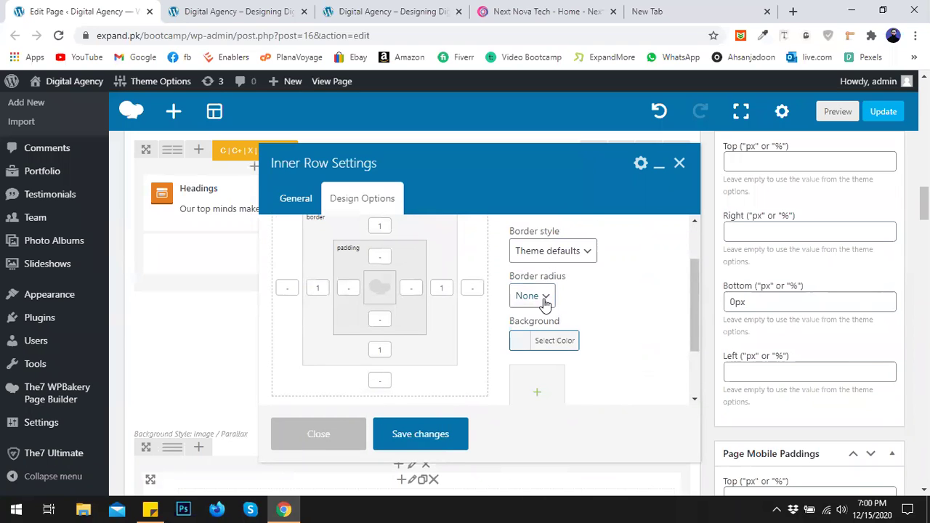
Give the inner row a white #ffffff background and save its settings
{"action": "left_click", "coordinate": [565, 342]}
{"action": "scroll", "coordinate": [565, 348], "scroll_direction": "down", "scroll_amount": 2}
{"action": "left_click", "coordinate": [536, 390]}
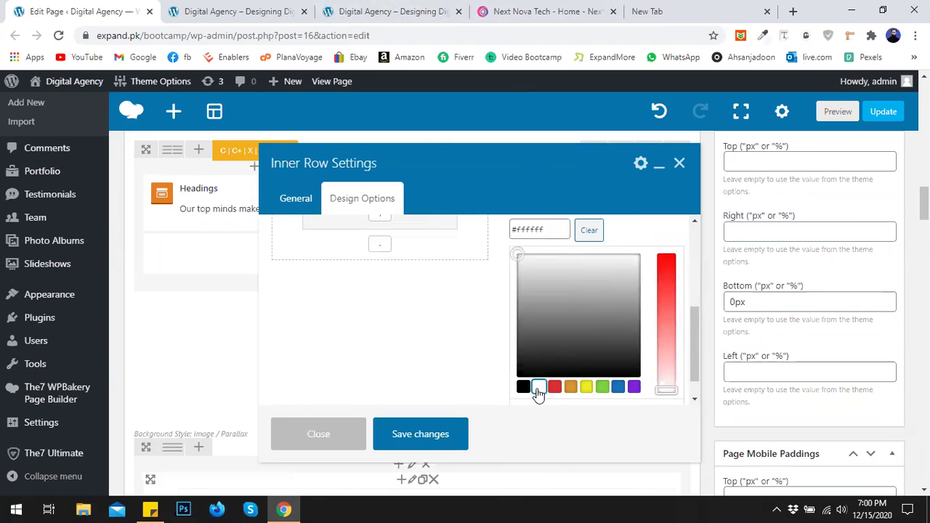
{"action": "left_click", "coordinate": [473, 372]}
{"action": "left_click", "coordinate": [464, 433]}
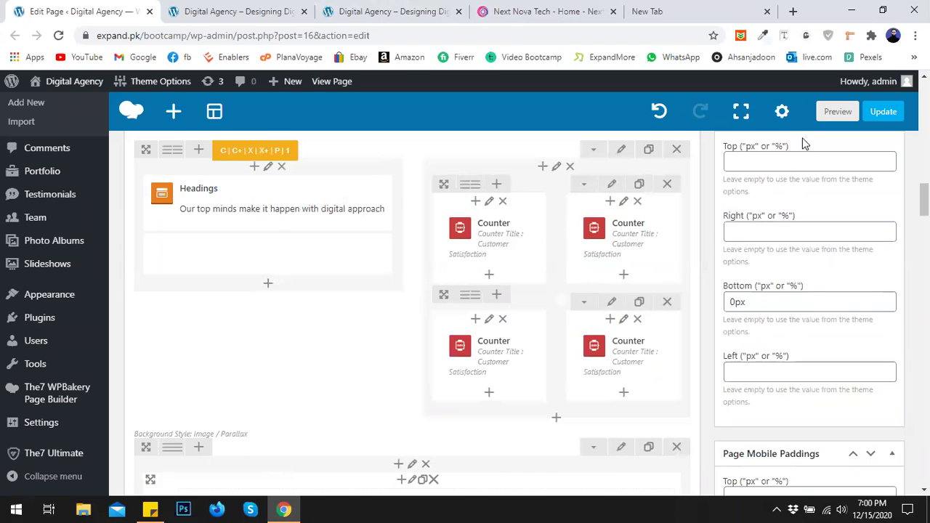
Preview the page, inspect the counters section, and return to the page editor
{"action": "left_click", "coordinate": [837, 113]}
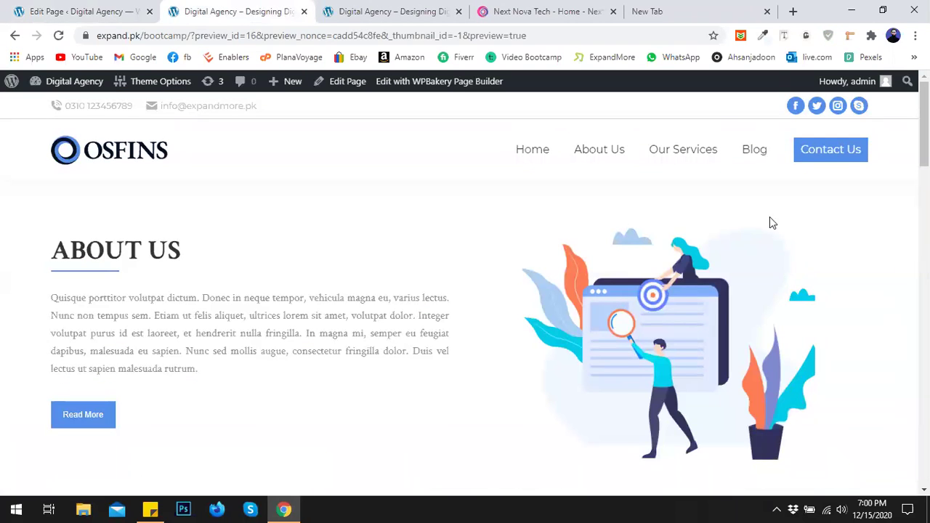
{"action": "left_click_drag", "start_coordinate": [924, 135], "coordinate": [925, 372]}
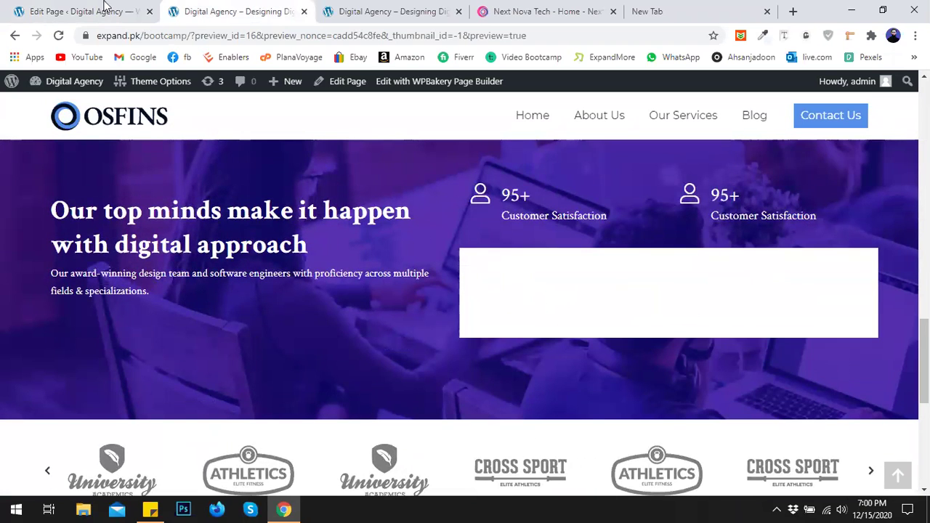
{"action": "key", "text": "ctrl+1"}
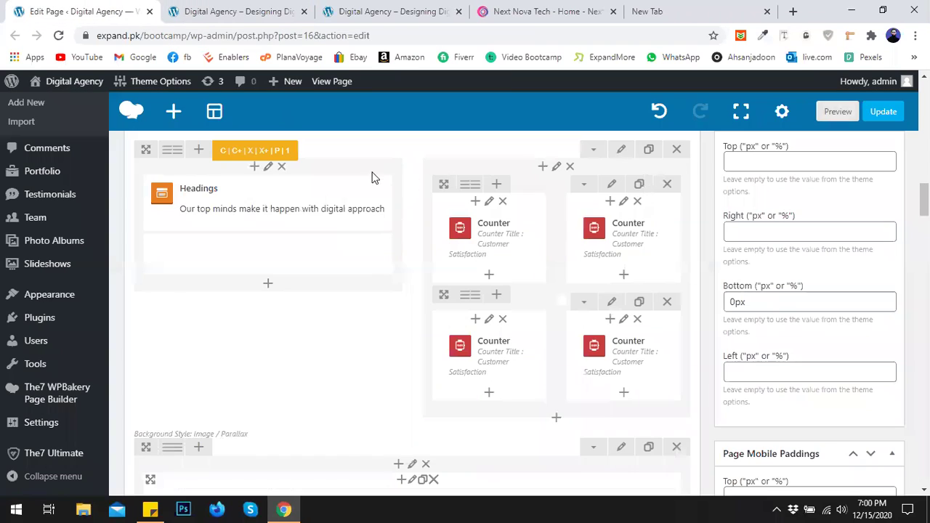
Reopen the design options of the lower counters' inner row and clear its background color
{"action": "left_click", "coordinate": [613, 302]}
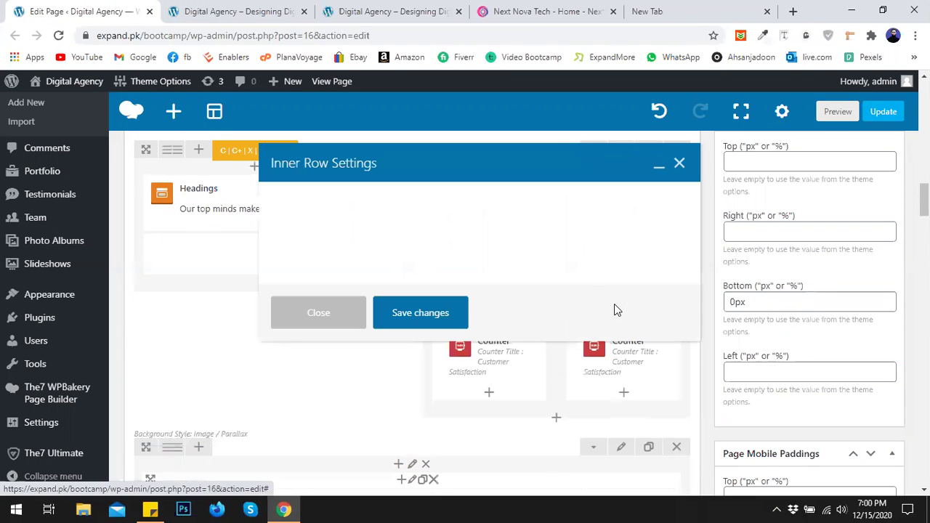
{"action": "left_click", "coordinate": [384, 203]}
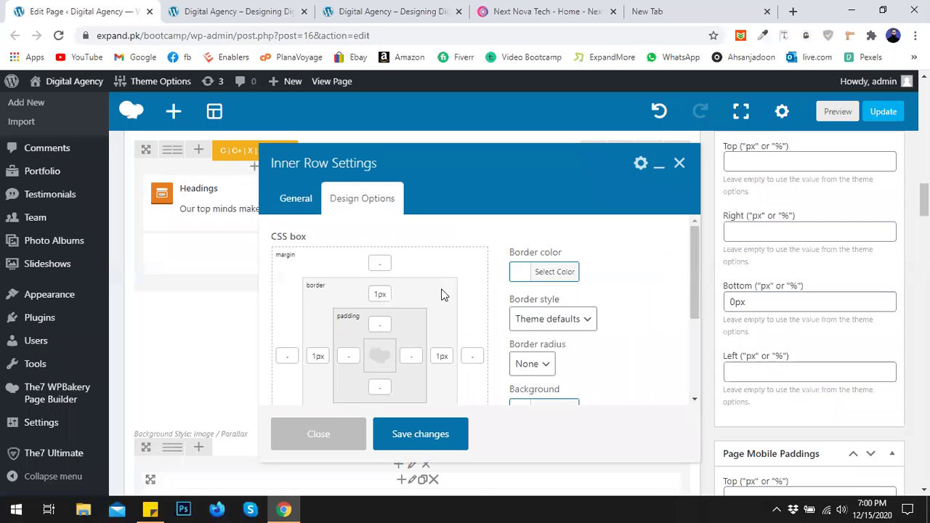
{"action": "scroll", "coordinate": [444, 293], "scroll_direction": "down", "scroll_amount": 1}
{"action": "scroll", "coordinate": [363, 350], "scroll_direction": "up", "scroll_amount": 1}
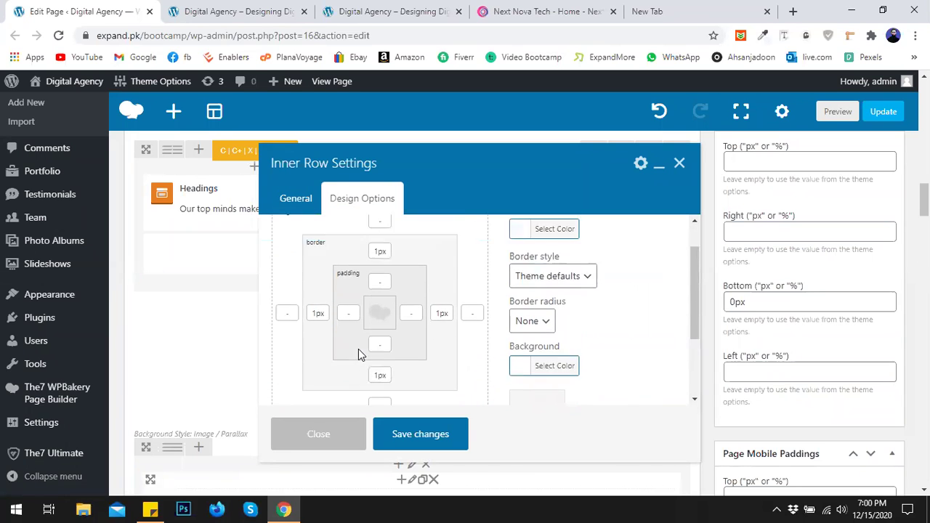
{"action": "scroll", "coordinate": [448, 316], "scroll_direction": "down", "scroll_amount": 1}
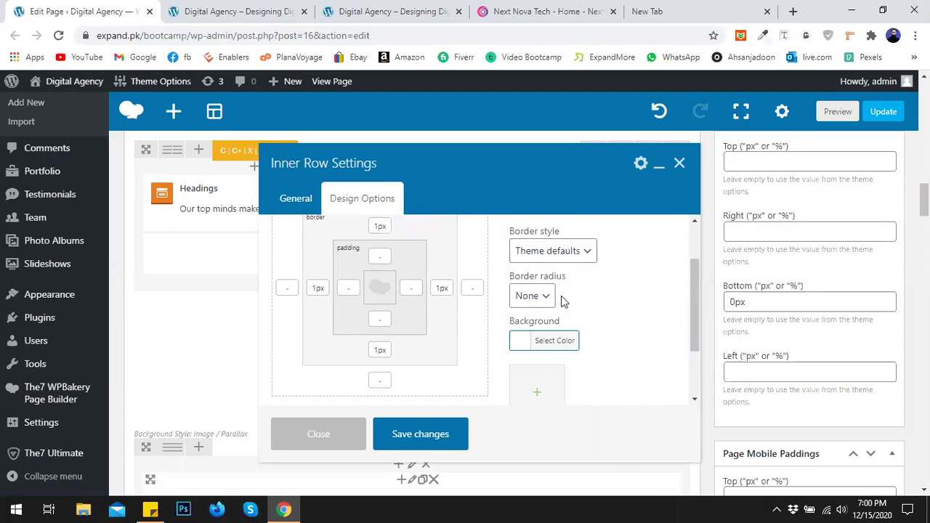
{"action": "scroll", "coordinate": [566, 298], "scroll_direction": "up", "scroll_amount": 1}
{"action": "scroll", "coordinate": [578, 309], "scroll_direction": "down", "scroll_amount": 1}
{"action": "left_click", "coordinate": [571, 342]}
{"action": "left_click", "coordinate": [585, 366]}
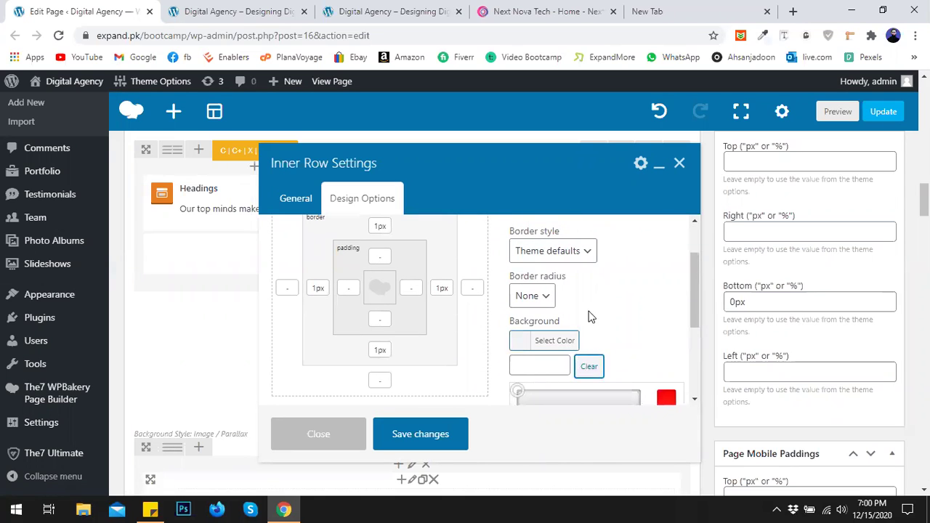
Set the inner row's border style to Solid, save it, and check the counters in the page preview
{"action": "left_click", "coordinate": [592, 316]}
{"action": "scroll", "coordinate": [574, 308], "scroll_direction": "up", "scroll_amount": 1}
{"action": "left_click", "coordinate": [559, 272]}
{"action": "left_click", "coordinate": [559, 272]}
{"action": "left_click", "coordinate": [552, 320]}
{"action": "left_click", "coordinate": [538, 147]}
{"action": "left_click", "coordinate": [506, 301]}
{"action": "left_click", "coordinate": [828, 111]}
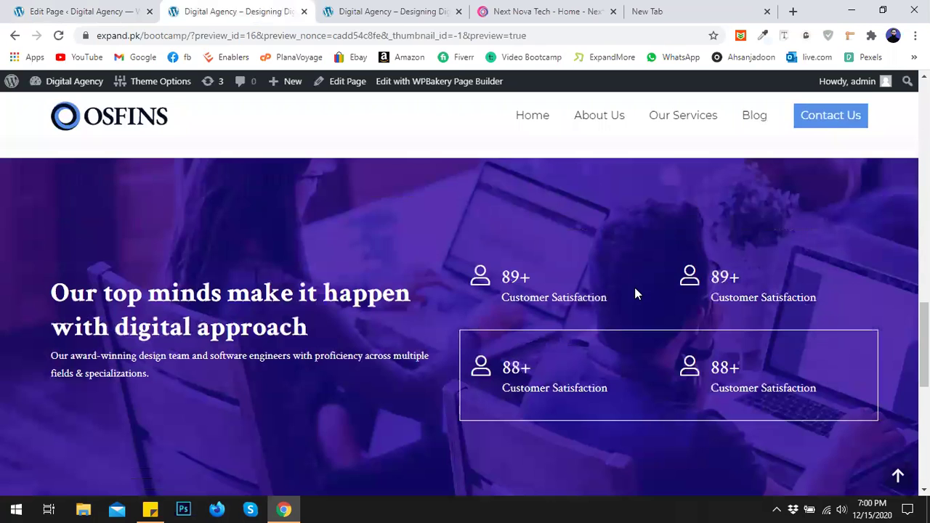
{"action": "left_click", "coordinate": [111, 8]}
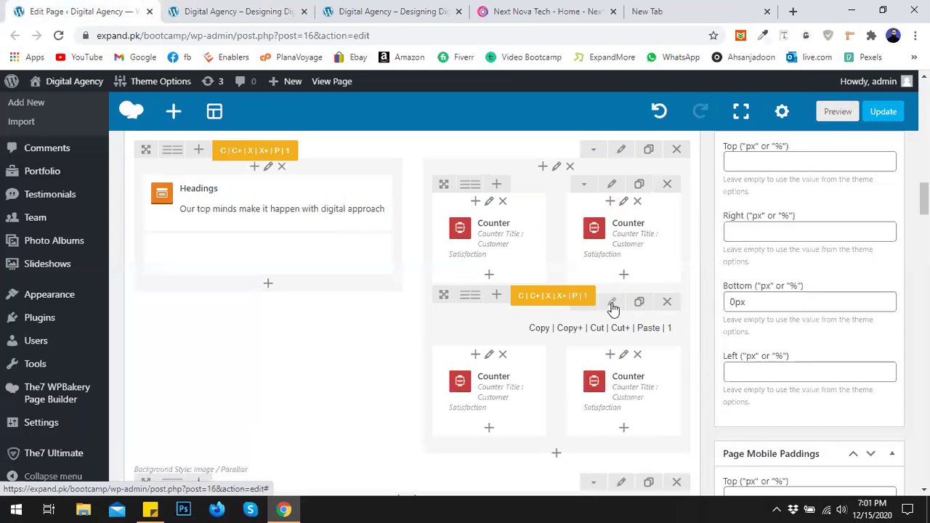
Clear the lower inner row's border color, reset its border style to Theme defaults, and save the changes
{"action": "left_click", "coordinate": [611, 303]}
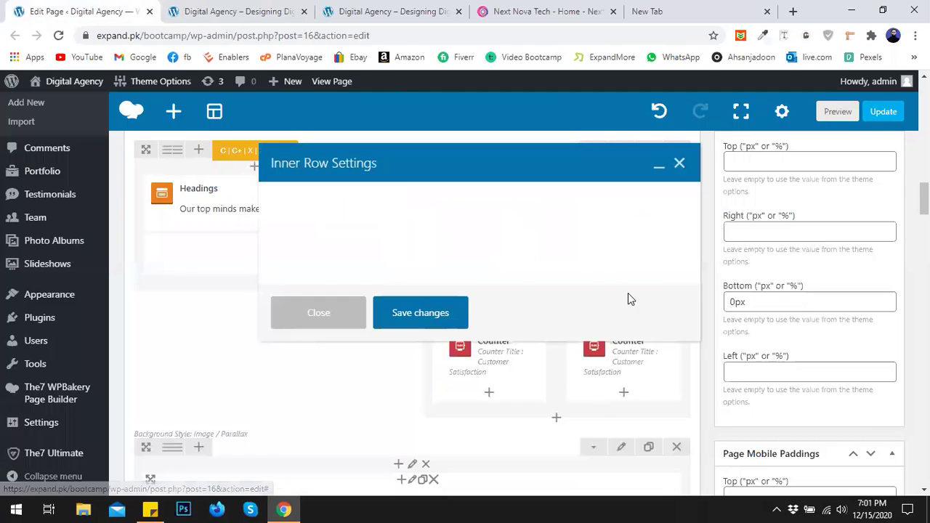
{"action": "left_click", "coordinate": [377, 211]}
{"action": "scroll", "coordinate": [494, 295], "scroll_direction": "down", "scroll_amount": 1}
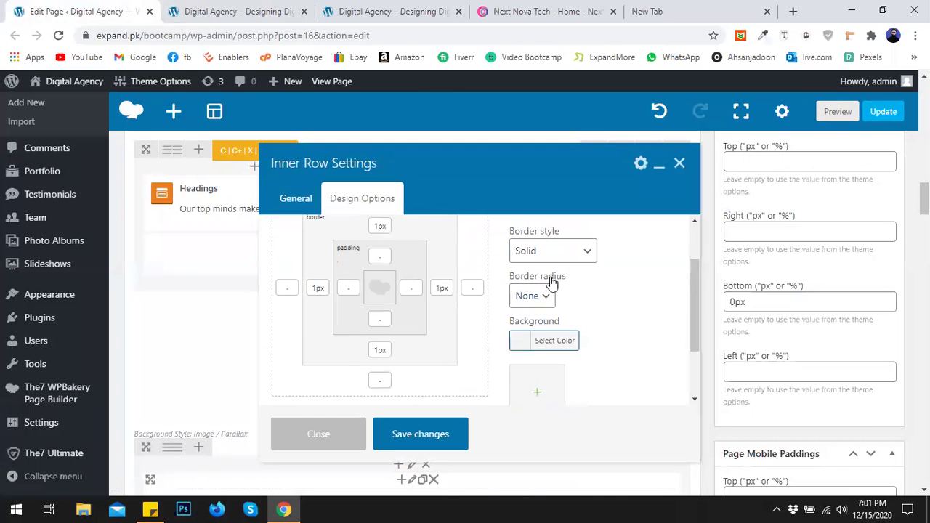
{"action": "scroll", "coordinate": [581, 270], "scroll_direction": "up", "scroll_amount": 1}
{"action": "left_click", "coordinate": [569, 271]}
{"action": "left_click", "coordinate": [588, 297]}
{"action": "left_click", "coordinate": [474, 305]}
{"action": "left_click", "coordinate": [538, 320]}
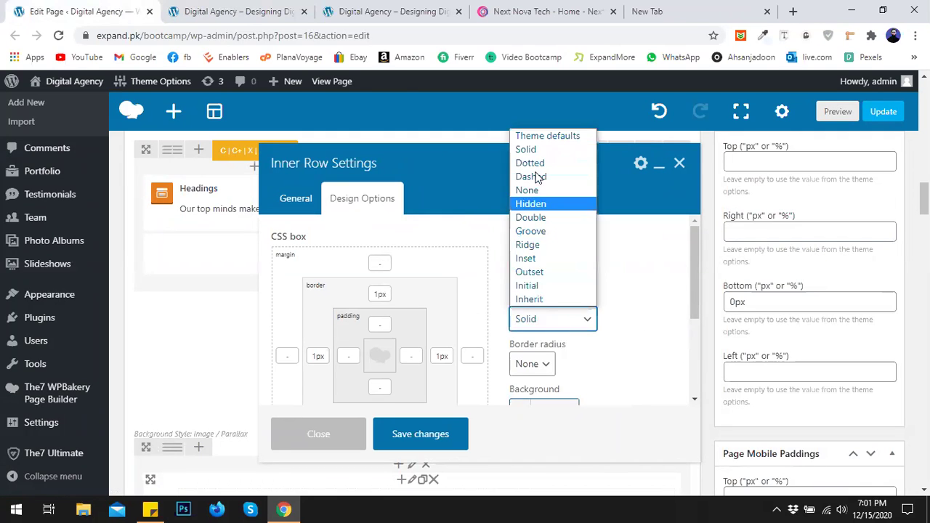
{"action": "left_click", "coordinate": [547, 138]}
{"action": "left_click", "coordinate": [435, 434]}
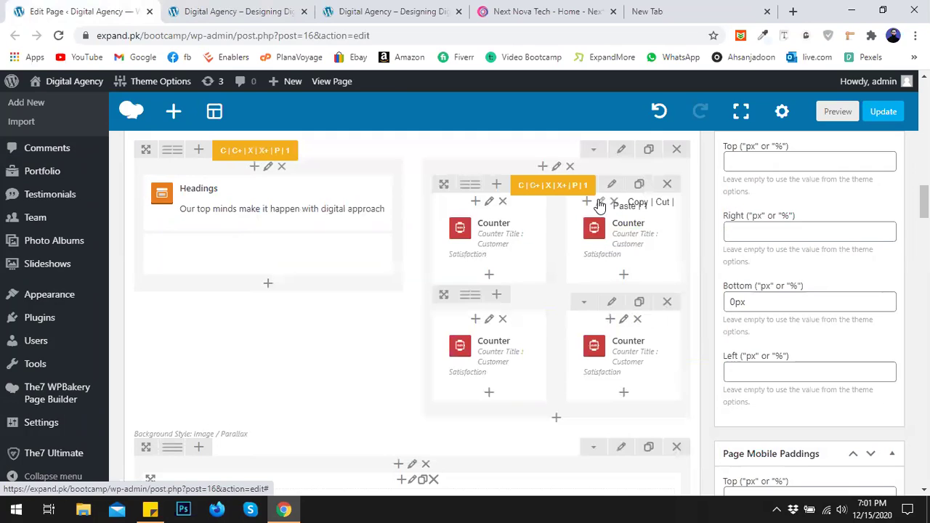
Set the border color of the inner column holding the upper-right counter to white #ffffff
{"action": "left_click", "coordinate": [616, 201]}
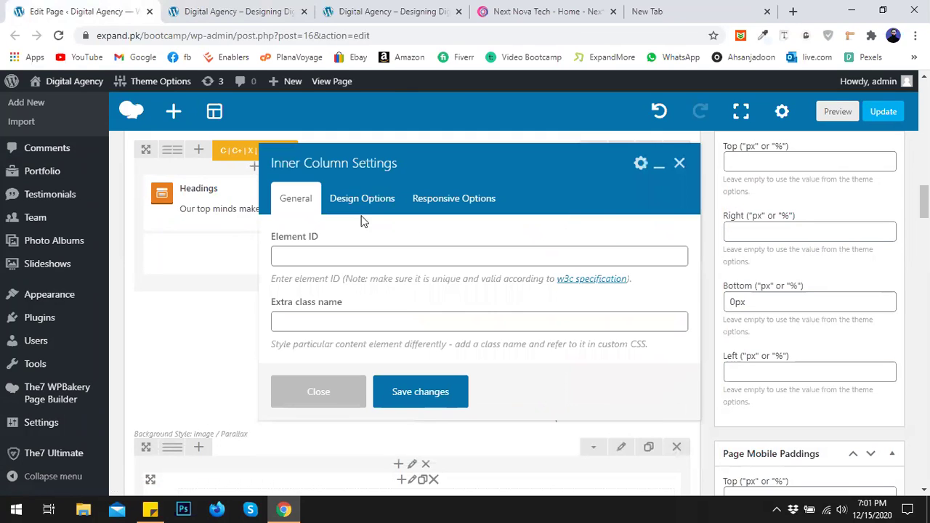
{"action": "left_click", "coordinate": [365, 201]}
{"action": "left_click", "coordinate": [561, 276]}
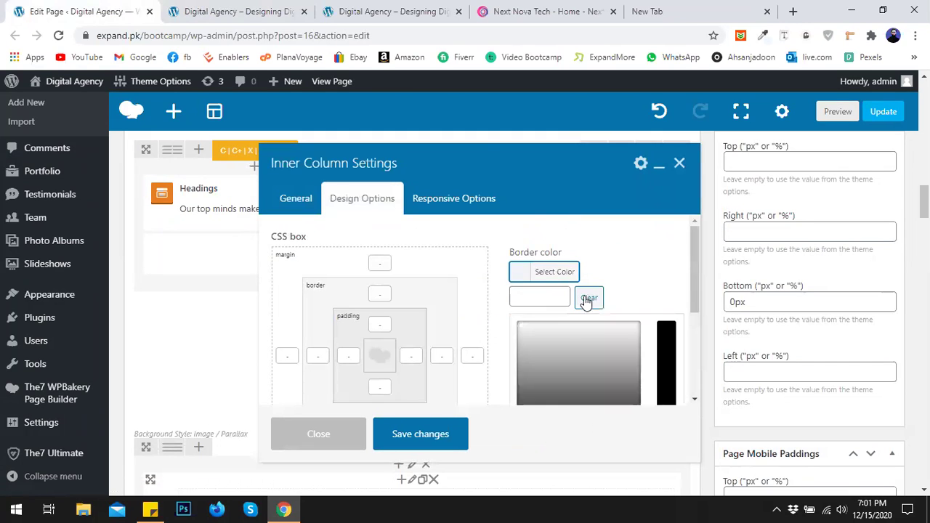
{"action": "scroll", "coordinate": [582, 295], "scroll_direction": "down", "scroll_amount": 3}
{"action": "left_click", "coordinate": [539, 276]}
{"action": "scroll", "coordinate": [544, 284], "scroll_direction": "up", "scroll_amount": 3}
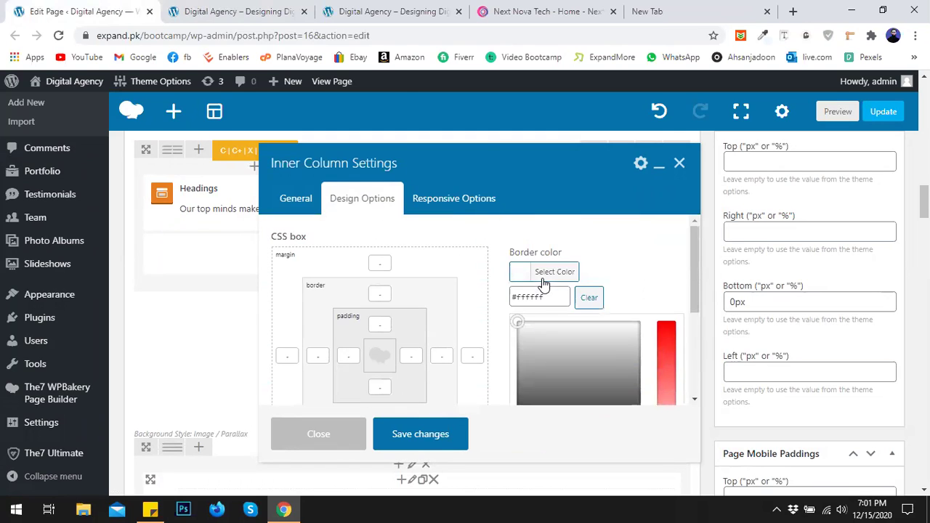
{"action": "left_click", "coordinate": [561, 276]}
Apply a Solid border of width 1 on all four sides of this inner column and save the changes
{"action": "scroll", "coordinate": [552, 262], "scroll_direction": "down", "scroll_amount": 1}
{"action": "left_click", "coordinate": [553, 251]}
{"action": "left_click", "coordinate": [539, 283]}
{"action": "left_click", "coordinate": [441, 288]}
{"action": "type", "text": "1"}
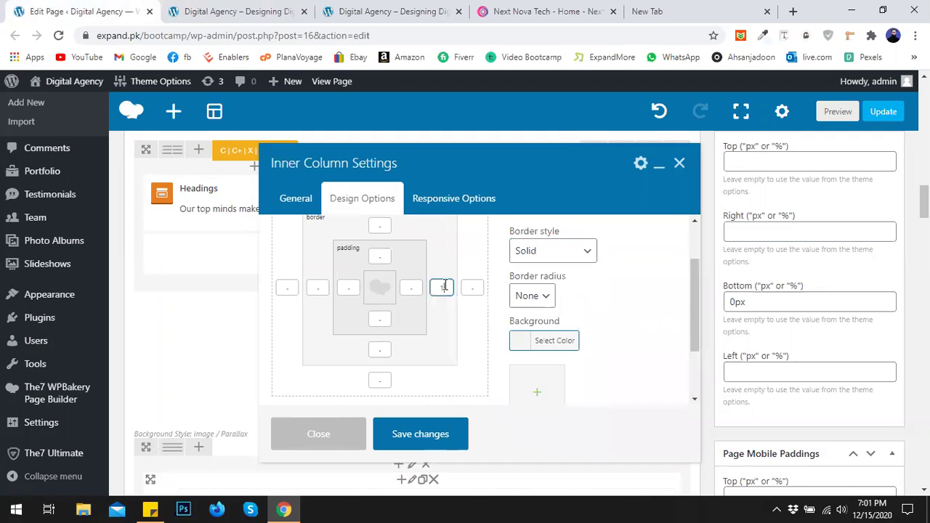
{"action": "scroll", "coordinate": [330, 325], "scroll_direction": "down", "scroll_amount": 1}
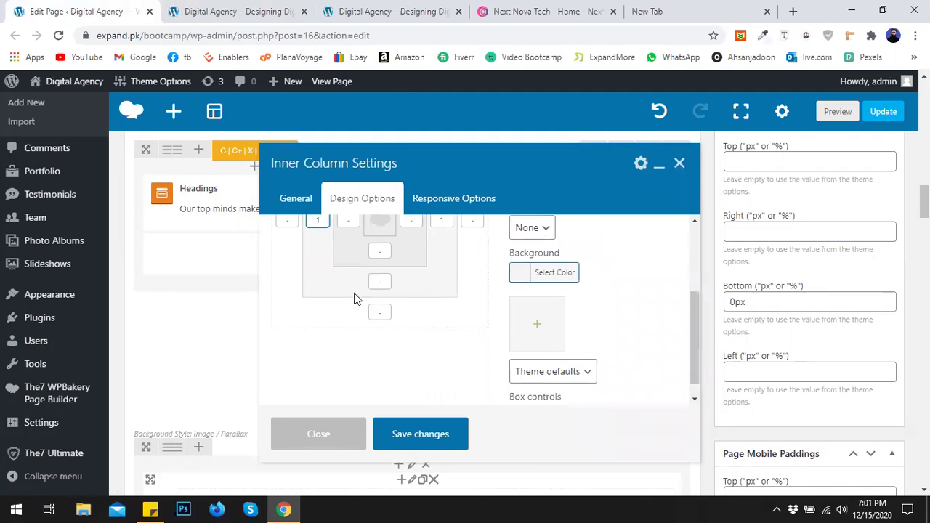
{"action": "scroll", "coordinate": [331, 291], "scroll_direction": "up", "scroll_amount": 2}
{"action": "left_click", "coordinate": [376, 294]}
{"action": "type", "text": "1"}
{"action": "left_click", "coordinate": [331, 287]}
{"action": "left_click", "coordinate": [452, 432]}
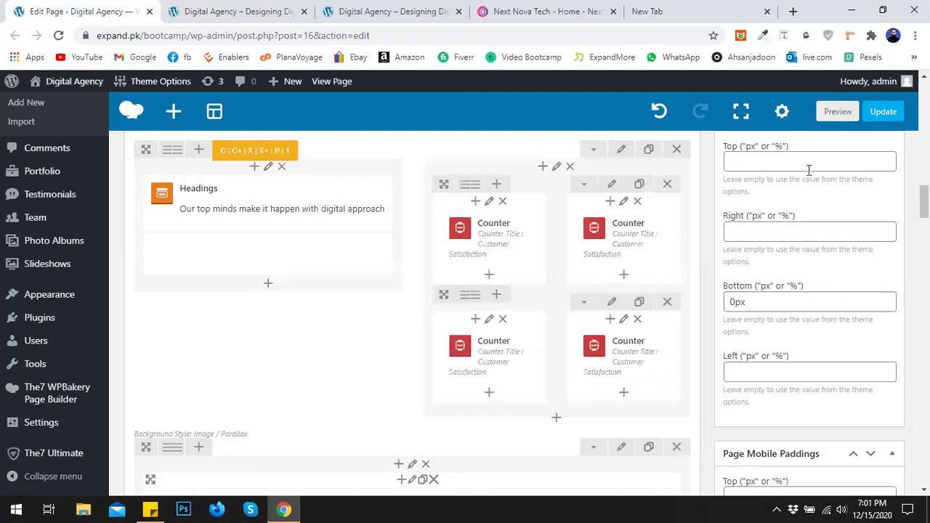
Preview the page and compare the counter borders with the counters section on the Next Nova Tech reference site
{"action": "left_click", "coordinate": [837, 112]}
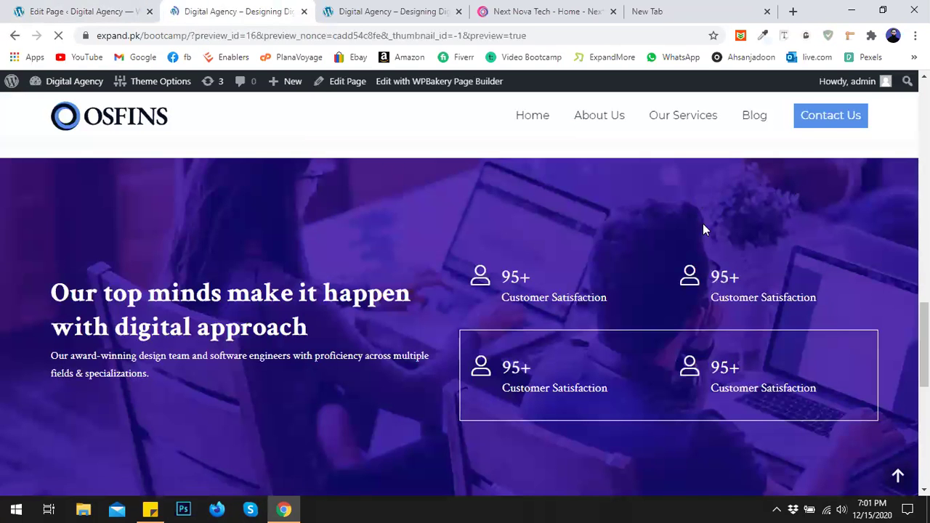
{"action": "scroll", "coordinate": [459, 290], "scroll_direction": "down", "scroll_amount": 14}
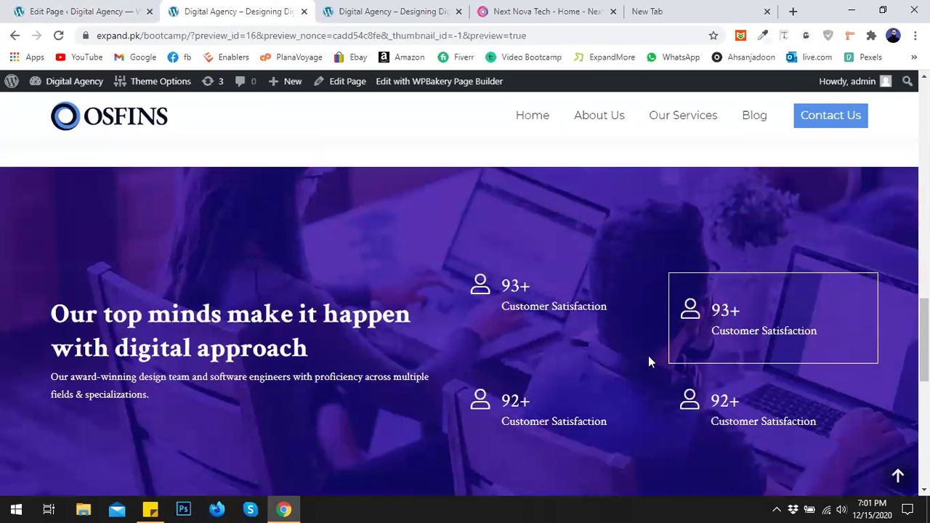
{"action": "left_click", "coordinate": [517, 10]}
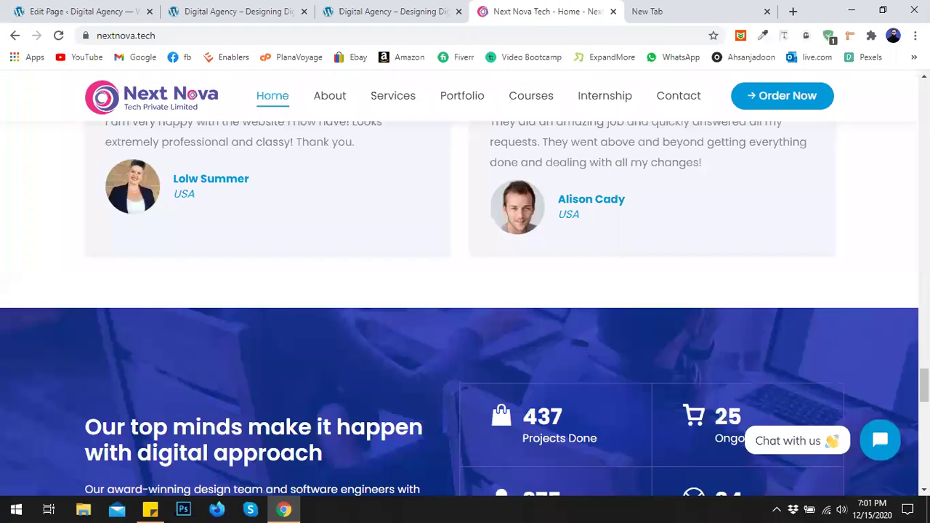
{"action": "scroll", "coordinate": [499, 400], "scroll_direction": "down", "scroll_amount": 3}
{"action": "scroll", "coordinate": [549, 256], "scroll_direction": "up", "scroll_amount": 2}
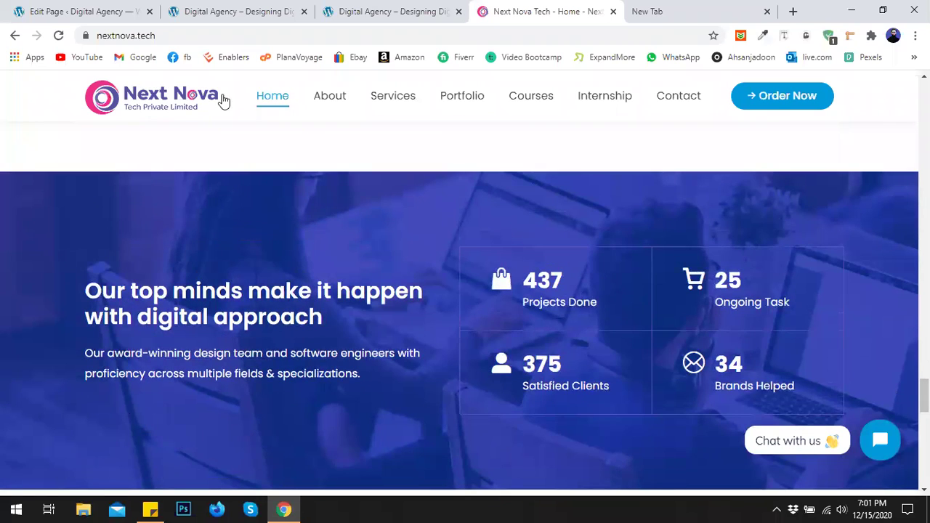
{"action": "left_click", "coordinate": [83, 11]}
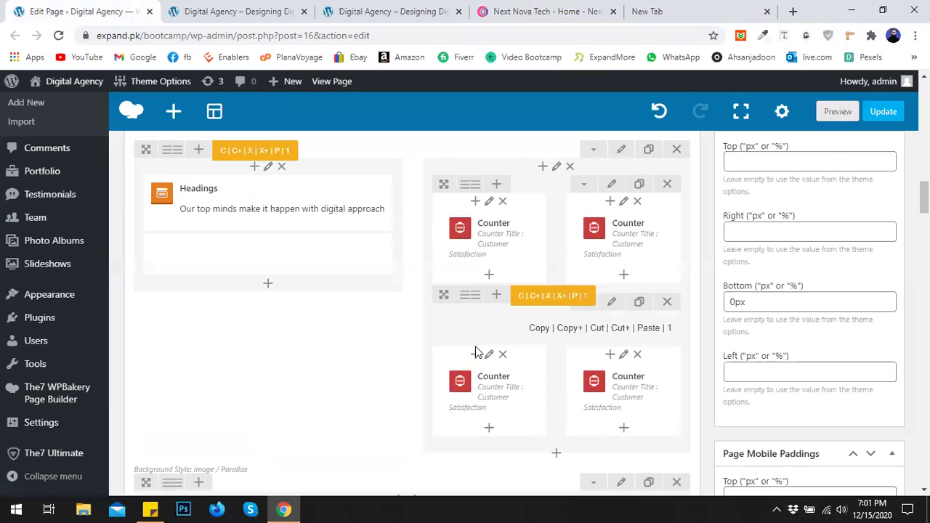
Set the border width to 1 on all four sides of the lower-left counter's inner column
{"action": "left_click", "coordinate": [466, 322]}
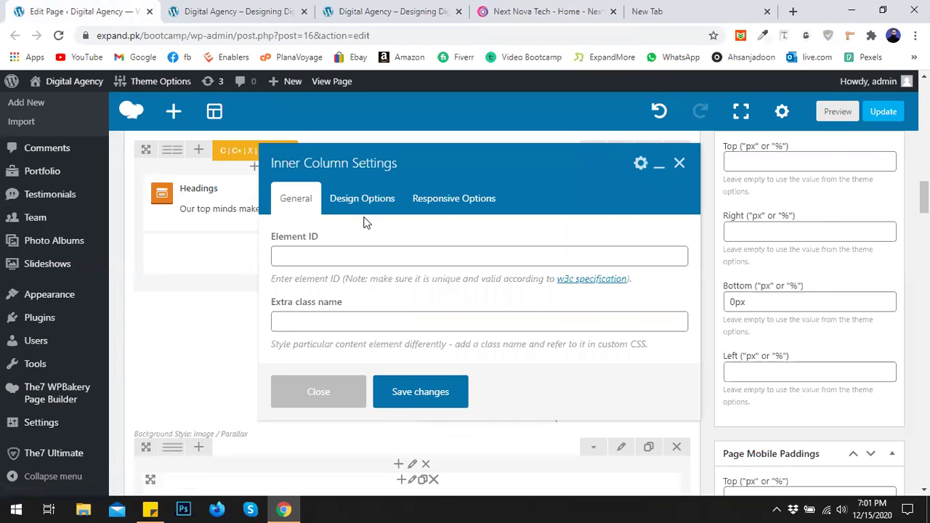
{"action": "left_click", "coordinate": [369, 205]}
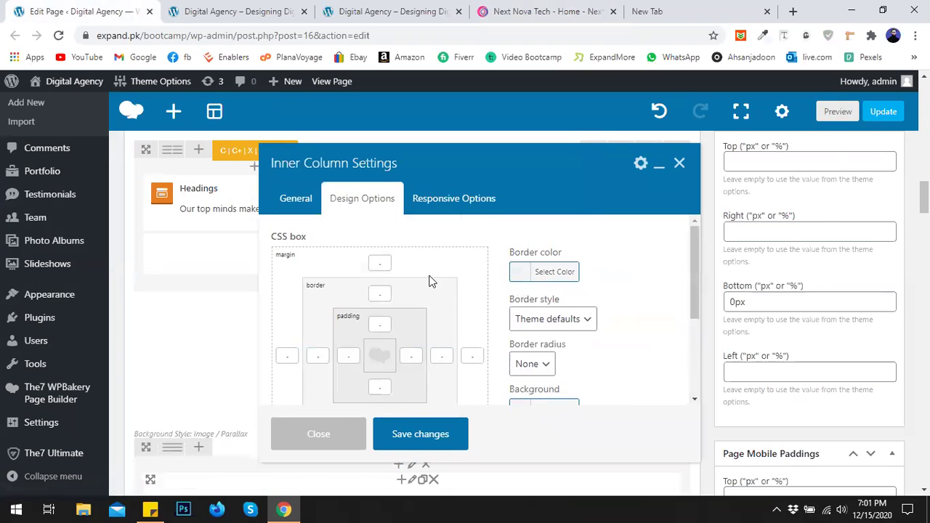
{"action": "left_click", "coordinate": [379, 293]}
{"action": "type", "text": "1"}
{"action": "left_click", "coordinate": [318, 355]}
{"action": "type", "text": "11"}
{"action": "scroll", "coordinate": [446, 346], "scroll_direction": "down", "scroll_amount": 1}
{"action": "left_click", "coordinate": [381, 352]}
{"action": "type", "text": "1"}
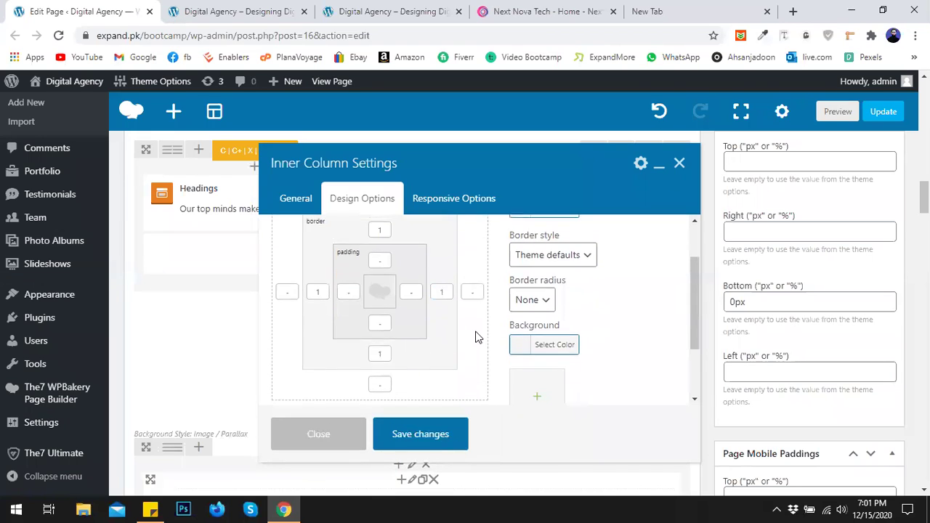
Set the lower-left inner column's border color to white and its border style to Solid
{"action": "scroll", "coordinate": [476, 337], "scroll_direction": "up", "scroll_amount": 1}
{"action": "left_click", "coordinate": [550, 273]}
{"action": "scroll", "coordinate": [548, 319], "scroll_direction": "down", "scroll_amount": 2}
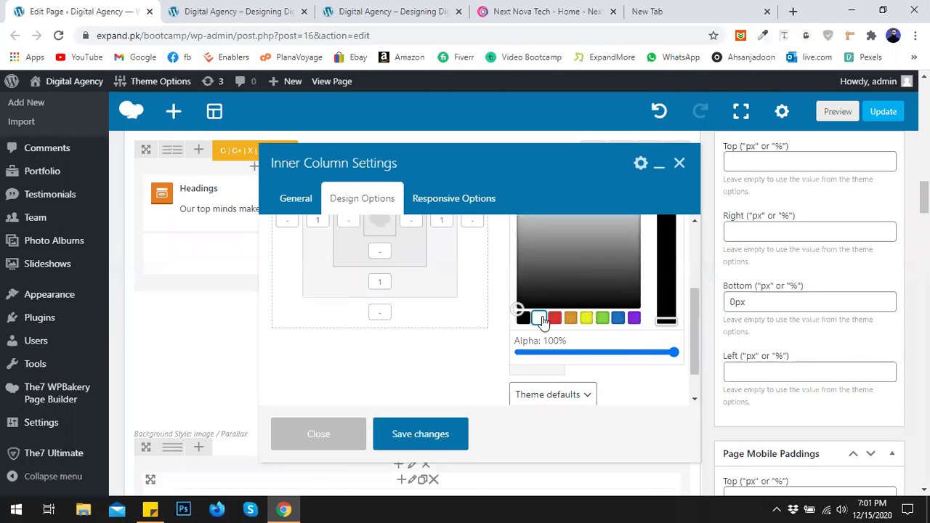
{"action": "left_click", "coordinate": [539, 319]}
{"action": "scroll", "coordinate": [545, 318], "scroll_direction": "up", "scroll_amount": 2}
{"action": "left_click", "coordinate": [555, 274]}
{"action": "left_click", "coordinate": [544, 319]}
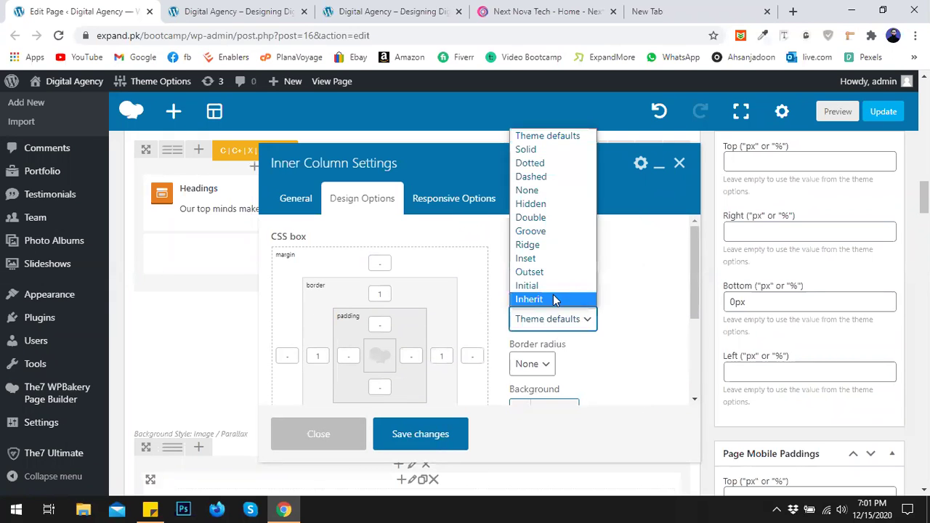
{"action": "left_click", "coordinate": [534, 145]}
{"action": "left_click", "coordinate": [501, 355]}
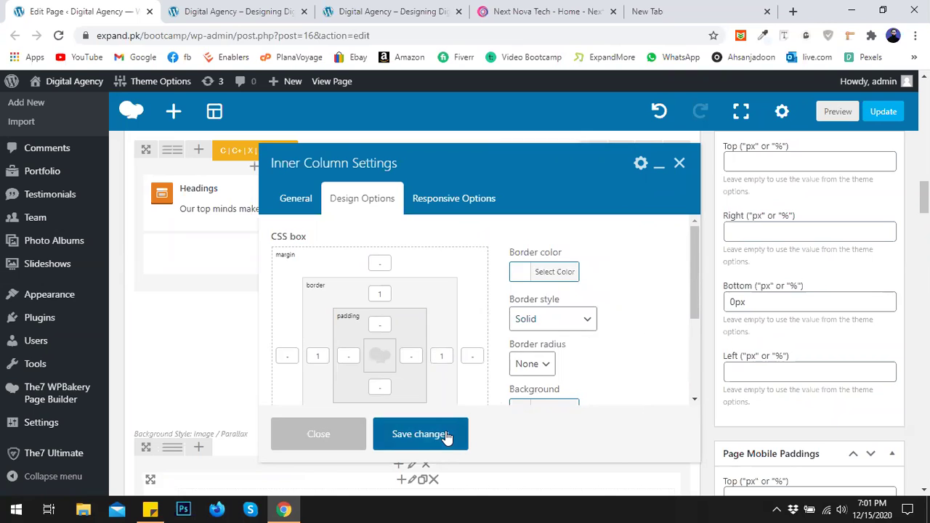
Save the lower-left inner column's settings and preview the page's counters section
{"action": "left_click", "coordinate": [420, 434]}
{"action": "left_click", "coordinate": [838, 111]}
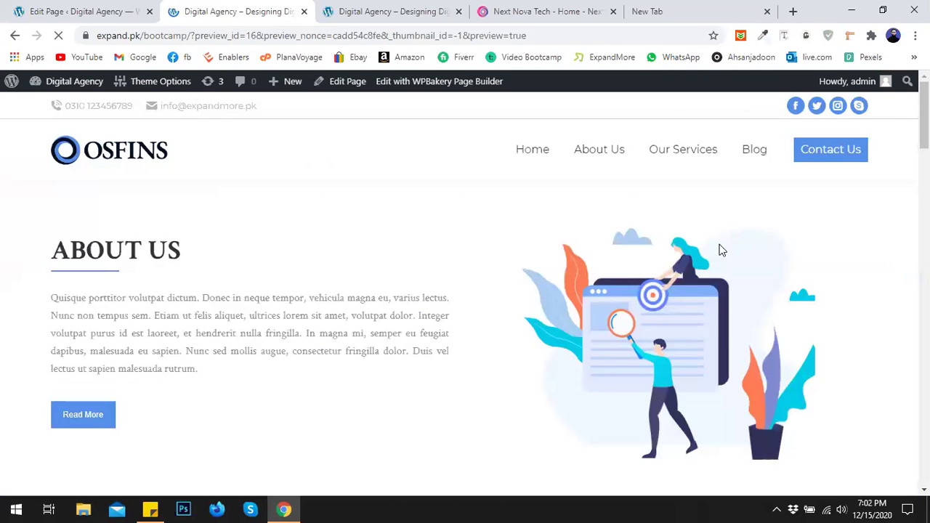
{"action": "scroll", "coordinate": [201, 486], "scroll_direction": "down", "scroll_amount": 3}
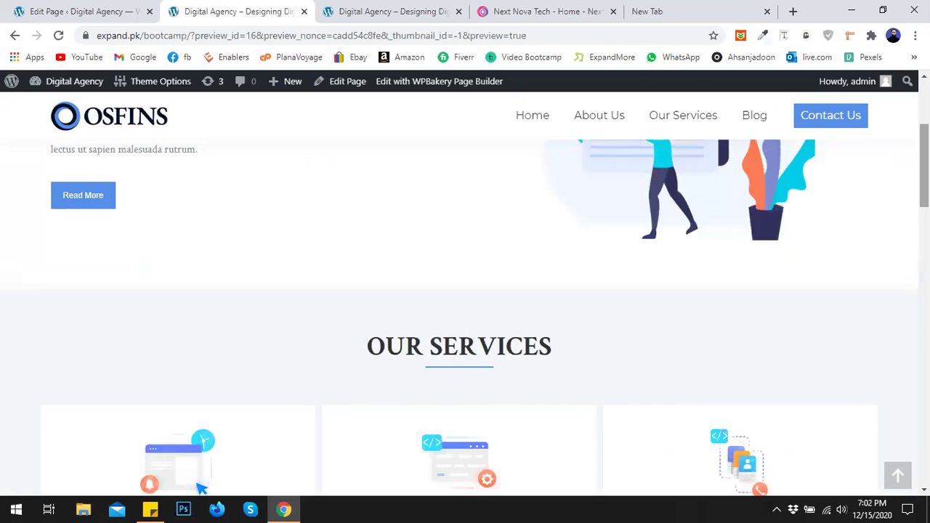
{"action": "scroll", "coordinate": [202, 486], "scroll_direction": "down", "scroll_amount": 10}
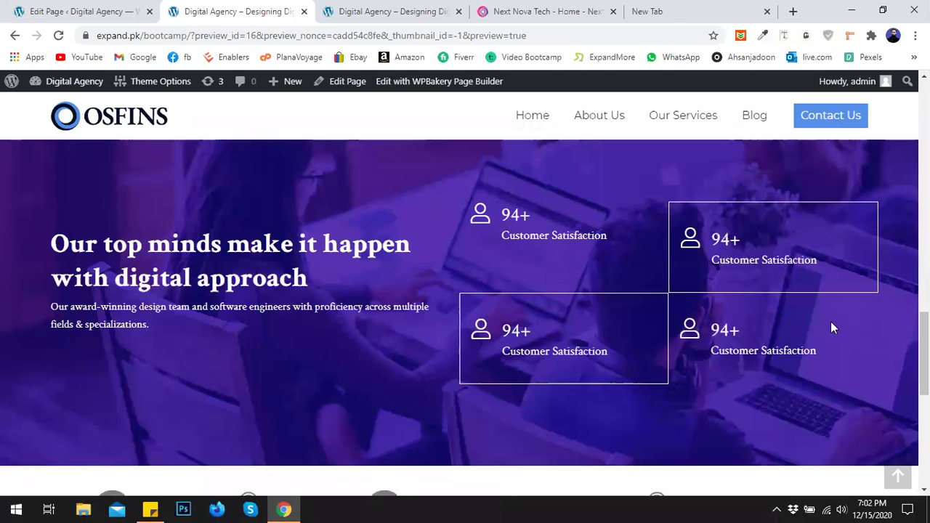
Set the upper-left counter's inner column border color to white and its border style to Solid
{"action": "left_click", "coordinate": [100, 10]}
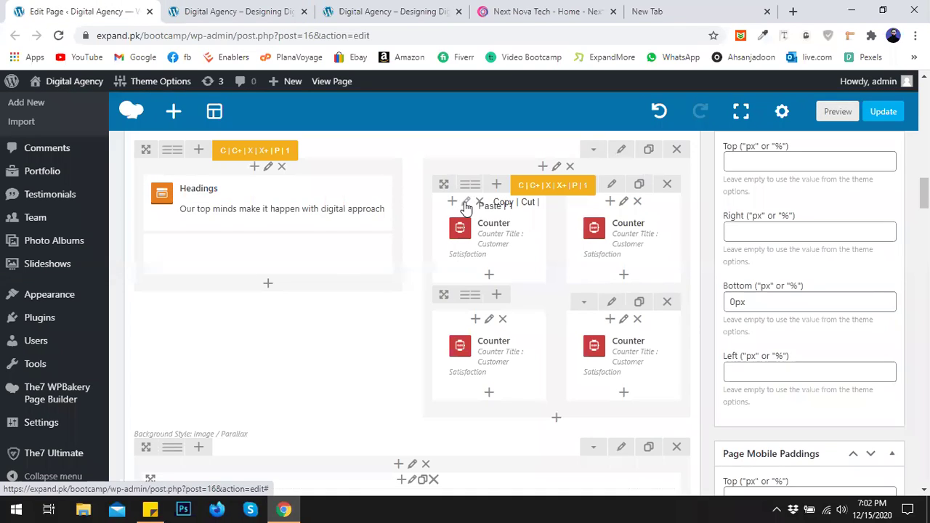
{"action": "left_click", "coordinate": [465, 203]}
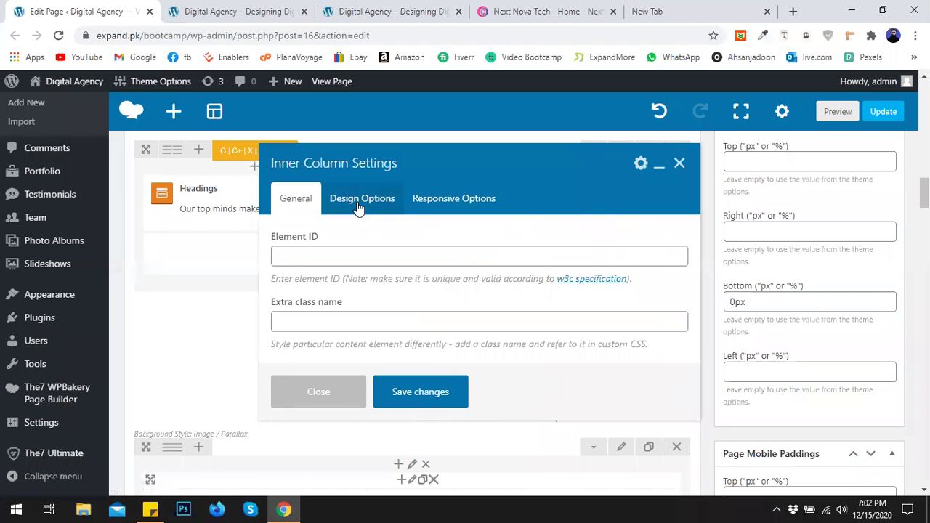
{"action": "left_click", "coordinate": [358, 206]}
{"action": "left_click", "coordinate": [541, 271]}
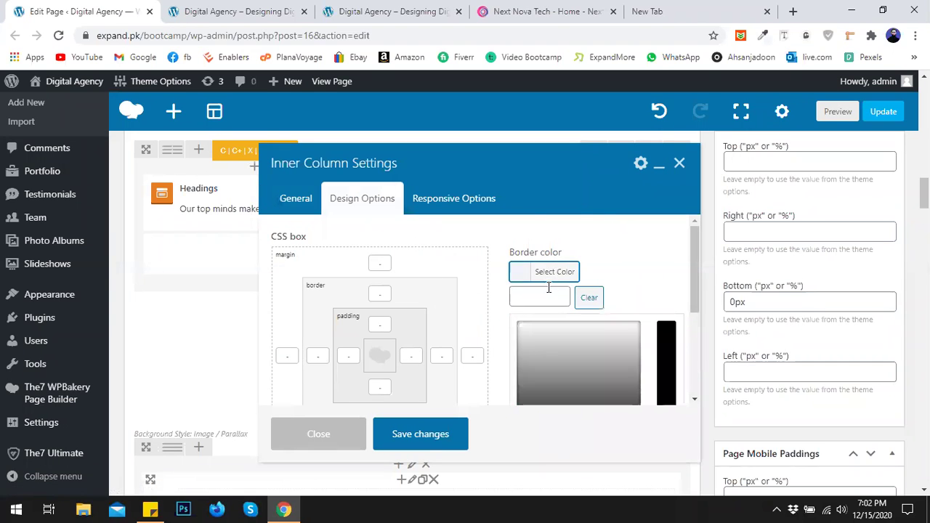
{"action": "scroll", "coordinate": [541, 320], "scroll_direction": "down", "scroll_amount": 2}
{"action": "scroll", "coordinate": [542, 323], "scroll_direction": "up", "scroll_amount": 2}
{"action": "scroll", "coordinate": [541, 322], "scroll_direction": "up", "scroll_amount": 1}
{"action": "left_click", "coordinate": [550, 271]}
{"action": "left_click", "coordinate": [550, 320]}
{"action": "left_click", "coordinate": [520, 149]}
Set the border width to 1 on all four sides of the upper-left inner column and save the changes
{"action": "left_click", "coordinate": [380, 294]}
{"action": "type", "text": "1"}
{"action": "left_click", "coordinate": [318, 355]}
{"action": "type", "text": "1"}
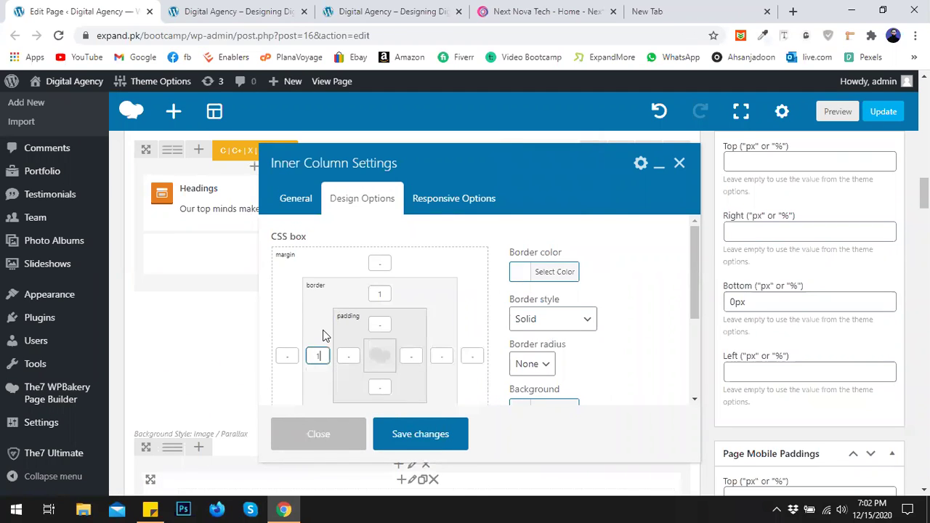
{"action": "left_click", "coordinate": [441, 354]}
{"action": "type", "text": "1"}
{"action": "scroll", "coordinate": [429, 326], "scroll_direction": "down", "scroll_amount": 1}
{"action": "left_click", "coordinate": [379, 350]}
{"action": "type", "text": "1"}
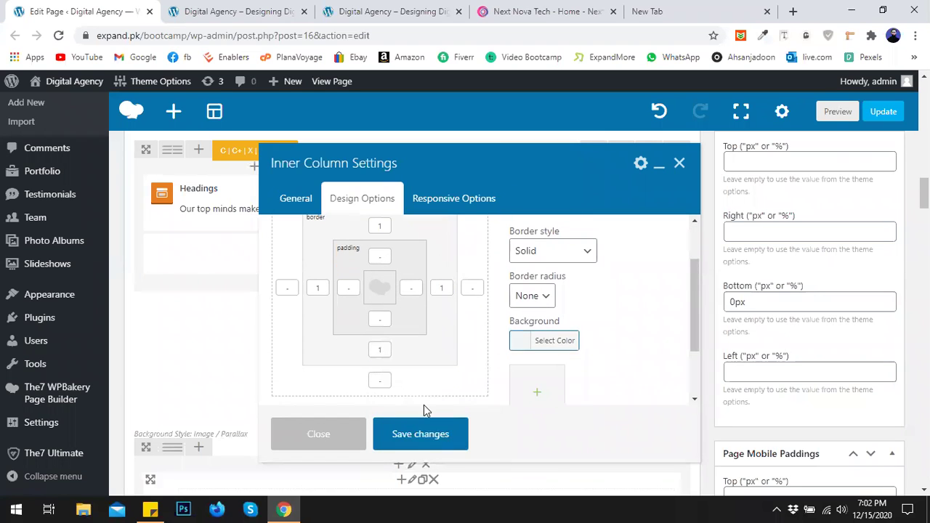
{"action": "left_click", "coordinate": [420, 434]}
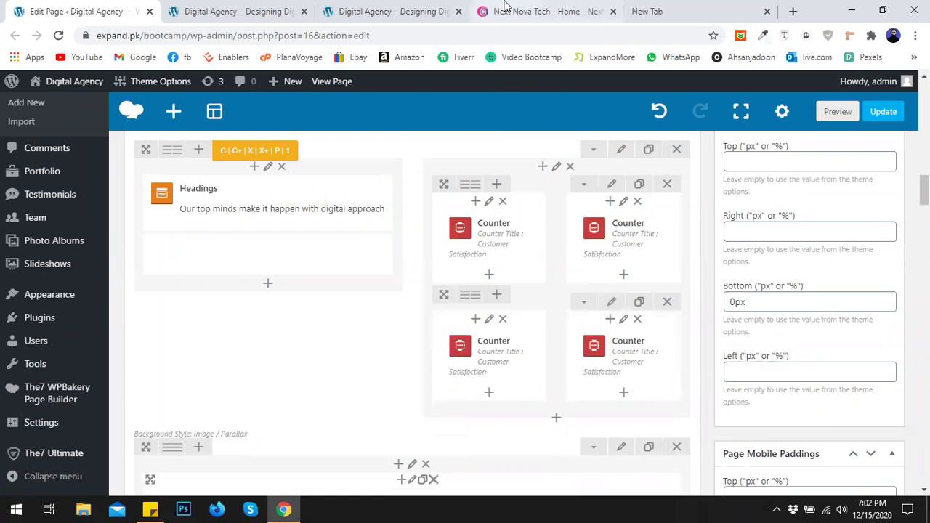
Set the border width to 1 on all four sides of the lower-right counter's inner column
{"action": "left_click", "coordinate": [541, 11]}
{"action": "left_click", "coordinate": [418, 8]}
{"action": "left_click", "coordinate": [269, 10]}
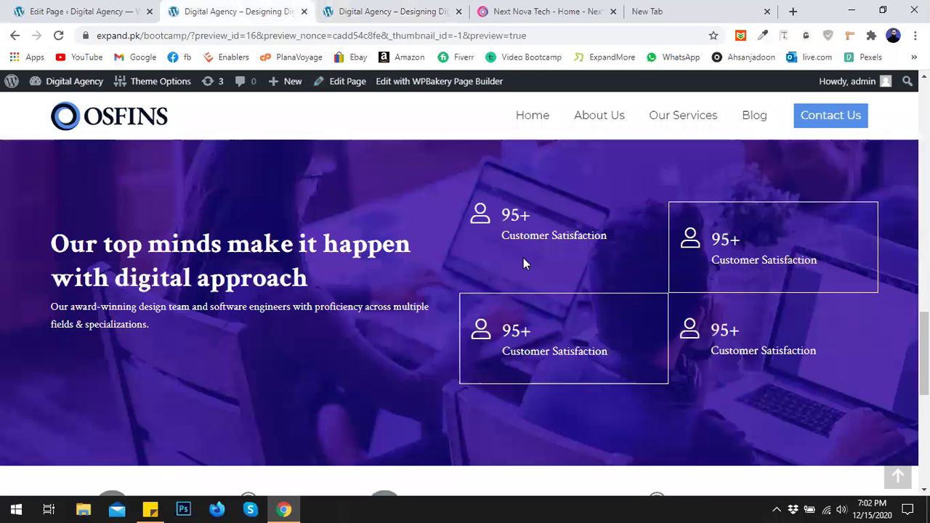
{"action": "left_click", "coordinate": [105, 12]}
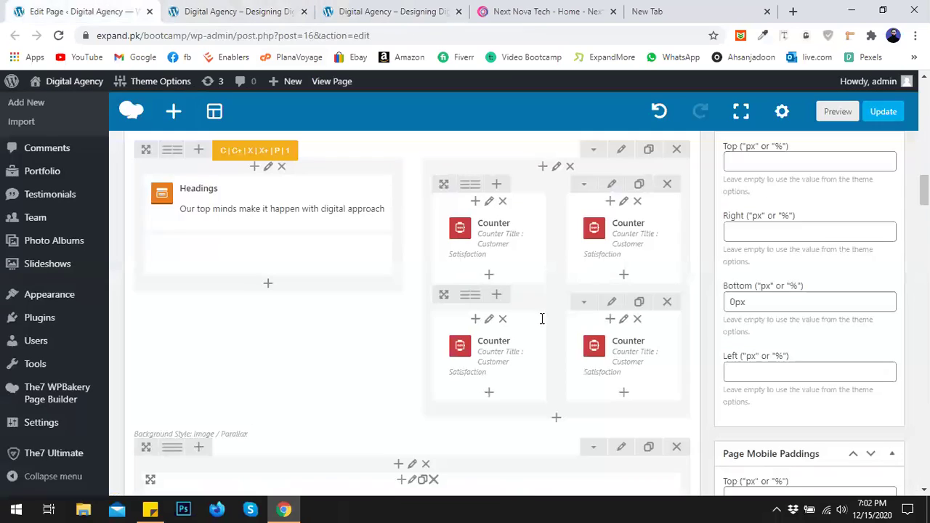
{"action": "left_click", "coordinate": [597, 326]}
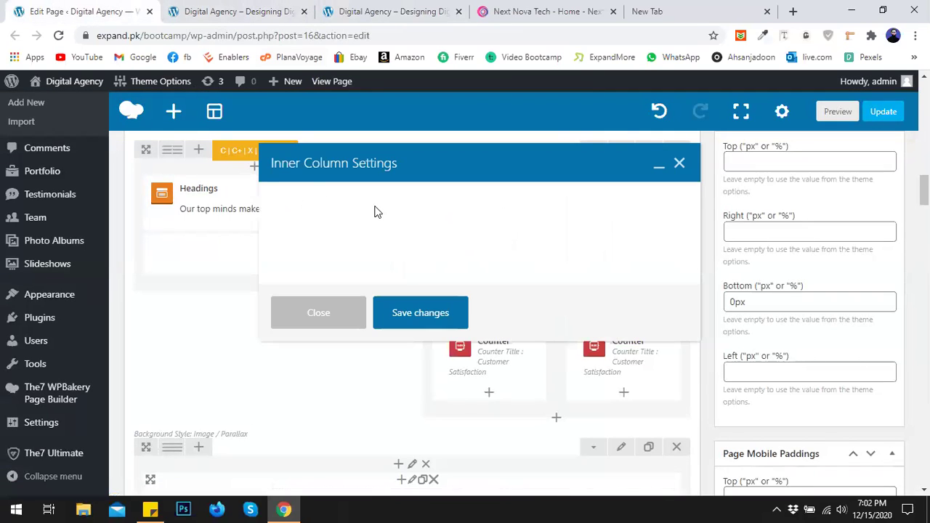
{"action": "left_click", "coordinate": [357, 203]}
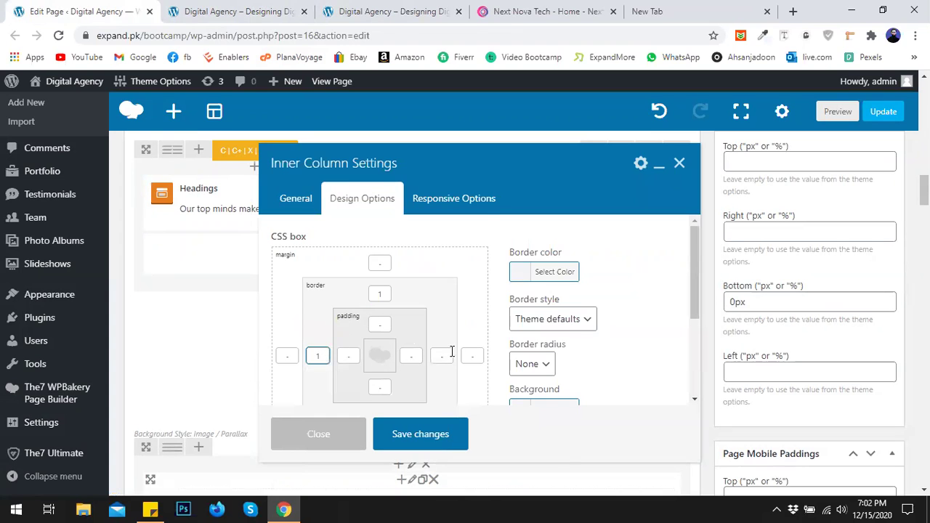
{"action": "scroll", "coordinate": [429, 339], "scroll_direction": "down", "scroll_amount": 1}
{"action": "left_click", "coordinate": [380, 349]}
{"action": "type", "text": "1"}
Set the lower-right inner column's border style to Solid and its border color to white, and save the changes
{"action": "left_click", "coordinate": [572, 253]}
{"action": "left_click", "coordinate": [541, 338]}
{"action": "scroll", "coordinate": [539, 290], "scroll_direction": "up", "scroll_amount": 1}
{"action": "left_click", "coordinate": [542, 272]}
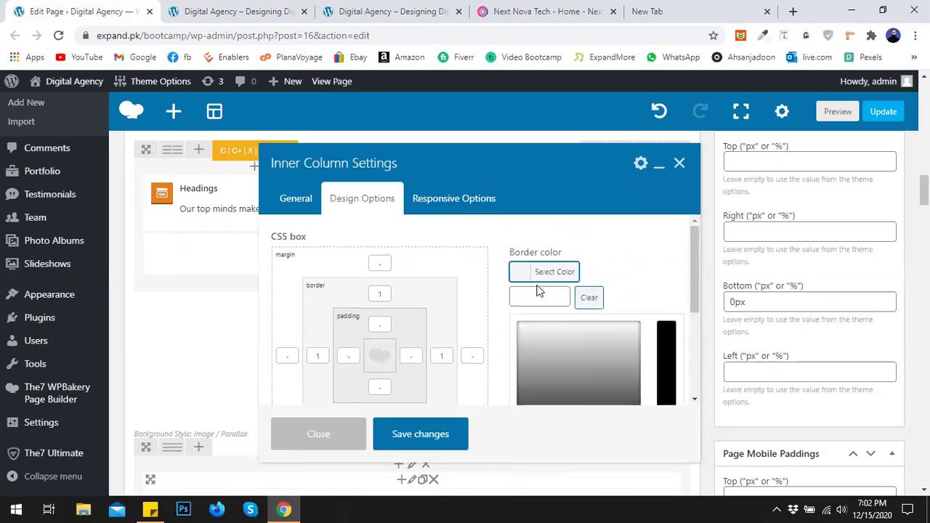
{"action": "scroll", "coordinate": [539, 291], "scroll_direction": "down", "scroll_amount": 2}
{"action": "left_click", "coordinate": [538, 320]}
{"action": "left_click", "coordinate": [465, 377]}
Preview the page and examine the borders around the four counters and how the section's background behaves while scrolling
{"action": "left_click", "coordinate": [837, 111]}
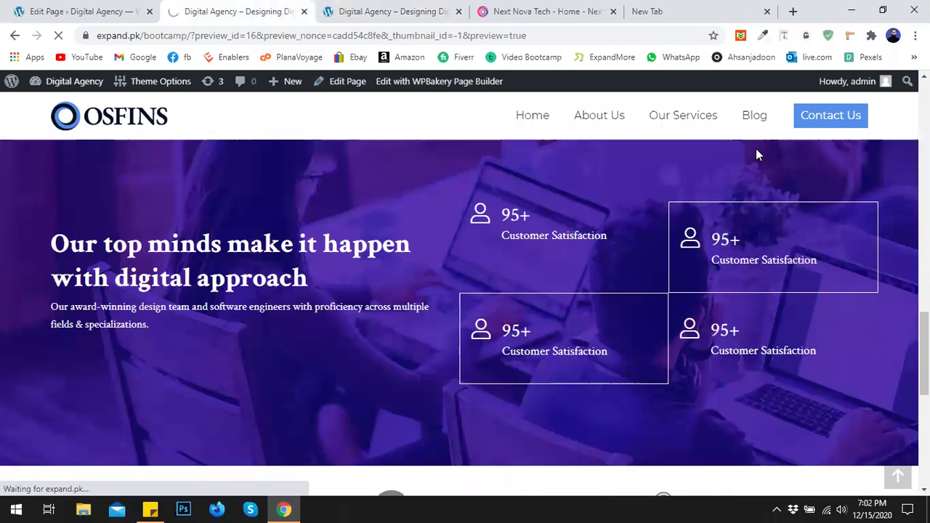
{"action": "scroll", "coordinate": [465, 291], "scroll_direction": "down", "scroll_amount": 20}
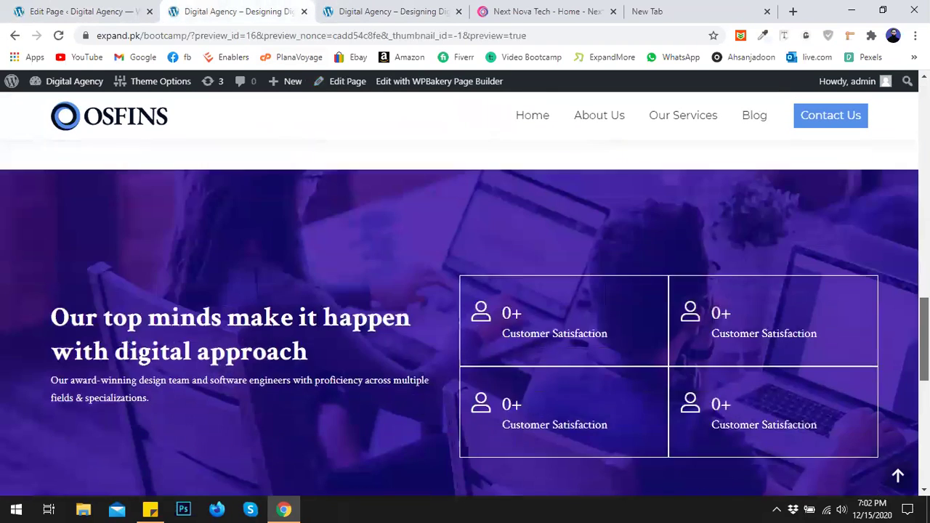
{"action": "scroll", "coordinate": [669, 278], "scroll_direction": "down", "scroll_amount": 1}
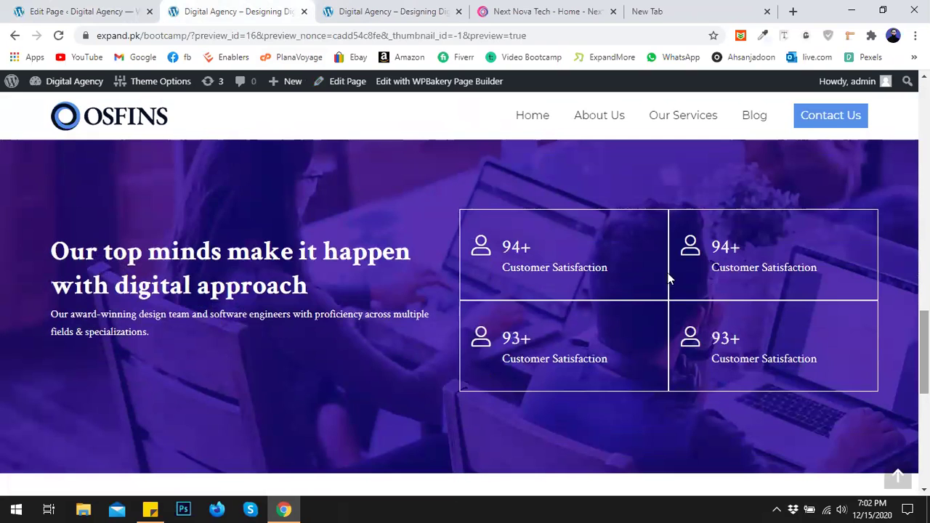
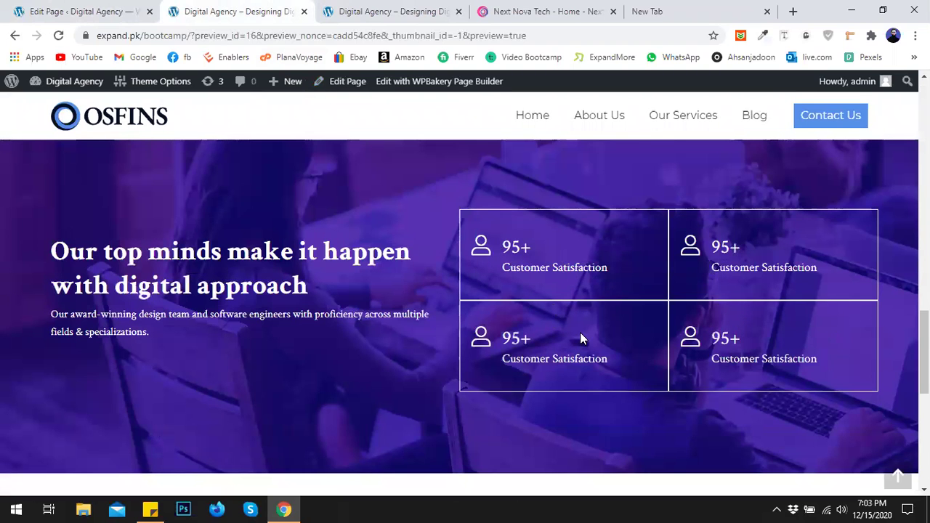
{"action": "scroll", "coordinate": [622, 252], "scroll_direction": "down", "scroll_amount": 2}
{"action": "scroll", "coordinate": [418, 249], "scroll_direction": "up", "scroll_amount": 2}
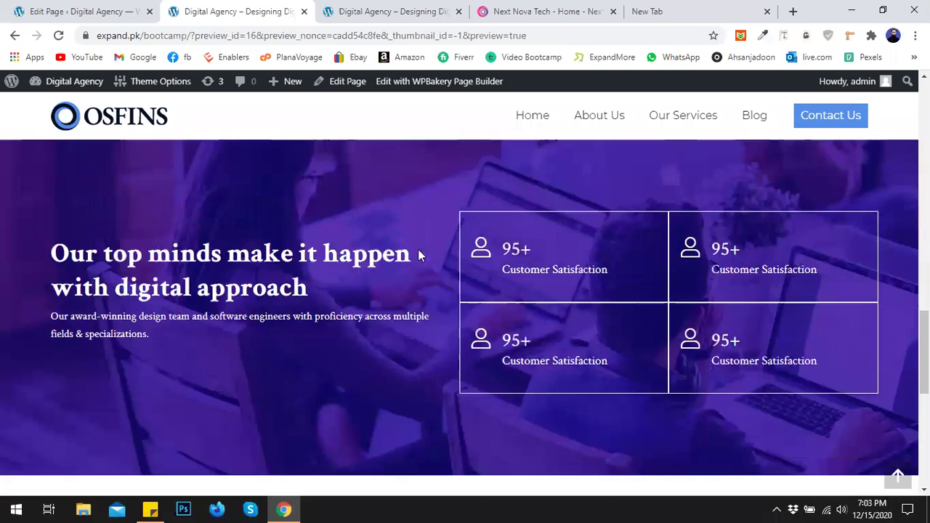
{"action": "scroll", "coordinate": [352, 220], "scroll_direction": "down", "scroll_amount": 3}
{"action": "scroll", "coordinate": [352, 220], "scroll_direction": "up", "scroll_amount": 3}
{"action": "scroll", "coordinate": [368, 259], "scroll_direction": "down", "scroll_amount": 3}
{"action": "scroll", "coordinate": [369, 264], "scroll_direction": "up", "scroll_amount": 2}
{"action": "scroll", "coordinate": [371, 264], "scroll_direction": "up", "scroll_amount": 2}
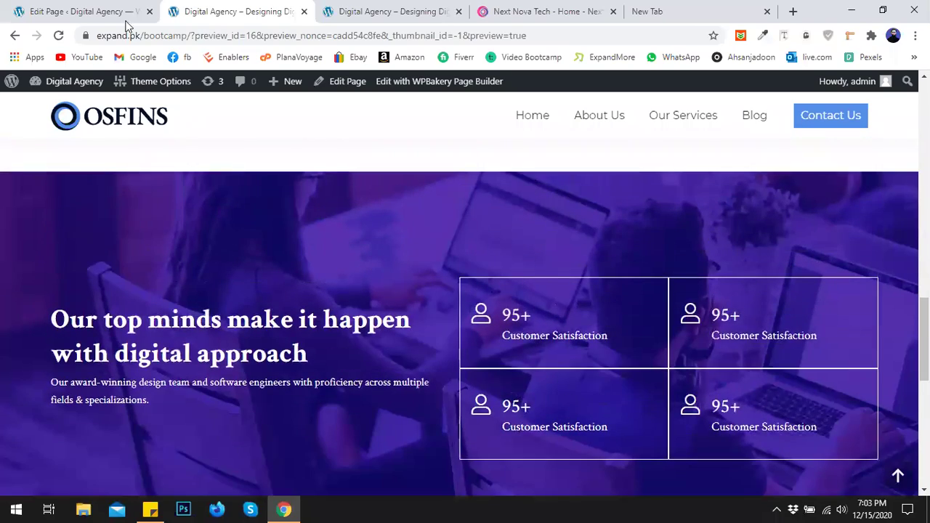
Set the Scroll Effect of the counters row's background image to Move with the content and save the row settings
{"action": "left_click", "coordinate": [80, 11]}
{"action": "left_click", "coordinate": [619, 148]}
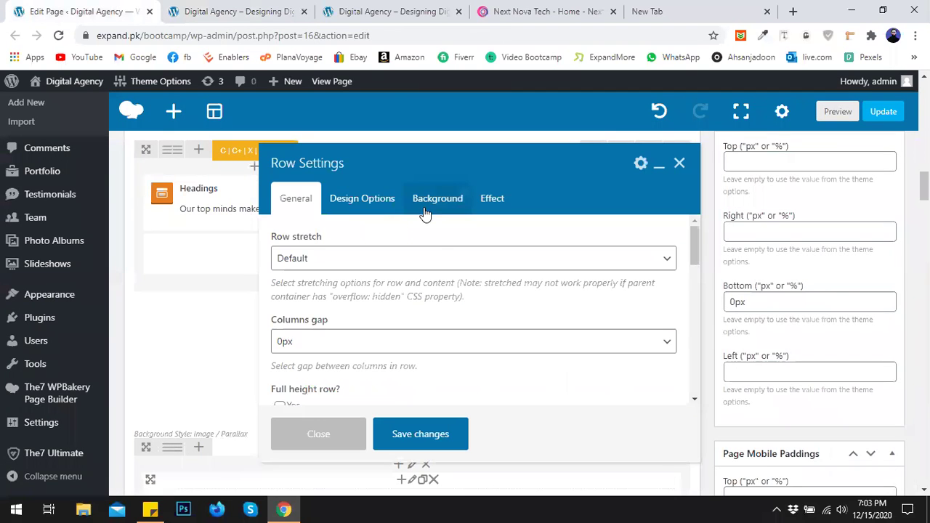
{"action": "left_click", "coordinate": [421, 207]}
{"action": "scroll", "coordinate": [377, 321], "scroll_direction": "down", "scroll_amount": 1}
{"action": "scroll", "coordinate": [377, 321], "scroll_direction": "down", "scroll_amount": 3}
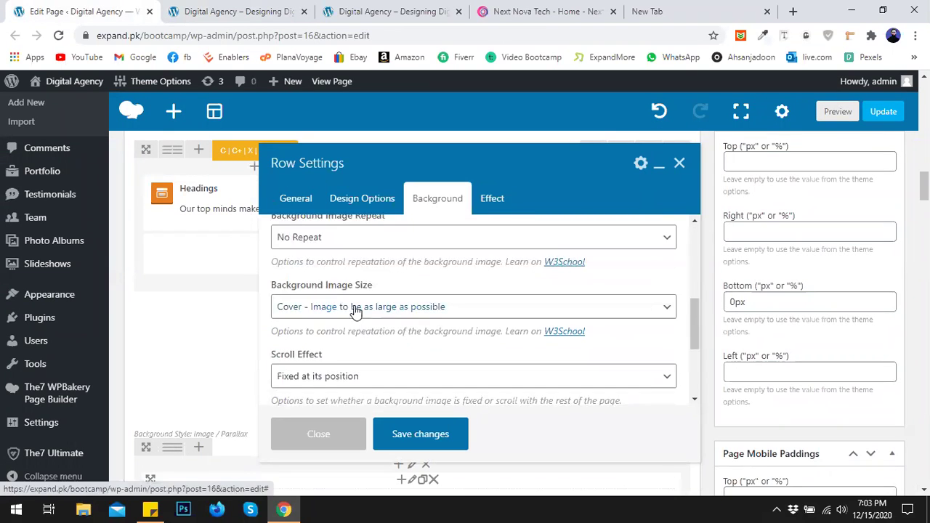
{"action": "left_click", "coordinate": [356, 307]}
{"action": "scroll", "coordinate": [363, 287], "scroll_direction": "up", "scroll_amount": 3}
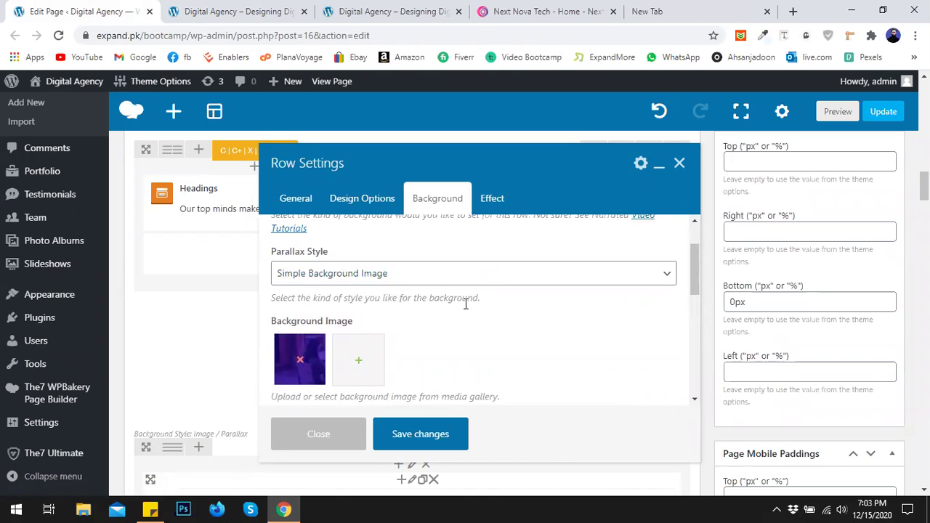
{"action": "scroll", "coordinate": [465, 303], "scroll_direction": "down", "scroll_amount": 4}
{"action": "left_click", "coordinate": [356, 309]}
{"action": "left_click", "coordinate": [332, 326]}
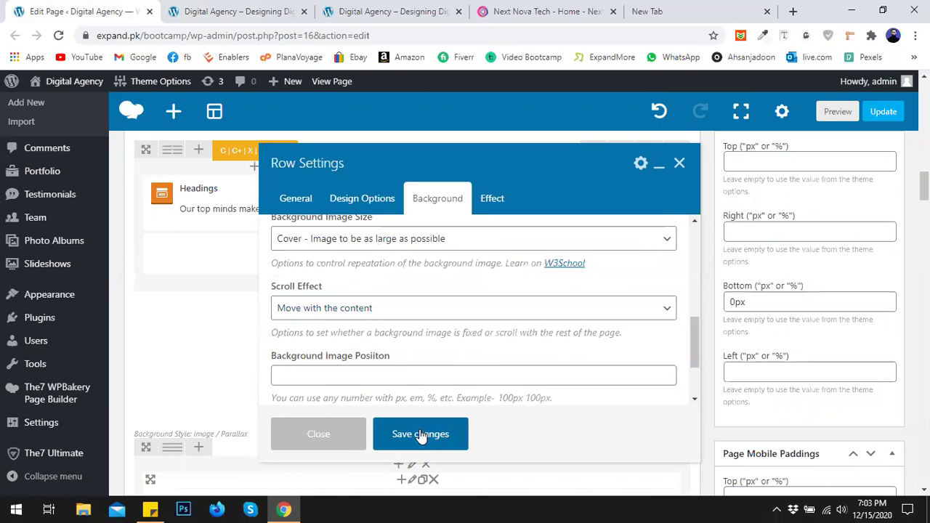
Preview the updated page and close the duplicate Digital Agency tab and the empty New Tab
{"action": "left_click", "coordinate": [819, 113]}
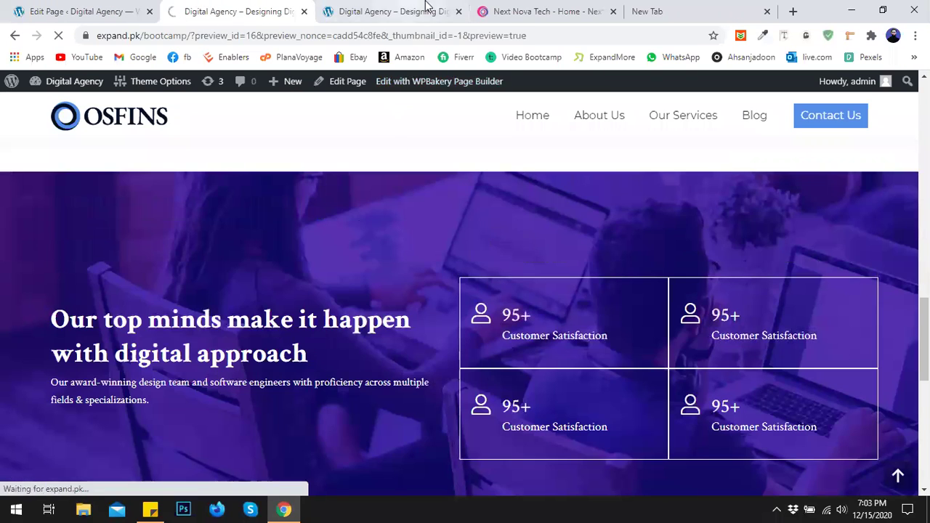
{"action": "left_click", "coordinate": [459, 12]}
{"action": "left_click", "coordinate": [614, 12]}
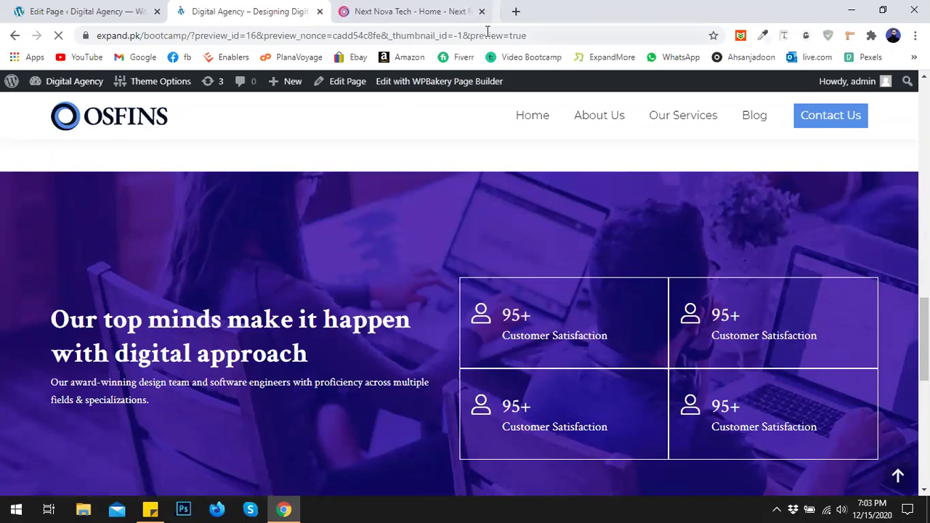
Examine how the counters section's background image moves with the page content in the preview
{"action": "scroll", "coordinate": [199, 460], "scroll_direction": "down", "scroll_amount": 10}
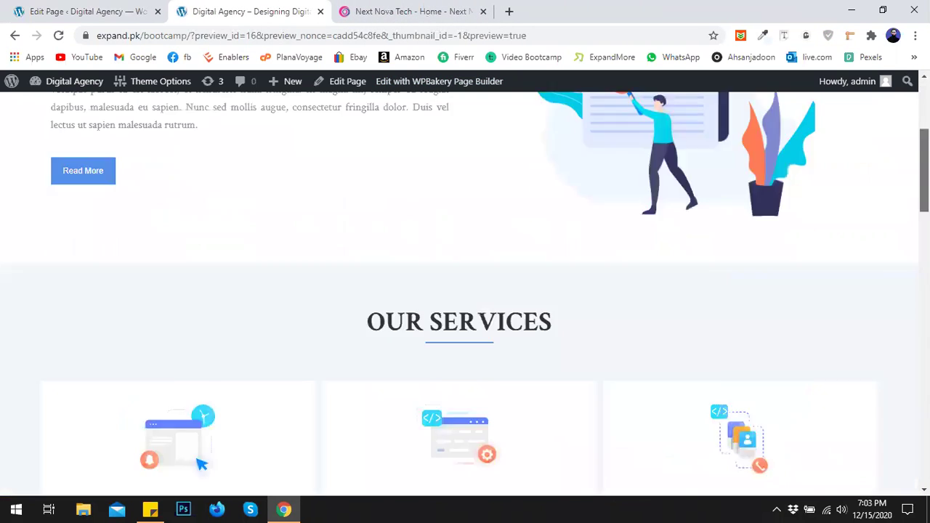
{"action": "scroll", "coordinate": [465, 320], "scroll_direction": "down", "scroll_amount": 8}
{"action": "scroll", "coordinate": [465, 319], "scroll_direction": "up", "scroll_amount": 3}
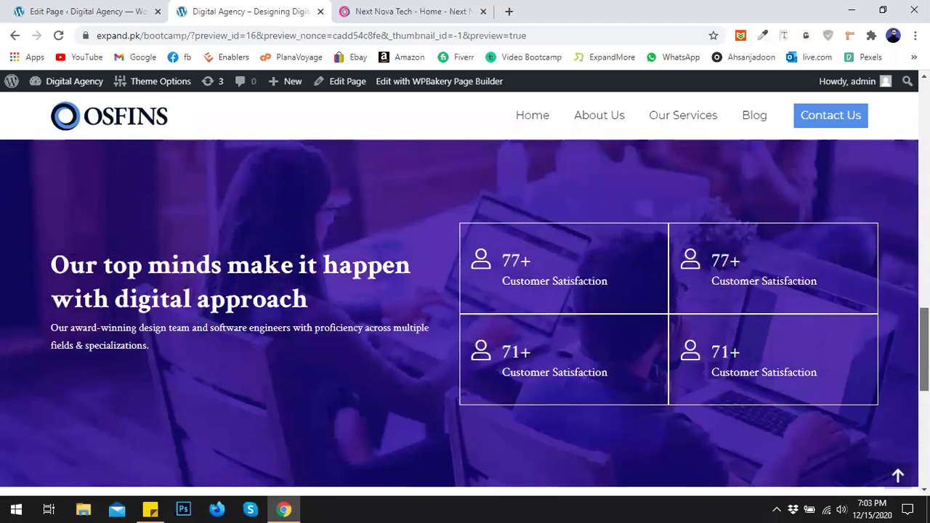
{"action": "scroll", "coordinate": [465, 319], "scroll_direction": "down", "scroll_amount": 7}
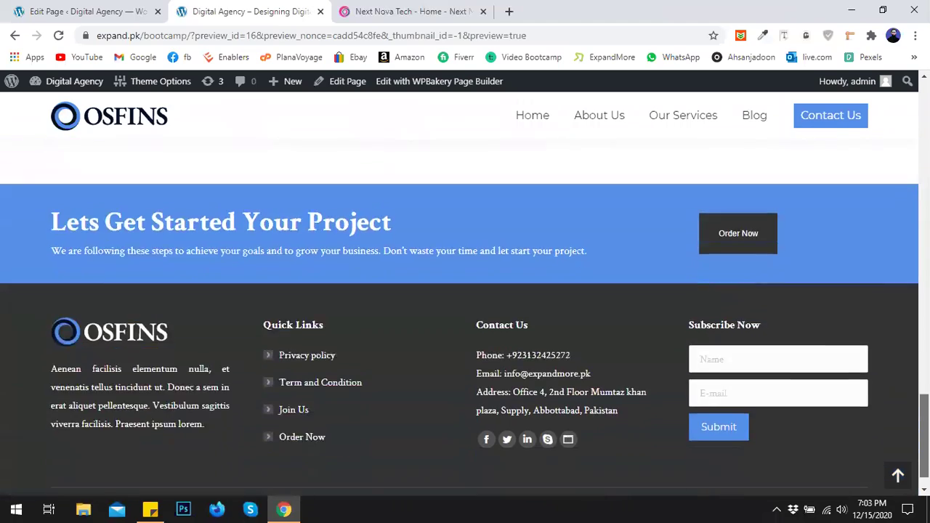
{"action": "scroll", "coordinate": [465, 319], "scroll_direction": "up", "scroll_amount": 9}
{"action": "scroll", "coordinate": [465, 320], "scroll_direction": "down", "scroll_amount": 3}
{"action": "scroll", "coordinate": [465, 320], "scroll_direction": "up", "scroll_amount": 1}
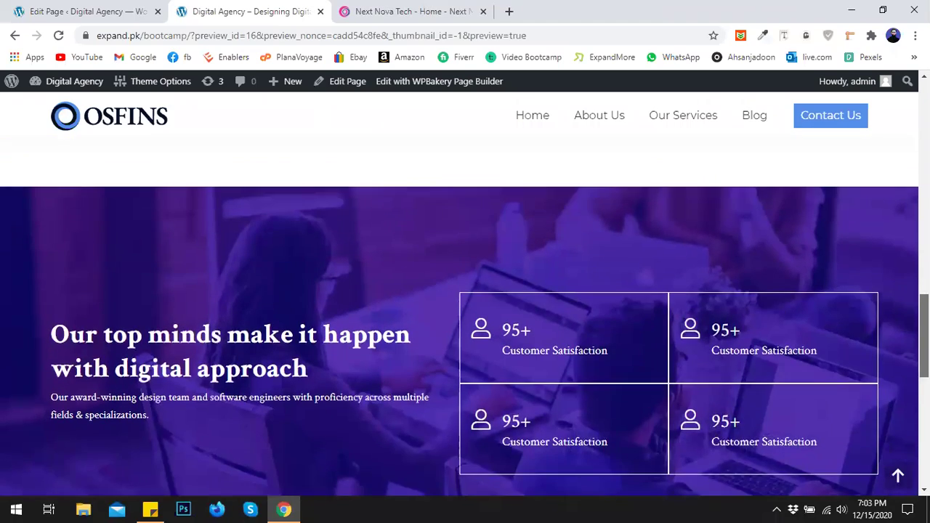
{"action": "left_click_drag", "start_coordinate": [926, 325], "coordinate": [875, 325]}
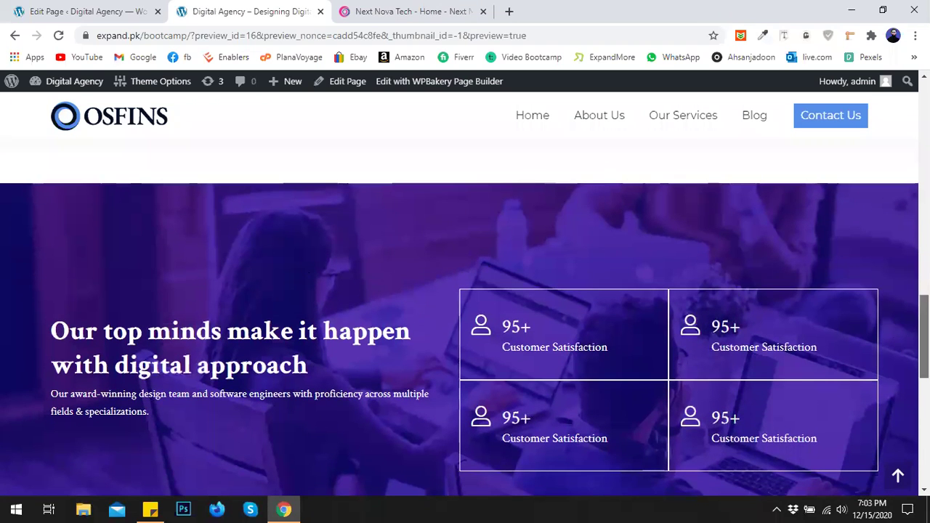
{"action": "scroll", "coordinate": [555, 359], "scroll_direction": "down", "scroll_amount": 5}
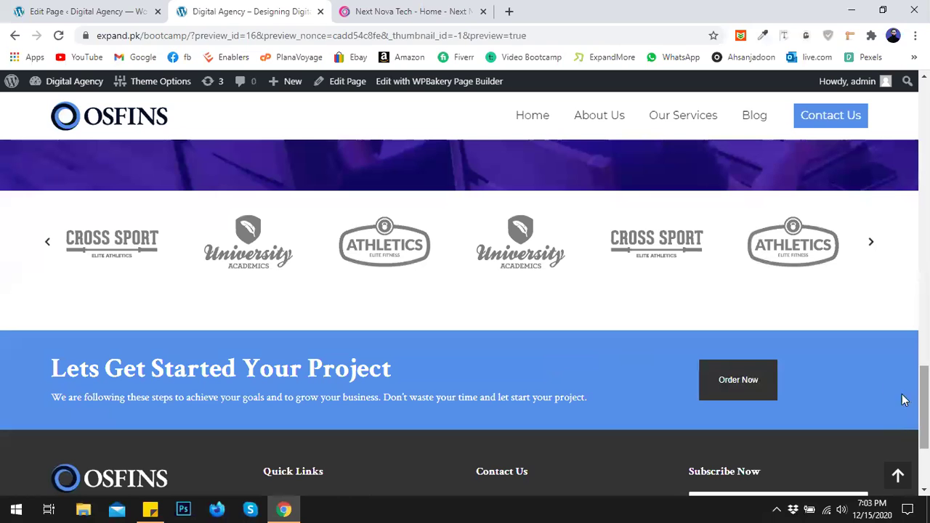
{"action": "scroll", "coordinate": [518, 221], "scroll_direction": "up", "scroll_amount": 5}
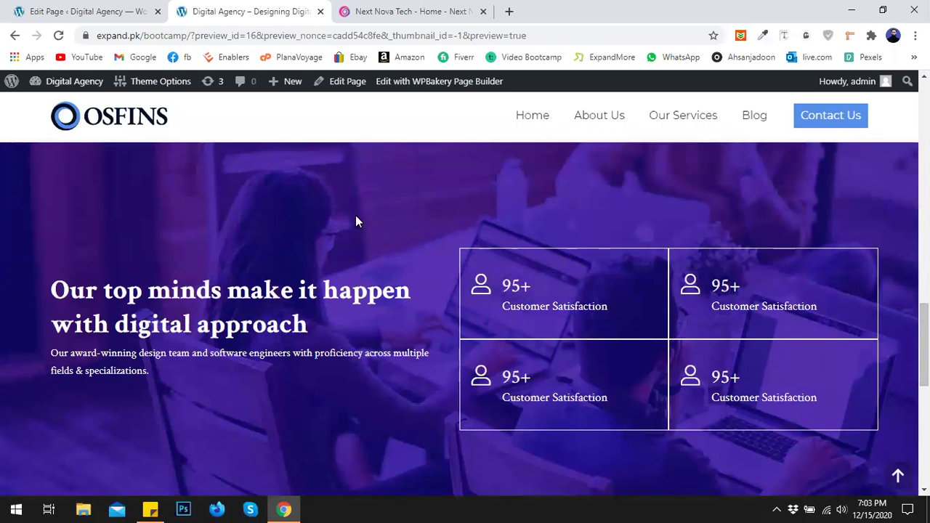
Open the settings of the row holding the heading and counters and enable its overlay effect
{"action": "left_click", "coordinate": [81, 11]}
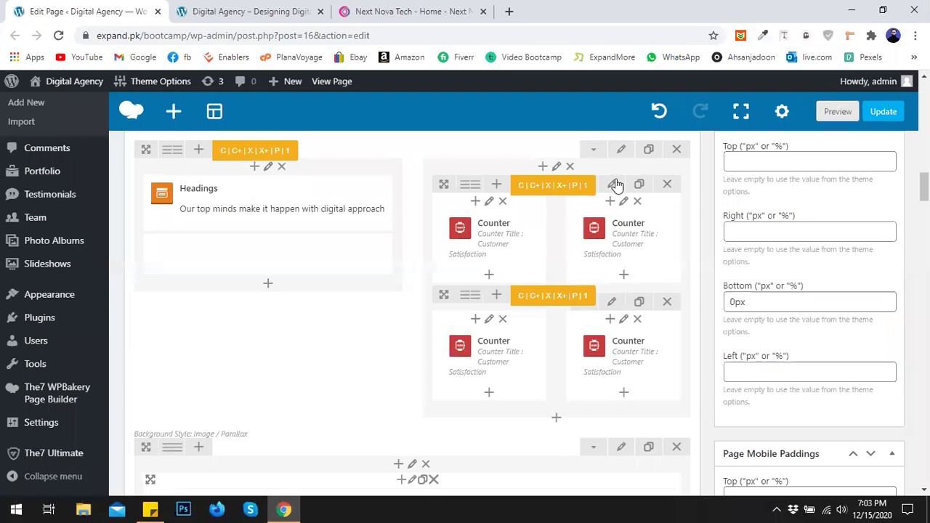
{"action": "left_click", "coordinate": [619, 149]}
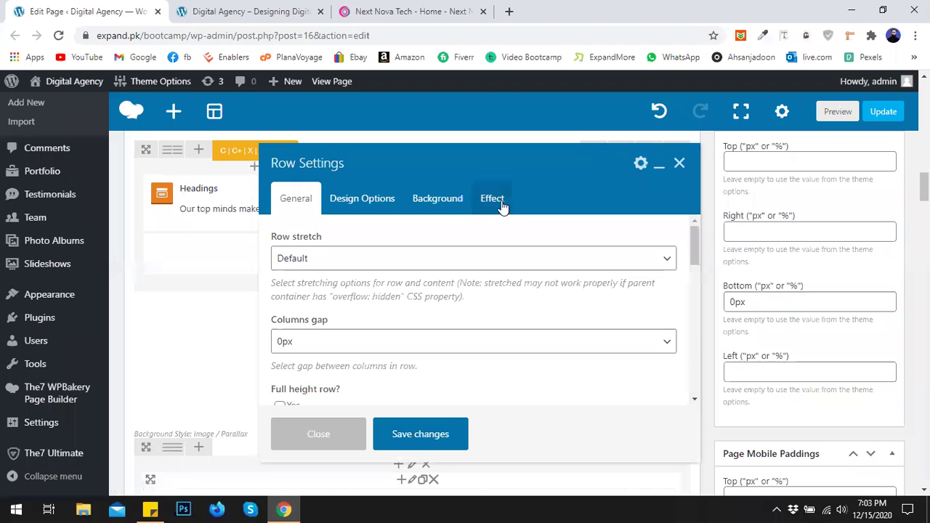
{"action": "left_click", "coordinate": [492, 198]}
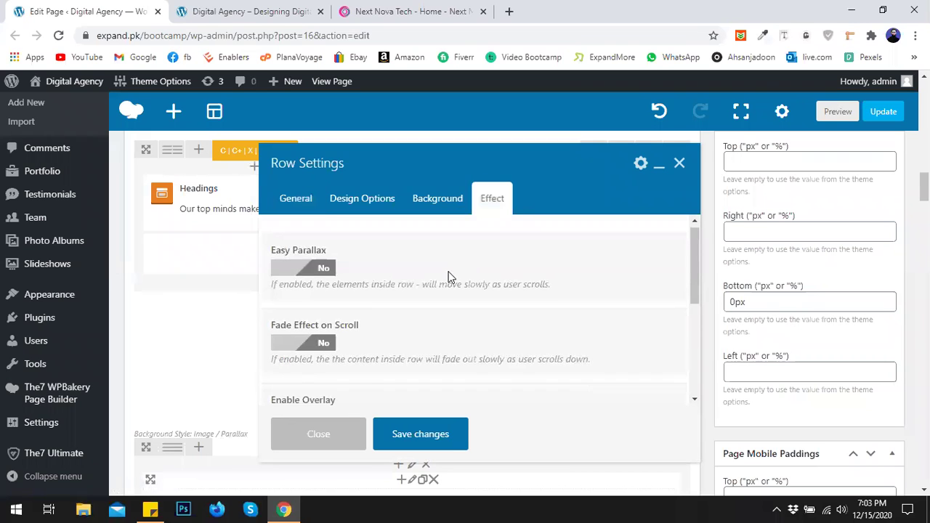
{"action": "scroll", "coordinate": [421, 283], "scroll_direction": "down", "scroll_amount": 1}
{"action": "scroll", "coordinate": [411, 318], "scroll_direction": "down", "scroll_amount": 1}
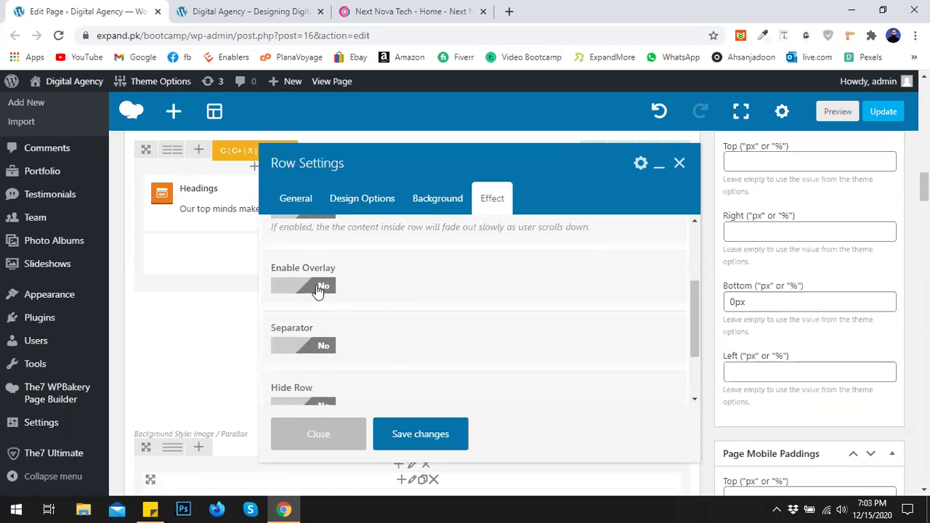
{"action": "left_click", "coordinate": [317, 285]}
{"action": "scroll", "coordinate": [322, 299], "scroll_direction": "down", "scroll_amount": 1}
Copy the blue 5590e9 from the page color picker's color history and set it as the row's overlay color
{"action": "left_click", "coordinate": [318, 273]}
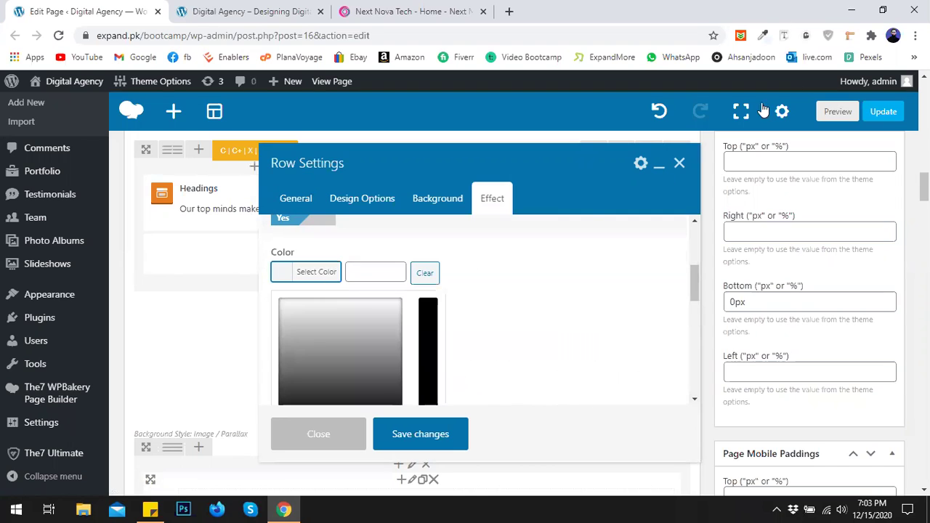
{"action": "left_click", "coordinate": [761, 36]}
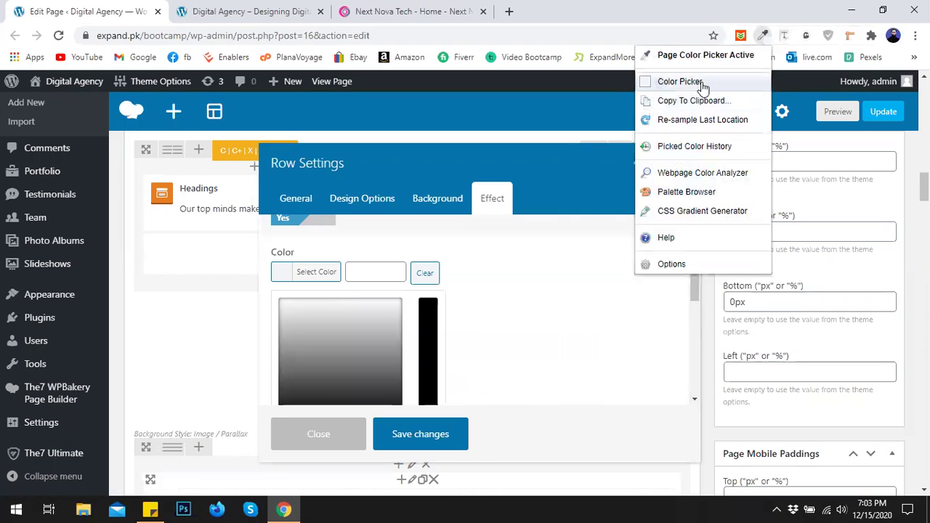
{"action": "left_click", "coordinate": [683, 156]}
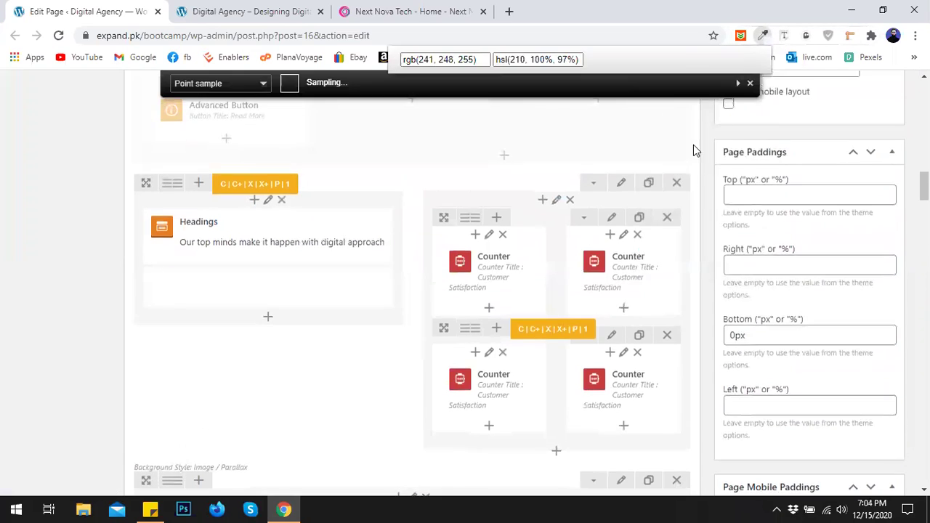
{"action": "left_click", "coordinate": [725, 122]}
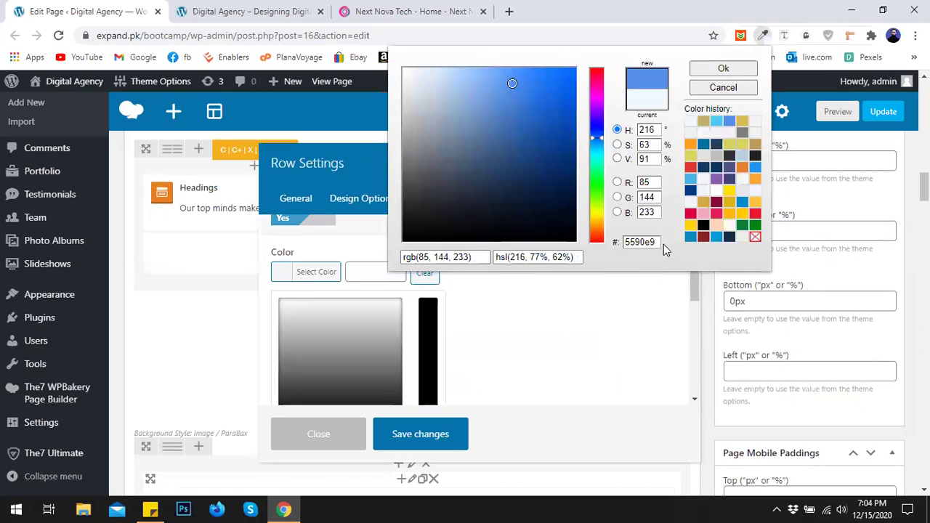
{"action": "left_click_drag", "start_coordinate": [662, 242], "coordinate": [638, 242]}
{"action": "left_click", "coordinate": [597, 316]}
{"action": "left_click", "coordinate": [370, 270]}
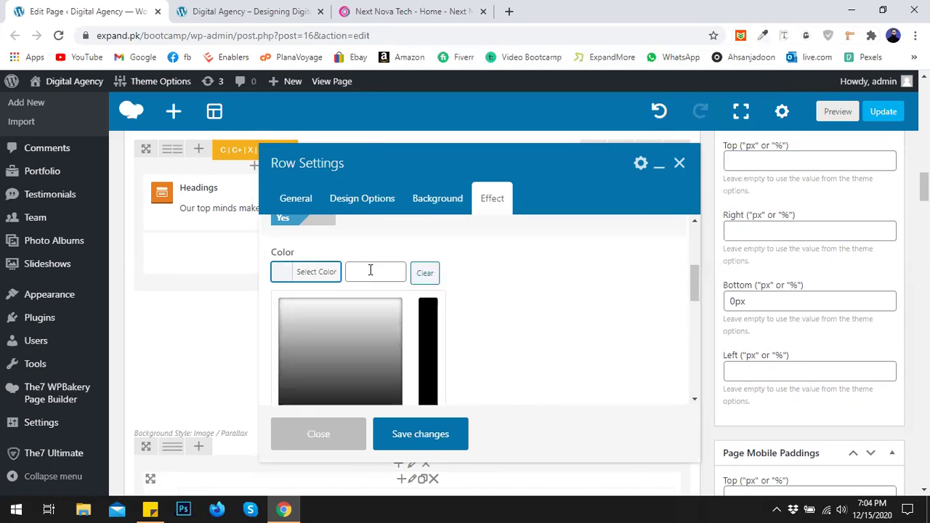
{"action": "type", "text": "5590e9"}
{"action": "left_click", "coordinate": [485, 295]}
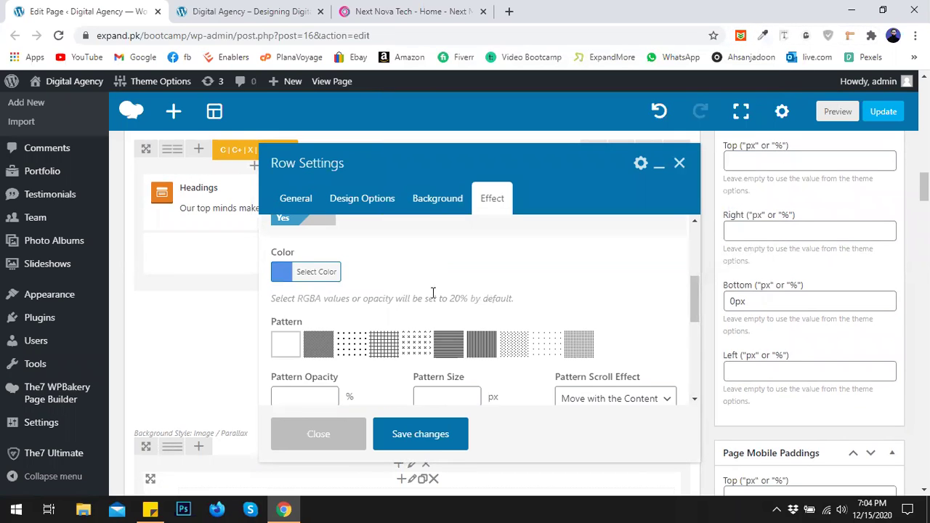
Save the row settings with the blue overlay and preview the counters section
{"action": "left_click", "coordinate": [339, 280]}
{"action": "scroll", "coordinate": [435, 420], "scroll_direction": "down", "scroll_amount": 3}
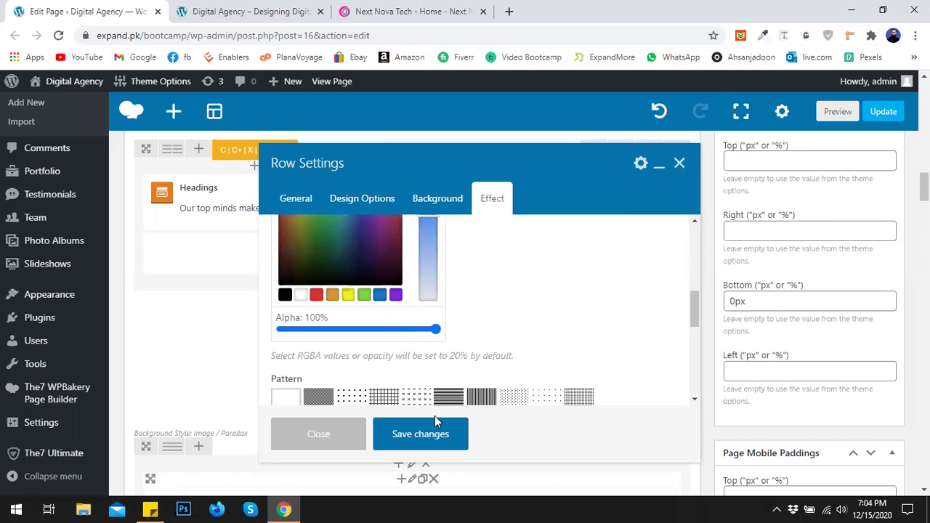
{"action": "left_click", "coordinate": [432, 440]}
{"action": "left_click", "coordinate": [838, 111]}
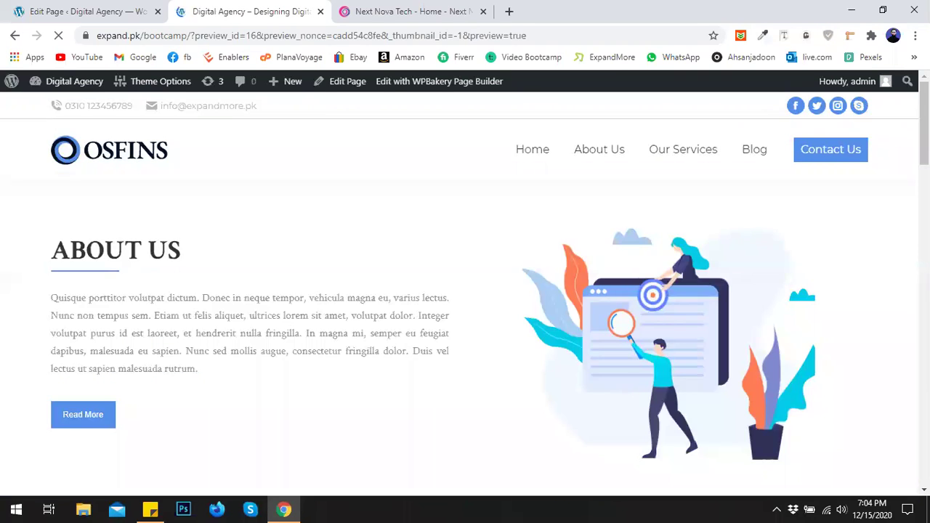
{"action": "left_click_drag", "start_coordinate": [924, 123], "coordinate": [924, 346]}
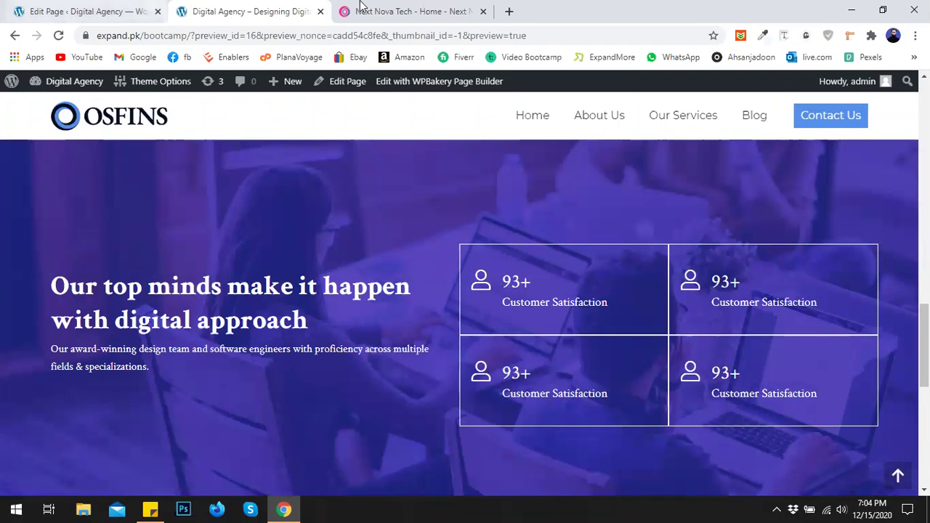
Update the Digital Agency page and load its live version at expand.pk/bootcamp/ in place of the preview
{"action": "left_click", "coordinate": [88, 10]}
{"action": "left_click", "coordinate": [890, 113]}
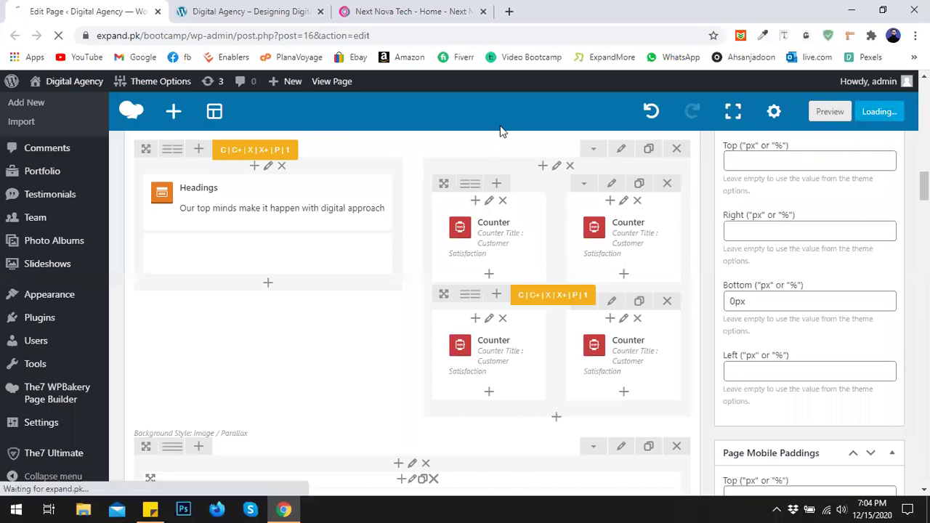
{"action": "left_click", "coordinate": [233, 11]}
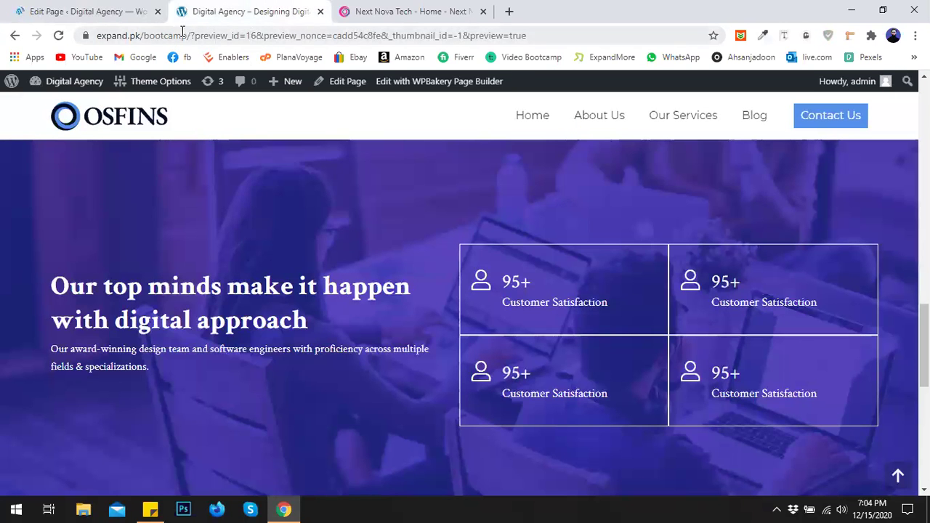
{"action": "left_click_drag", "start_coordinate": [218, 40], "coordinate": [556, 41]}
{"action": "key", "text": "BackSpace"}
{"action": "key", "text": "Return"}
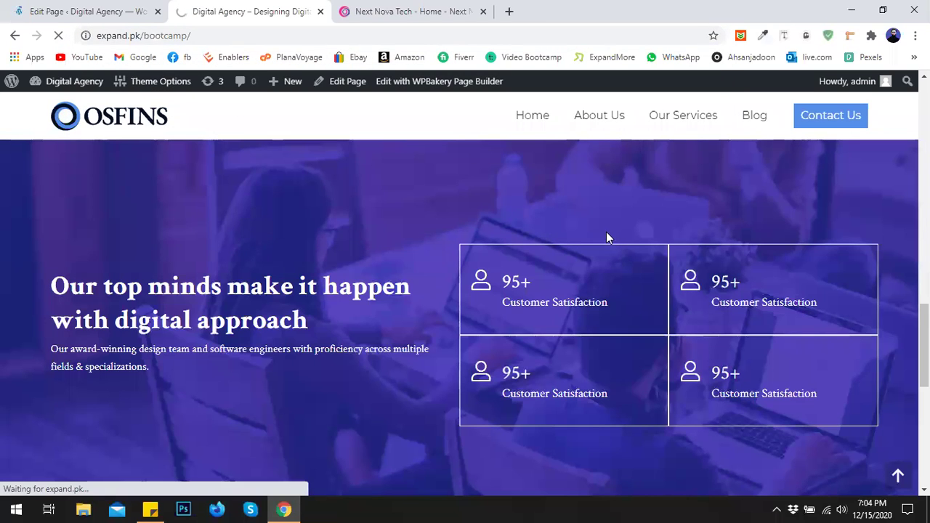
Close the Next Nova Tech tab, reload the live page and inspect the overlay on the counters section
{"action": "left_click", "coordinate": [472, 9]}
{"action": "left_click", "coordinate": [502, 10]}
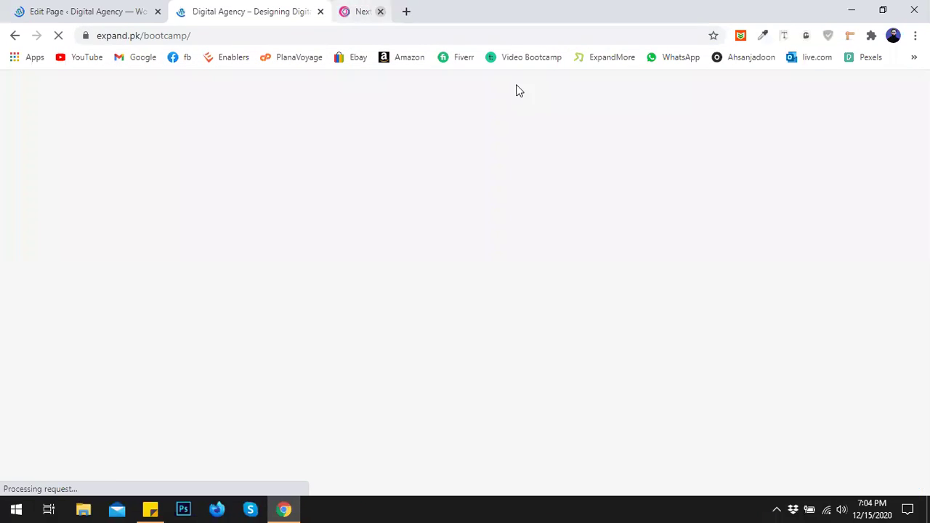
{"action": "left_click_drag", "start_coordinate": [924, 117], "coordinate": [924, 356]}
{"action": "scroll", "coordinate": [454, 247], "scroll_direction": "up", "scroll_amount": 2}
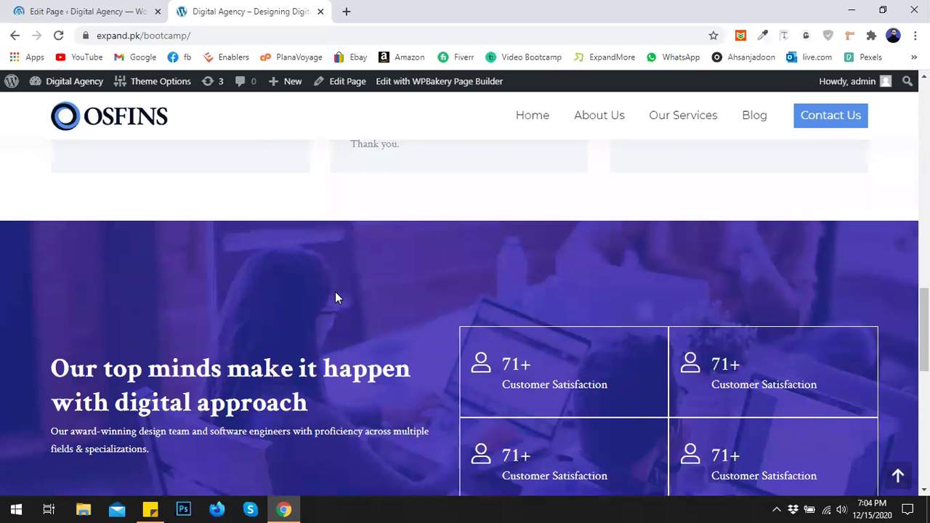
{"action": "left_click", "coordinate": [58, 36]}
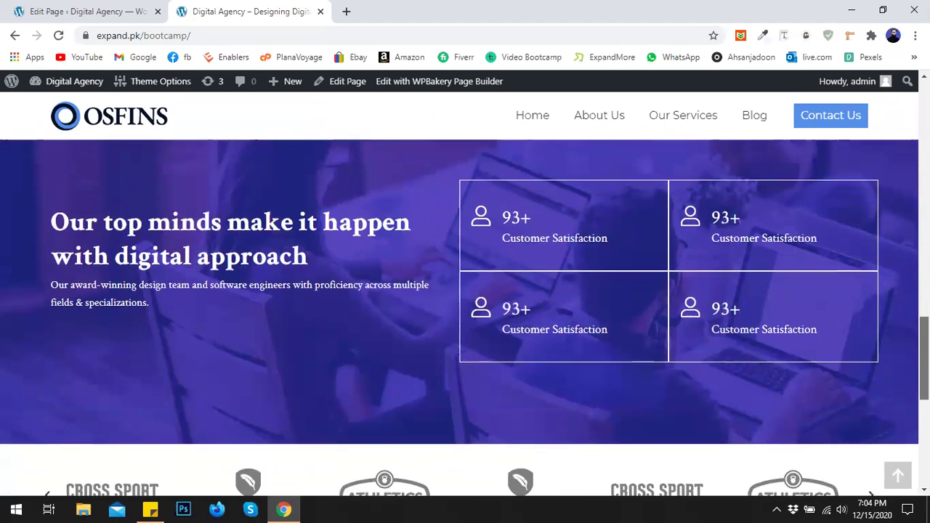
{"action": "left_click_drag", "start_coordinate": [926, 357], "coordinate": [926, 343]}
Reopen the counters row's settings in the page editor and review its background image options
{"action": "left_click", "coordinate": [145, 6]}
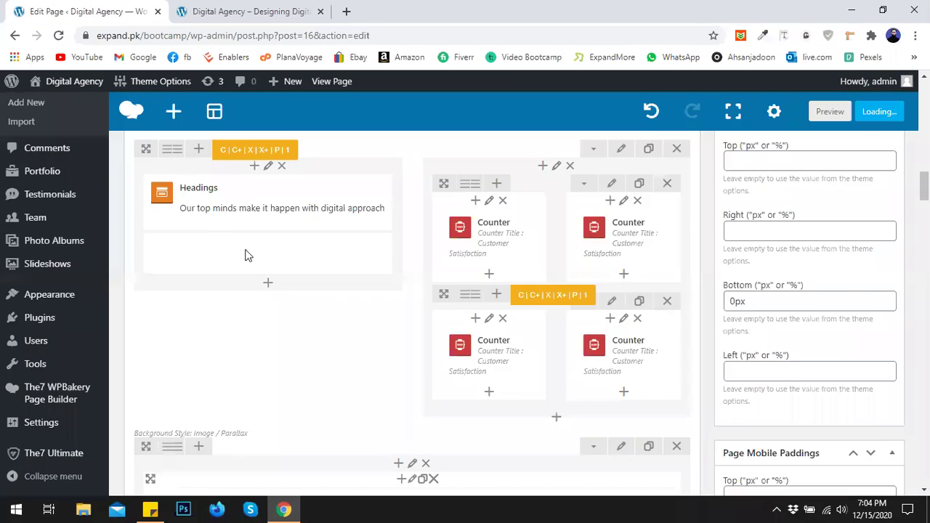
{"action": "scroll", "coordinate": [508, 327], "scroll_direction": "down", "scroll_amount": 10}
{"action": "scroll", "coordinate": [527, 323], "scroll_direction": "down", "scroll_amount": 10}
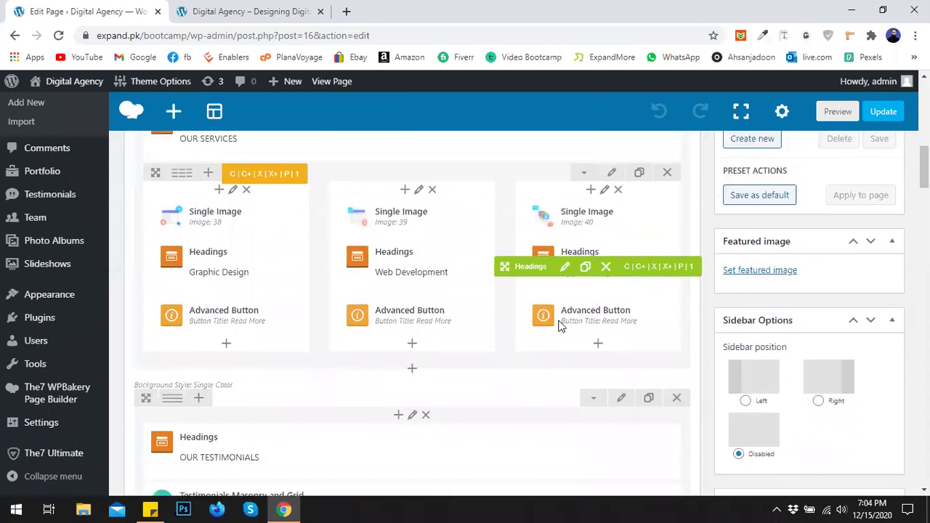
{"action": "scroll", "coordinate": [570, 323], "scroll_direction": "up", "scroll_amount": 2}
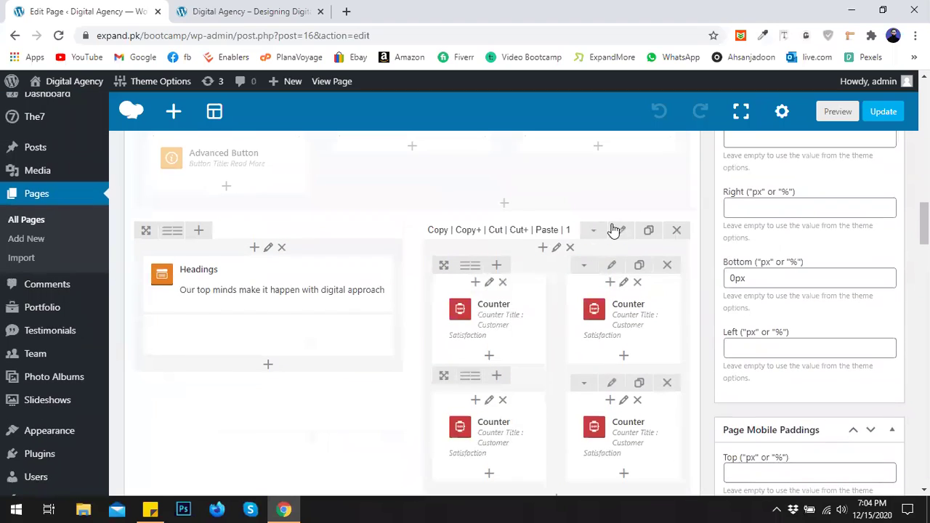
{"action": "left_click", "coordinate": [610, 233]}
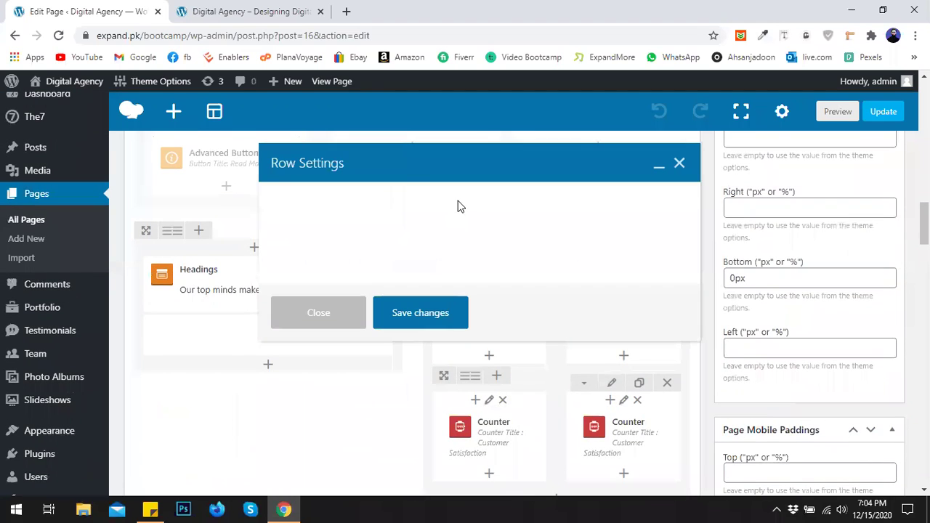
{"action": "left_click", "coordinate": [455, 200]}
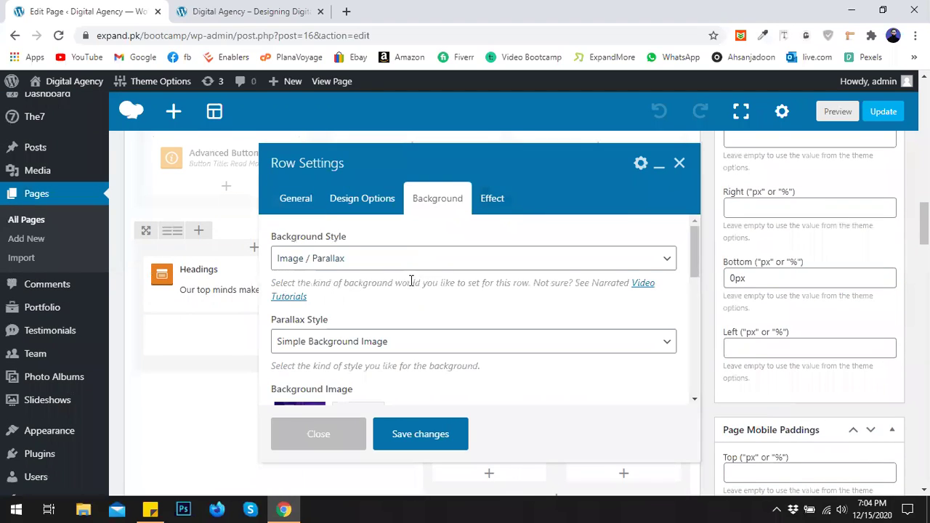
{"action": "scroll", "coordinate": [413, 292], "scroll_direction": "down", "scroll_amount": 3}
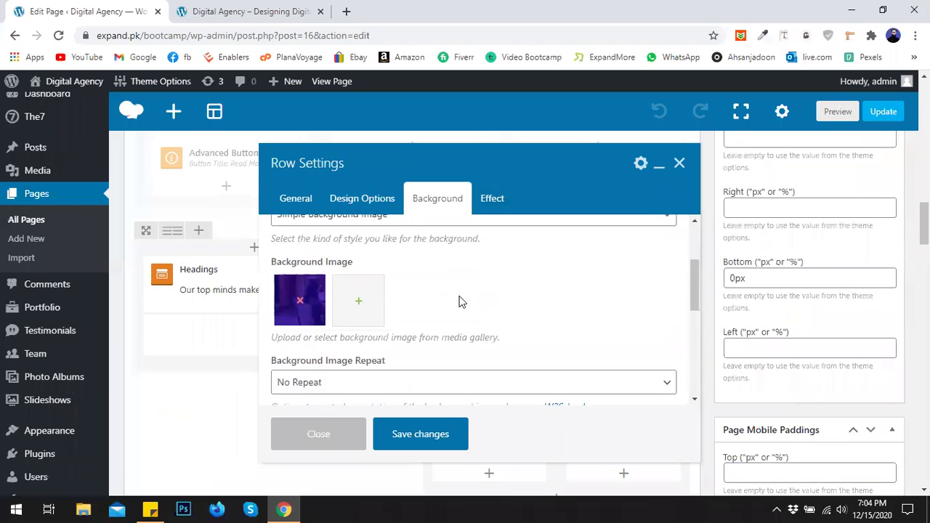
{"action": "scroll", "coordinate": [459, 301], "scroll_direction": "down", "scroll_amount": 3}
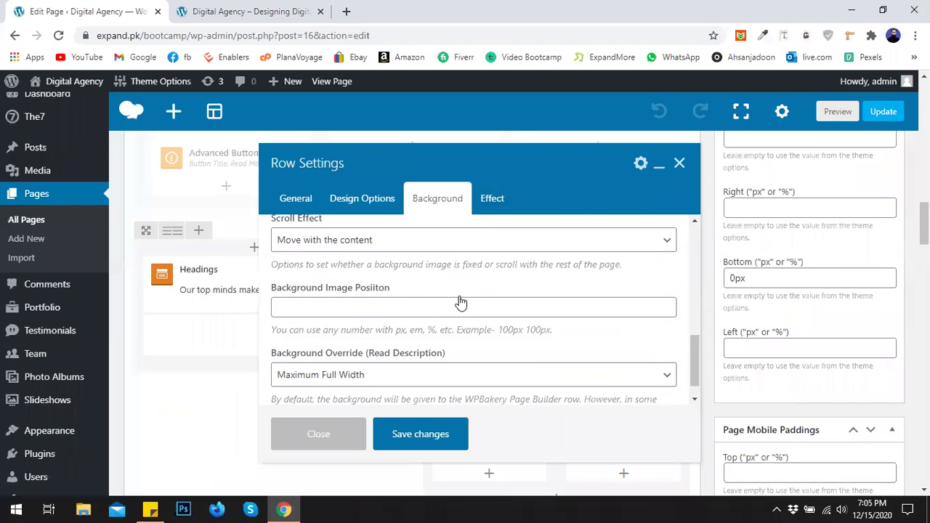
Set the alpha of the row's blue overlay color to 69%
{"action": "left_click", "coordinate": [492, 200]}
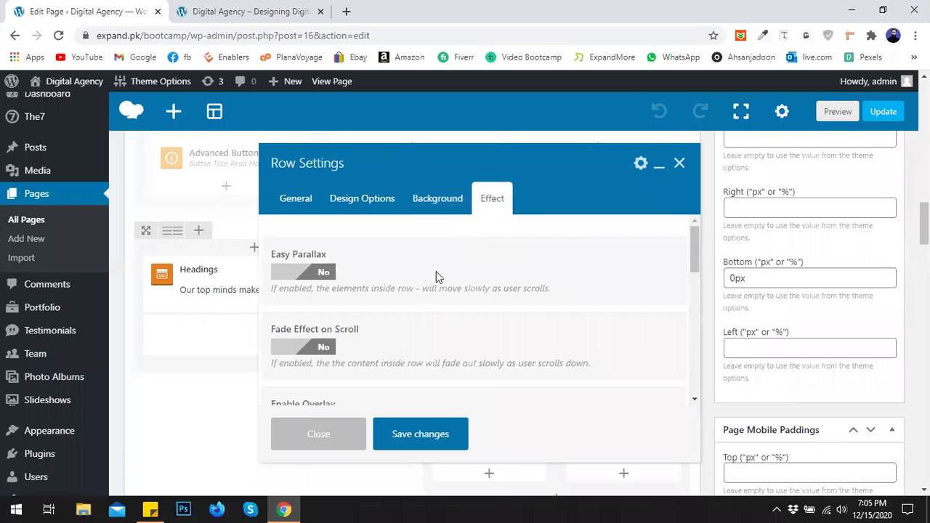
{"action": "scroll", "coordinate": [429, 283], "scroll_direction": "down", "scroll_amount": 3}
{"action": "scroll", "coordinate": [428, 288], "scroll_direction": "up", "scroll_amount": 1}
{"action": "scroll", "coordinate": [426, 290], "scroll_direction": "down", "scroll_amount": 1}
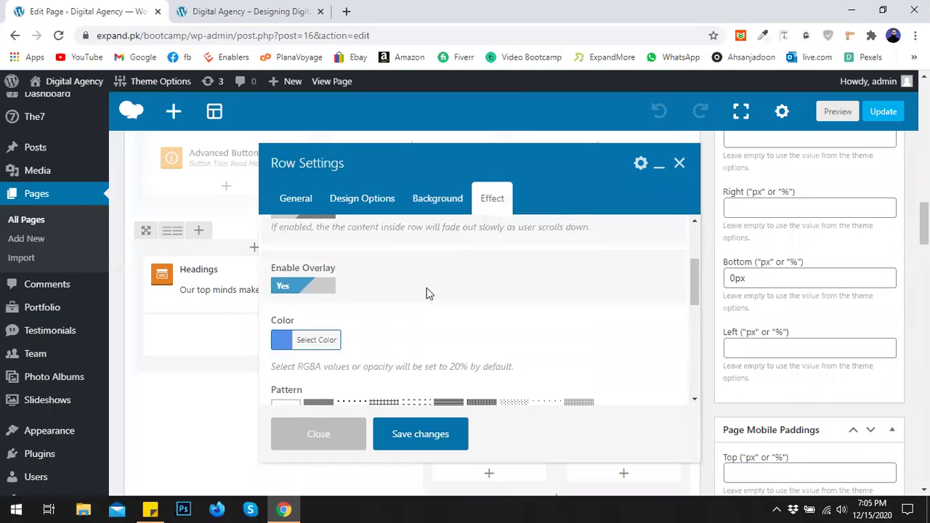
{"action": "scroll", "coordinate": [426, 290], "scroll_direction": "down", "scroll_amount": 2}
{"action": "scroll", "coordinate": [426, 290], "scroll_direction": "up", "scroll_amount": 1}
{"action": "left_click", "coordinate": [316, 271]}
{"action": "scroll", "coordinate": [383, 271], "scroll_direction": "down", "scroll_amount": 2}
{"action": "scroll", "coordinate": [385, 279], "scroll_direction": "up", "scroll_amount": 2}
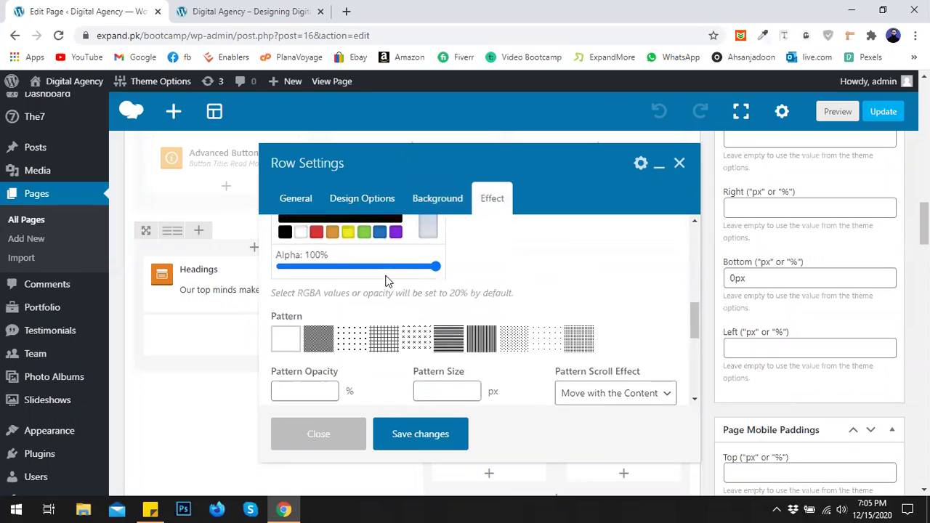
{"action": "left_click", "coordinate": [389, 398]}
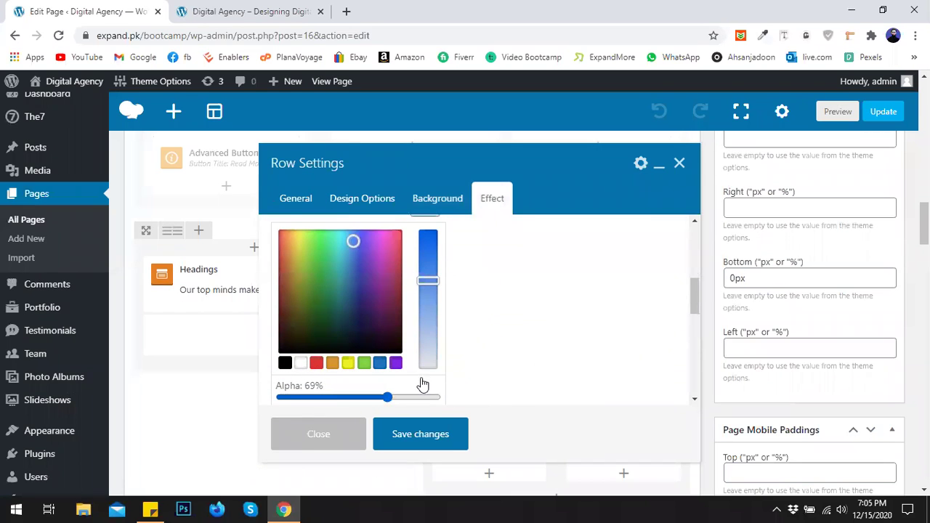
{"action": "left_click", "coordinate": [467, 352]}
Save the counters row's changed overlay opacity and examine the section in a new page preview
{"action": "scroll", "coordinate": [394, 339], "scroll_direction": "up", "scroll_amount": 2}
{"action": "scroll", "coordinate": [393, 338], "scroll_direction": "down", "scroll_amount": 4}
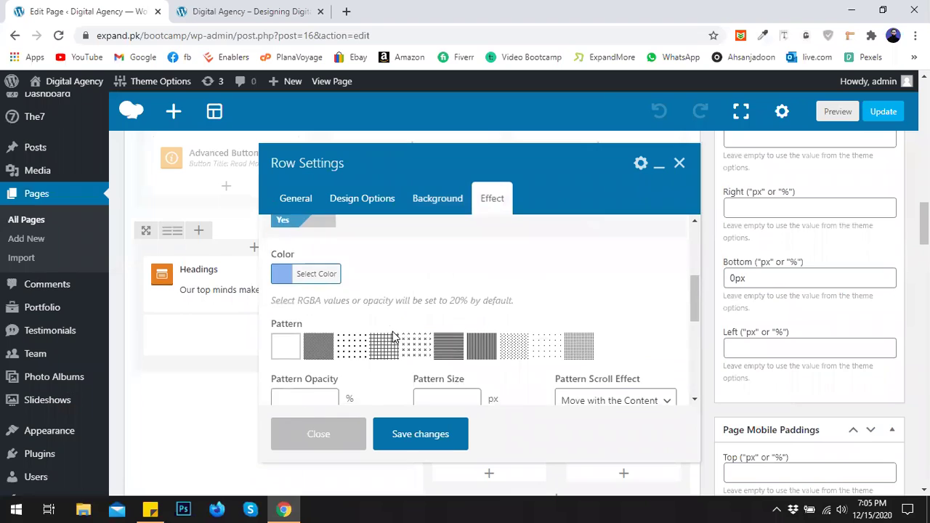
{"action": "scroll", "coordinate": [392, 337], "scroll_direction": "down", "scroll_amount": 1}
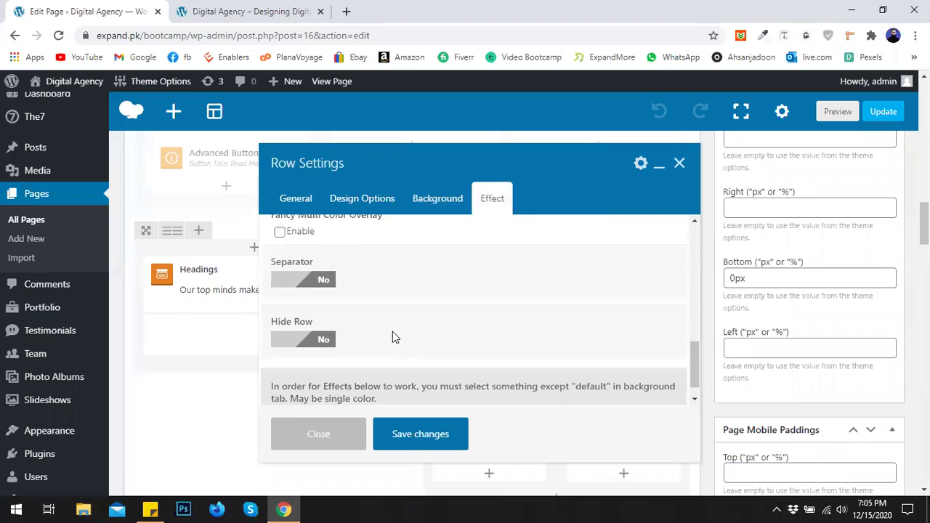
{"action": "left_click", "coordinate": [705, 303]}
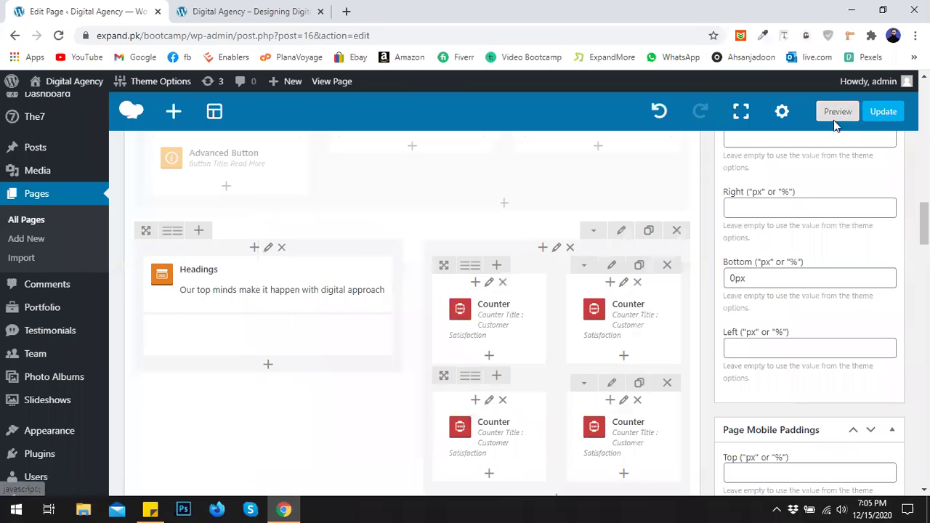
{"action": "left_click", "coordinate": [837, 111]}
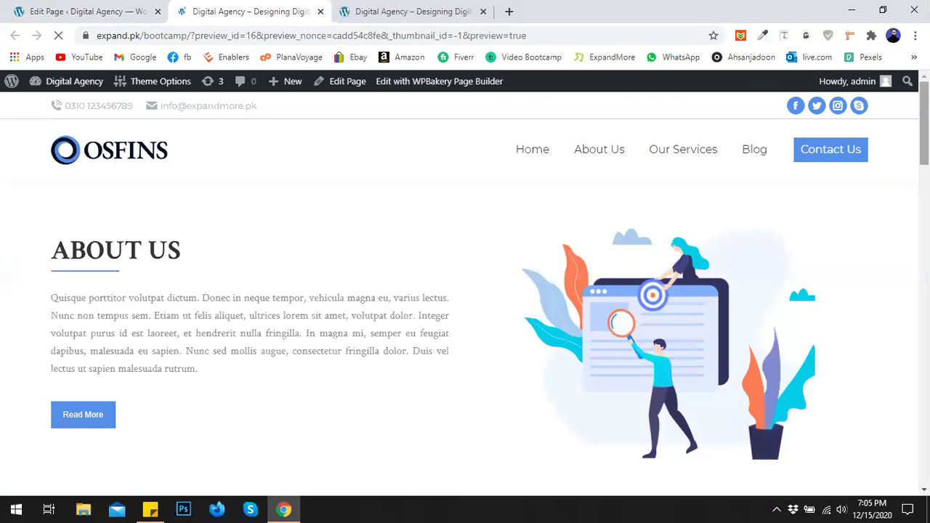
{"action": "scroll", "coordinate": [743, 256], "scroll_direction": "down", "scroll_amount": 15}
{"action": "mouse_move", "coordinate": [924, 330]}
{"action": "left_mouse_down"}
{"action": "mouse_move", "coordinate": [924, 351]}
{"action": "mouse_move", "coordinate": [924, 138]}
{"action": "mouse_move", "coordinate": [924, 345]}
{"action": "left_mouse_up"}
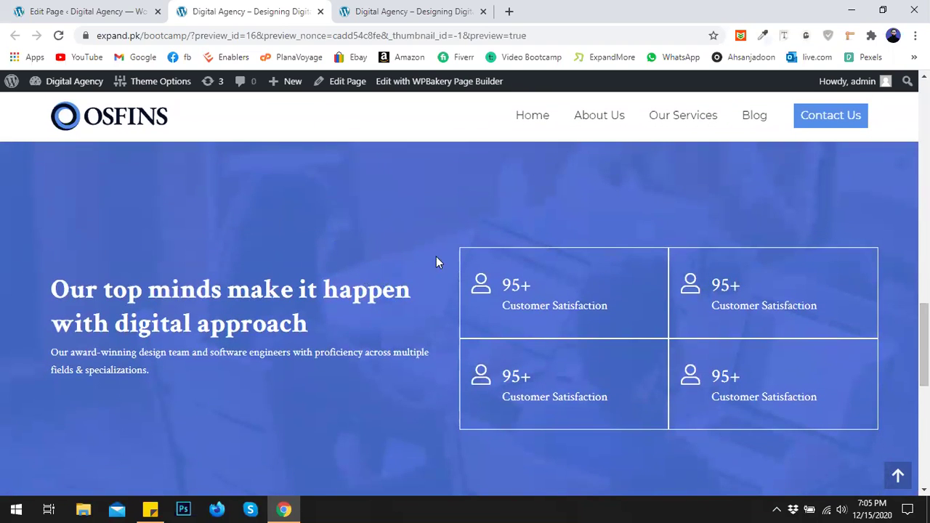
Examine the overlay and background scroll effect of the counters section in the page preview
{"action": "mouse_move", "coordinate": [924, 345]}
{"action": "left_mouse_down"}
{"action": "mouse_move", "coordinate": [924, 431]}
{"action": "mouse_move", "coordinate": [924, 339]}
{"action": "left_mouse_up"}
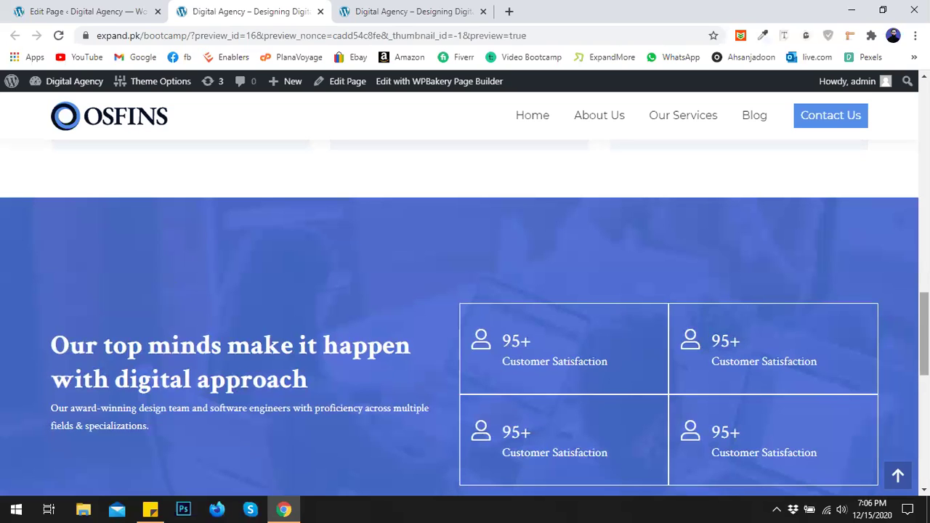
{"action": "scroll", "coordinate": [696, 344], "scroll_direction": "down", "scroll_amount": 4}
{"action": "scroll", "coordinate": [696, 343], "scroll_direction": "up", "scroll_amount": 6}
{"action": "scroll", "coordinate": [377, 346], "scroll_direction": "down", "scroll_amount": 7}
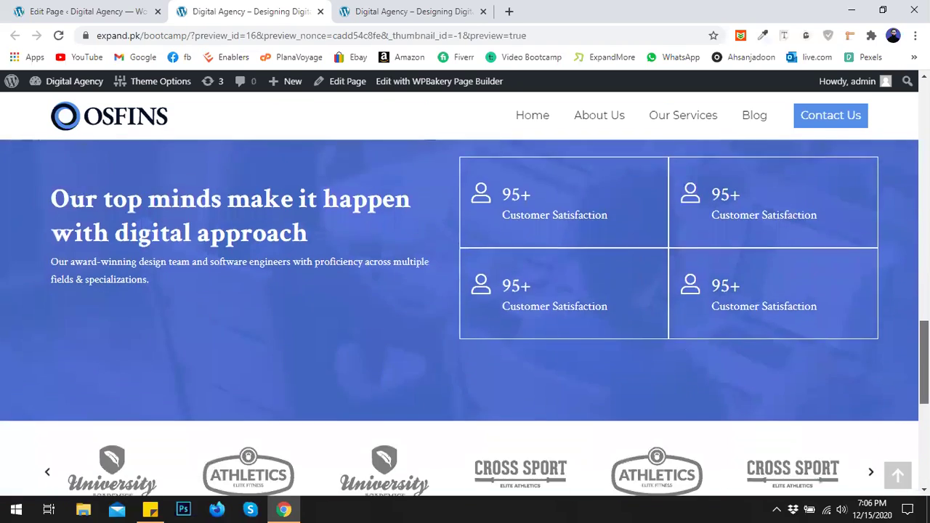
{"action": "scroll", "coordinate": [314, 294], "scroll_direction": "up", "scroll_amount": 1}
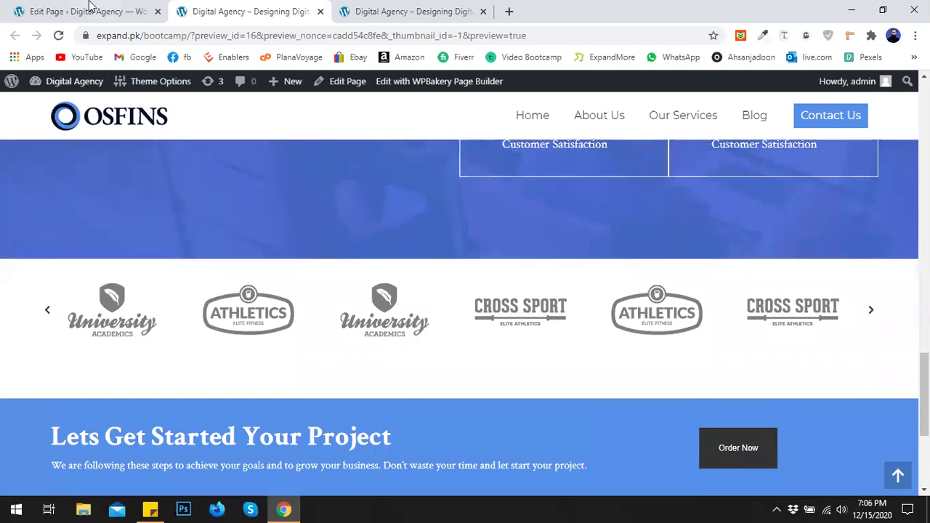
Set the alpha of the counters row's blue overlay color to 90% and save the row settings
{"action": "left_click", "coordinate": [87, 11]}
{"action": "left_click", "coordinate": [623, 231]}
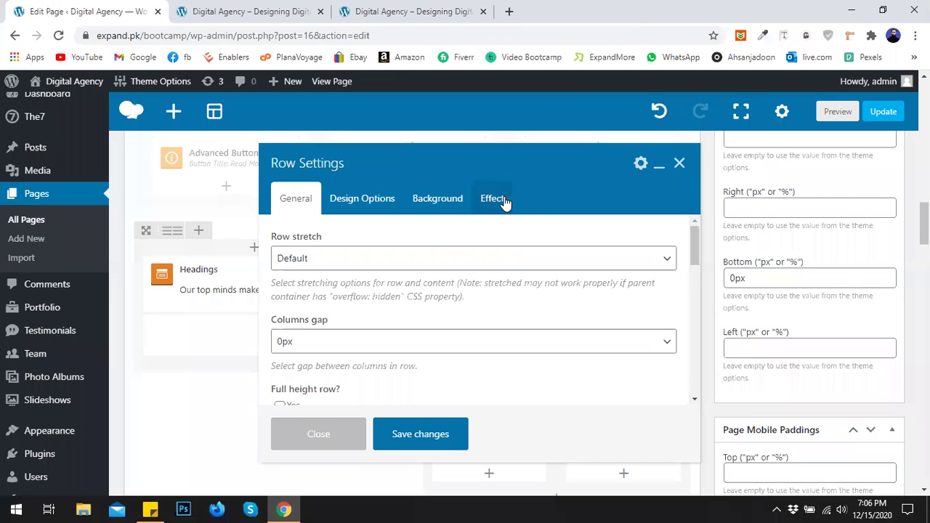
{"action": "left_click", "coordinate": [492, 199]}
{"action": "scroll", "coordinate": [475, 264], "scroll_direction": "down", "scroll_amount": 5}
{"action": "left_click", "coordinate": [305, 271]}
{"action": "scroll", "coordinate": [420, 302], "scroll_direction": "down", "scroll_amount": 2}
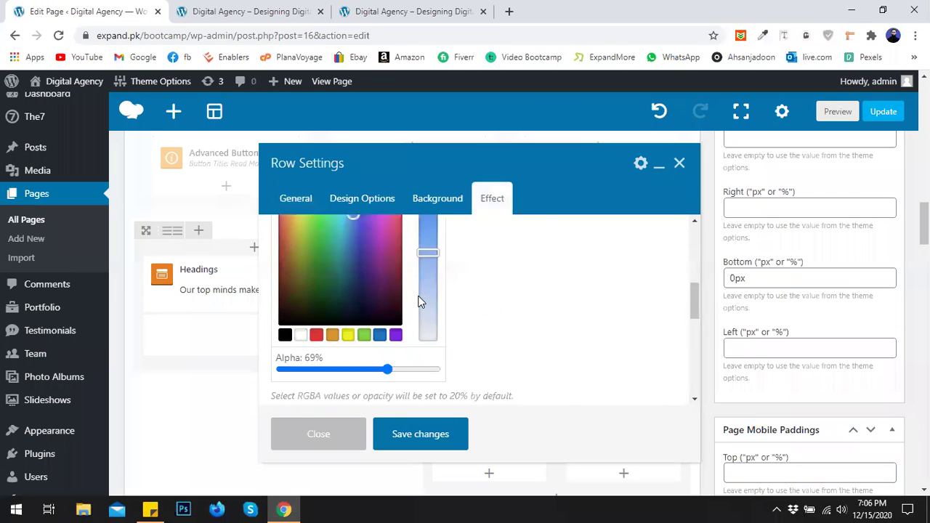
{"action": "scroll", "coordinate": [420, 302], "scroll_direction": "down", "scroll_amount": 1}
{"action": "left_click", "coordinate": [417, 330]}
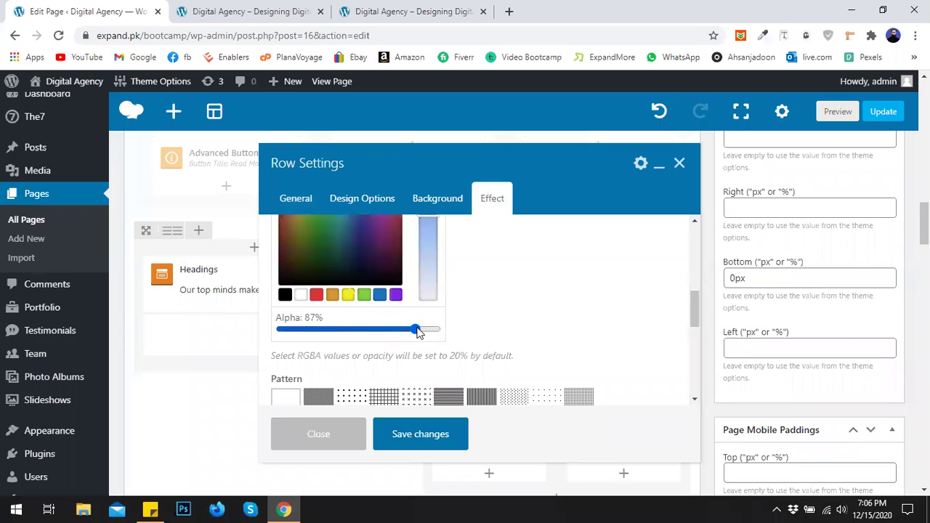
{"action": "left_click", "coordinate": [417, 331]}
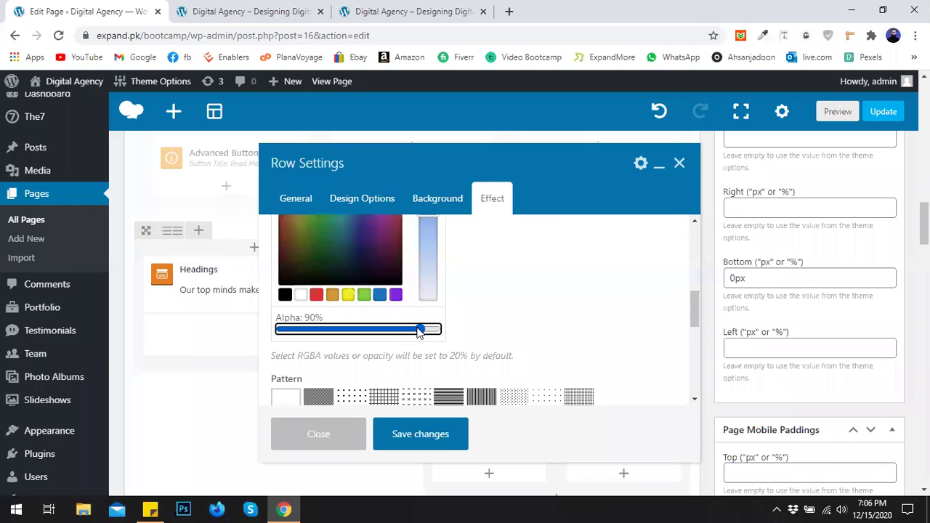
{"action": "left_click", "coordinate": [450, 441]}
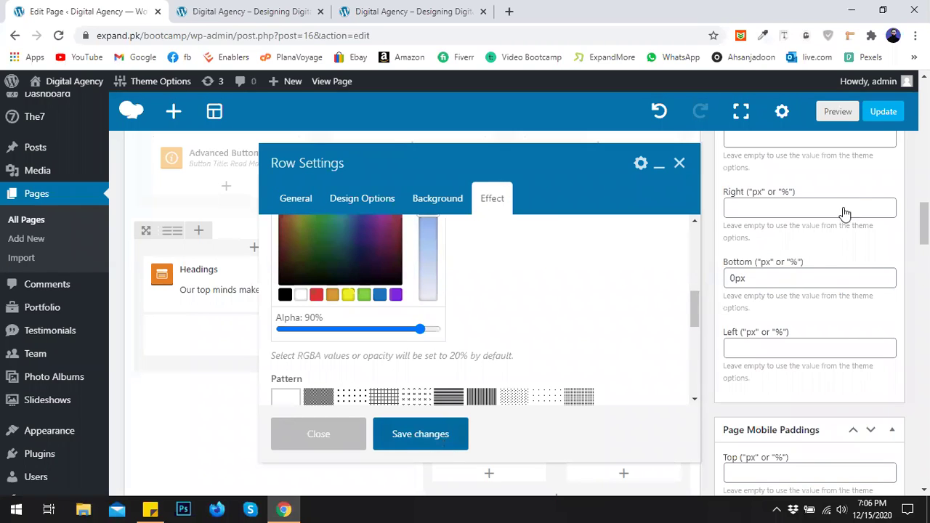
Preview the page and examine how strongly the overlay covers the counters section's background image
{"action": "left_click", "coordinate": [836, 113]}
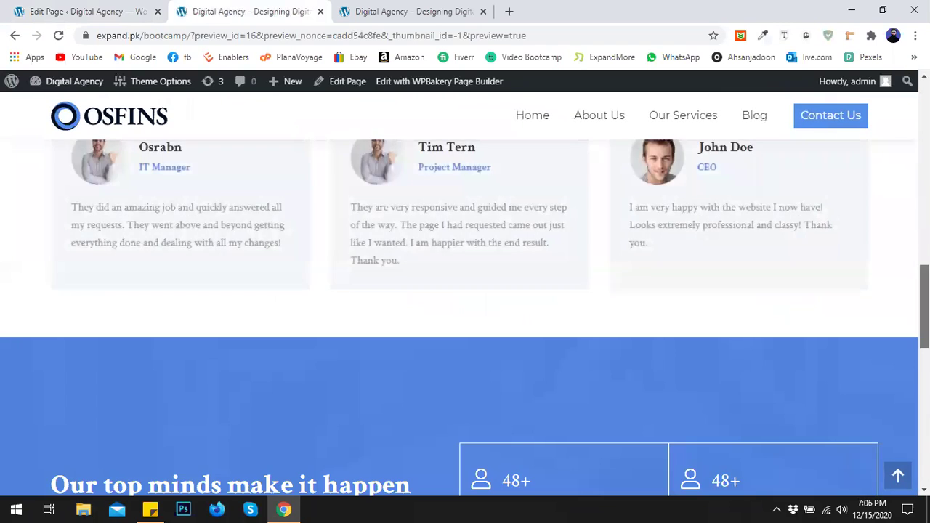
{"action": "scroll", "coordinate": [459, 317], "scroll_direction": "down", "scroll_amount": 5}
{"action": "scroll", "coordinate": [459, 317], "scroll_direction": "up", "scroll_amount": 2}
{"action": "scroll", "coordinate": [459, 317], "scroll_direction": "down", "scroll_amount": 1}
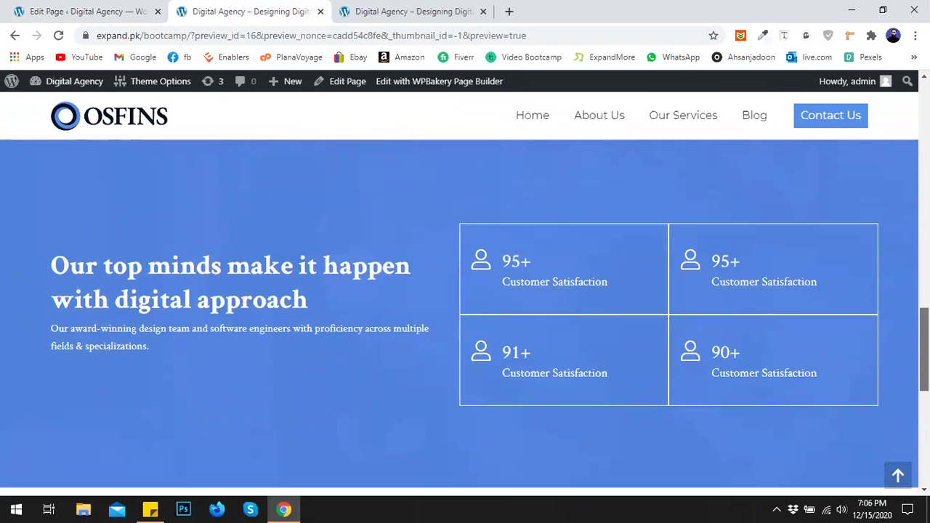
{"action": "scroll", "coordinate": [232, 268], "scroll_direction": "up", "scroll_amount": 1}
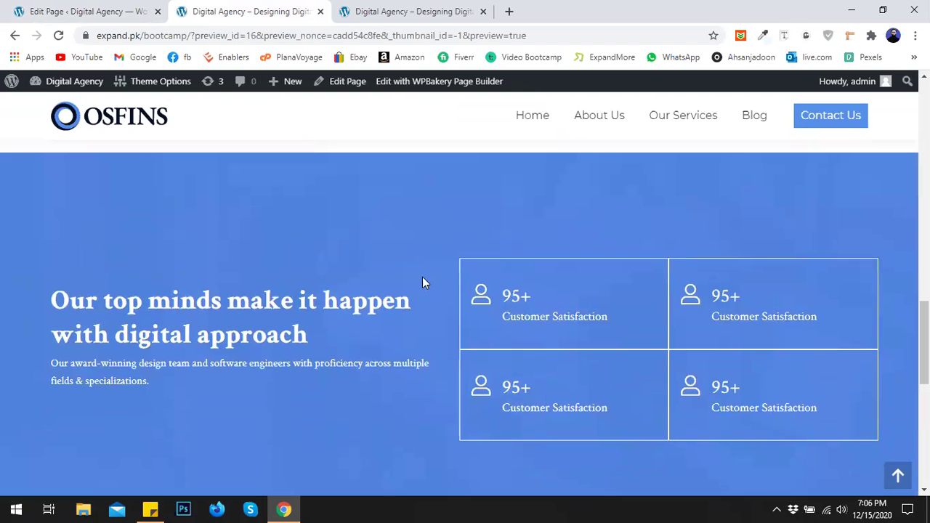
{"action": "mouse_move", "coordinate": [925, 328]}
{"action": "left_mouse_down"}
{"action": "mouse_move", "coordinate": [925, 396]}
{"action": "mouse_move", "coordinate": [925, 329]}
{"action": "left_mouse_up"}
{"action": "scroll", "coordinate": [867, 347], "scroll_direction": "up", "scroll_amount": 1}
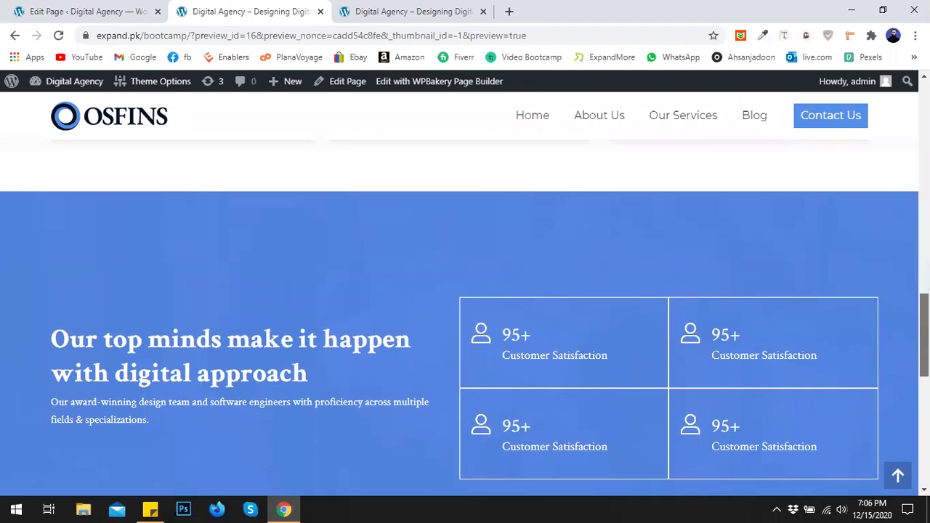
{"action": "scroll", "coordinate": [867, 346], "scroll_direction": "down", "scroll_amount": 3}
Set the alpha of the counters row's overlay color to 75% and save the row settings
{"action": "left_click", "coordinate": [59, 11]}
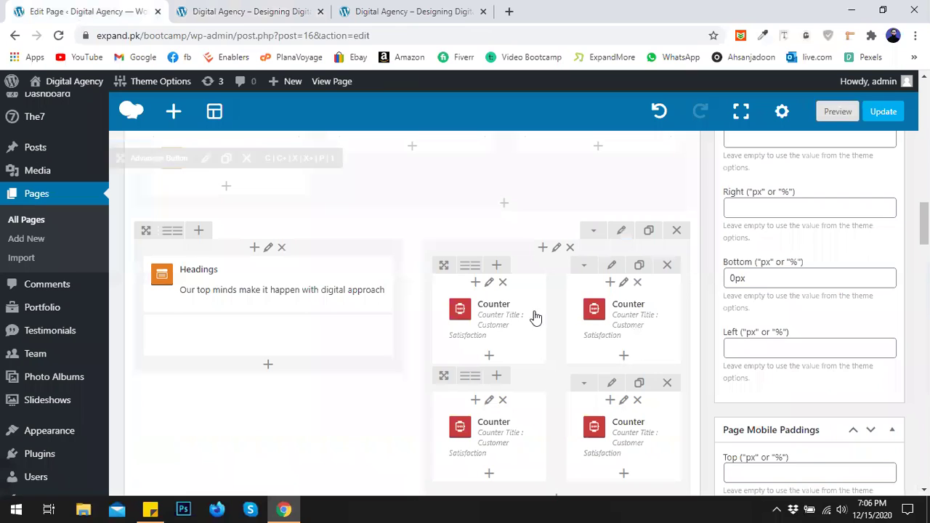
{"action": "left_click", "coordinate": [621, 231]}
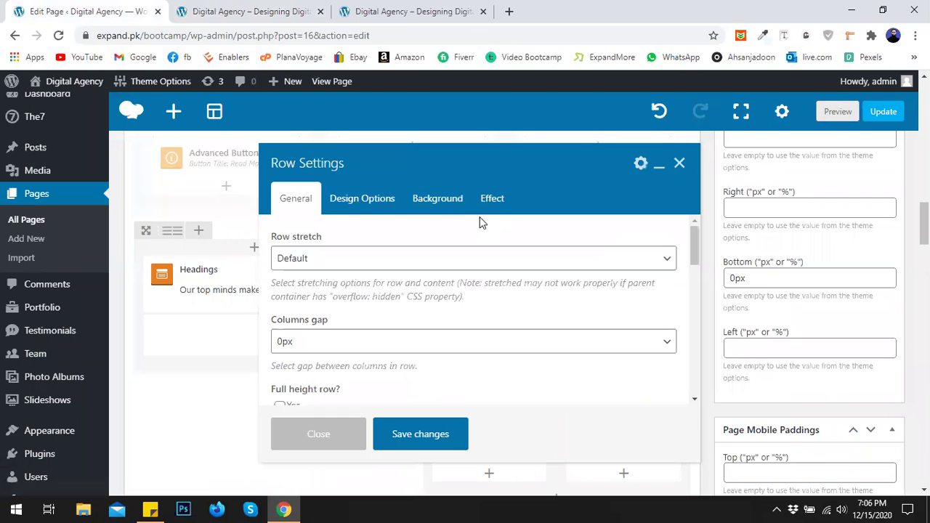
{"action": "left_click", "coordinate": [492, 198]}
{"action": "scroll", "coordinate": [424, 311], "scroll_direction": "down", "scroll_amount": 3}
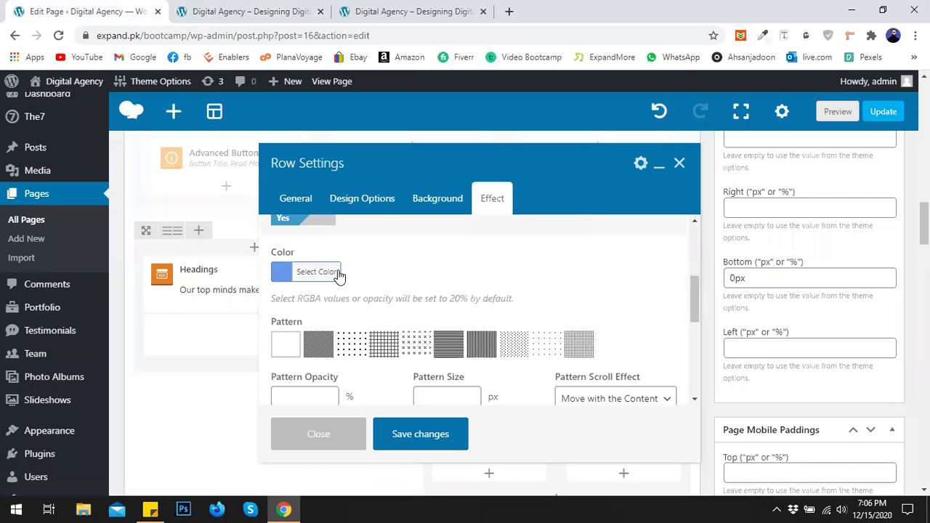
{"action": "left_click", "coordinate": [338, 274]}
{"action": "scroll", "coordinate": [401, 326], "scroll_direction": "down", "scroll_amount": 2}
{"action": "left_click", "coordinate": [400, 330]}
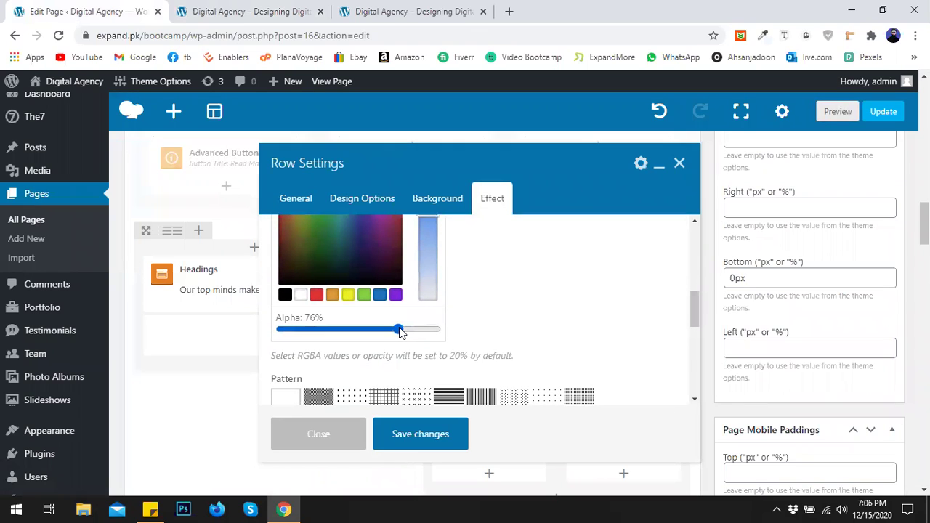
{"action": "left_click", "coordinate": [400, 331]}
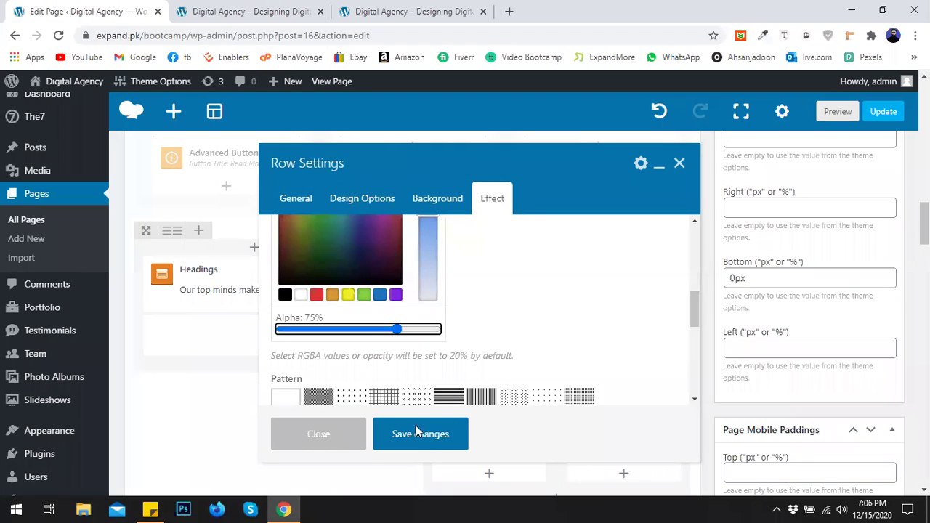
{"action": "left_click", "coordinate": [429, 451]}
Preview the page again and check the counters section and the sections below it
{"action": "left_click", "coordinate": [836, 112]}
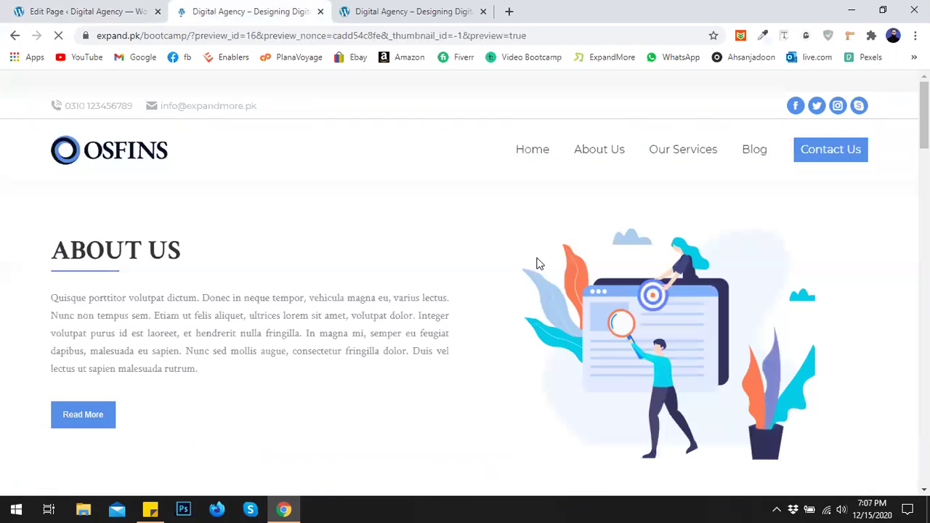
{"action": "scroll", "coordinate": [465, 291], "scroll_direction": "down", "scroll_amount": 20}
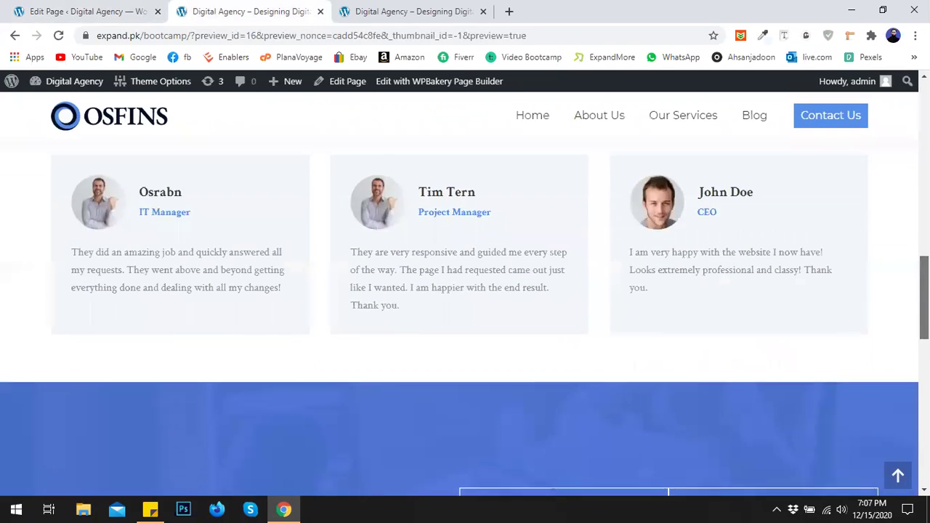
{"action": "scroll", "coordinate": [465, 319], "scroll_direction": "up", "scroll_amount": 2}
{"action": "scroll", "coordinate": [465, 319], "scroll_direction": "down", "scroll_amount": 1}
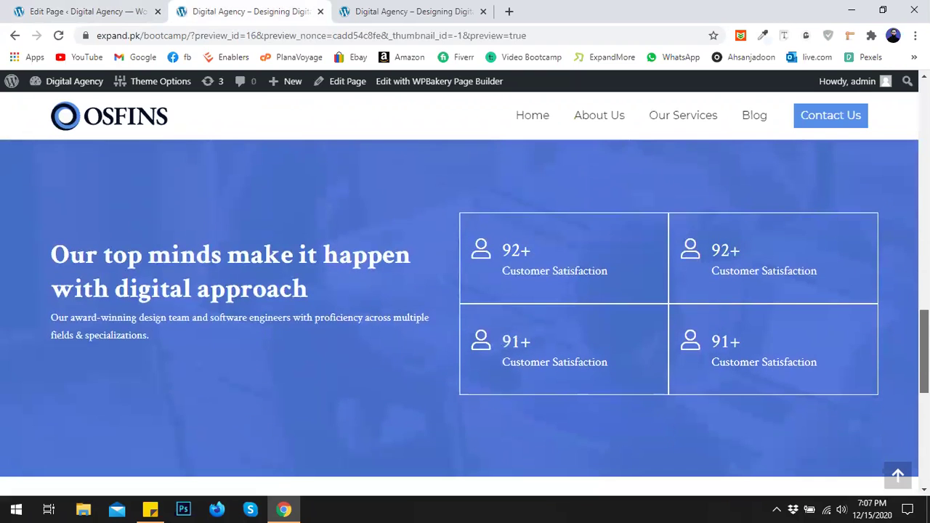
{"action": "scroll", "coordinate": [465, 320], "scroll_direction": "down", "scroll_amount": 3}
{"action": "scroll", "coordinate": [465, 291], "scroll_direction": "down", "scroll_amount": 4}
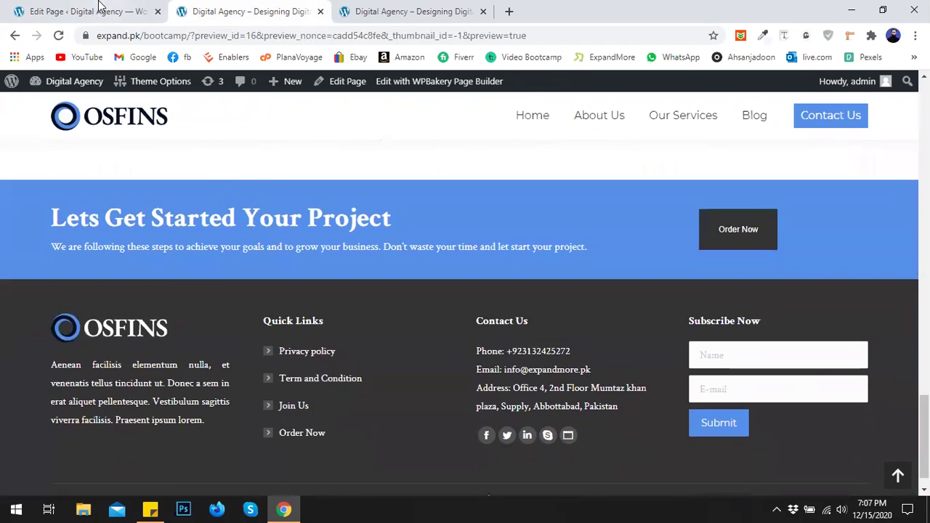
Update the Home page and load its live version by removing the preview parameters from the preview page's URL
{"action": "left_click", "coordinate": [113, 11]}
{"action": "left_click", "coordinate": [899, 114]}
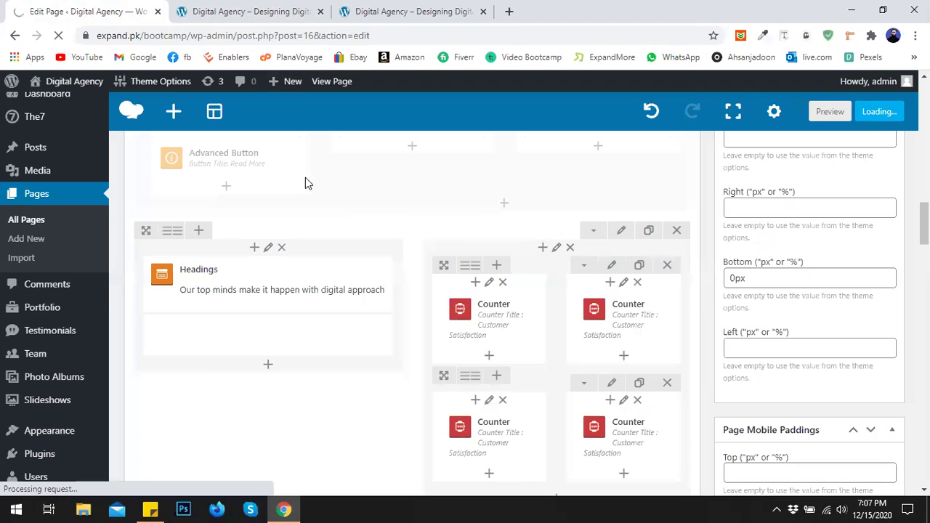
{"action": "left_click", "coordinate": [242, 10]}
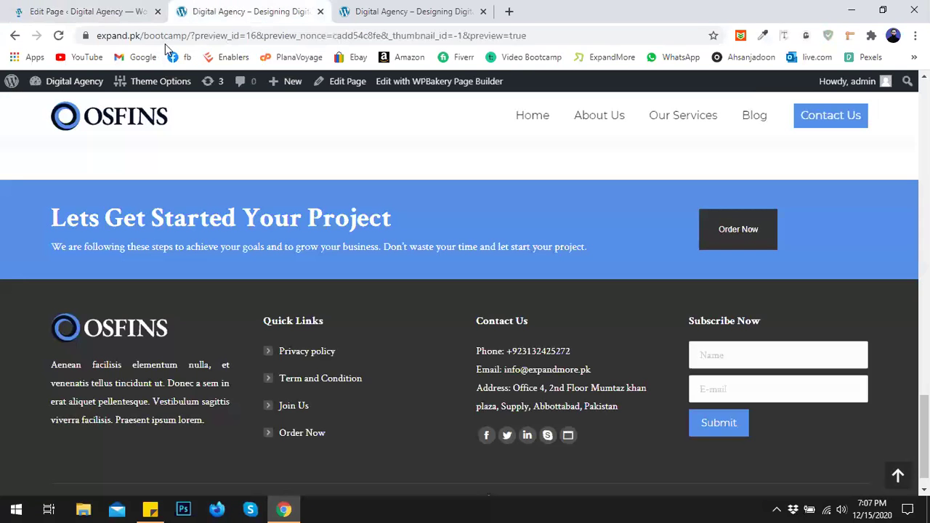
{"action": "left_click_drag", "start_coordinate": [191, 35], "coordinate": [641, 41]}
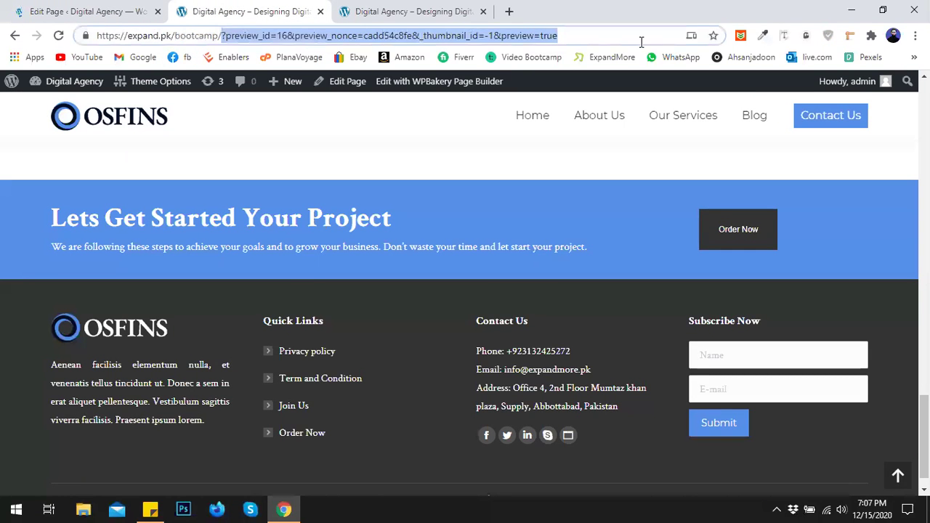
{"action": "key", "text": "BackSpace"}
{"action": "key", "text": "Return"}
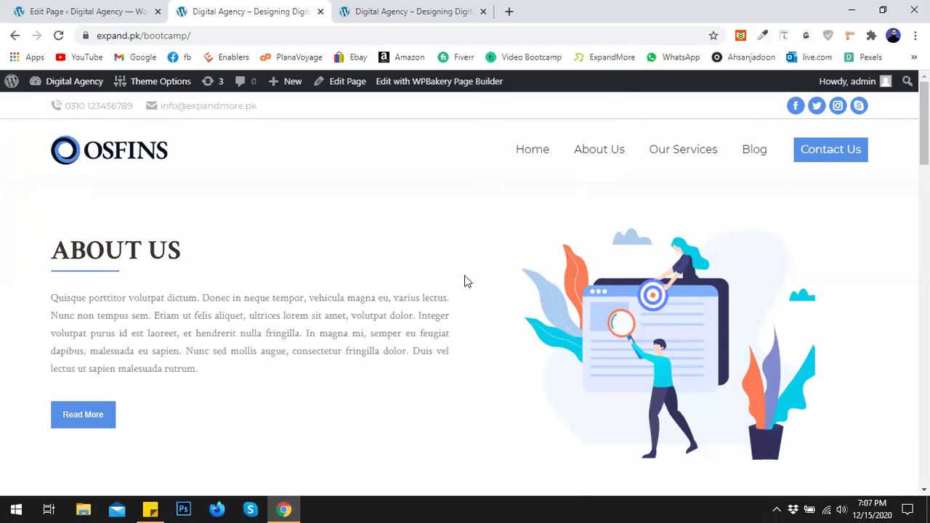
Review the live page from the About Us section through services and testimonials to the counters section
{"action": "scroll", "coordinate": [405, 322], "scroll_direction": "down", "scroll_amount": 8}
{"action": "scroll", "coordinate": [434, 299], "scroll_direction": "up", "scroll_amount": 2}
{"action": "scroll", "coordinate": [433, 299], "scroll_direction": "up", "scroll_amount": 2}
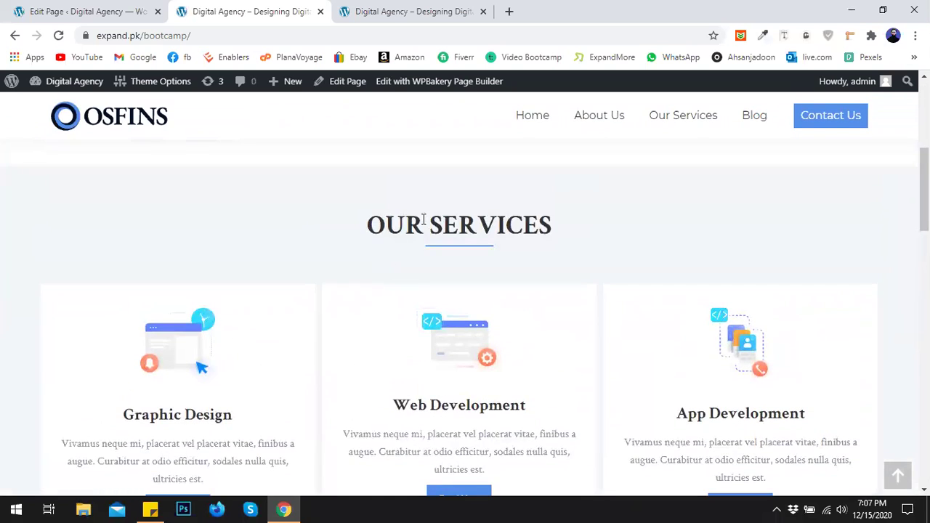
{"action": "scroll", "coordinate": [353, 259], "scroll_direction": "down", "scroll_amount": 1}
{"action": "scroll", "coordinate": [353, 259], "scroll_direction": "down", "scroll_amount": 7}
{"action": "scroll", "coordinate": [476, 277], "scroll_direction": "up", "scroll_amount": 3}
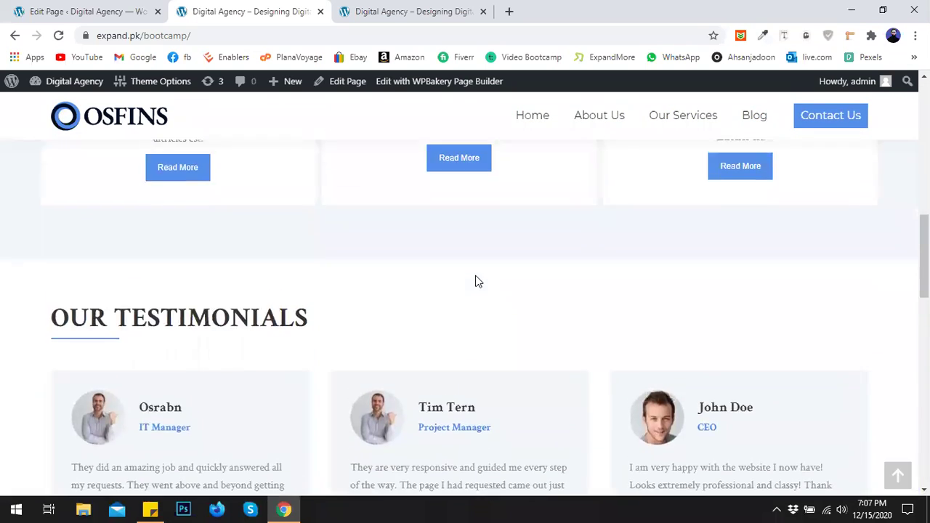
{"action": "scroll", "coordinate": [368, 276], "scroll_direction": "up", "scroll_amount": 6}
{"action": "scroll", "coordinate": [425, 275], "scroll_direction": "down", "scroll_amount": 10}
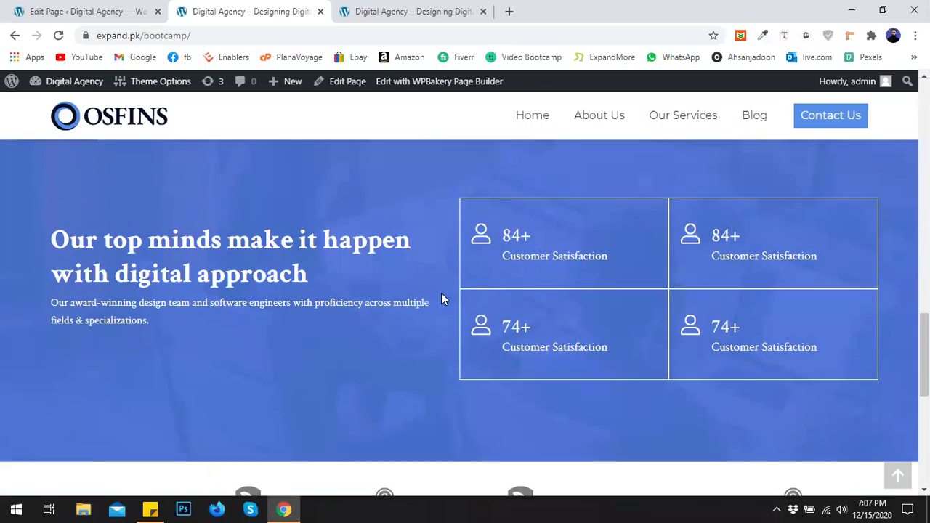
{"action": "scroll", "coordinate": [442, 294], "scroll_direction": "up", "scroll_amount": 2}
{"action": "scroll", "coordinate": [450, 305], "scroll_direction": "down", "scroll_amount": 1}
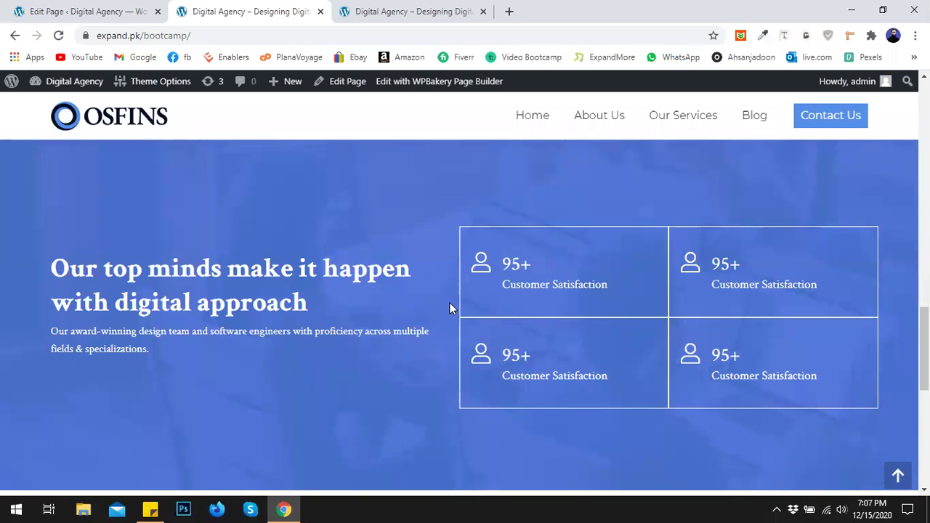
Return to the Home page editor, open the counters row's effect settings and enable the separator
{"action": "left_click", "coordinate": [87, 11]}
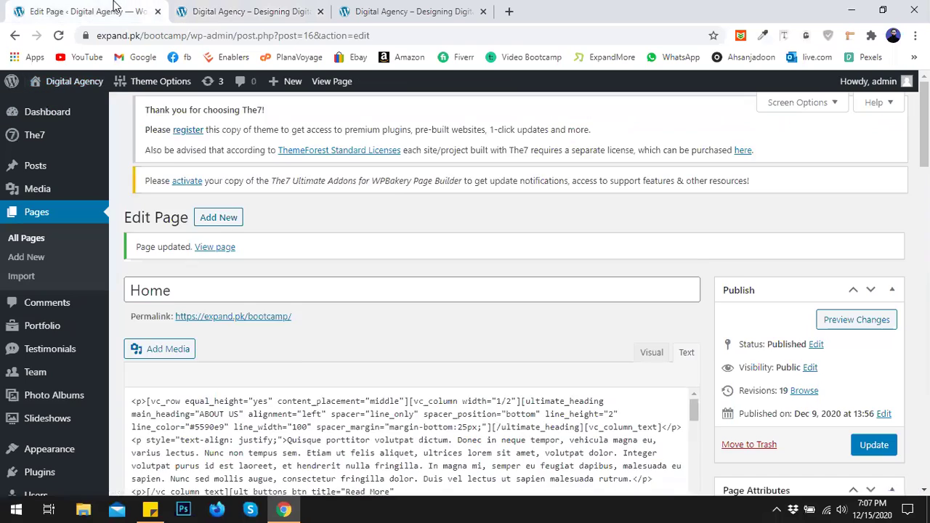
{"action": "left_click", "coordinate": [890, 260]}
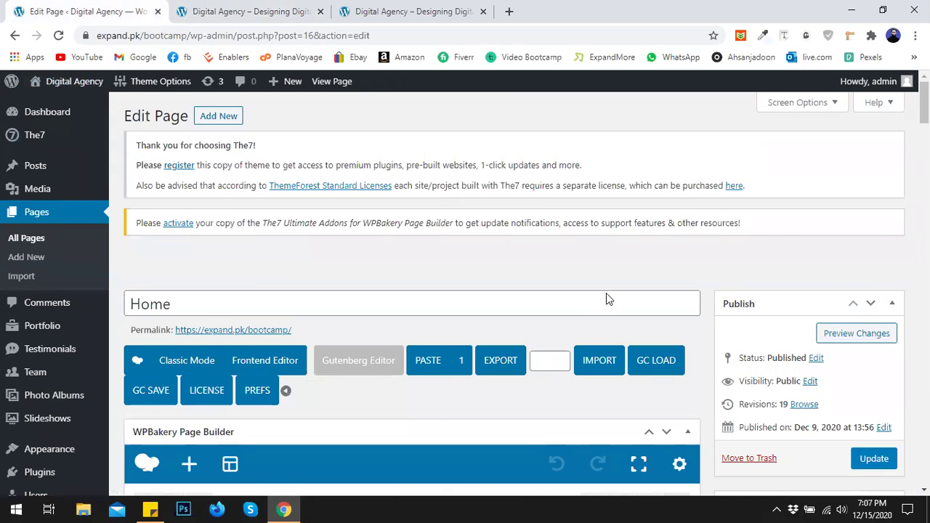
{"action": "scroll", "coordinate": [606, 293], "scroll_direction": "down", "scroll_amount": 10}
{"action": "scroll", "coordinate": [479, 285], "scroll_direction": "down", "scroll_amount": 9}
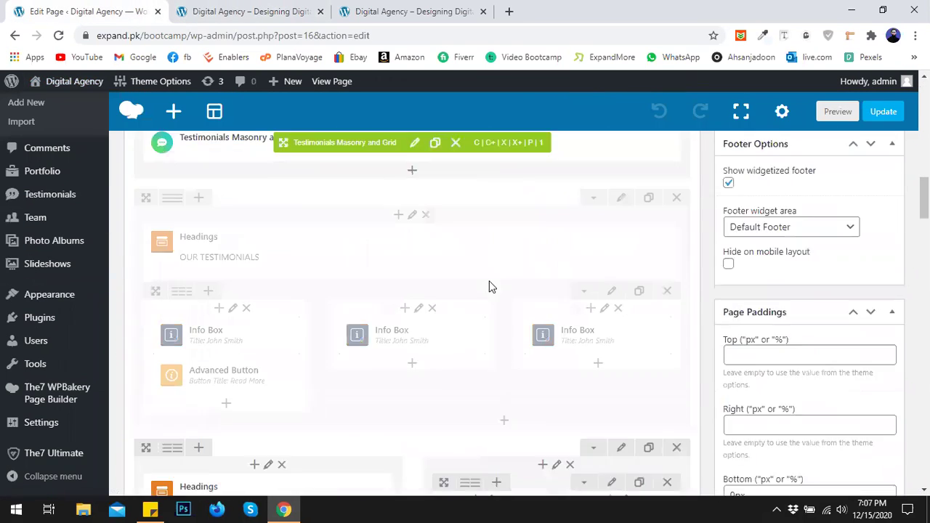
{"action": "left_click", "coordinate": [621, 194]}
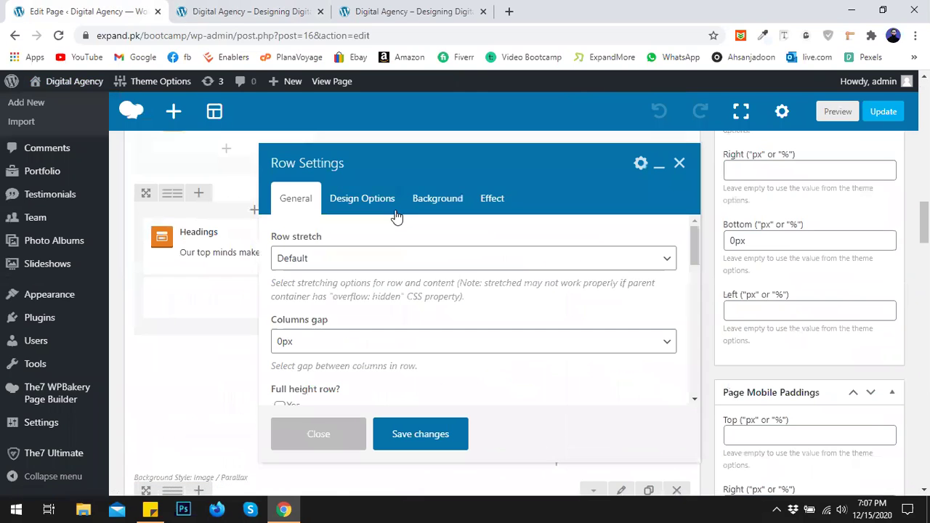
{"action": "left_click", "coordinate": [479, 201]}
{"action": "scroll", "coordinate": [420, 304], "scroll_direction": "up", "scroll_amount": 2}
{"action": "scroll", "coordinate": [420, 304], "scroll_direction": "down", "scroll_amount": 3}
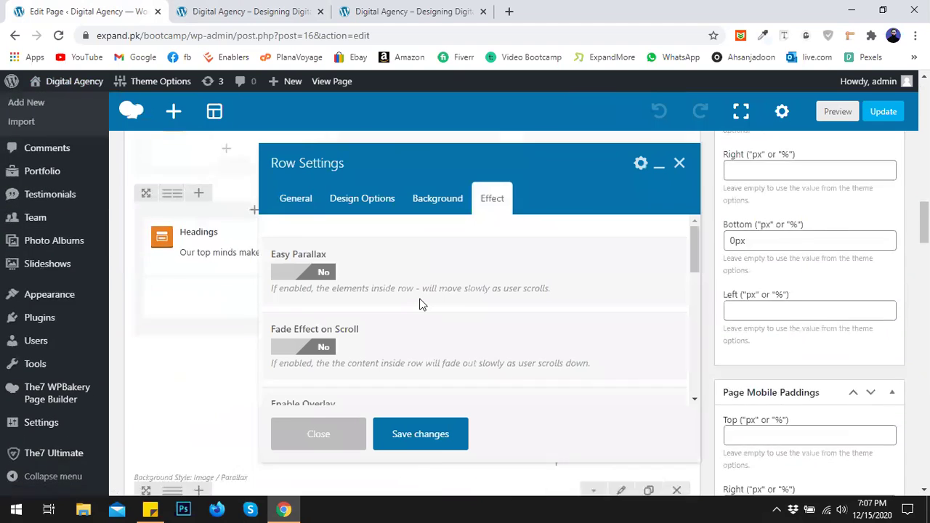
{"action": "left_click_drag", "start_coordinate": [690, 247], "coordinate": [655, 369]}
{"action": "left_click", "coordinate": [314, 270]}
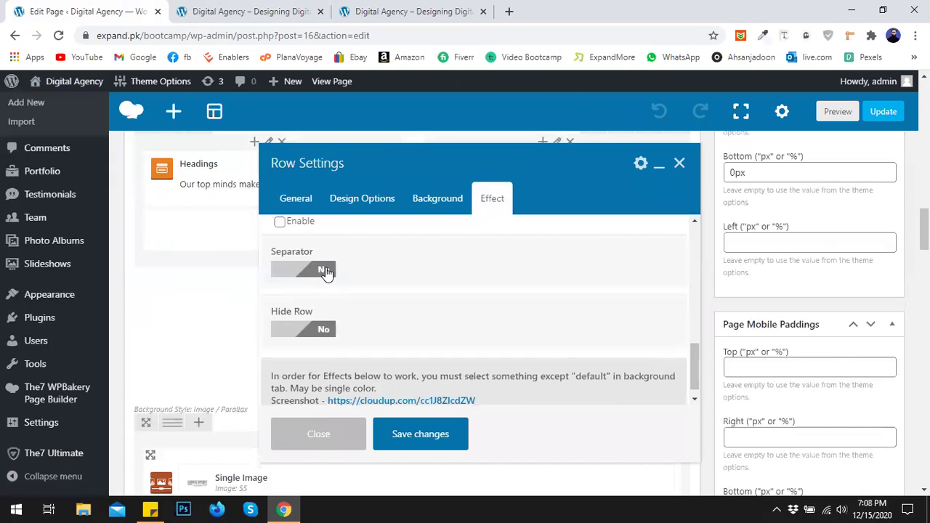
Set the counters row separator's type to Curve Right and its position to Bottom, and save the row settings
{"action": "scroll", "coordinate": [391, 272], "scroll_direction": "down", "scroll_amount": 1}
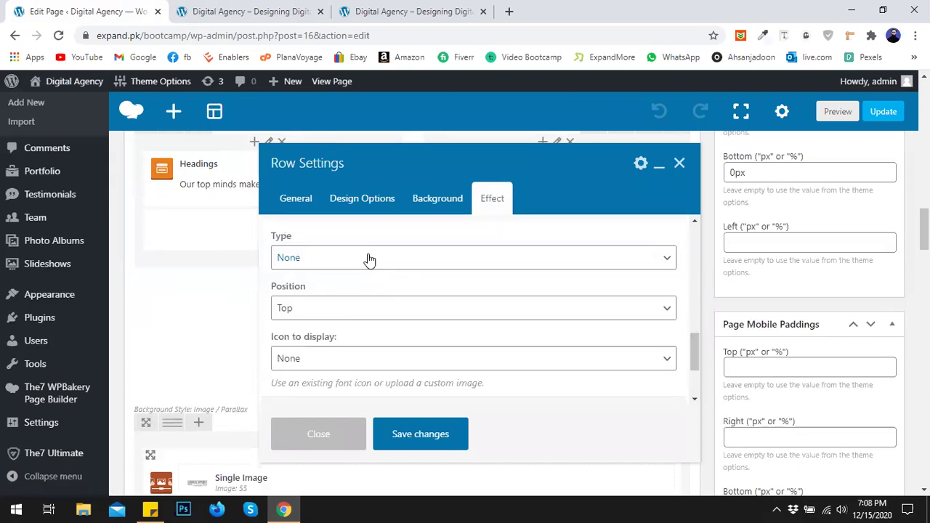
{"action": "left_click", "coordinate": [368, 260]}
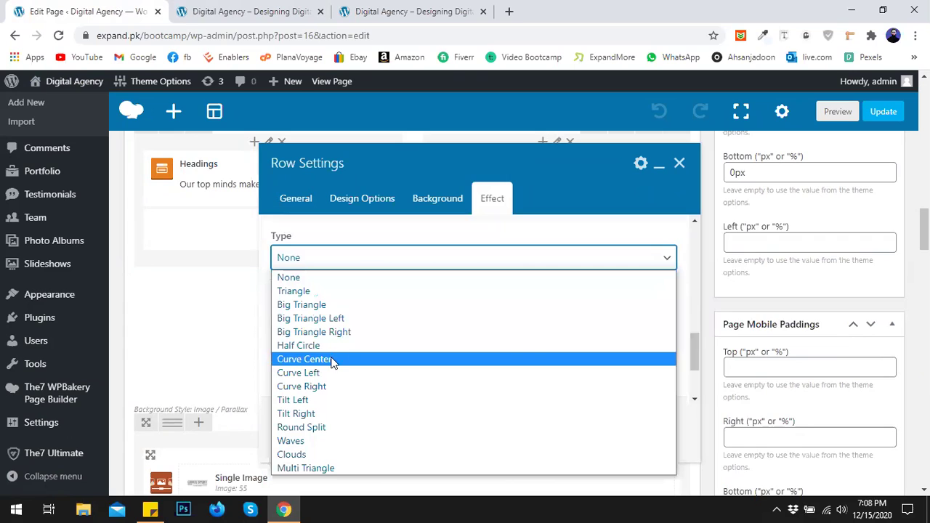
{"action": "left_click", "coordinate": [326, 386]}
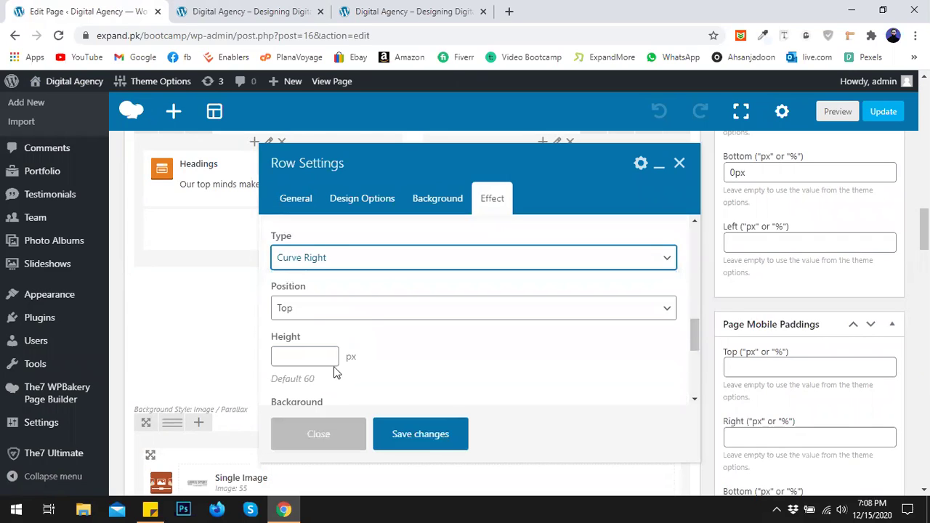
{"action": "left_click", "coordinate": [316, 314]}
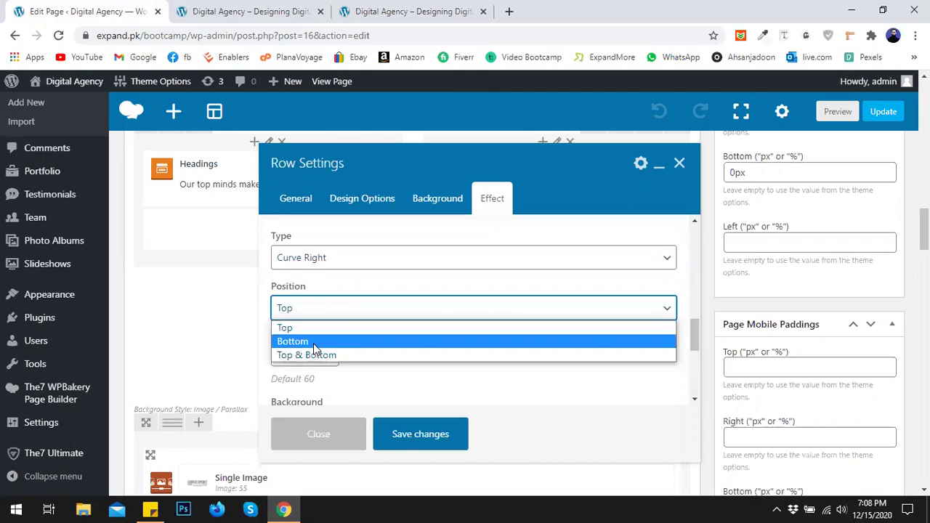
{"action": "left_click", "coordinate": [313, 341]}
{"action": "scroll", "coordinate": [334, 335], "scroll_direction": "down", "scroll_amount": 2}
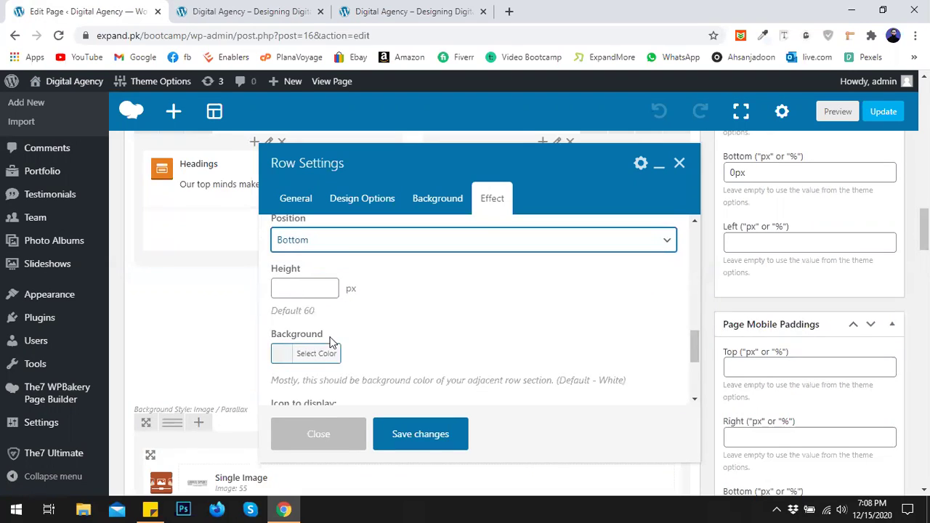
{"action": "left_click", "coordinate": [328, 356]}
{"action": "left_click", "coordinate": [328, 356]}
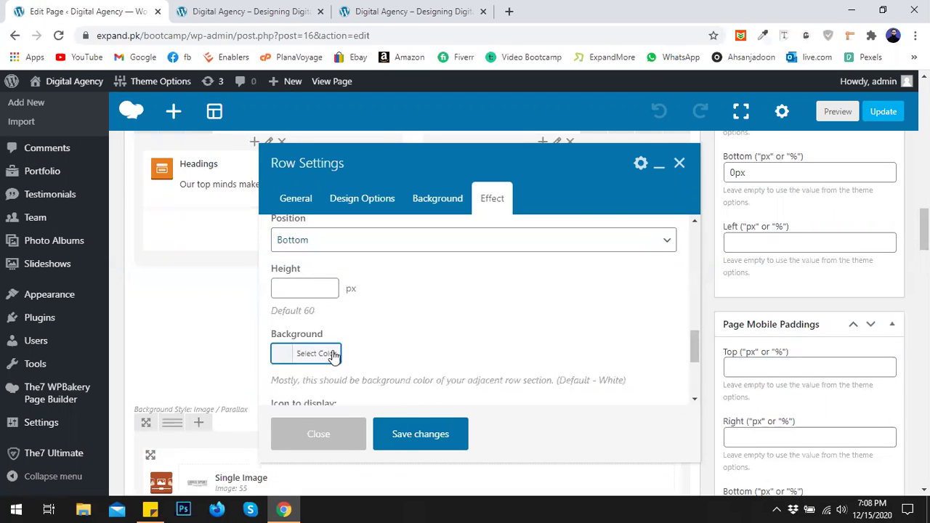
Preview the page and examine the separator at the lower edge of the counters section
{"action": "left_click", "coordinate": [835, 113]}
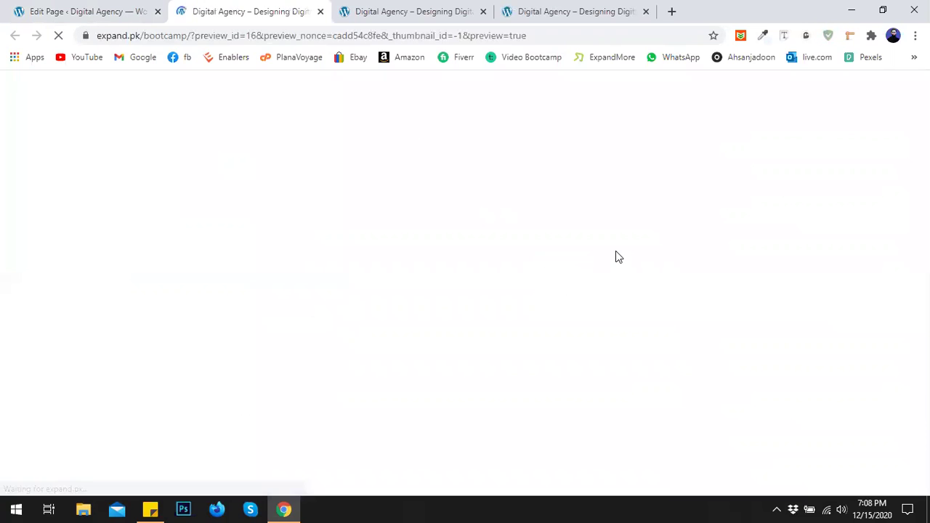
{"action": "scroll", "coordinate": [465, 291], "scroll_direction": "down", "scroll_amount": 15}
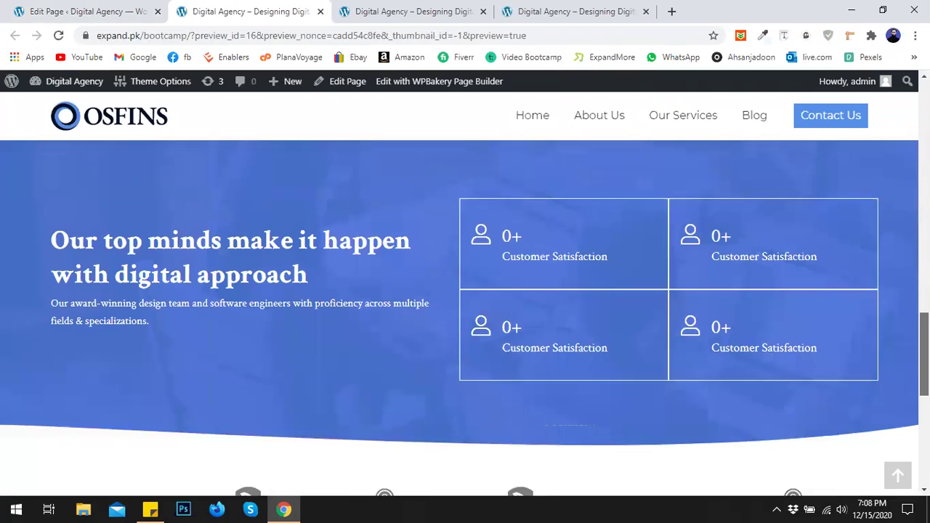
{"action": "scroll", "coordinate": [491, 295], "scroll_direction": "up", "scroll_amount": 3}
{"action": "scroll", "coordinate": [478, 288], "scroll_direction": "down", "scroll_amount": 4}
{"action": "scroll", "coordinate": [414, 294], "scroll_direction": "up", "scroll_amount": 3}
{"action": "scroll", "coordinate": [341, 301], "scroll_direction": "down", "scroll_amount": 2}
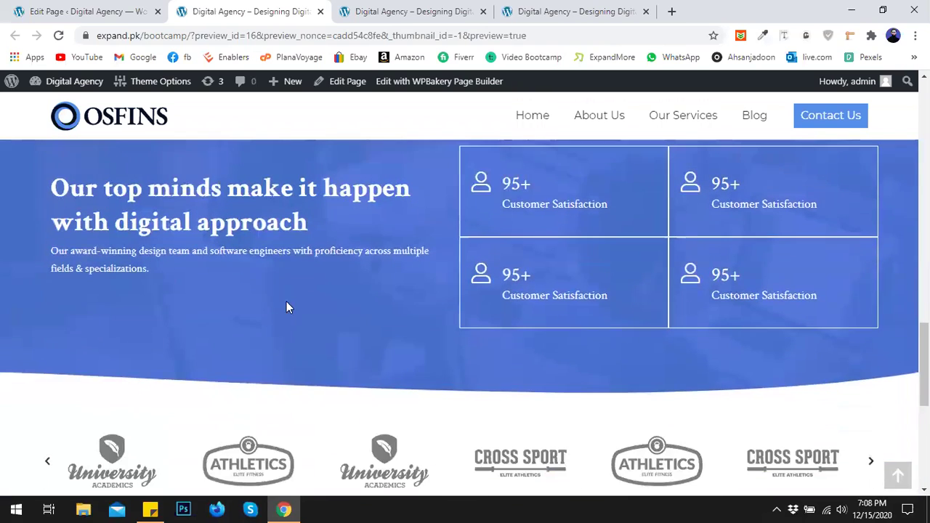
{"action": "scroll", "coordinate": [392, 293], "scroll_direction": "up", "scroll_amount": 2}
{"action": "scroll", "coordinate": [388, 293], "scroll_direction": "down", "scroll_amount": 2}
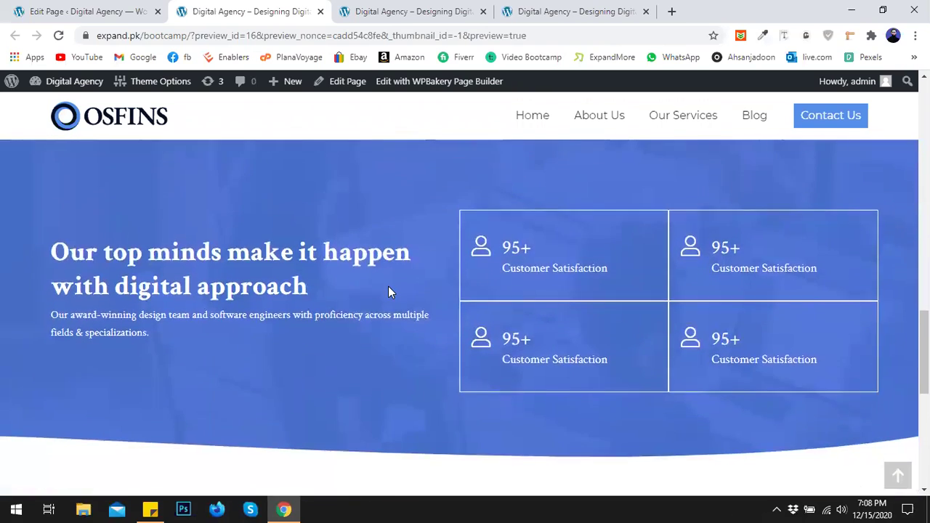
{"action": "scroll", "coordinate": [574, 345], "scroll_direction": "up", "scroll_amount": 2}
{"action": "scroll", "coordinate": [490, 353], "scroll_direction": "down", "scroll_amount": 2}
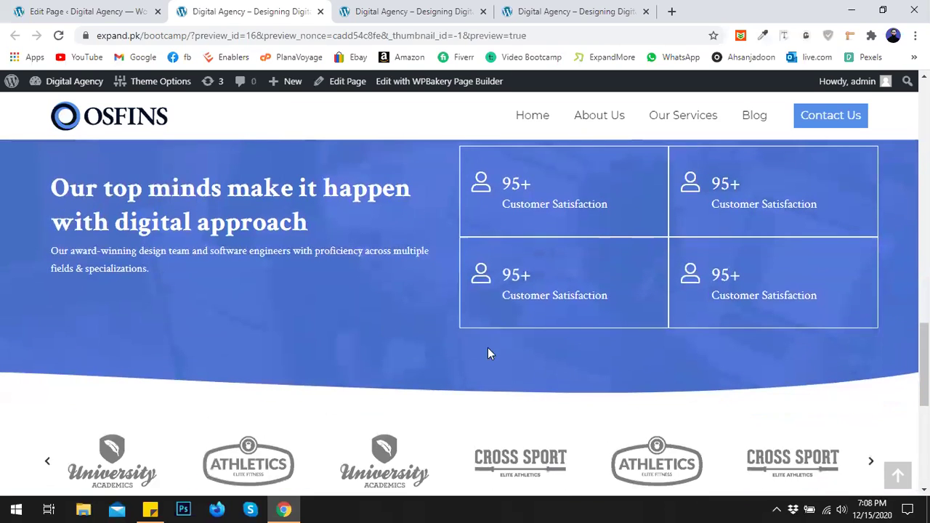
Change the counters row's separator type to Big Triangle, save it and check the section in the page preview
{"action": "left_click", "coordinate": [43, 9]}
{"action": "scroll", "coordinate": [654, 284], "scroll_direction": "up", "scroll_amount": 1}
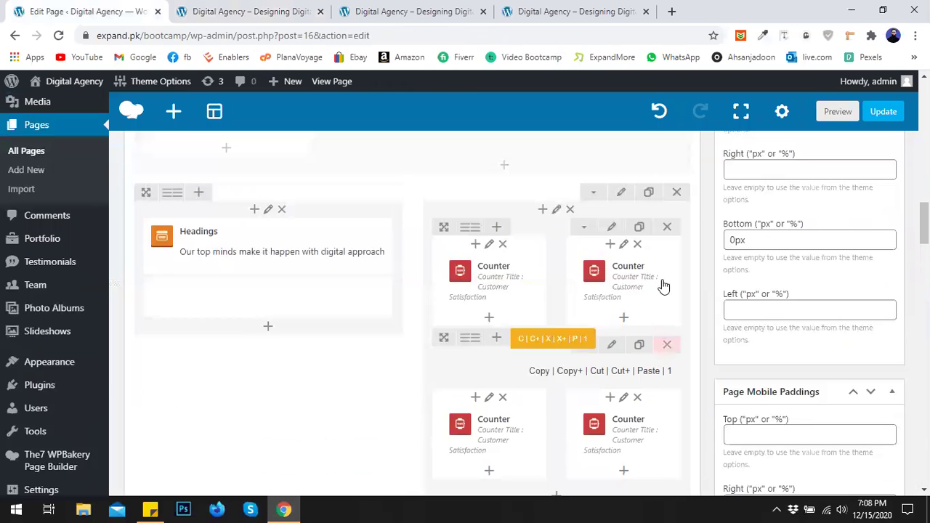
{"action": "left_click", "coordinate": [622, 194]}
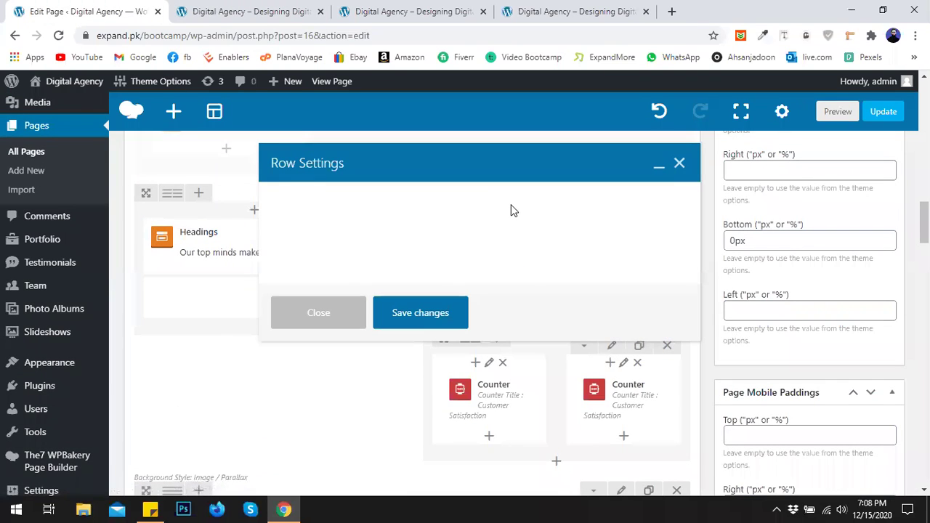
{"action": "left_click", "coordinate": [491, 199]}
{"action": "scroll", "coordinate": [465, 280], "scroll_direction": "down", "scroll_amount": 1}
{"action": "scroll", "coordinate": [465, 281], "scroll_direction": "down", "scroll_amount": 5}
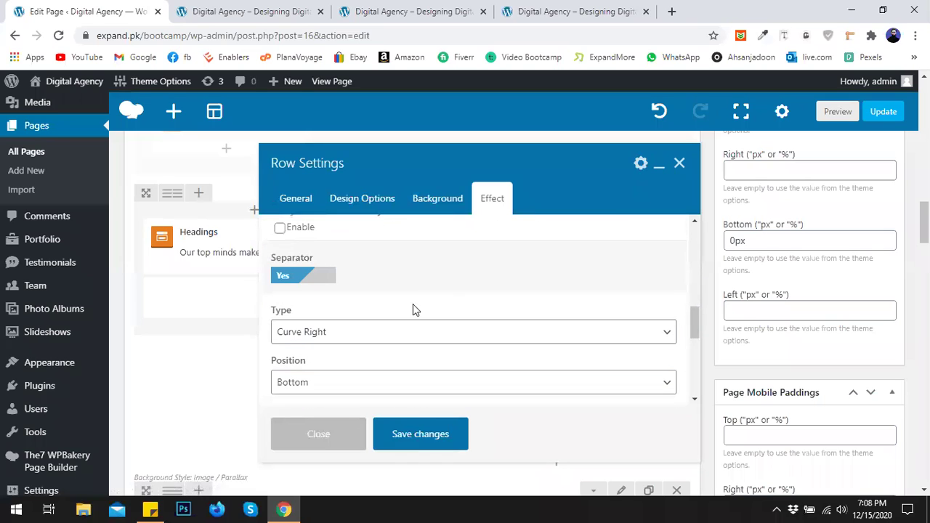
{"action": "scroll", "coordinate": [339, 343], "scroll_direction": "down", "scroll_amount": 1}
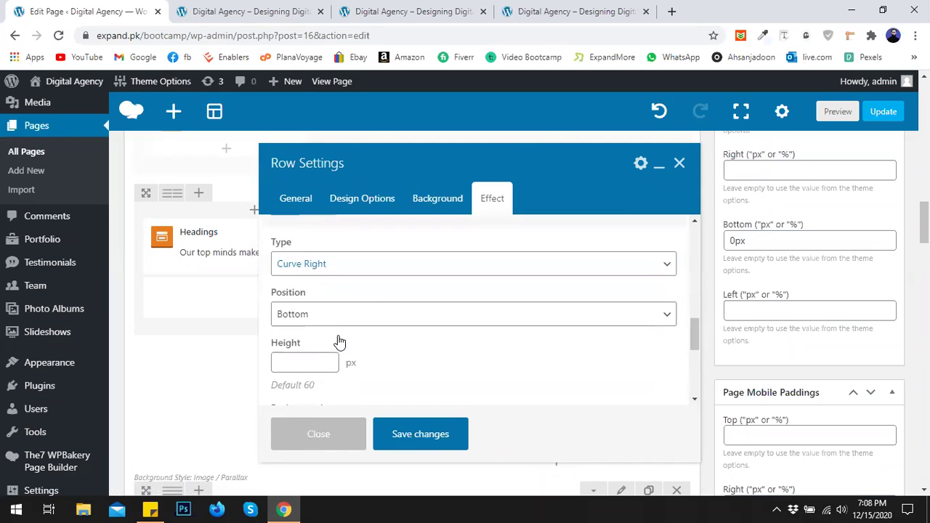
{"action": "left_click", "coordinate": [328, 268]}
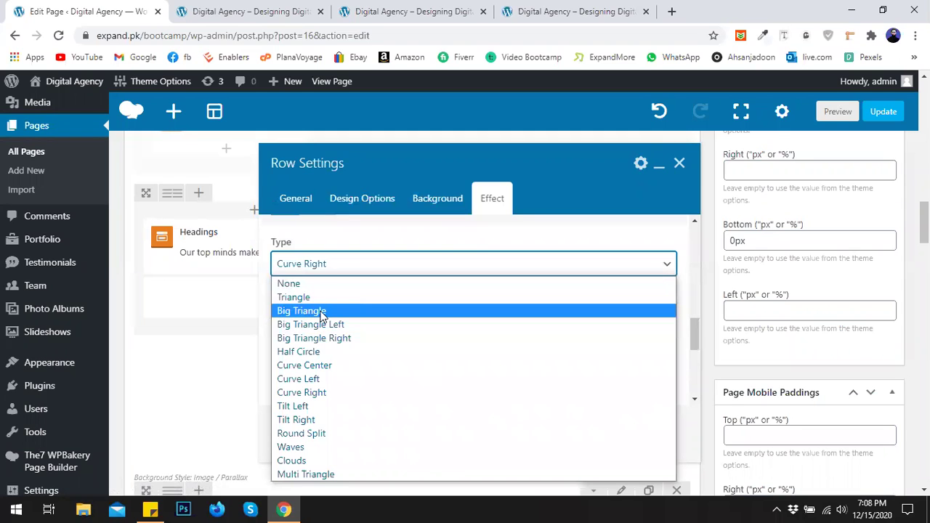
{"action": "left_click", "coordinate": [322, 311]}
{"action": "left_click", "coordinate": [418, 433]}
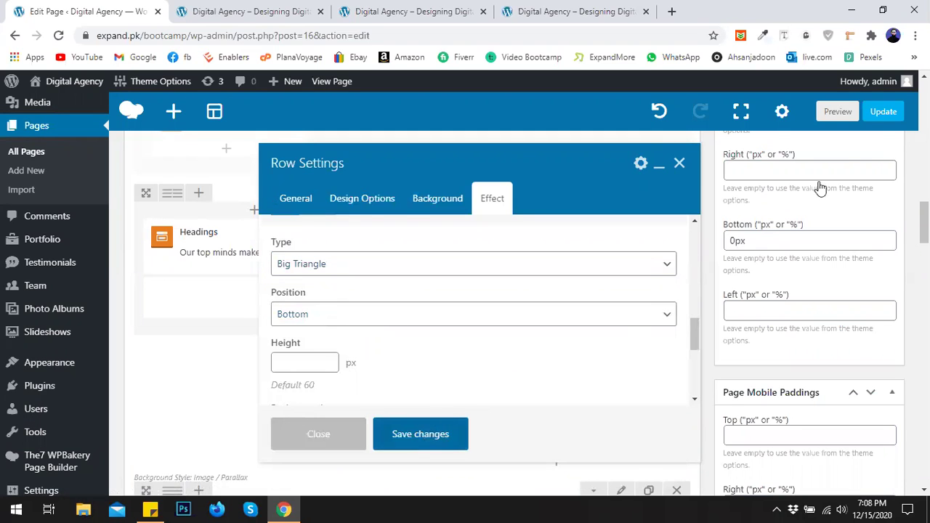
{"action": "left_click", "coordinate": [838, 112]}
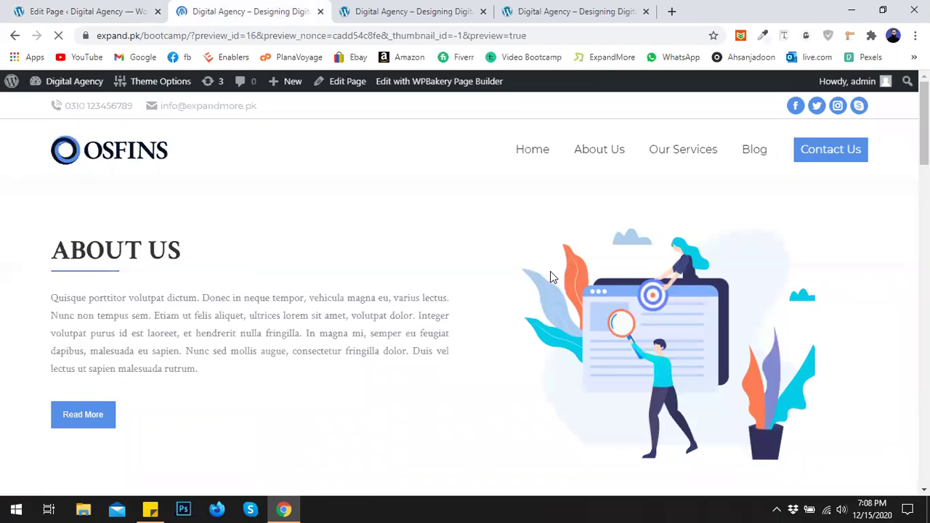
{"action": "left_click_drag", "start_coordinate": [924, 125], "coordinate": [924, 354]}
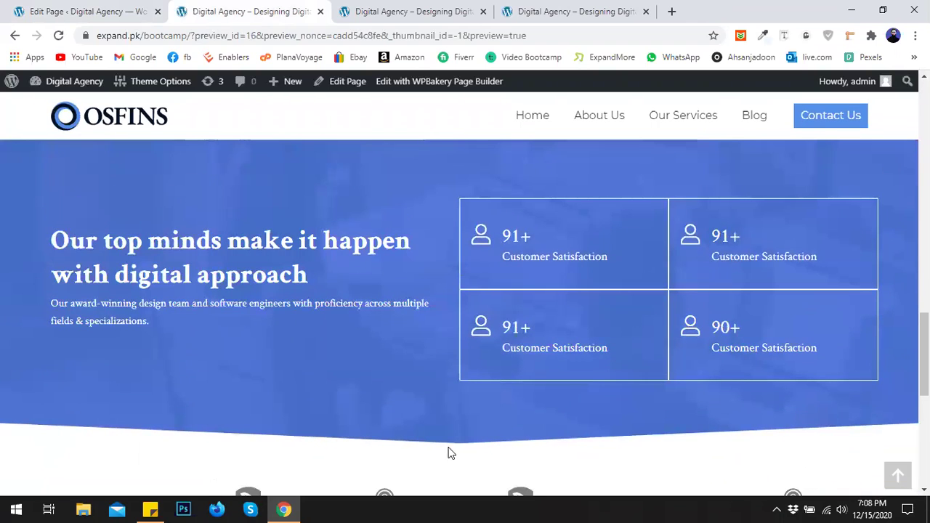
Change the counters row's separator type to Tilt Left, save it and check the section in the page preview
{"action": "left_click", "coordinate": [94, 10]}
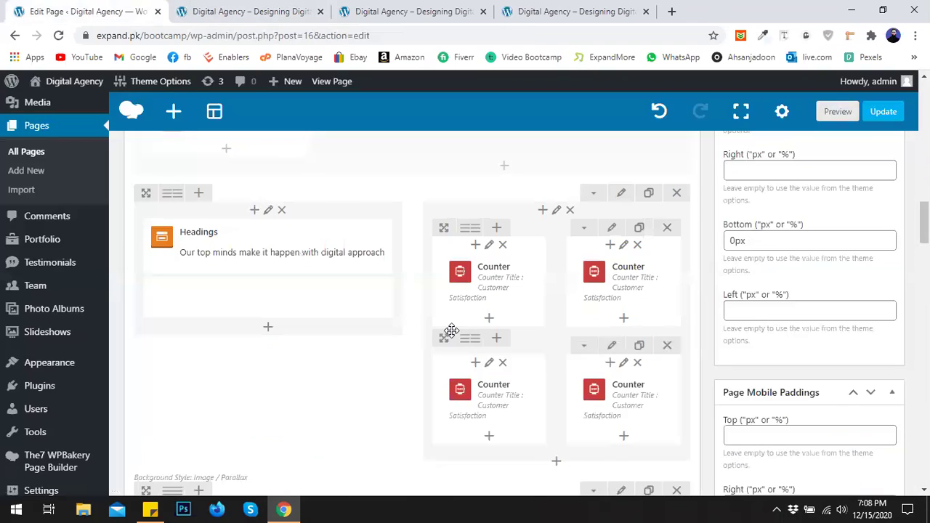
{"action": "left_click", "coordinate": [621, 195]}
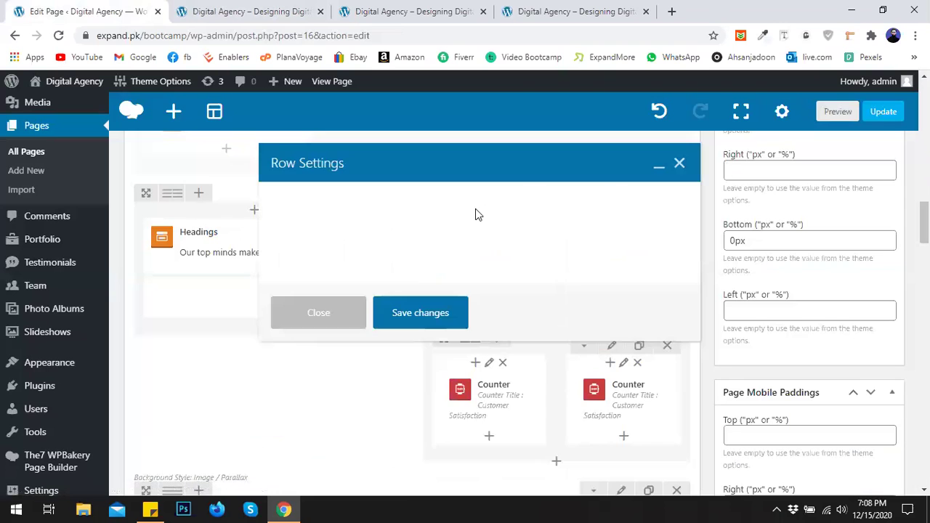
{"action": "left_click", "coordinate": [441, 209]}
{"action": "scroll", "coordinate": [441, 290], "scroll_direction": "down", "scroll_amount": 5}
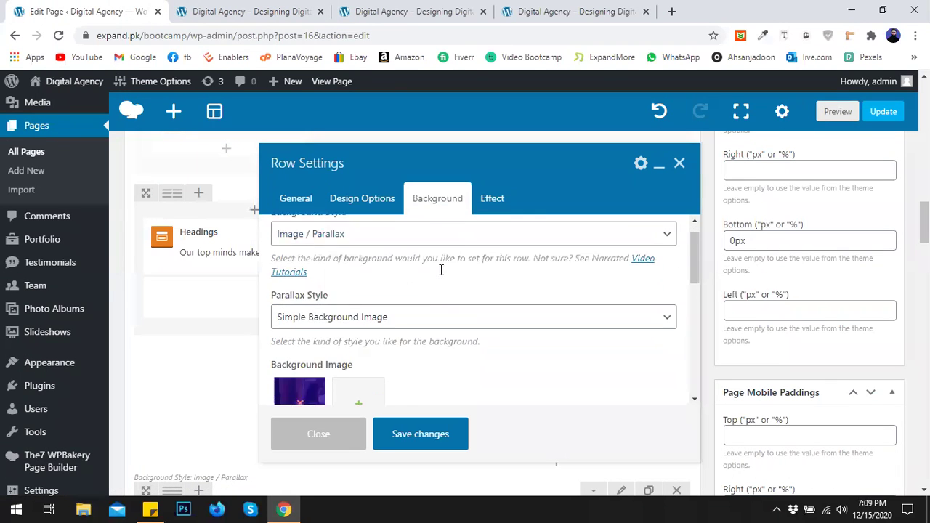
{"action": "scroll", "coordinate": [445, 304], "scroll_direction": "down", "scroll_amount": 1}
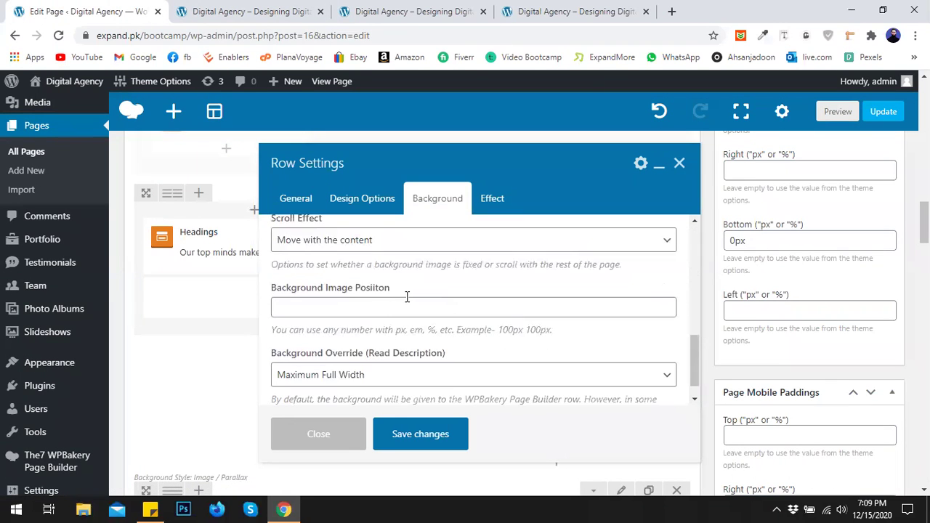
{"action": "scroll", "coordinate": [407, 297], "scroll_direction": "down", "scroll_amount": 1}
{"action": "left_click", "coordinate": [497, 201]}
{"action": "scroll", "coordinate": [444, 313], "scroll_direction": "down", "scroll_amount": 10}
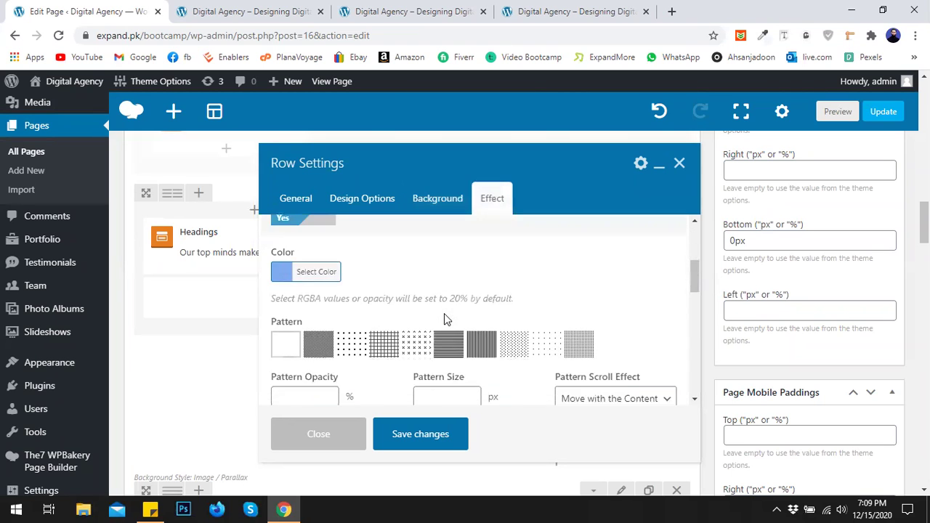
{"action": "left_click", "coordinate": [334, 332]}
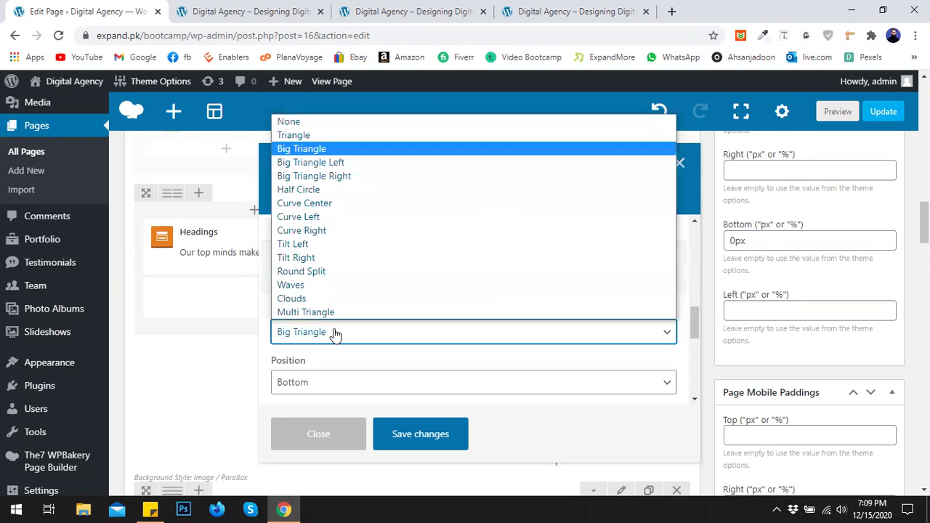
{"action": "left_click", "coordinate": [344, 248]}
{"action": "left_click", "coordinate": [420, 429]}
{"action": "left_click", "coordinate": [837, 112]}
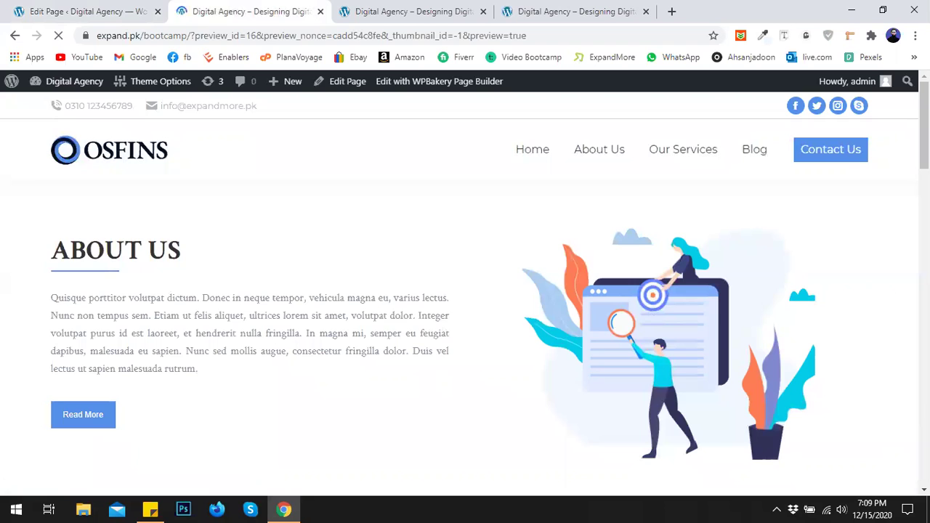
{"action": "left_click_drag", "start_coordinate": [924, 126], "coordinate": [924, 350]}
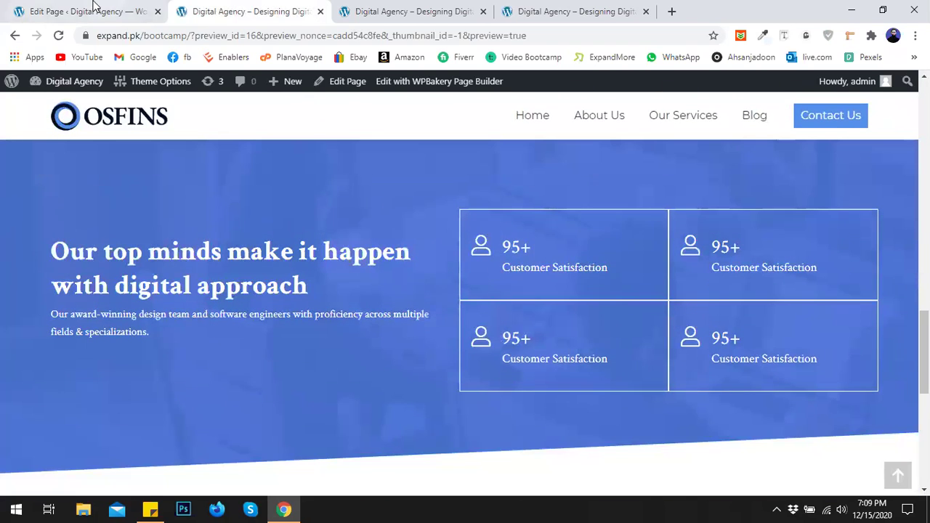
Change the counters row's separator type to Tilt Right, save the row settings and preview the page
{"action": "left_click", "coordinate": [94, 10]}
{"action": "left_click", "coordinate": [621, 195]}
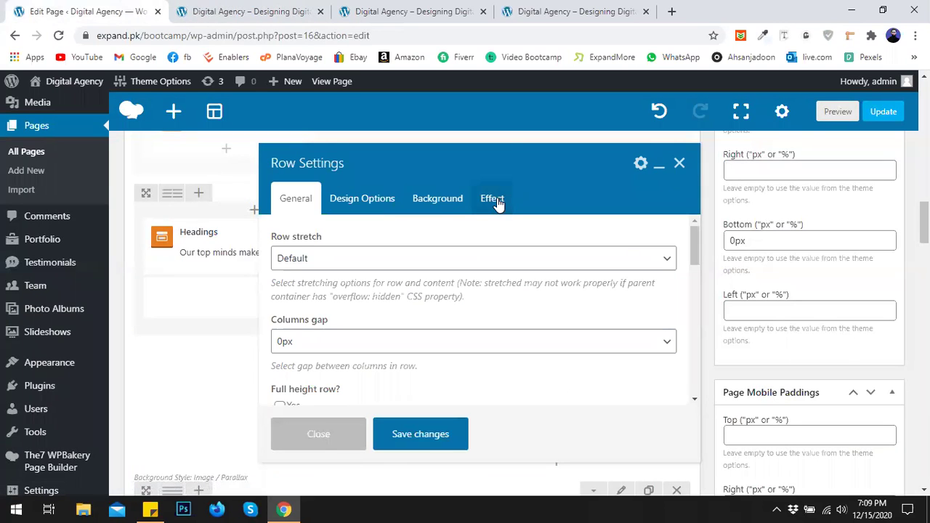
{"action": "left_click", "coordinate": [494, 199]}
{"action": "scroll", "coordinate": [432, 327], "scroll_direction": "down", "scroll_amount": 8}
{"action": "scroll", "coordinate": [429, 323], "scroll_direction": "down", "scroll_amount": 2}
{"action": "left_click", "coordinate": [349, 266]}
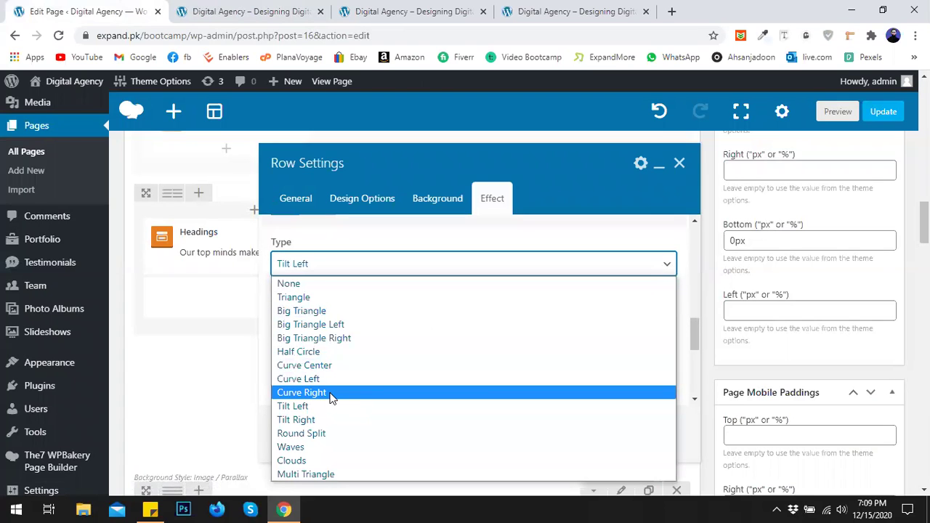
{"action": "left_click", "coordinate": [325, 419]}
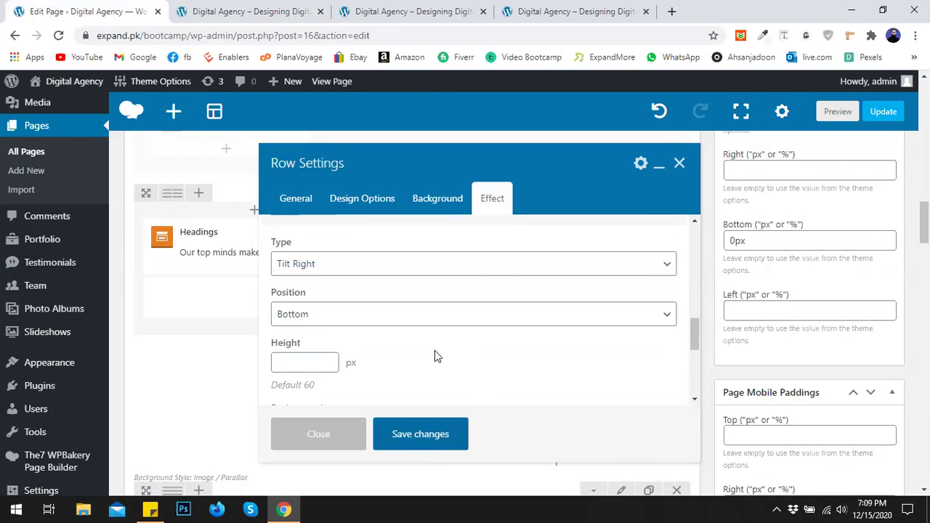
{"action": "left_click", "coordinate": [420, 434]}
{"action": "left_click", "coordinate": [838, 111]}
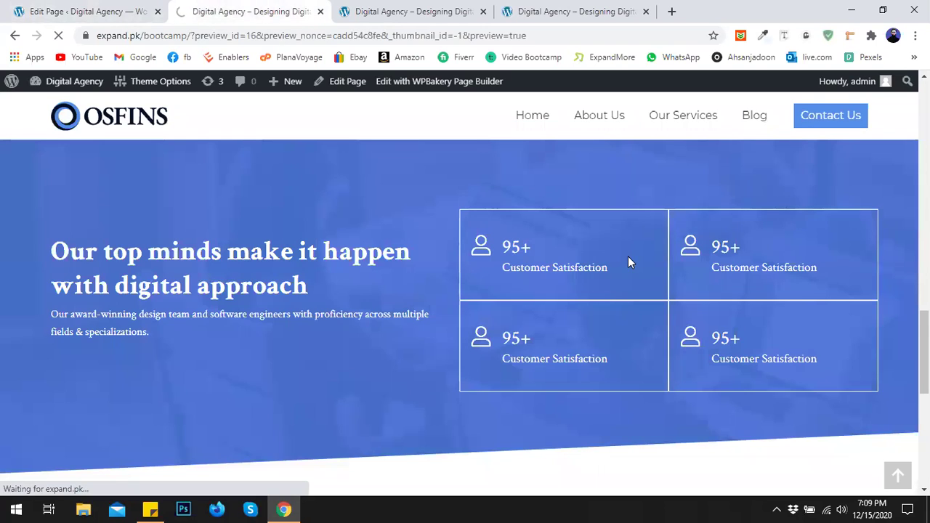
Examine how the counters section's slanted lower edge fits with the sections above it and the client logos and footer below
{"action": "scroll", "coordinate": [823, 246], "scroll_direction": "down", "scroll_amount": 3}
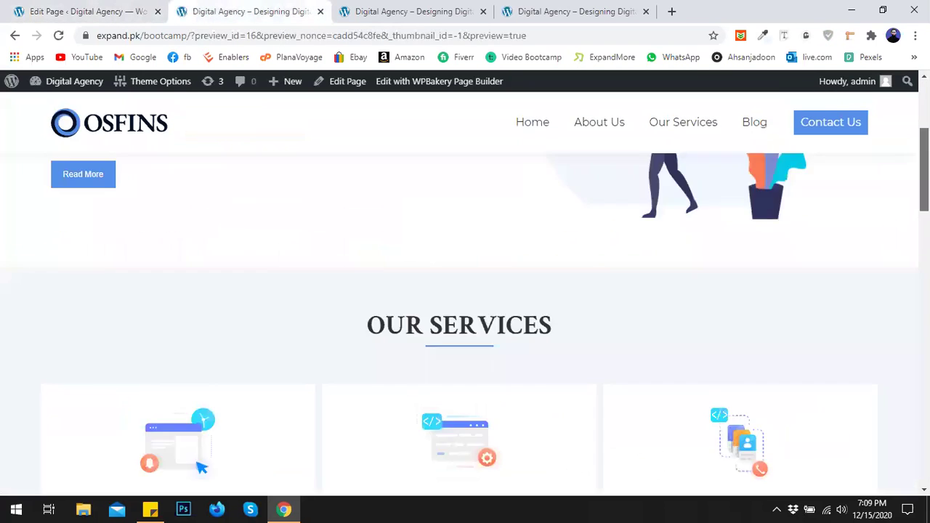
{"action": "scroll", "coordinate": [465, 318], "scroll_direction": "down", "scroll_amount": 10}
{"action": "scroll", "coordinate": [465, 318], "scroll_direction": "up", "scroll_amount": 6}
{"action": "scroll", "coordinate": [465, 318], "scroll_direction": "down", "scroll_amount": 2}
{"action": "scroll", "coordinate": [465, 318], "scroll_direction": "up", "scroll_amount": 1}
{"action": "scroll", "coordinate": [465, 318], "scroll_direction": "down", "scroll_amount": 1}
{"action": "scroll", "coordinate": [465, 319], "scroll_direction": "down", "scroll_amount": 1}
{"action": "scroll", "coordinate": [465, 318], "scroll_direction": "up", "scroll_amount": 3}
{"action": "scroll", "coordinate": [465, 319], "scroll_direction": "down", "scroll_amount": 2}
{"action": "scroll", "coordinate": [465, 318], "scroll_direction": "up", "scroll_amount": 1}
{"action": "scroll", "coordinate": [465, 318], "scroll_direction": "down", "scroll_amount": 4}
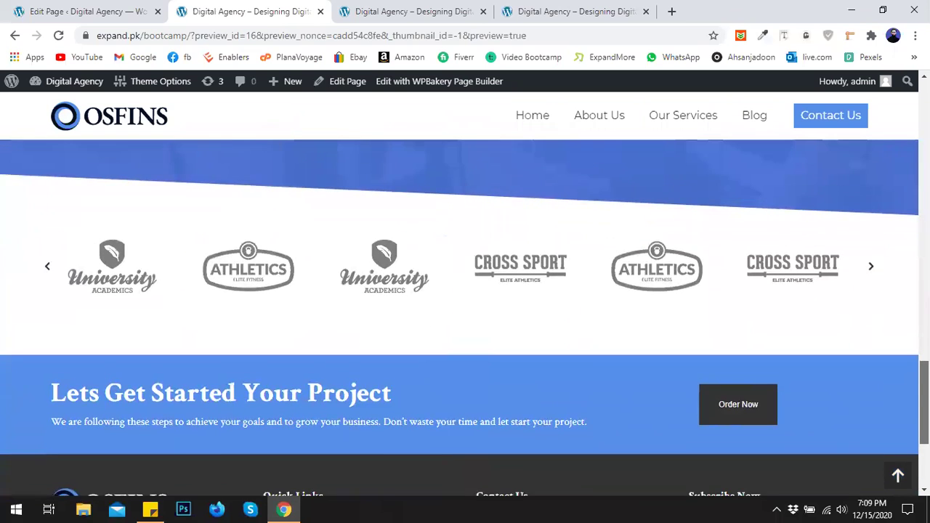
{"action": "scroll", "coordinate": [719, 276], "scroll_direction": "down", "scroll_amount": 1}
{"action": "scroll", "coordinate": [719, 276], "scroll_direction": "up", "scroll_amount": 2}
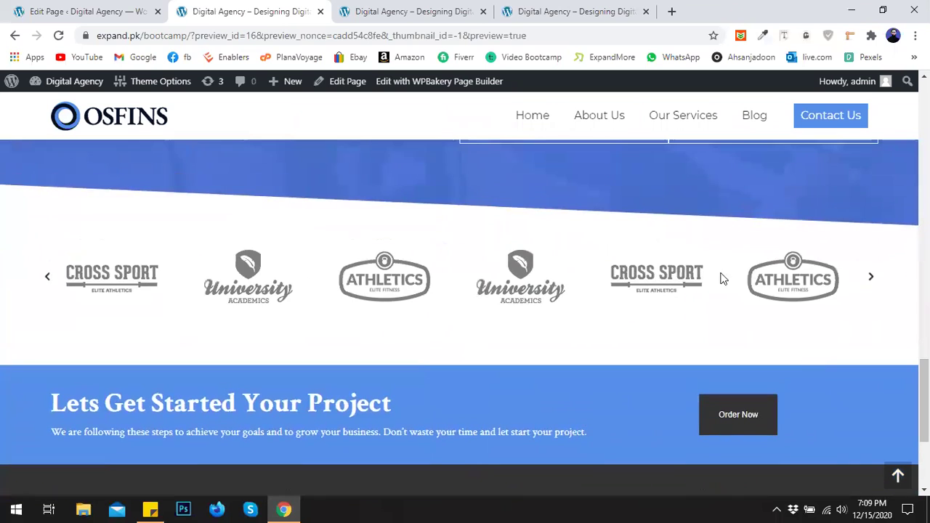
{"action": "scroll", "coordinate": [444, 276], "scroll_direction": "up", "scroll_amount": 4}
{"action": "scroll", "coordinate": [821, 299], "scroll_direction": "down", "scroll_amount": 3}
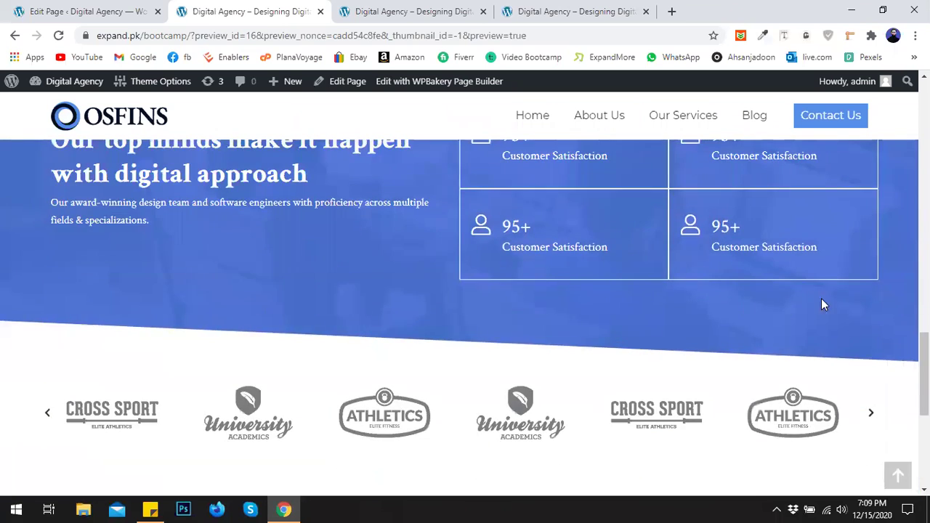
{"action": "scroll", "coordinate": [465, 319], "scroll_direction": "down", "scroll_amount": 4}
{"action": "scroll", "coordinate": [465, 318], "scroll_direction": "up", "scroll_amount": 9}
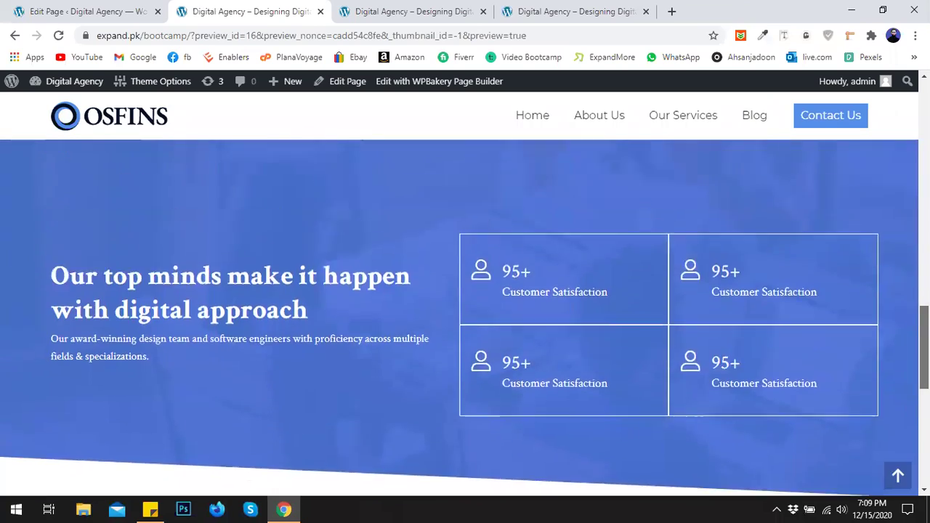
{"action": "scroll", "coordinate": [466, 318], "scroll_direction": "up", "scroll_amount": 5}
{"action": "scroll", "coordinate": [465, 318], "scroll_direction": "down", "scroll_amount": 6}
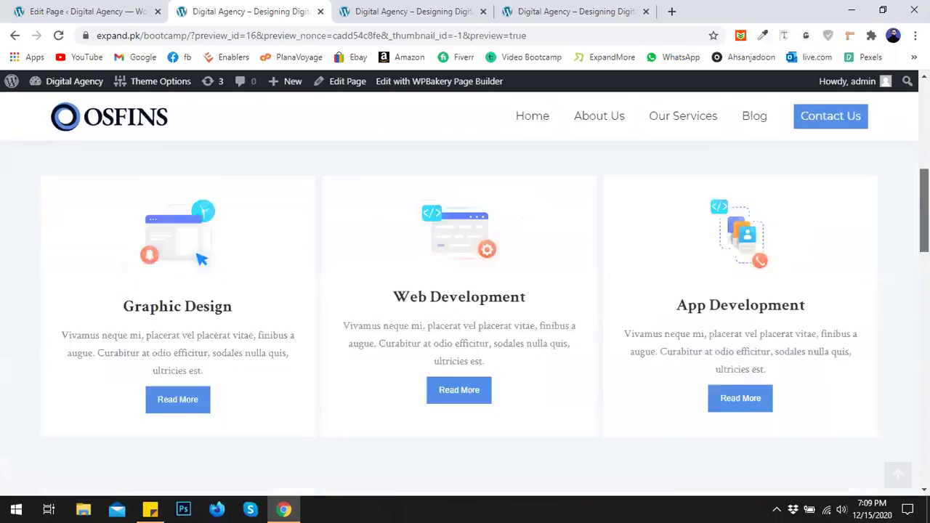
{"action": "scroll", "coordinate": [465, 319], "scroll_direction": "down", "scroll_amount": 4}
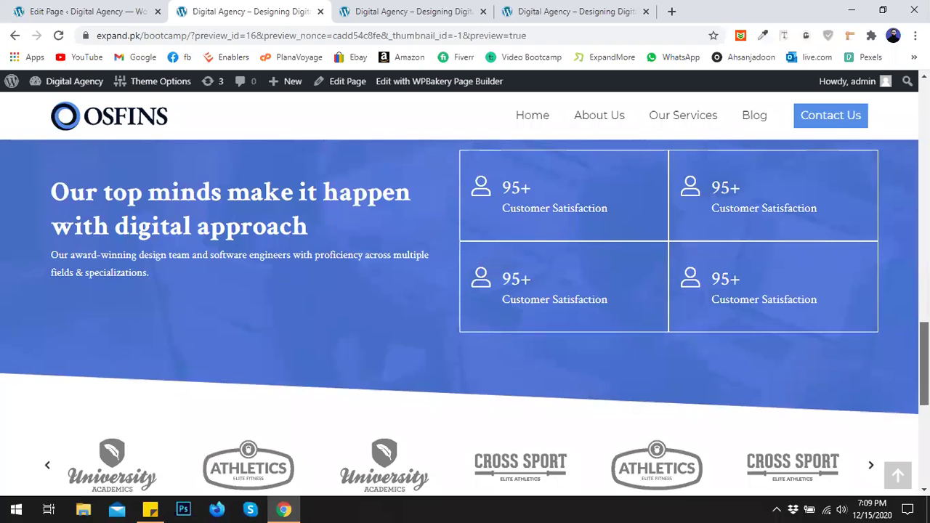
{"action": "scroll", "coordinate": [465, 318], "scroll_direction": "up", "scroll_amount": 3}
{"action": "scroll", "coordinate": [465, 319], "scroll_direction": "down", "scroll_amount": 4}
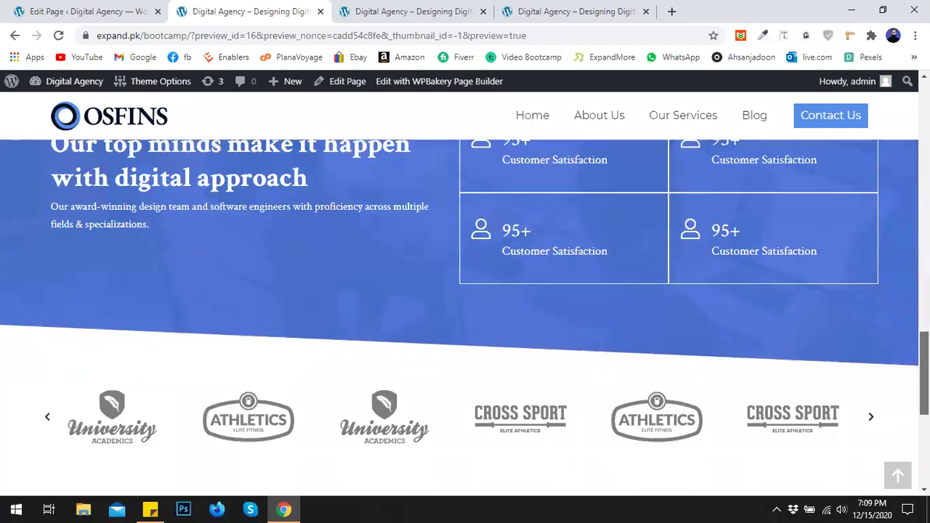
{"action": "scroll", "coordinate": [465, 318], "scroll_direction": "up", "scroll_amount": 3}
{"action": "scroll", "coordinate": [465, 318], "scroll_direction": "down", "scroll_amount": 7}
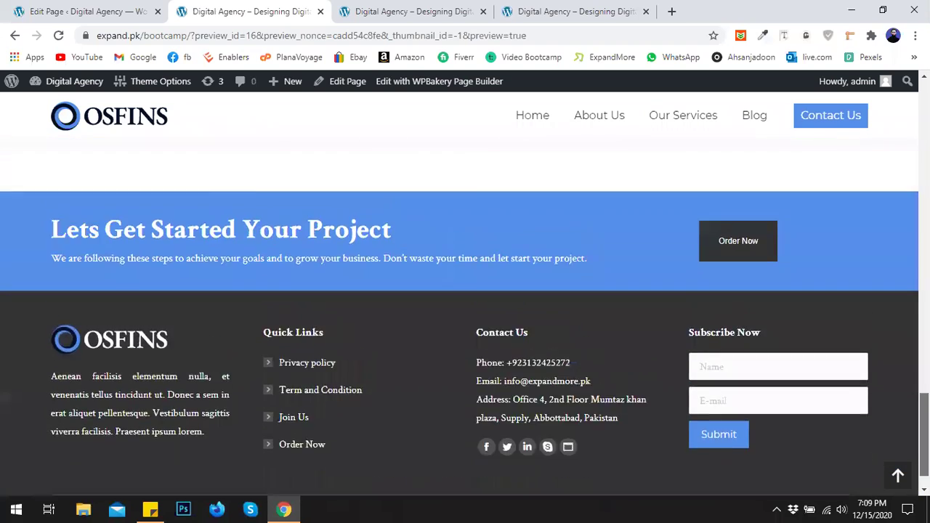
{"action": "scroll", "coordinate": [530, 213], "scroll_direction": "up", "scroll_amount": 1}
Enable Hide Row in the counters row's effect settings for Large Screen, Desktop, Tablet, Tablet Portrait, Mobile and Mobile Landscape
{"action": "left_click", "coordinate": [161, 6]}
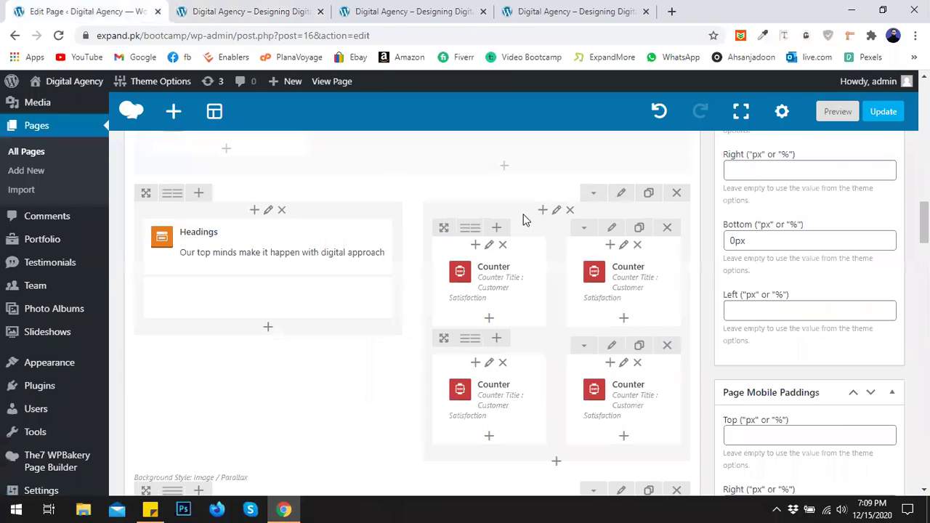
{"action": "left_click", "coordinate": [621, 192]}
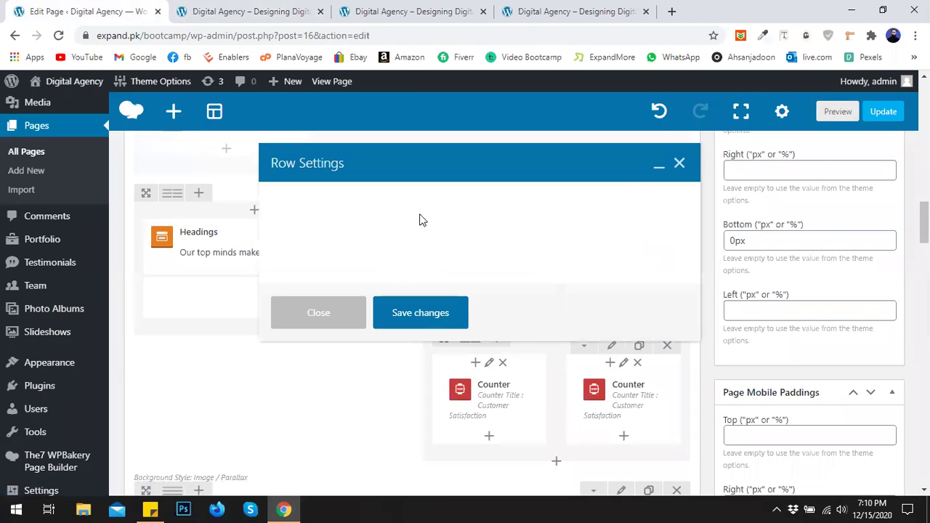
{"action": "left_click", "coordinate": [477, 204]}
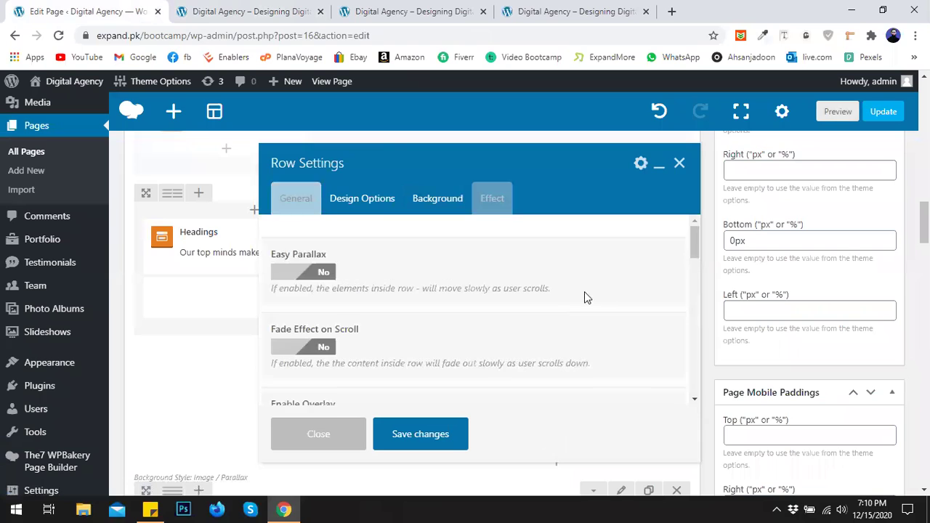
{"action": "left_click_drag", "start_coordinate": [695, 251], "coordinate": [691, 399]}
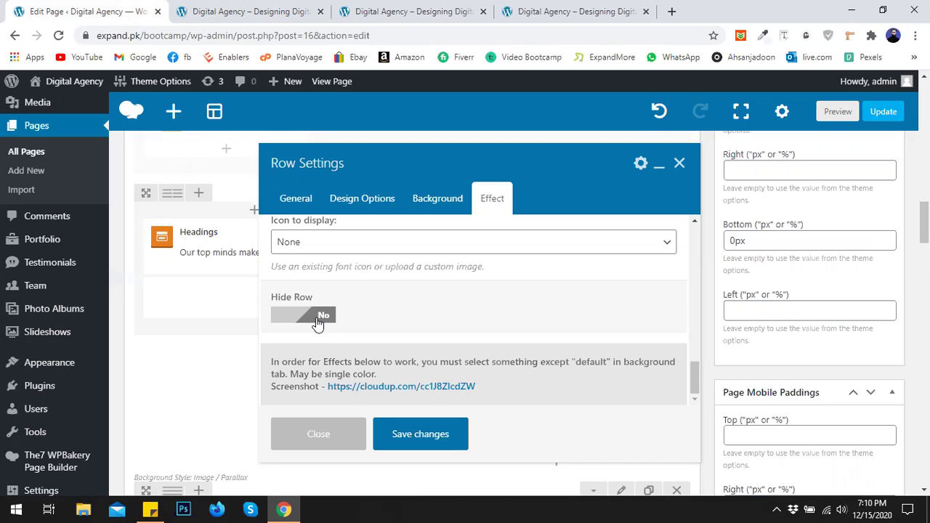
{"action": "left_click", "coordinate": [317, 317]}
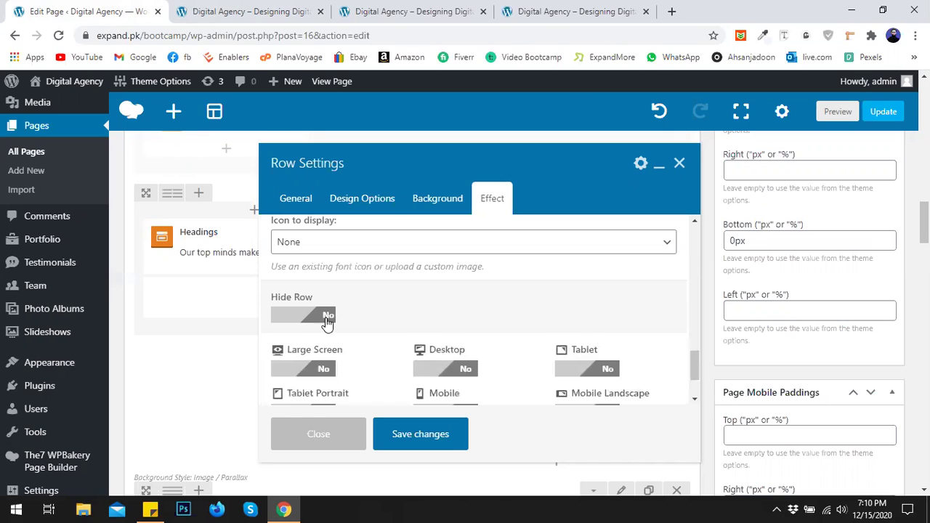
{"action": "scroll", "coordinate": [405, 317], "scroll_direction": "down", "scroll_amount": 2}
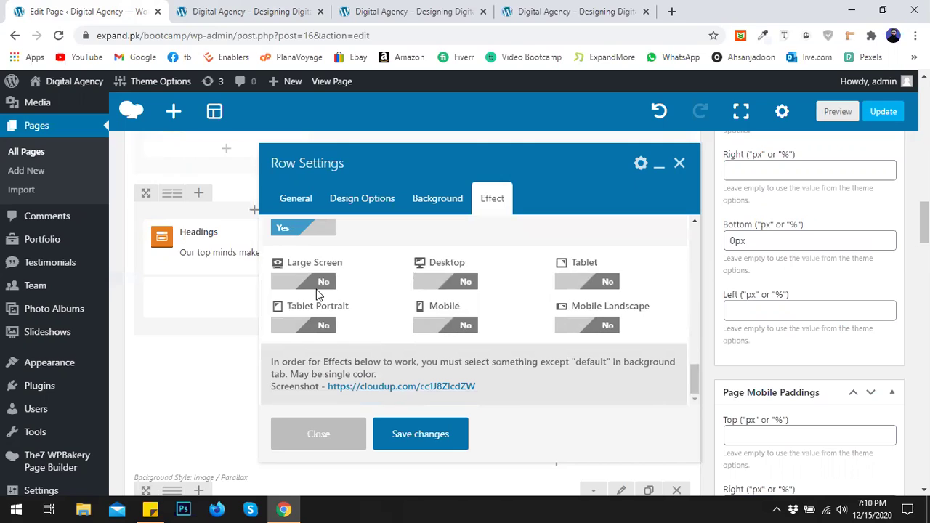
{"action": "left_click", "coordinate": [321, 283]}
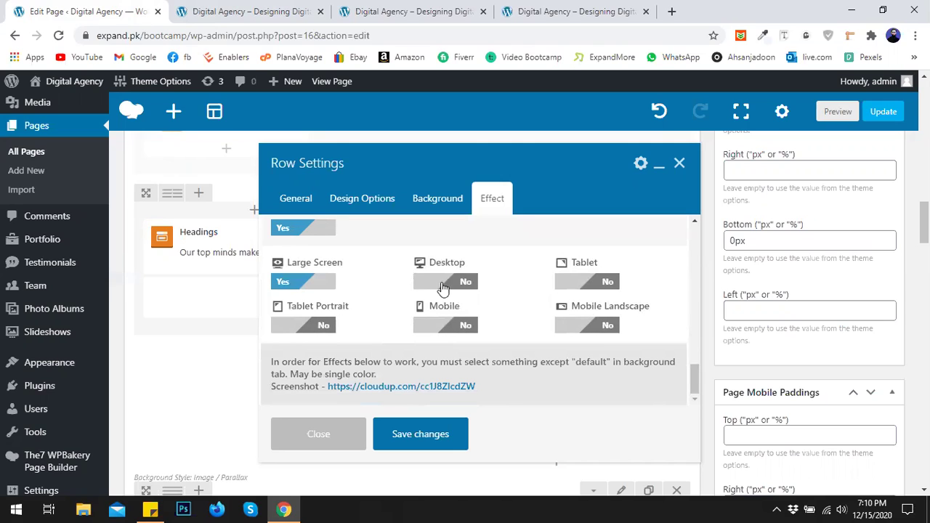
{"action": "left_click", "coordinate": [444, 282]}
{"action": "left_click", "coordinate": [592, 283]}
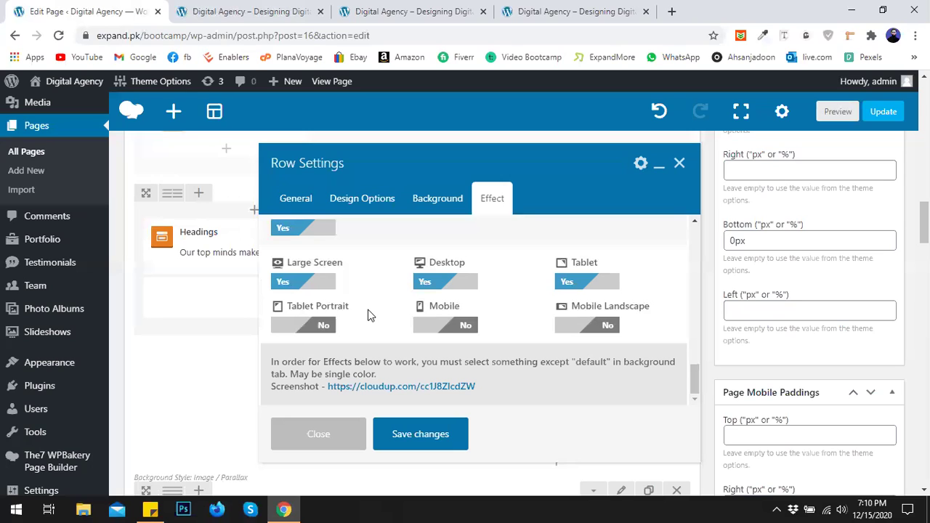
{"action": "left_click", "coordinate": [316, 326]}
{"action": "left_click", "coordinate": [432, 327]}
{"action": "left_click", "coordinate": [576, 329]}
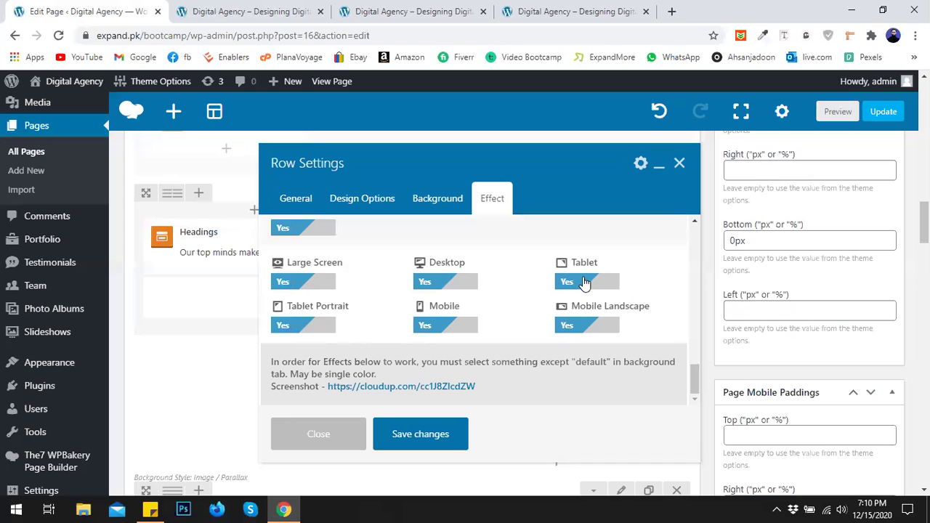
Turn off row hiding for Tablet, Desktop and Large Screen, and disable Hide Row for the counters row
{"action": "left_click", "coordinate": [587, 283]}
{"action": "left_click", "coordinate": [444, 282]}
{"action": "left_click", "coordinate": [334, 289]}
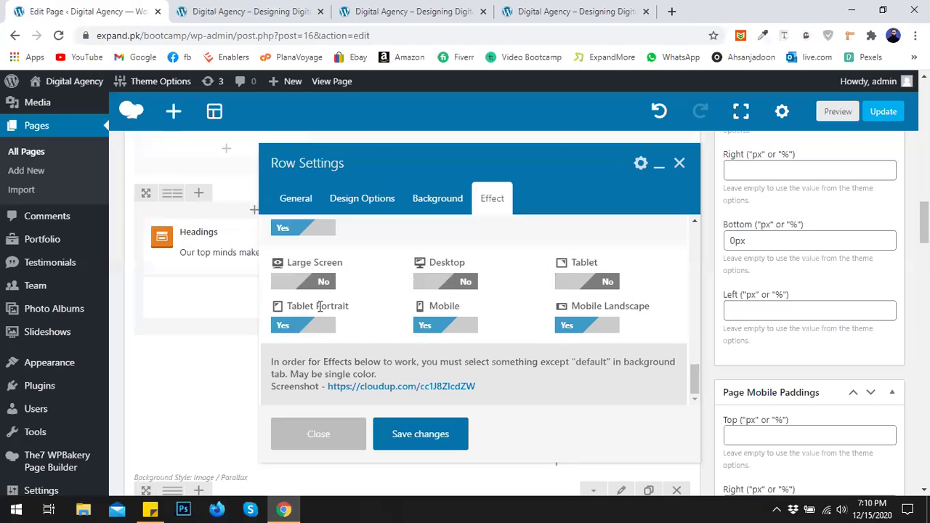
{"action": "scroll", "coordinate": [305, 339], "scroll_direction": "up", "scroll_amount": 2}
{"action": "left_click", "coordinate": [298, 363]}
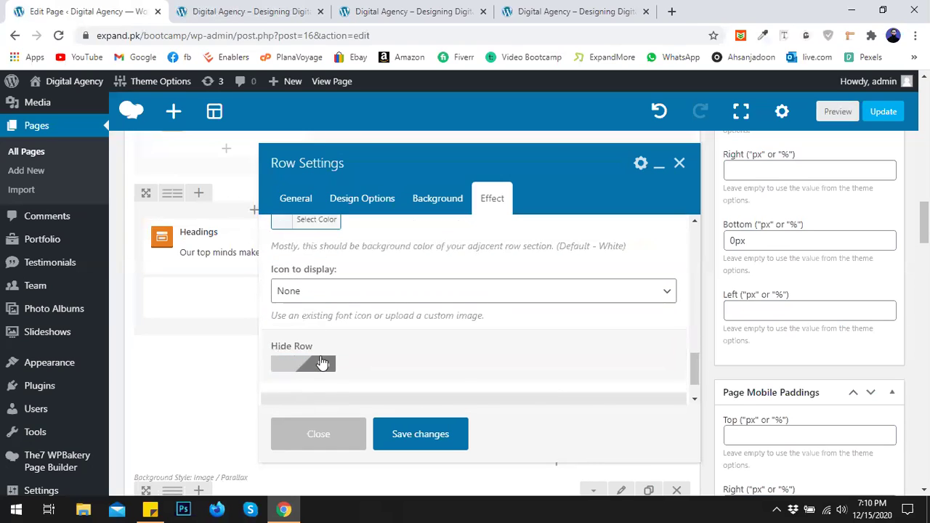
{"action": "left_click_drag", "start_coordinate": [285, 299], "coordinate": [269, 299]}
{"action": "left_click", "coordinate": [325, 311]}
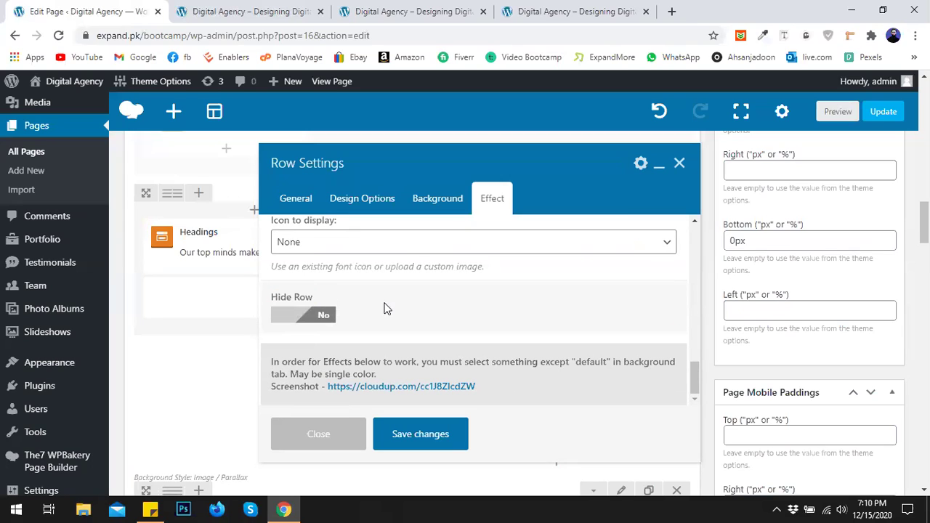
Save the counters row's settings and update the page
{"action": "scroll", "coordinate": [405, 336], "scroll_direction": "up", "scroll_amount": 2}
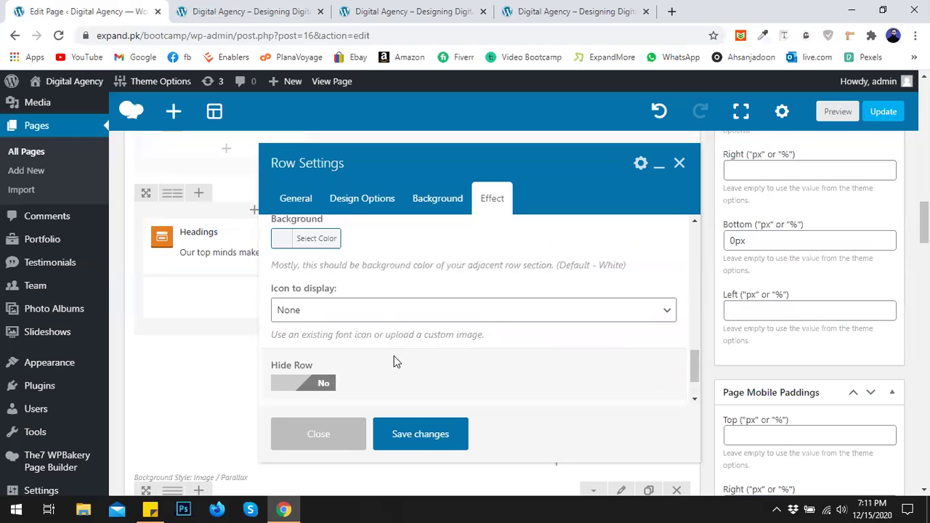
{"action": "left_click", "coordinate": [429, 436]}
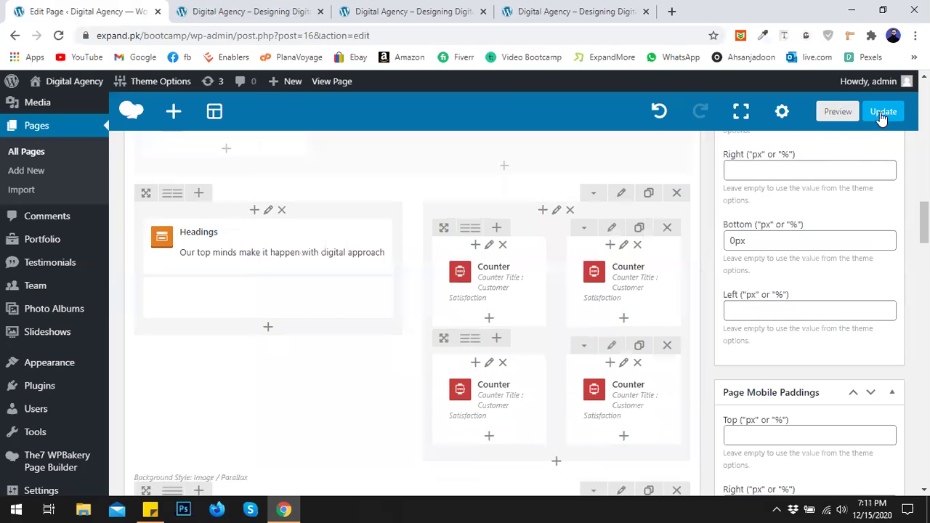
{"action": "left_click", "coordinate": [881, 113]}
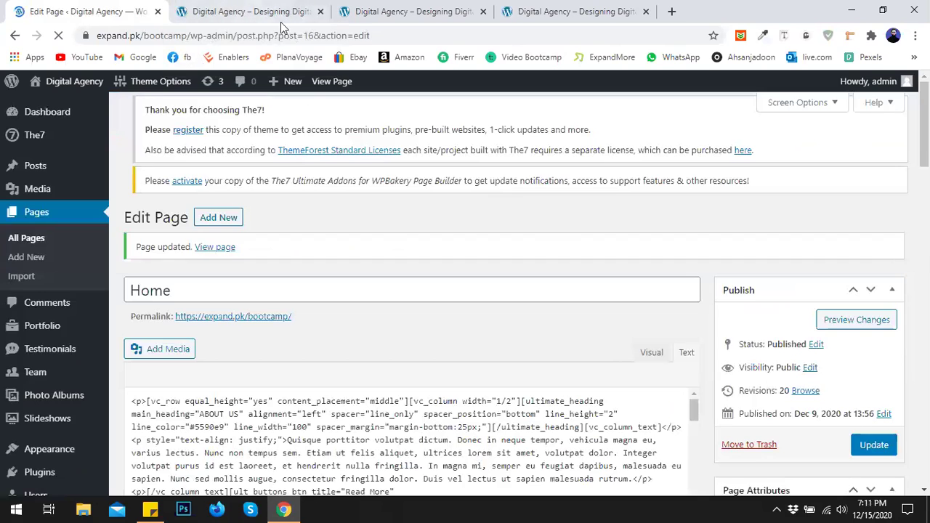
Reload the published page and review it from the header down to the counters section
{"action": "left_click", "coordinate": [256, 10]}
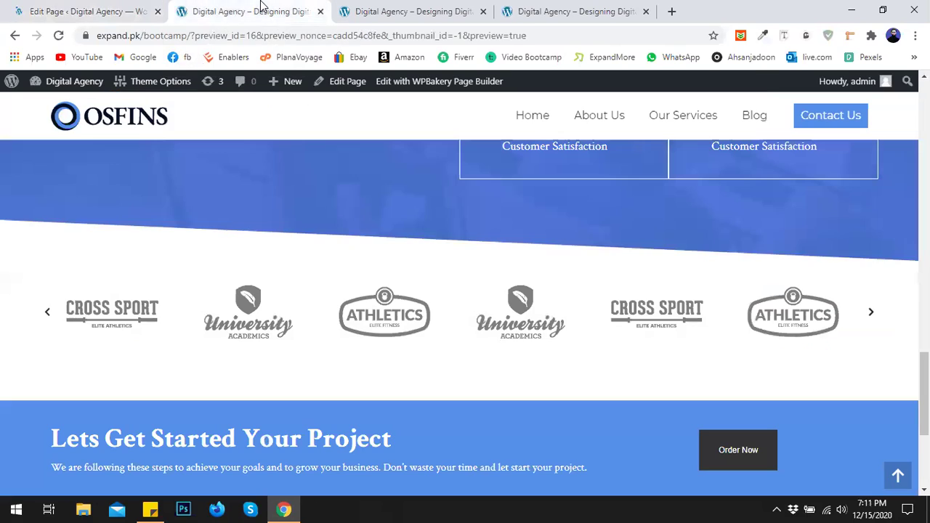
{"action": "left_click_drag", "start_coordinate": [928, 393], "coordinate": [928, 122]}
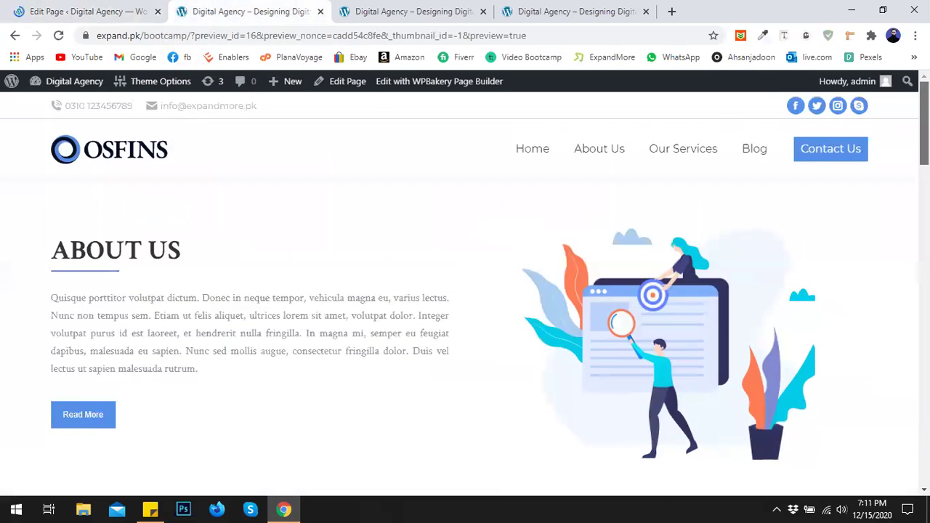
{"action": "key", "text": "ctrl+Tab"}
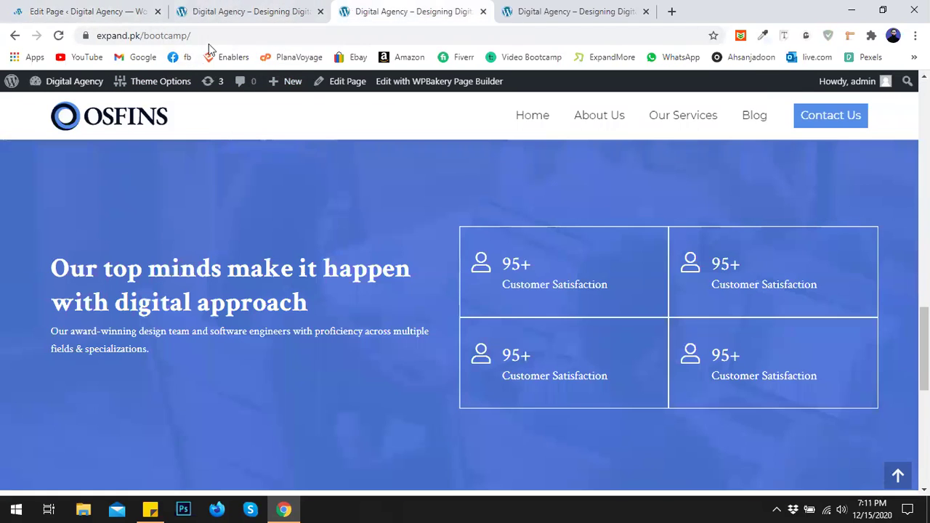
{"action": "left_click", "coordinate": [203, 35]}
{"action": "key", "text": "Return"}
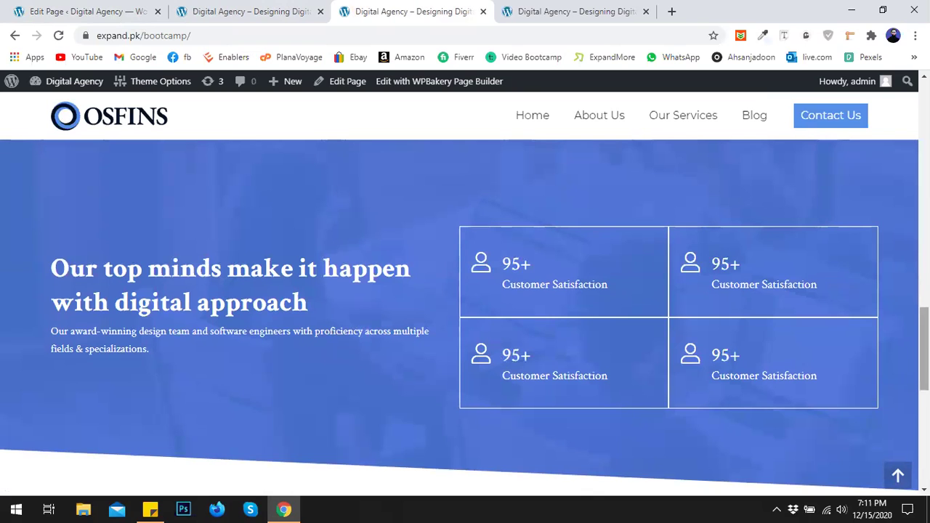
{"action": "left_click_drag", "start_coordinate": [924, 348], "coordinate": [924, 120]}
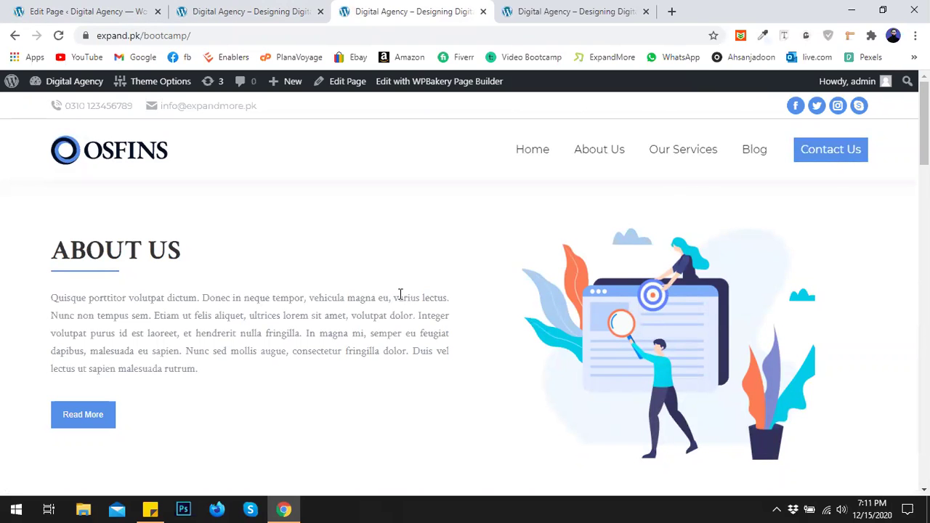
{"action": "scroll", "coordinate": [367, 305], "scroll_direction": "down", "scroll_amount": 1}
{"action": "scroll", "coordinate": [445, 305], "scroll_direction": "down", "scroll_amount": 8}
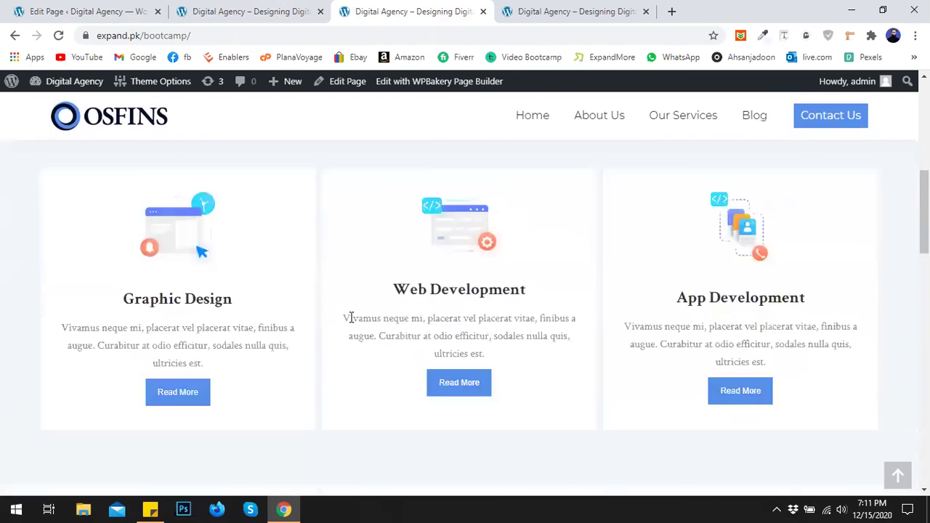
{"action": "scroll", "coordinate": [445, 292], "scroll_direction": "down", "scroll_amount": 8}
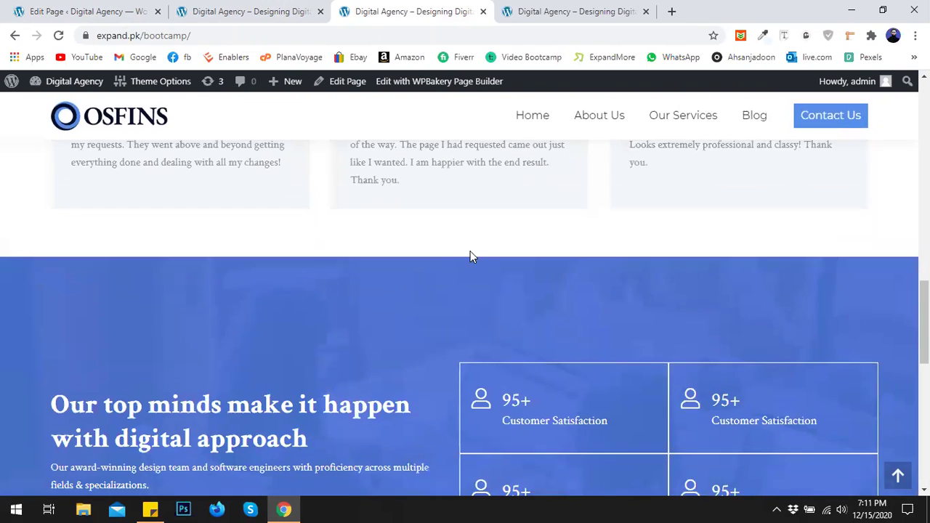
Examine the published page from the counters section and its slanted lower edge through the logo carousel to the footer
{"action": "scroll", "coordinate": [373, 291], "scroll_direction": "up", "scroll_amount": 2}
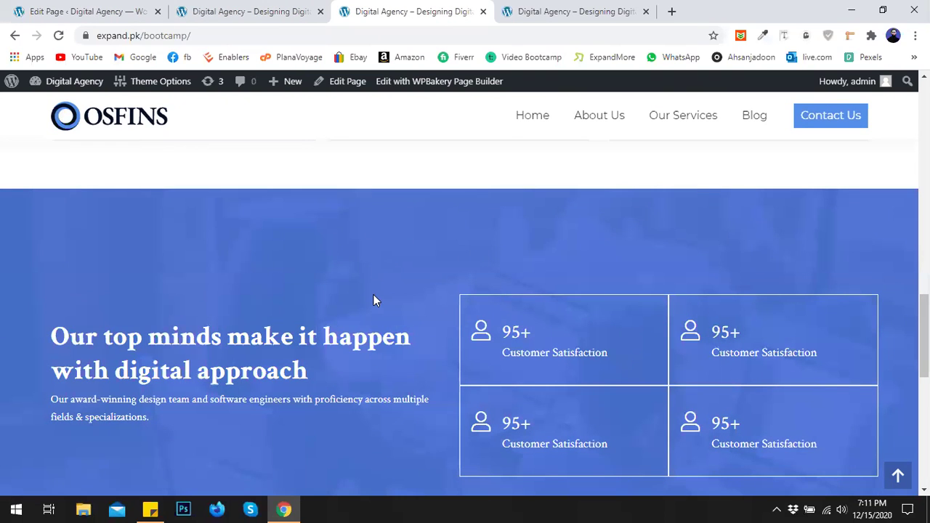
{"action": "scroll", "coordinate": [374, 297], "scroll_direction": "down", "scroll_amount": 1}
{"action": "scroll", "coordinate": [386, 305], "scroll_direction": "up", "scroll_amount": 1}
{"action": "scroll", "coordinate": [369, 302], "scroll_direction": "down", "scroll_amount": 1}
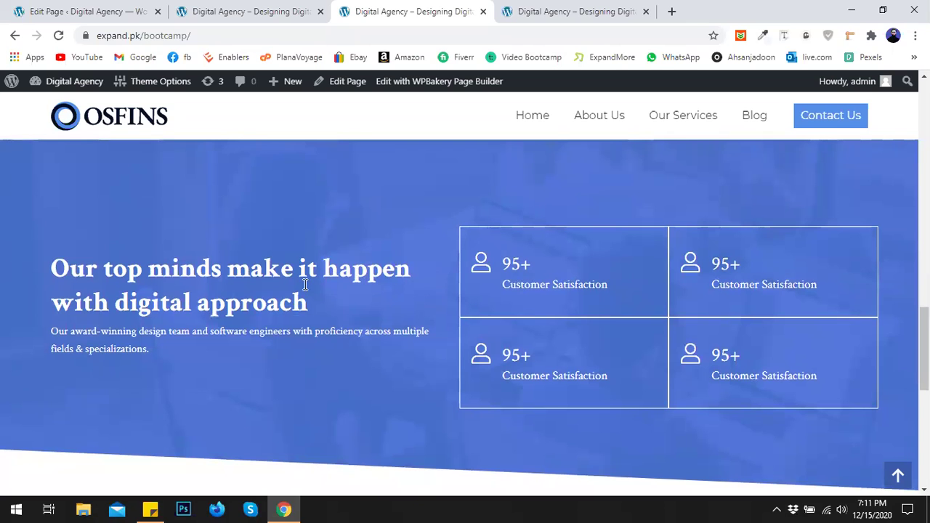
{"action": "scroll", "coordinate": [308, 293], "scroll_direction": "down", "scroll_amount": 2}
{"action": "scroll", "coordinate": [332, 271], "scroll_direction": "up", "scroll_amount": 1}
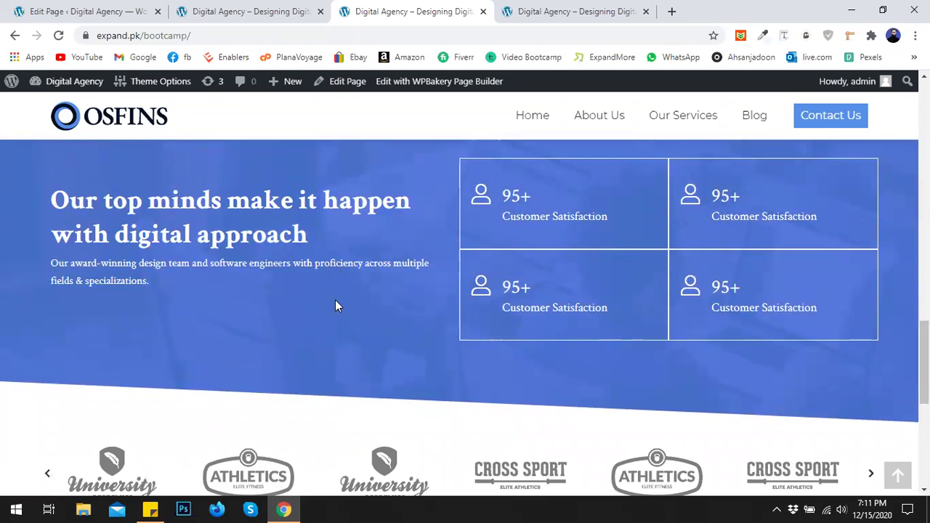
{"action": "scroll", "coordinate": [393, 244], "scroll_direction": "down", "scroll_amount": 2}
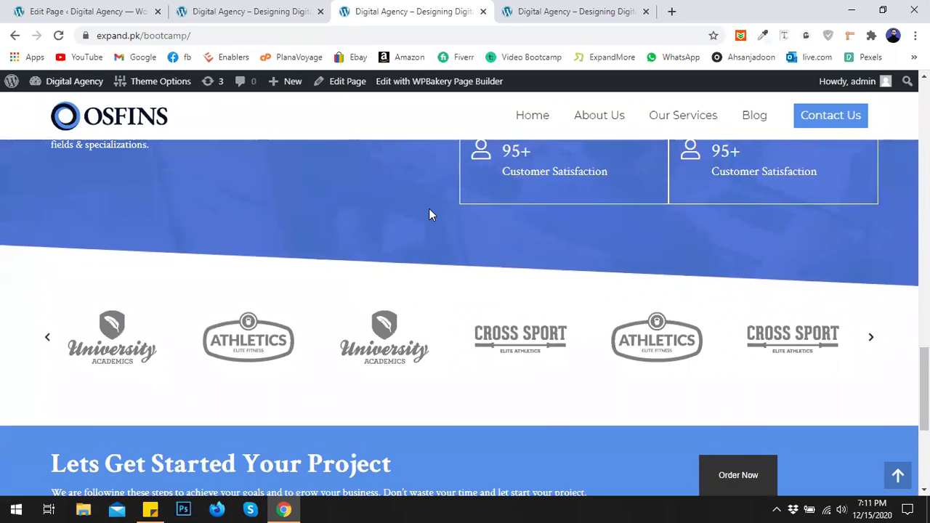
{"action": "scroll", "coordinate": [429, 214], "scroll_direction": "down", "scroll_amount": 4}
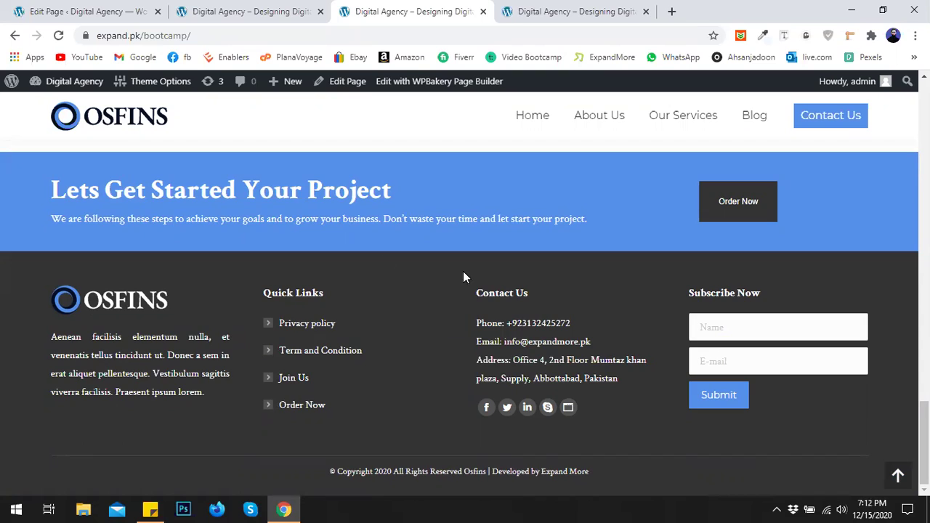
Return to the page editor and open the effect settings of the row holding the four counters
{"action": "left_click", "coordinate": [113, 6]}
{"action": "scroll", "coordinate": [478, 344], "scroll_direction": "down", "scroll_amount": 4}
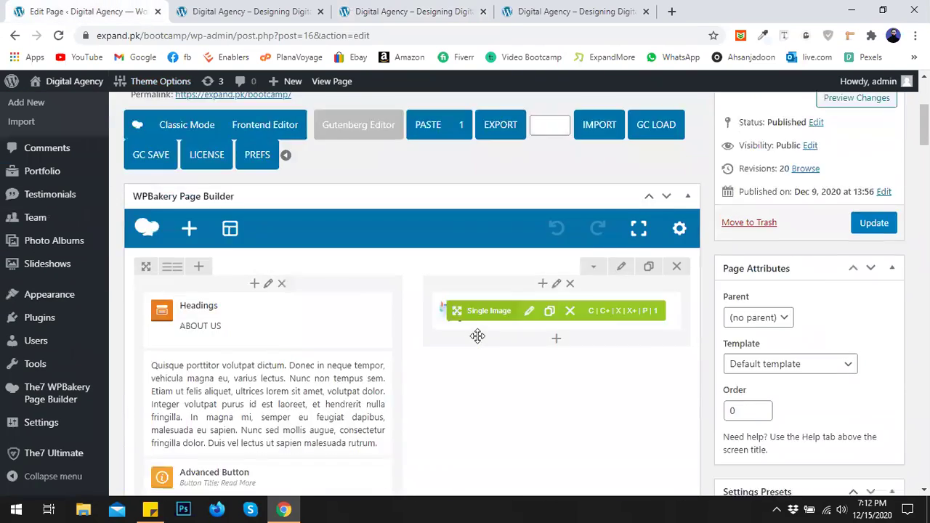
{"action": "scroll", "coordinate": [477, 336], "scroll_direction": "down", "scroll_amount": 5}
{"action": "scroll", "coordinate": [606, 312], "scroll_direction": "down", "scroll_amount": 2}
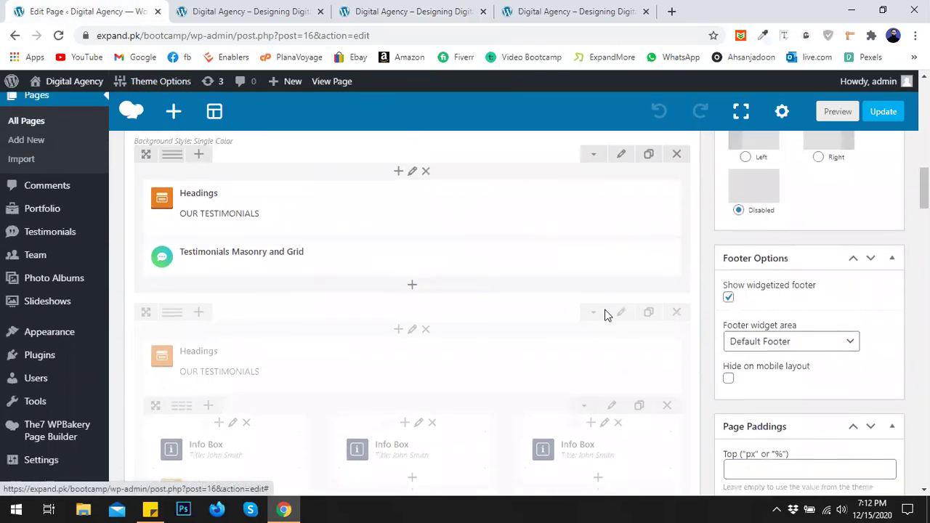
{"action": "scroll", "coordinate": [606, 313], "scroll_direction": "down", "scroll_amount": 5}
{"action": "scroll", "coordinate": [603, 311], "scroll_direction": "up", "scroll_amount": 3}
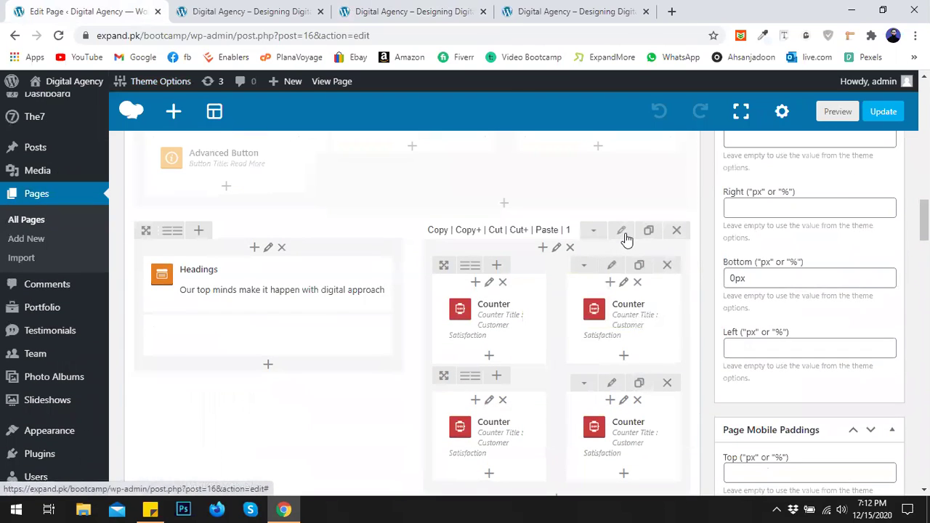
{"action": "left_click", "coordinate": [622, 233]}
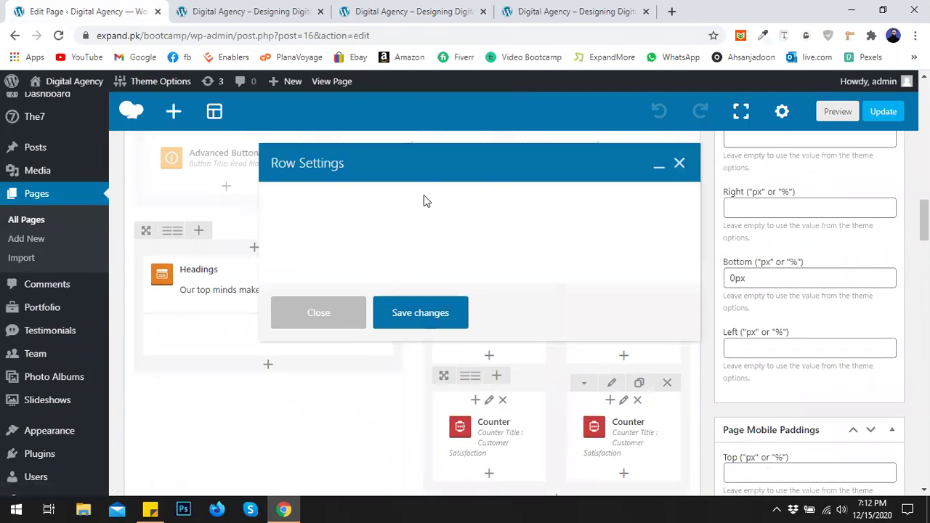
{"action": "left_click", "coordinate": [481, 202]}
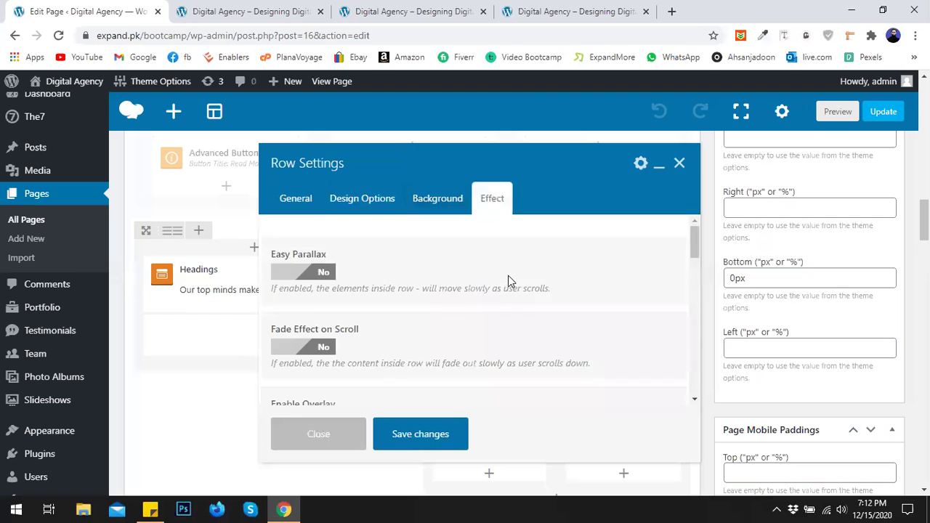
Disable the counters row's separator, save the row settings and update the page
{"action": "scroll", "coordinate": [426, 305], "scroll_direction": "down", "scroll_amount": 10}
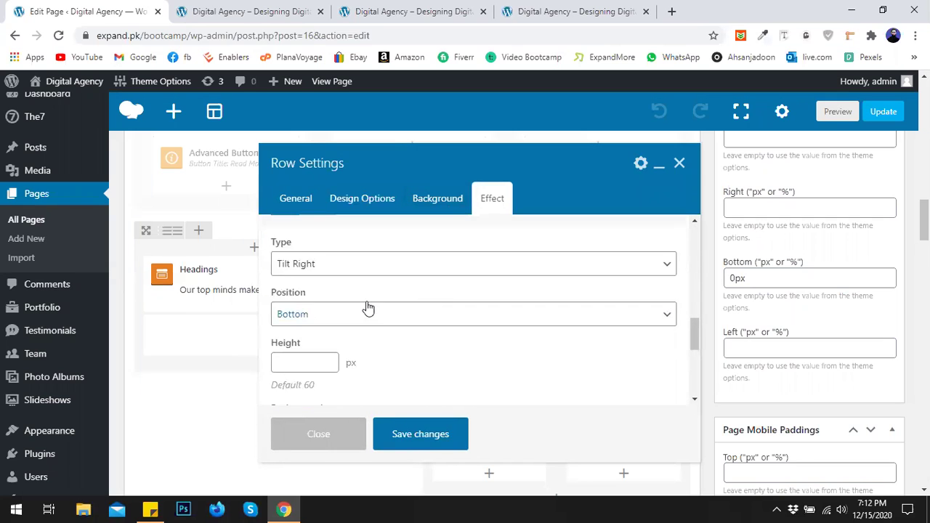
{"action": "scroll", "coordinate": [342, 305], "scroll_direction": "up", "scroll_amount": 2}
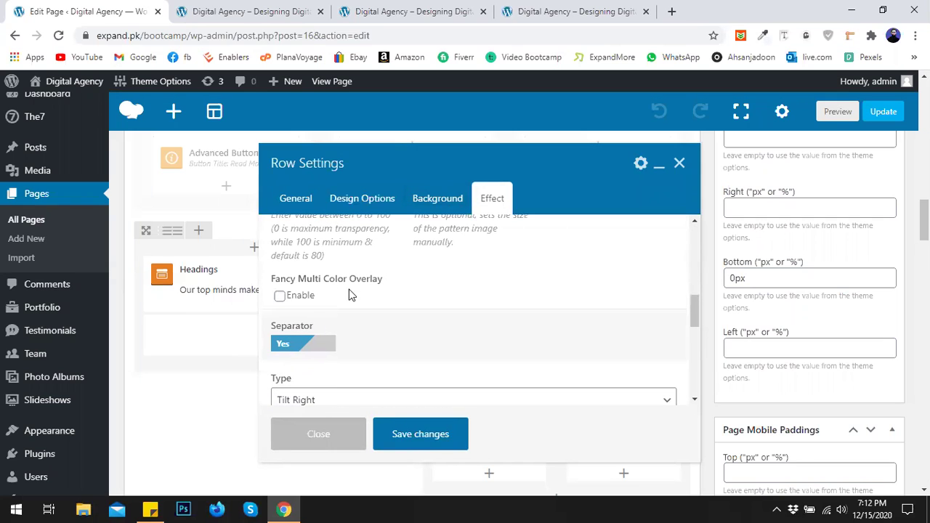
{"action": "left_click", "coordinate": [311, 352]}
{"action": "left_click", "coordinate": [382, 443]}
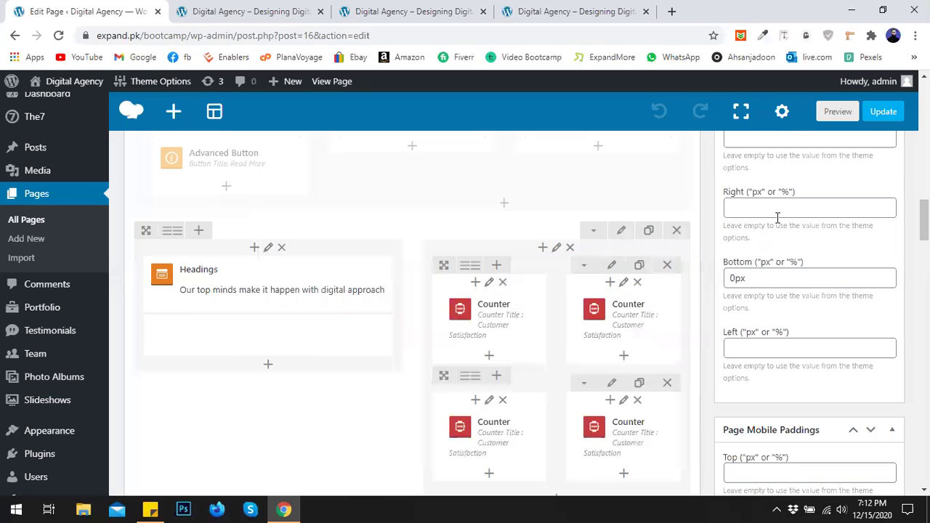
{"action": "left_click", "coordinate": [884, 113]}
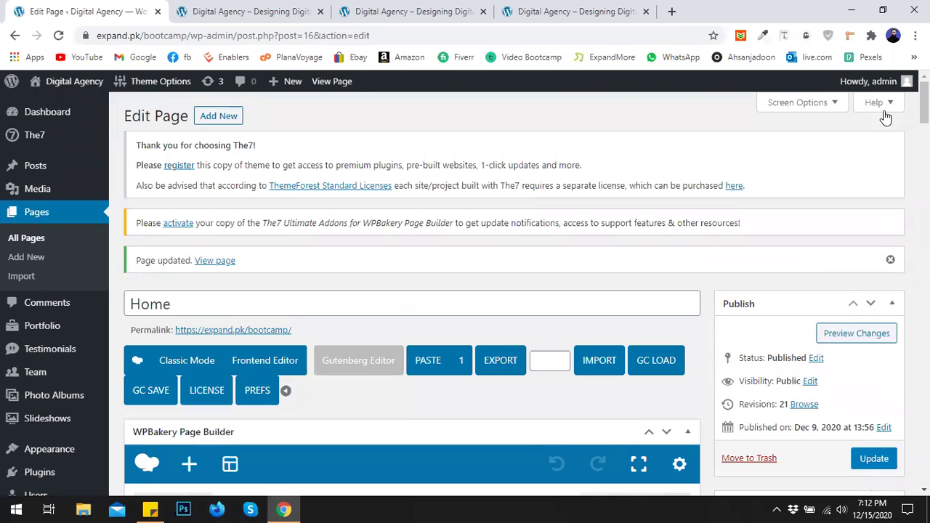
Load the published page at expand.pk/bootcamp/, check the counters section's lower edge, reload it and return to the header
{"action": "left_click", "coordinate": [309, 10]}
{"action": "left_click_drag", "start_coordinate": [193, 36], "coordinate": [590, 48]}
{"action": "key", "text": "BackSpace"}
{"action": "key", "text": "Return"}
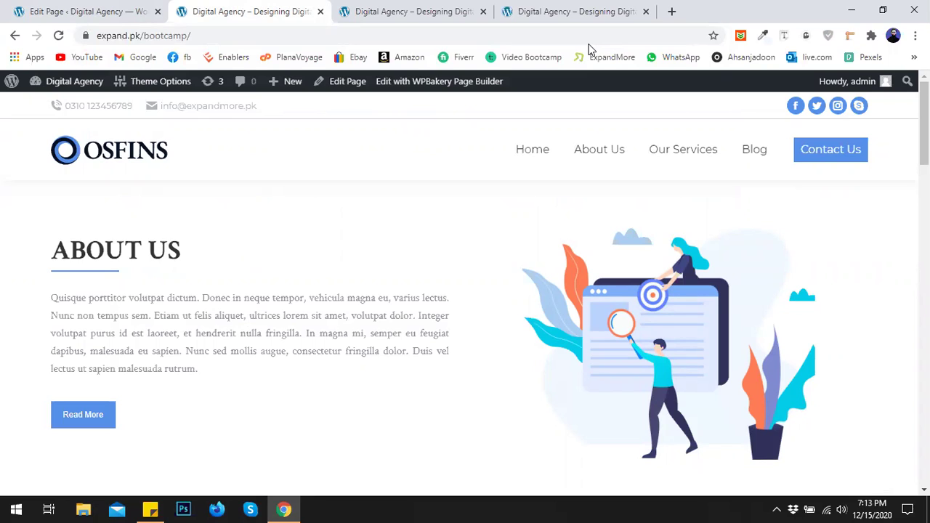
{"action": "left_click_drag", "start_coordinate": [924, 117], "coordinate": [852, 391]}
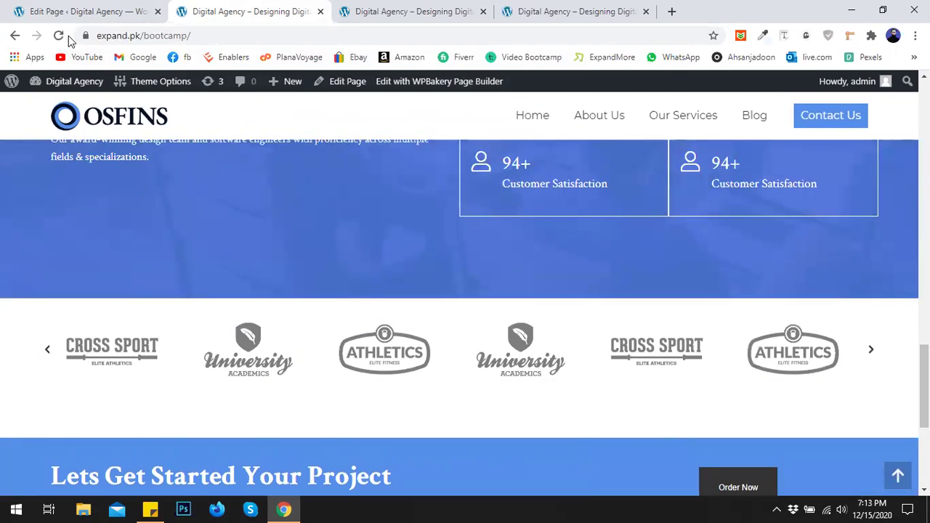
{"action": "left_click", "coordinate": [59, 36]}
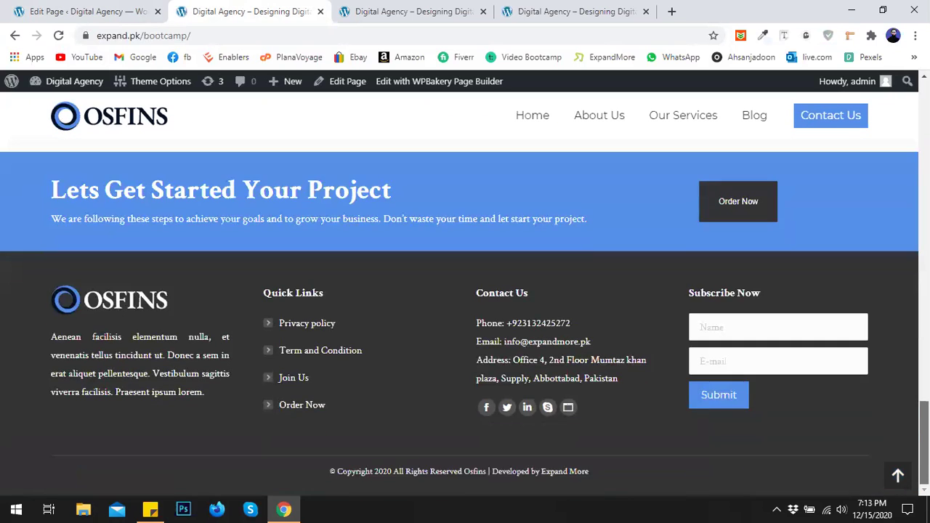
{"action": "left_click_drag", "start_coordinate": [924, 443], "coordinate": [924, 122]}
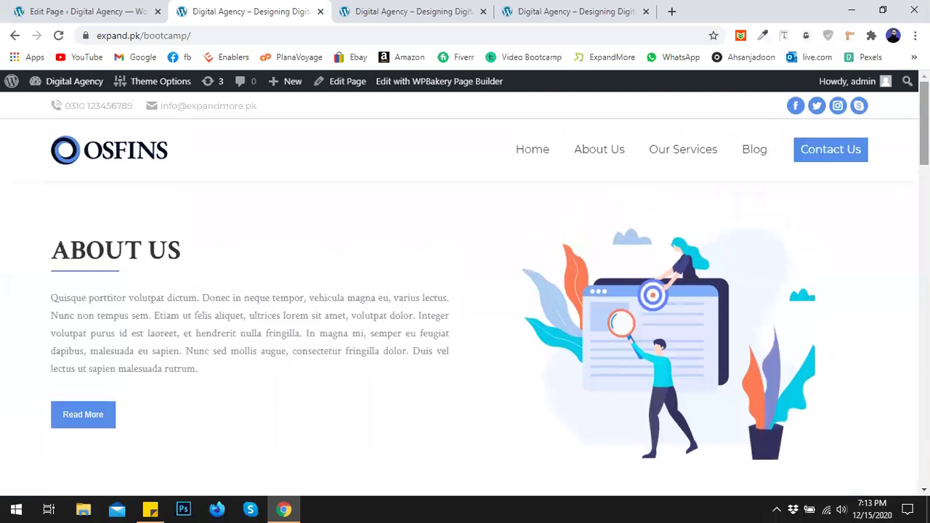